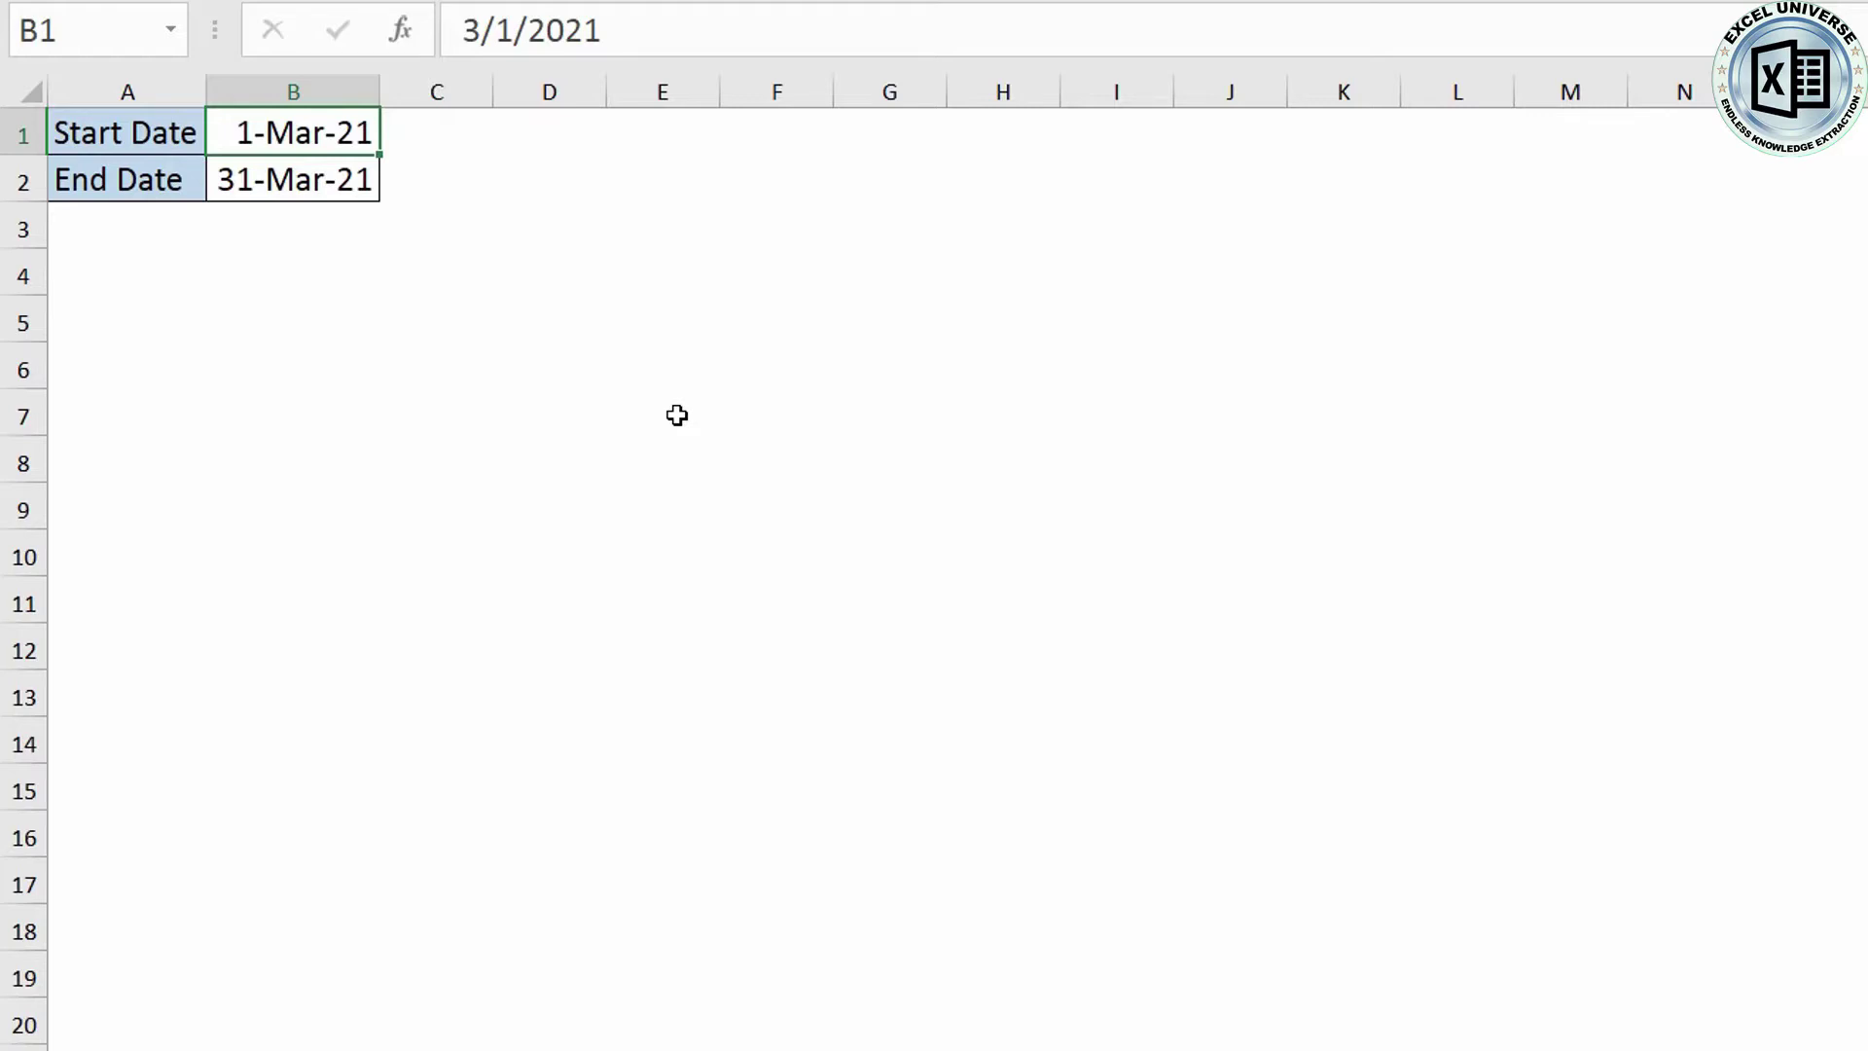
- Set the end date in B2 to 31 Dec
{"action": "left_click", "coordinate": [321, 185]}
{"action": "type", "text": "31 Dec"}
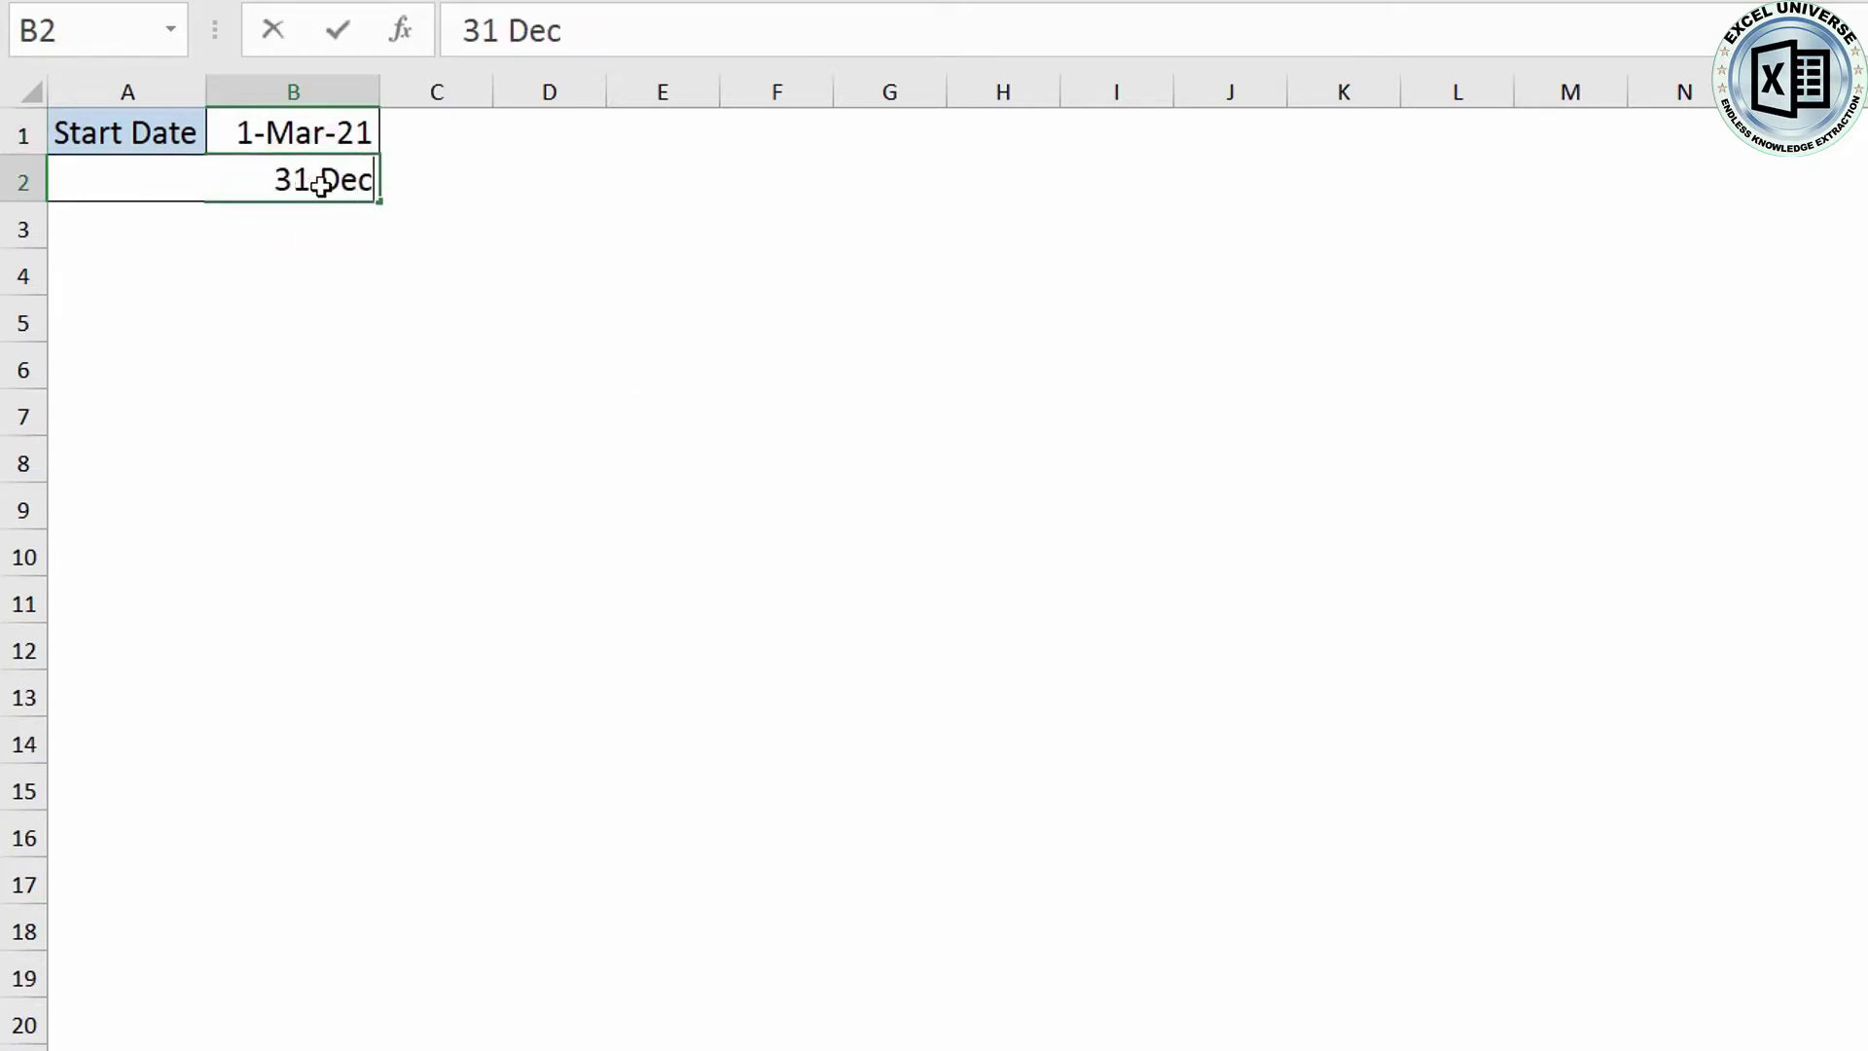
{"action": "key", "text": "Return"}
- Set the end date in B2 to 31 March
{"action": "left_click", "coordinate": [322, 185]}
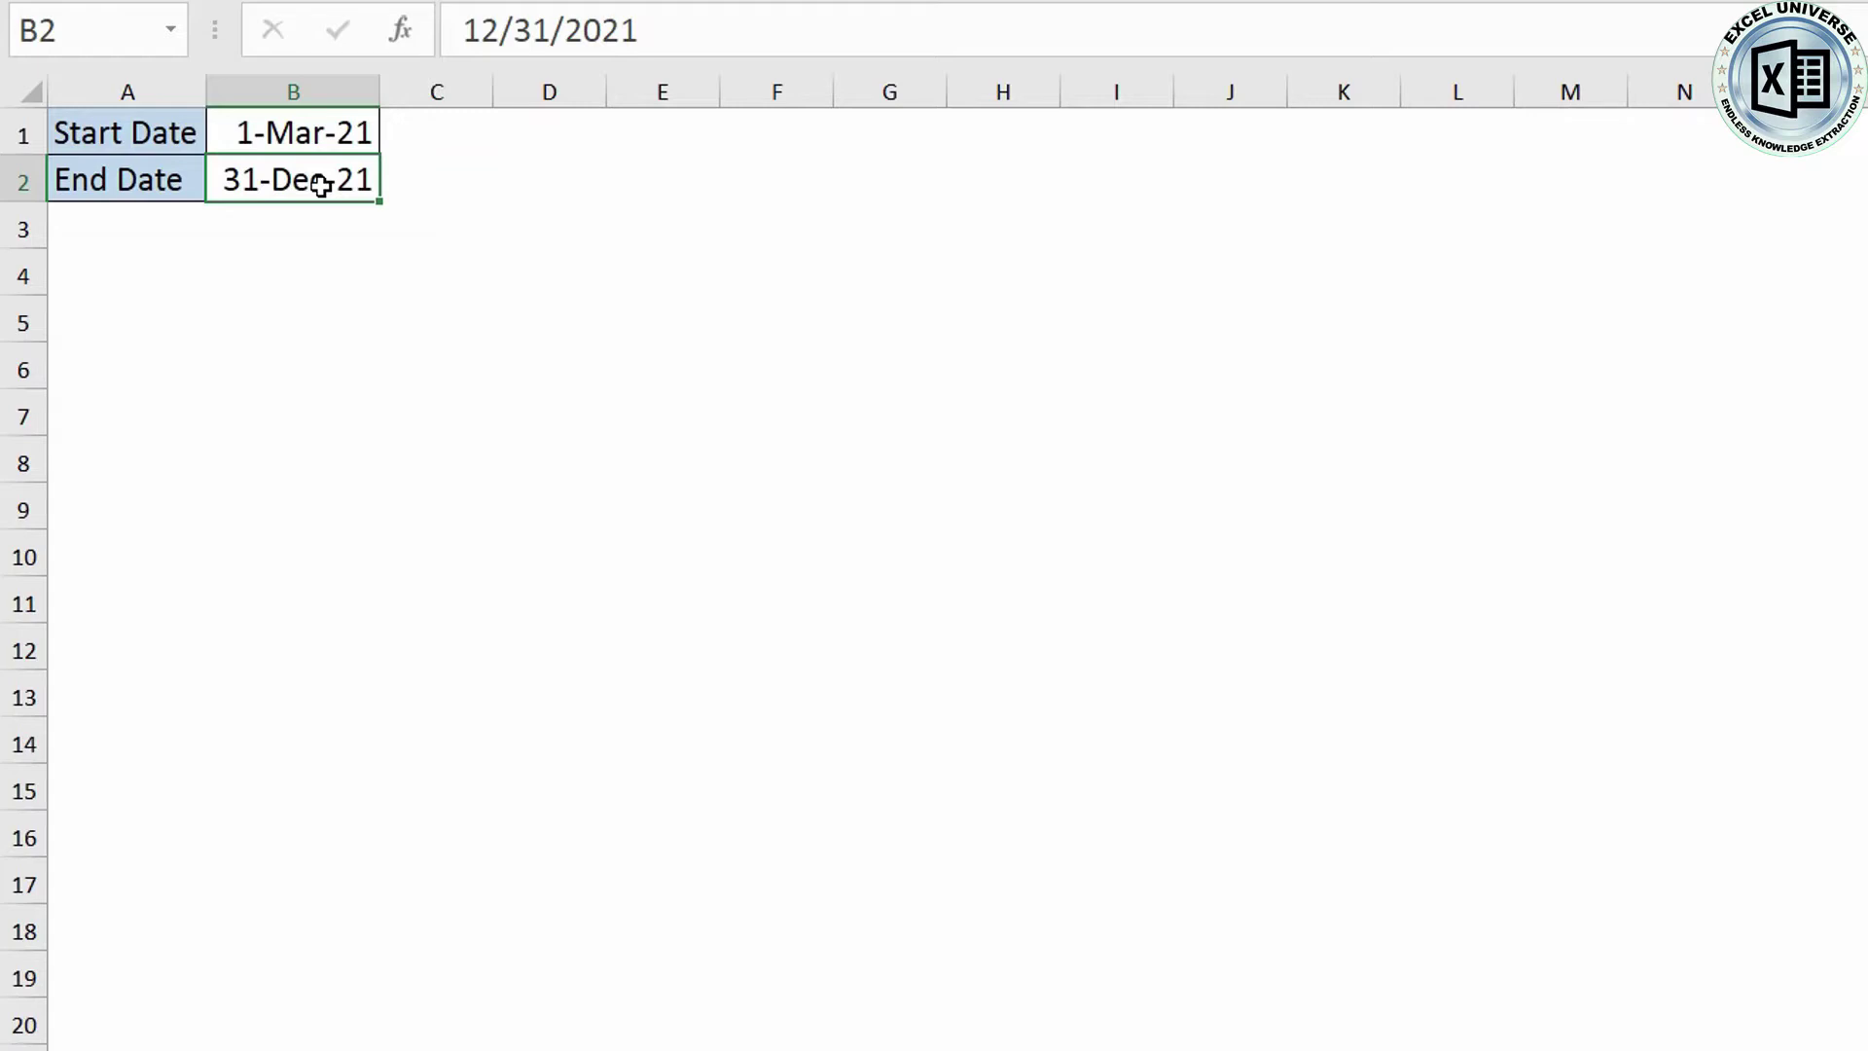
{"action": "type", "text": "31 march"}
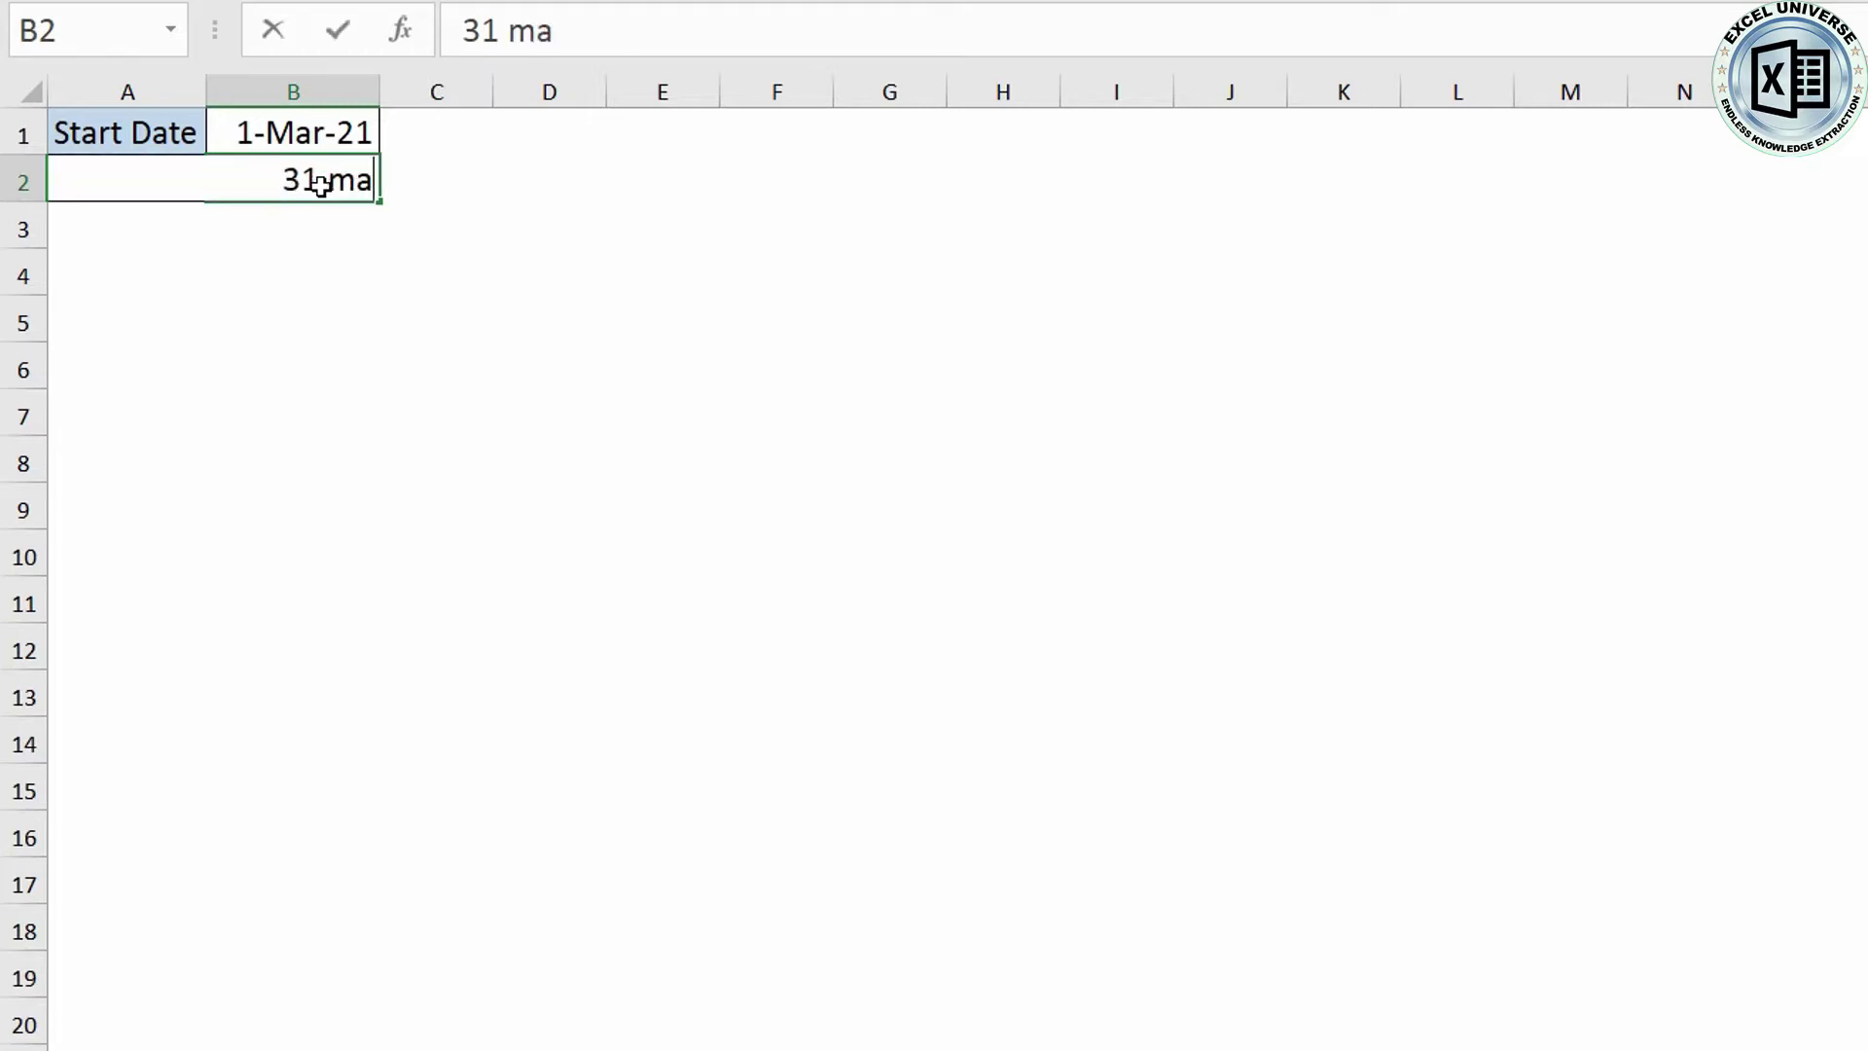
{"action": "key", "text": "Return"}
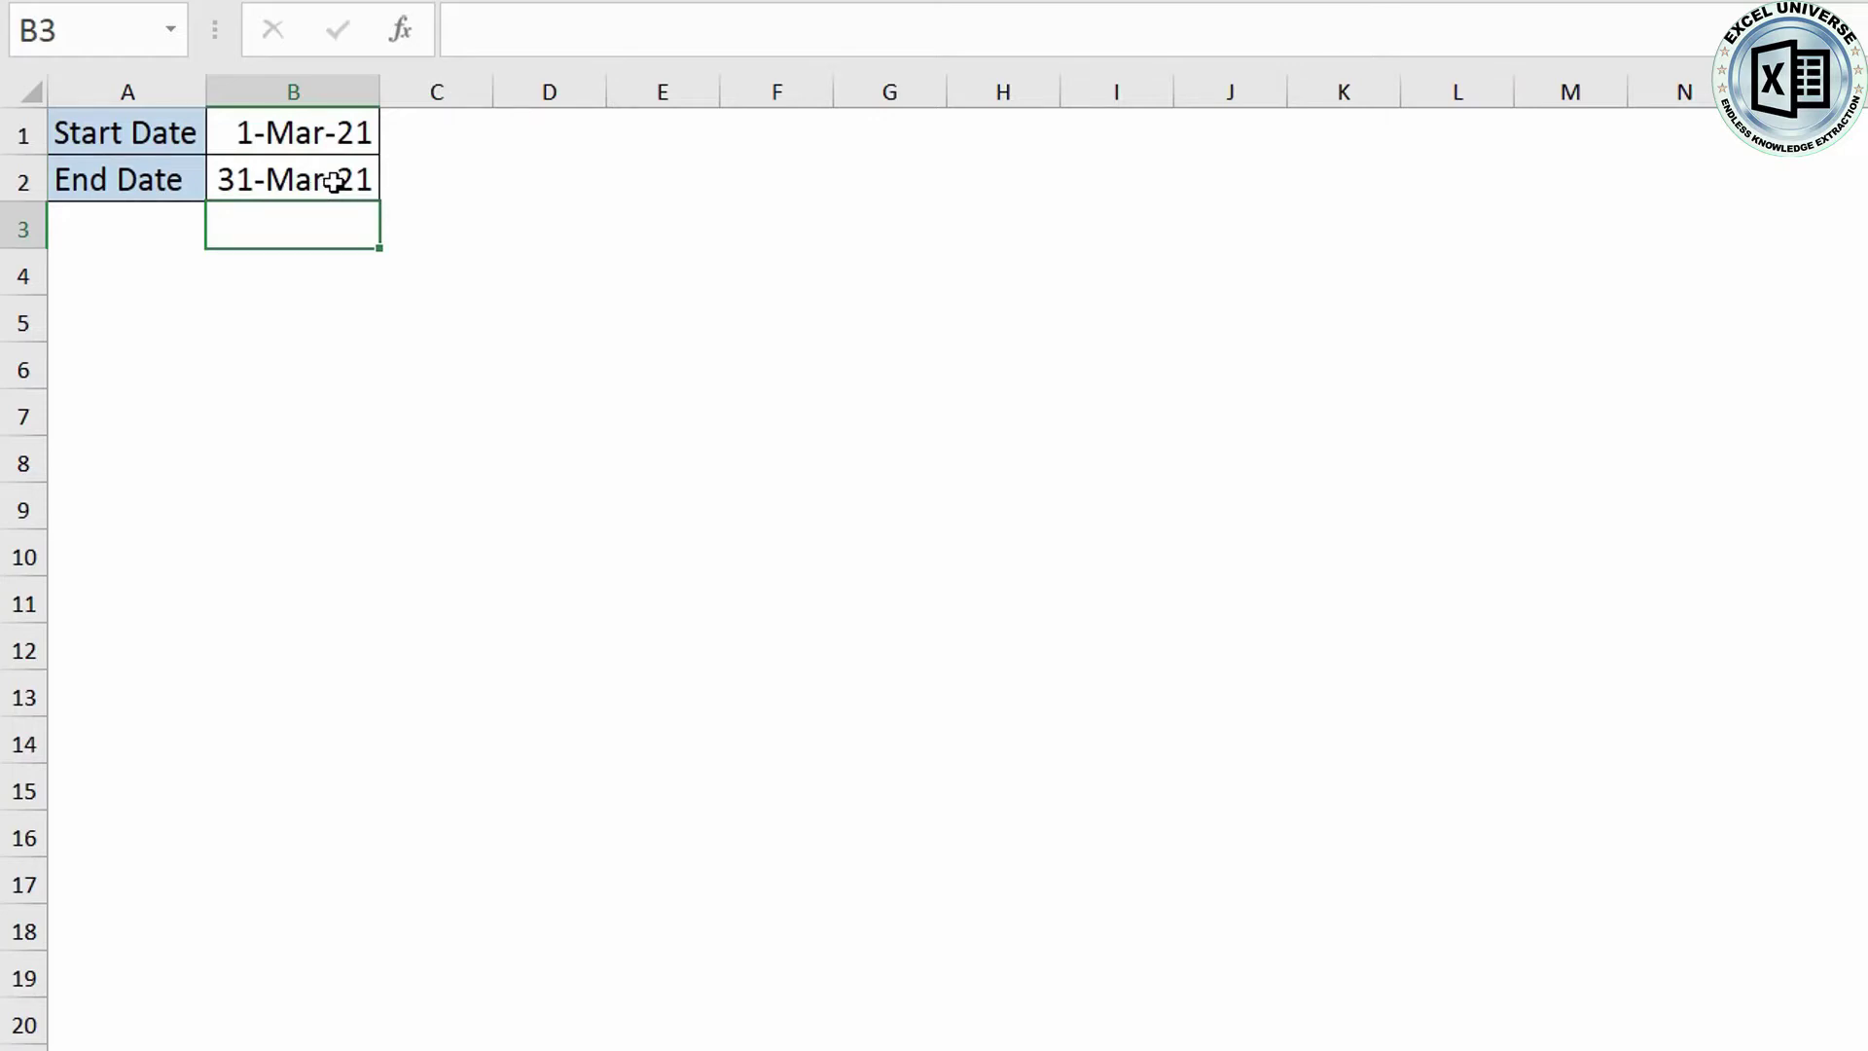
- Enter =NETWORKDAYS.INTL(B1,B2) in F1 to count the working days between the start and end dates
{"action": "left_click", "coordinate": [774, 130]}
{"action": "type", "text": "=net"}
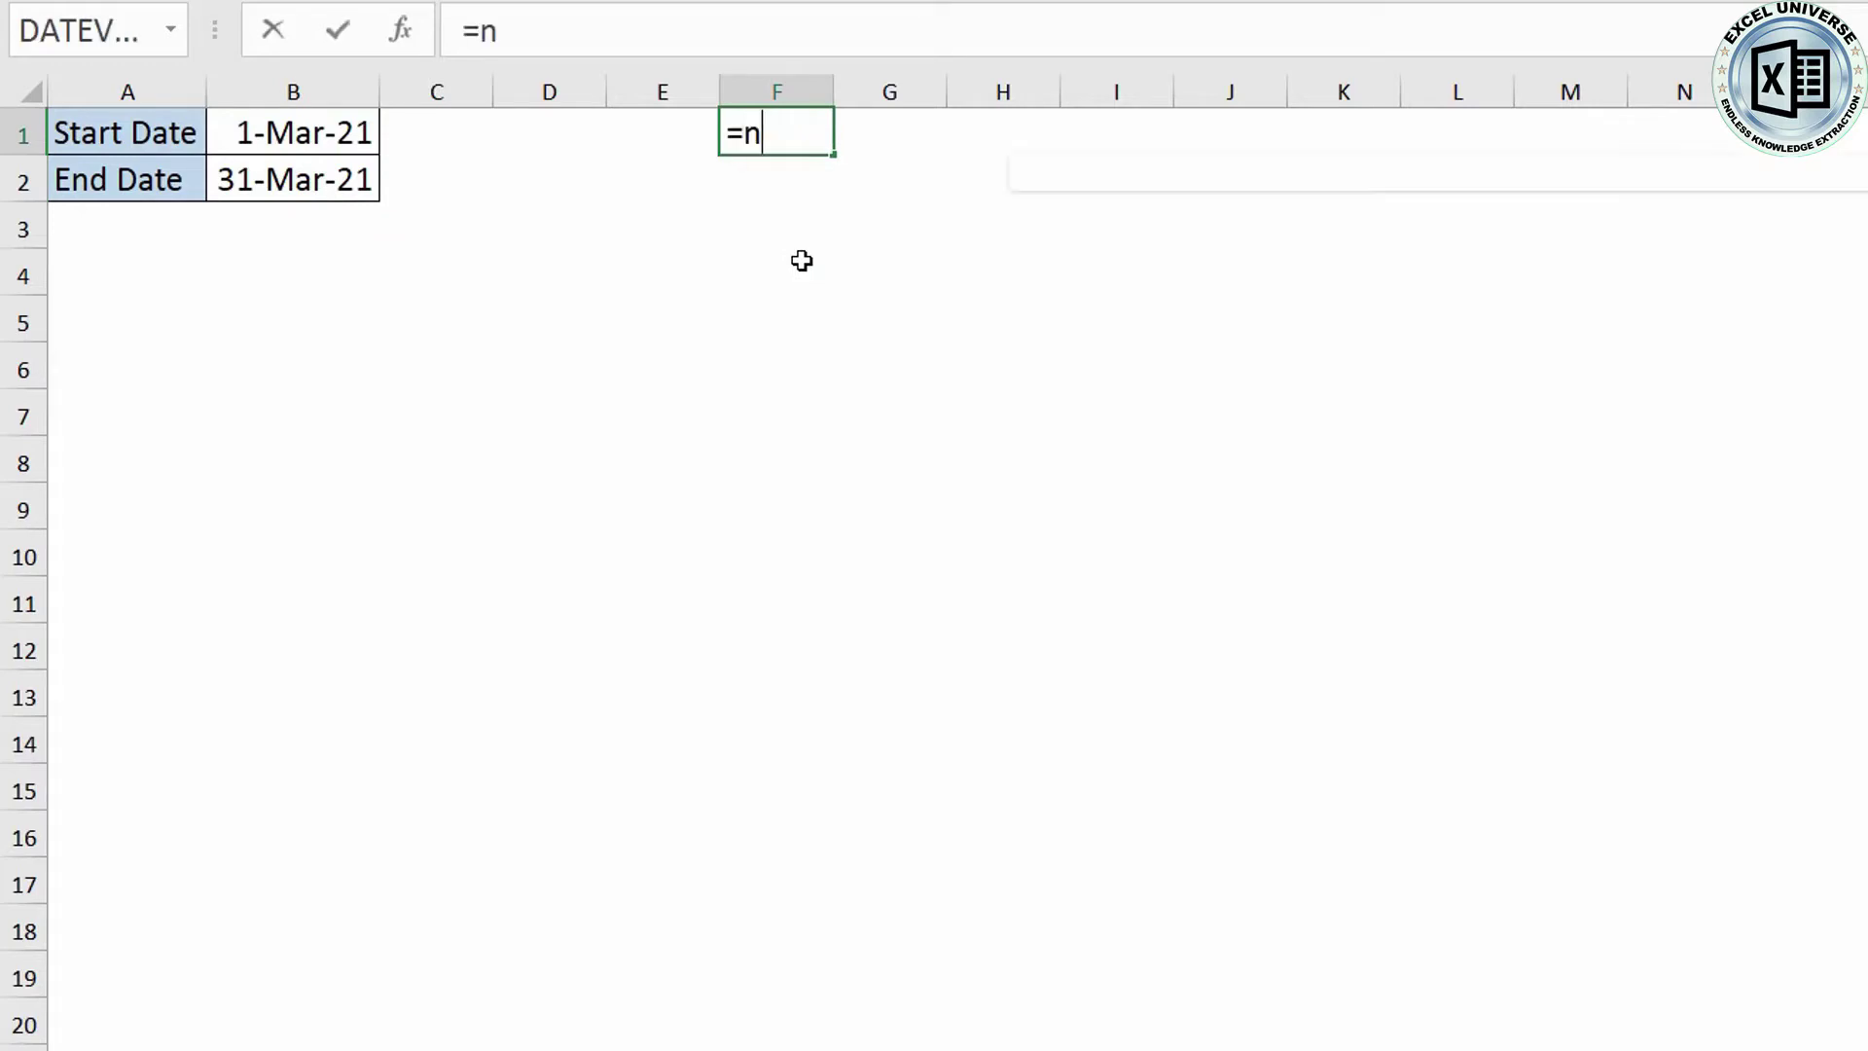
{"action": "key", "text": "Down"}
{"action": "key", "text": "Tab"}
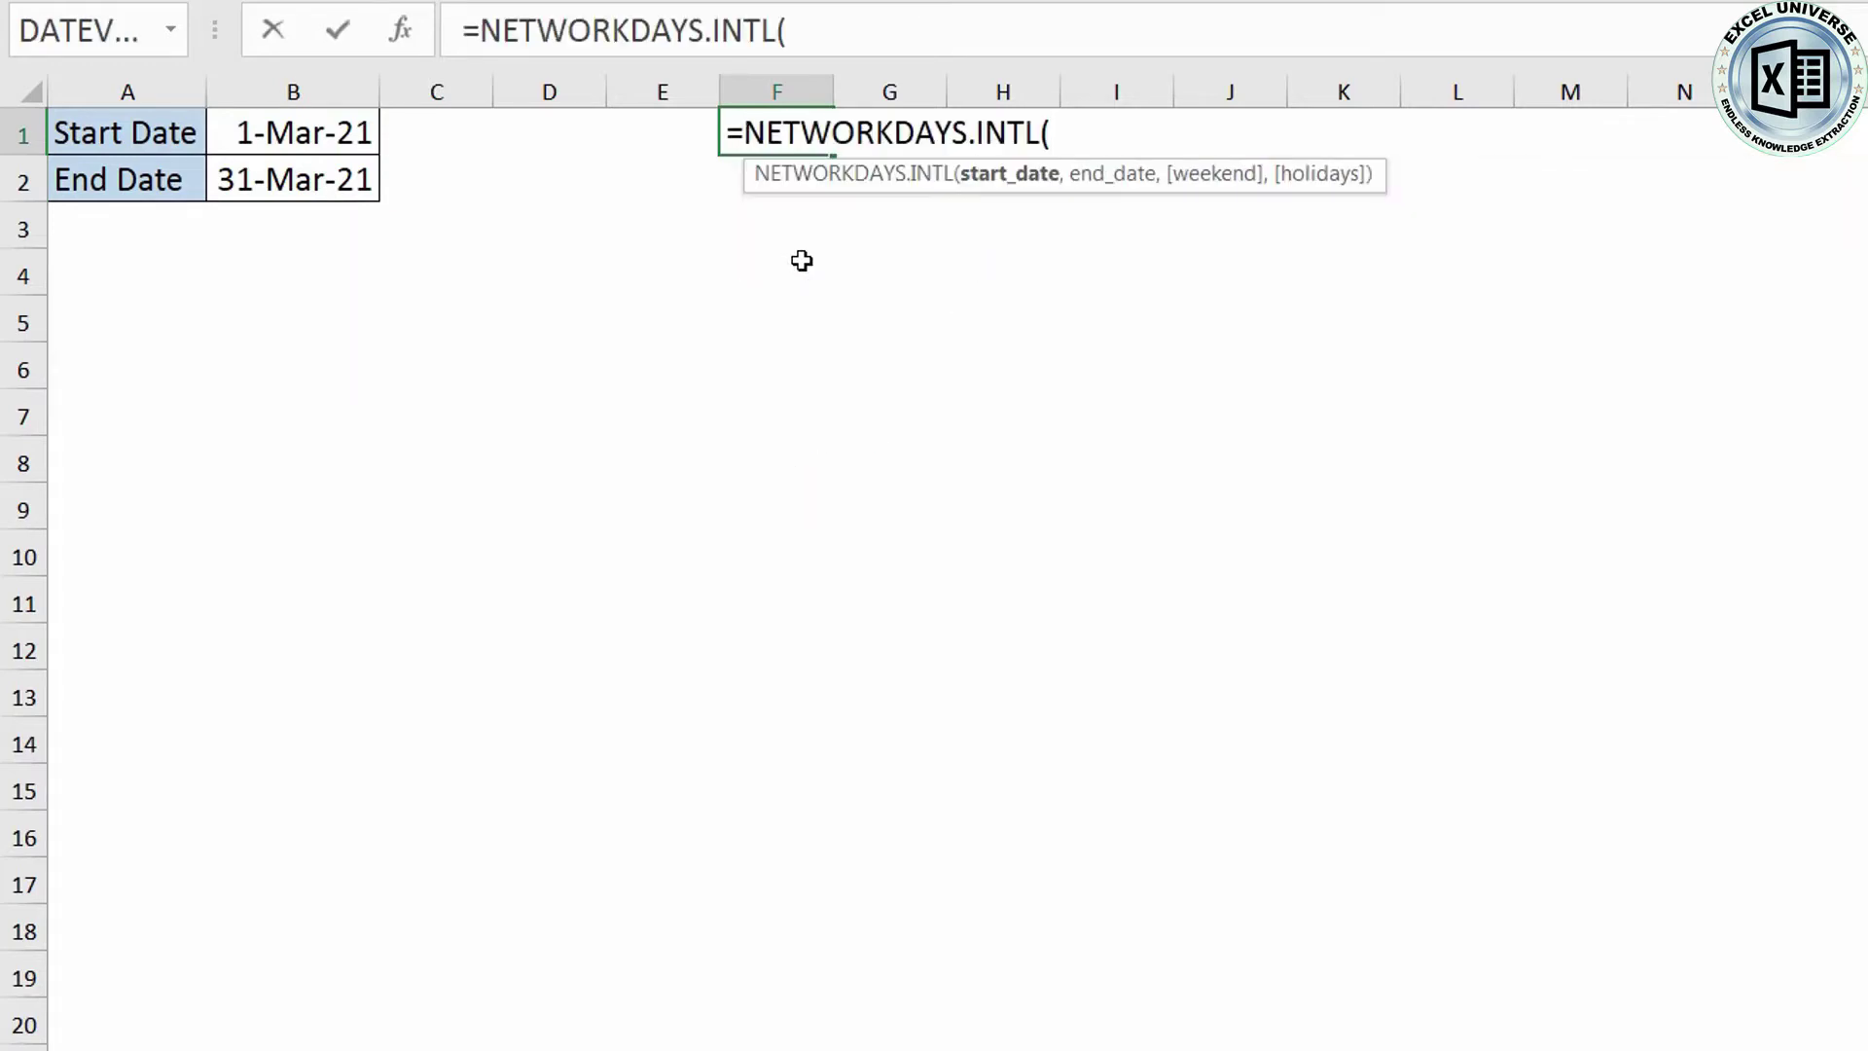
{"action": "left_click", "coordinate": [289, 115]}
{"action": "type", "text": ","}
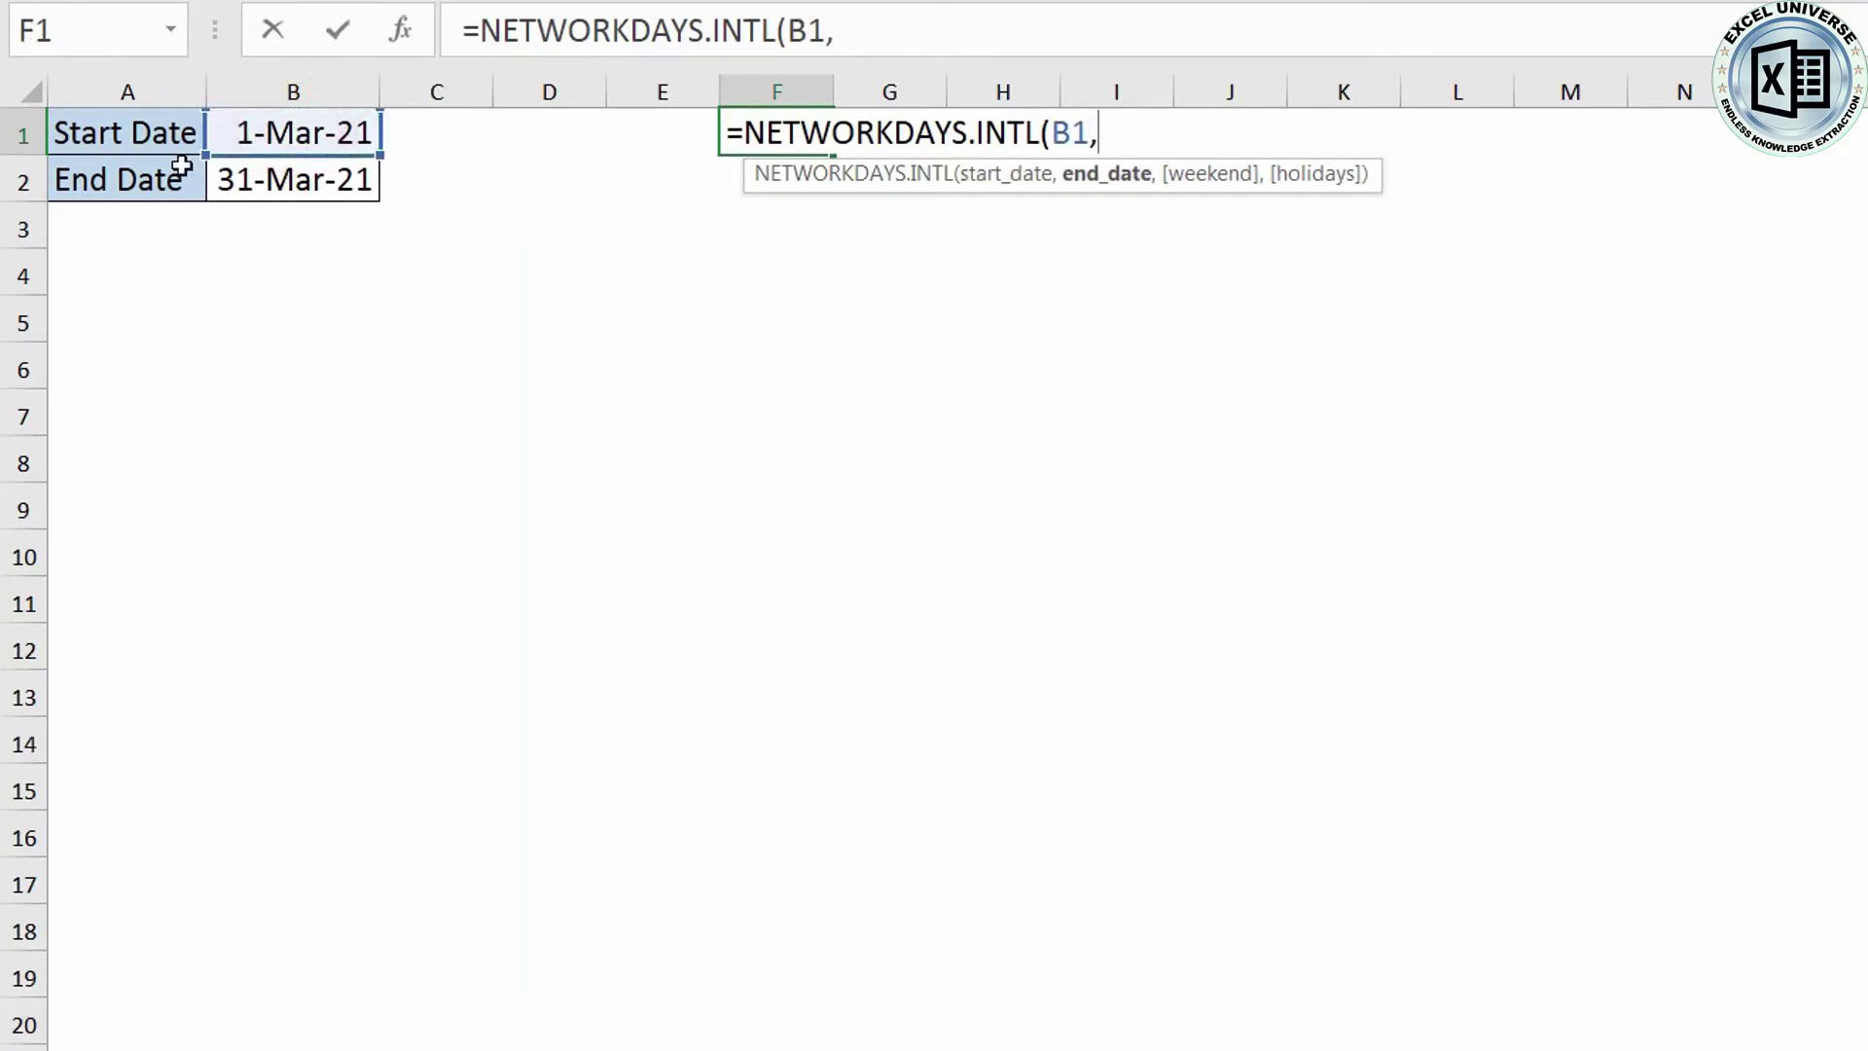
{"action": "left_click", "coordinate": [294, 185]}
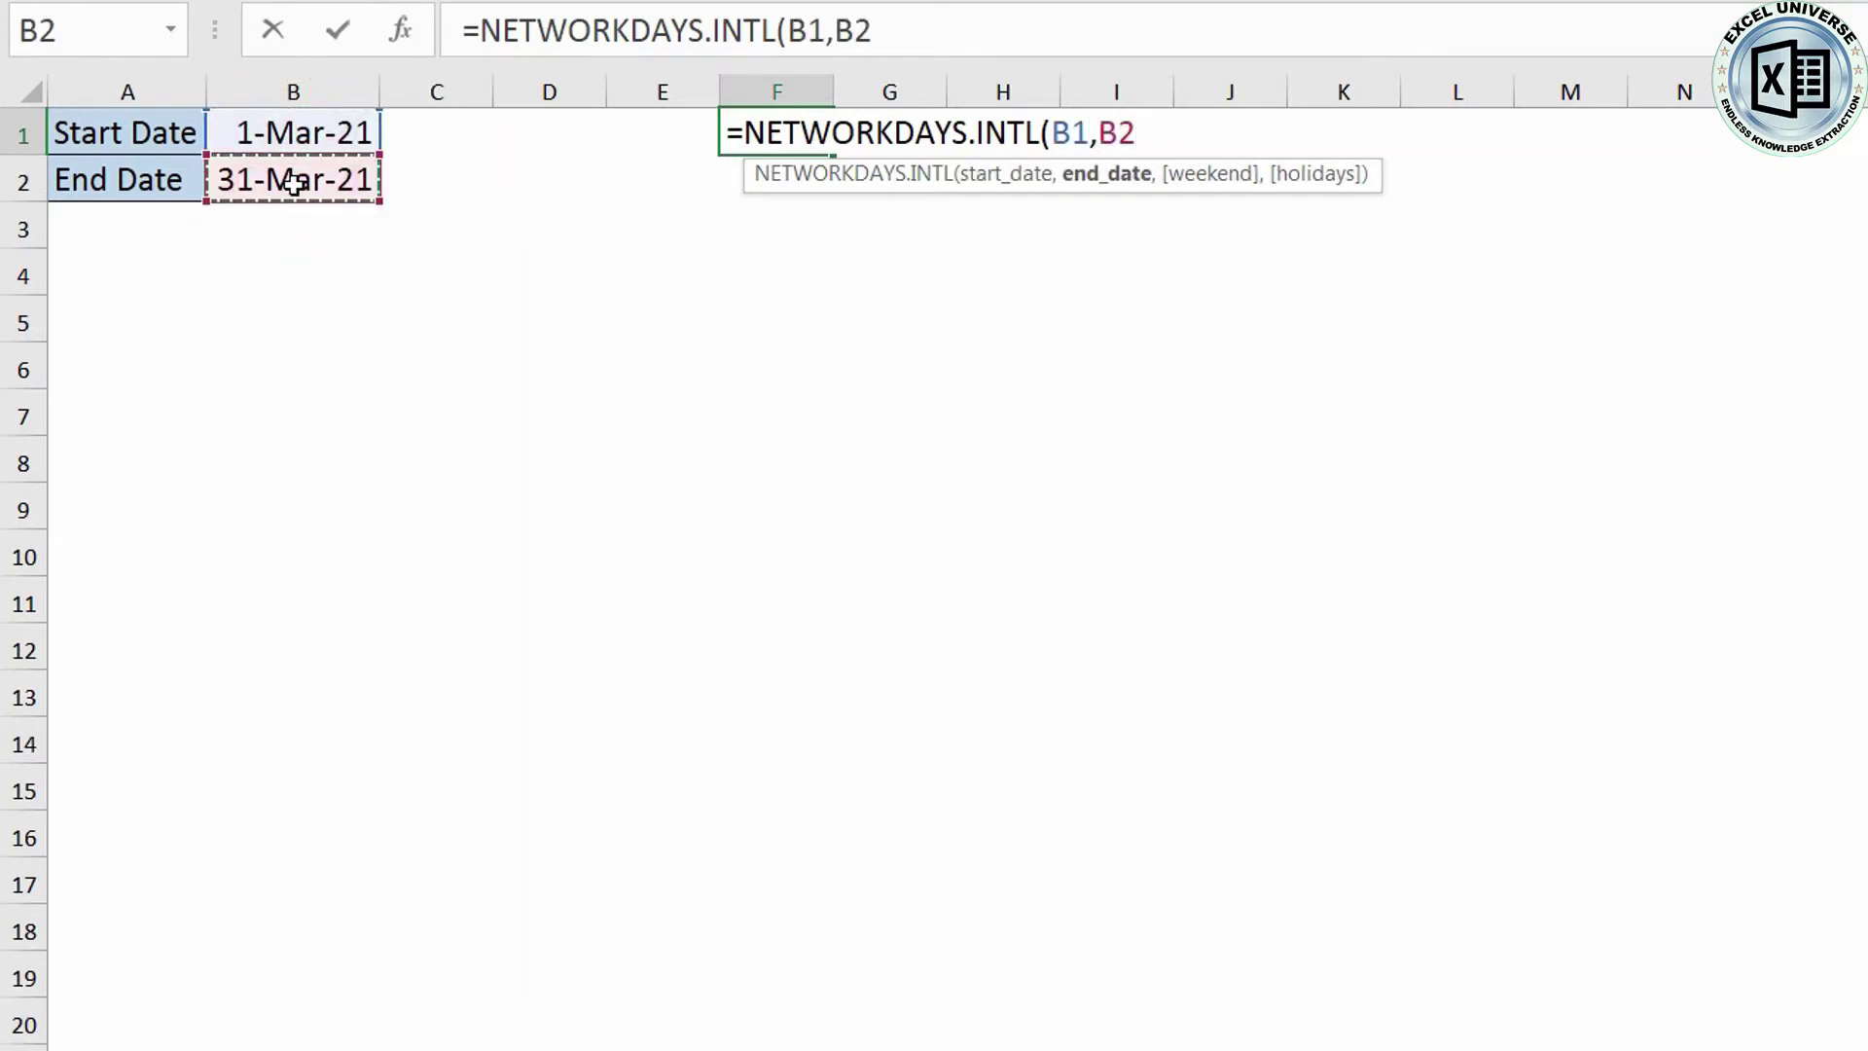
{"action": "type", "text": ")"}
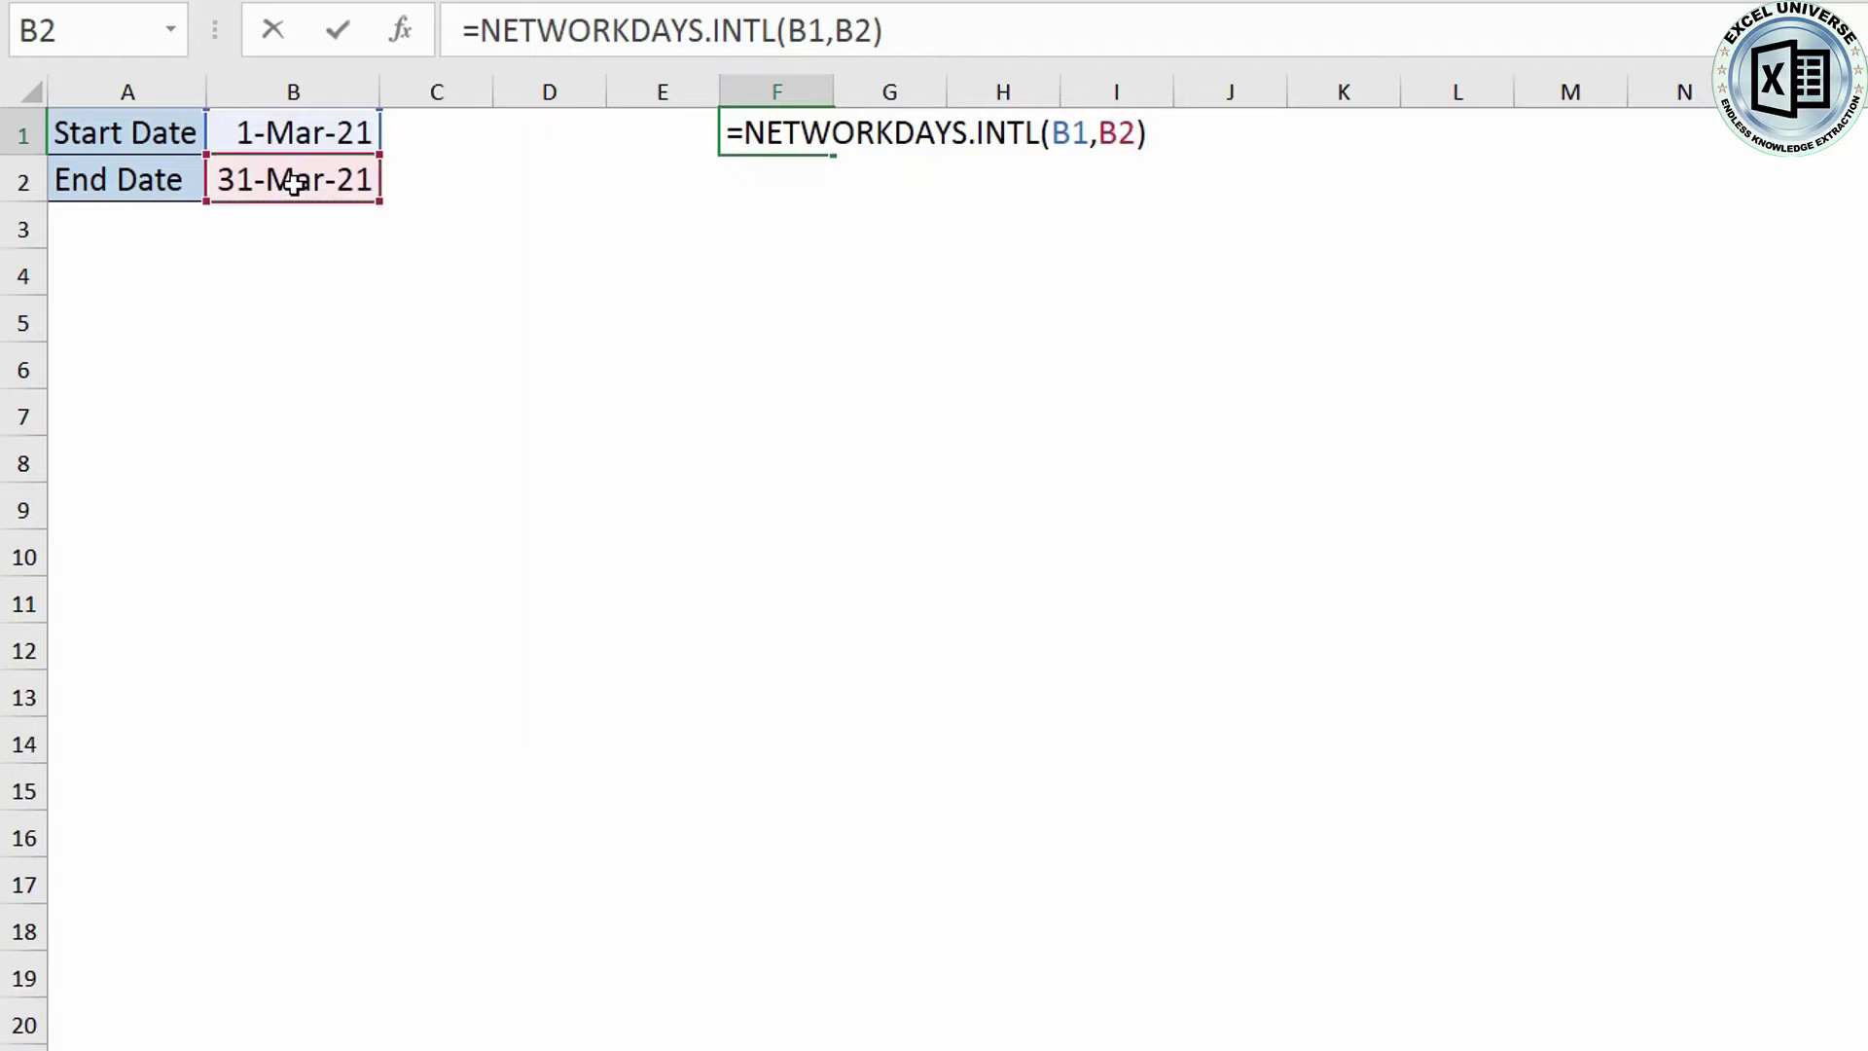
{"action": "key", "text": "Return"}
{"action": "key", "text": "Up"}
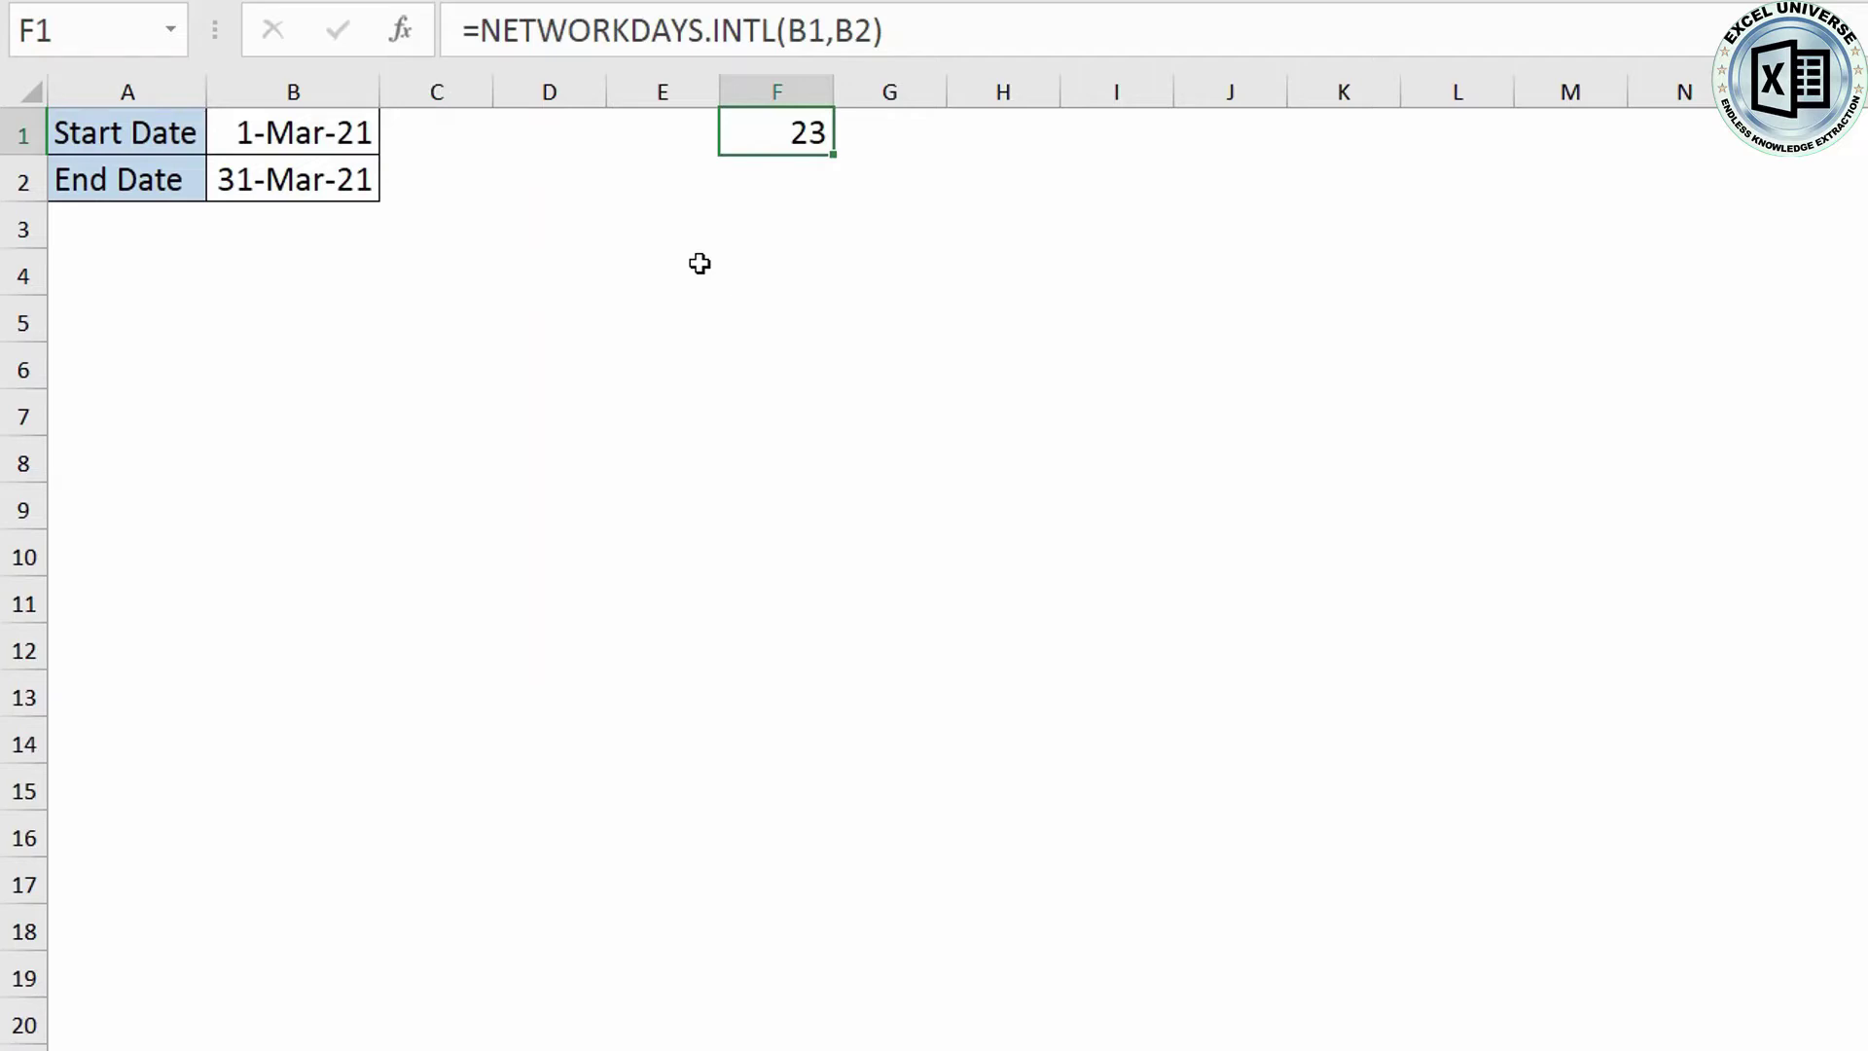
- Add the weekend string "0000000" as the third argument of the NETWORKDAYS.INTL formula in F1
{"action": "double_click", "coordinate": [796, 139]}
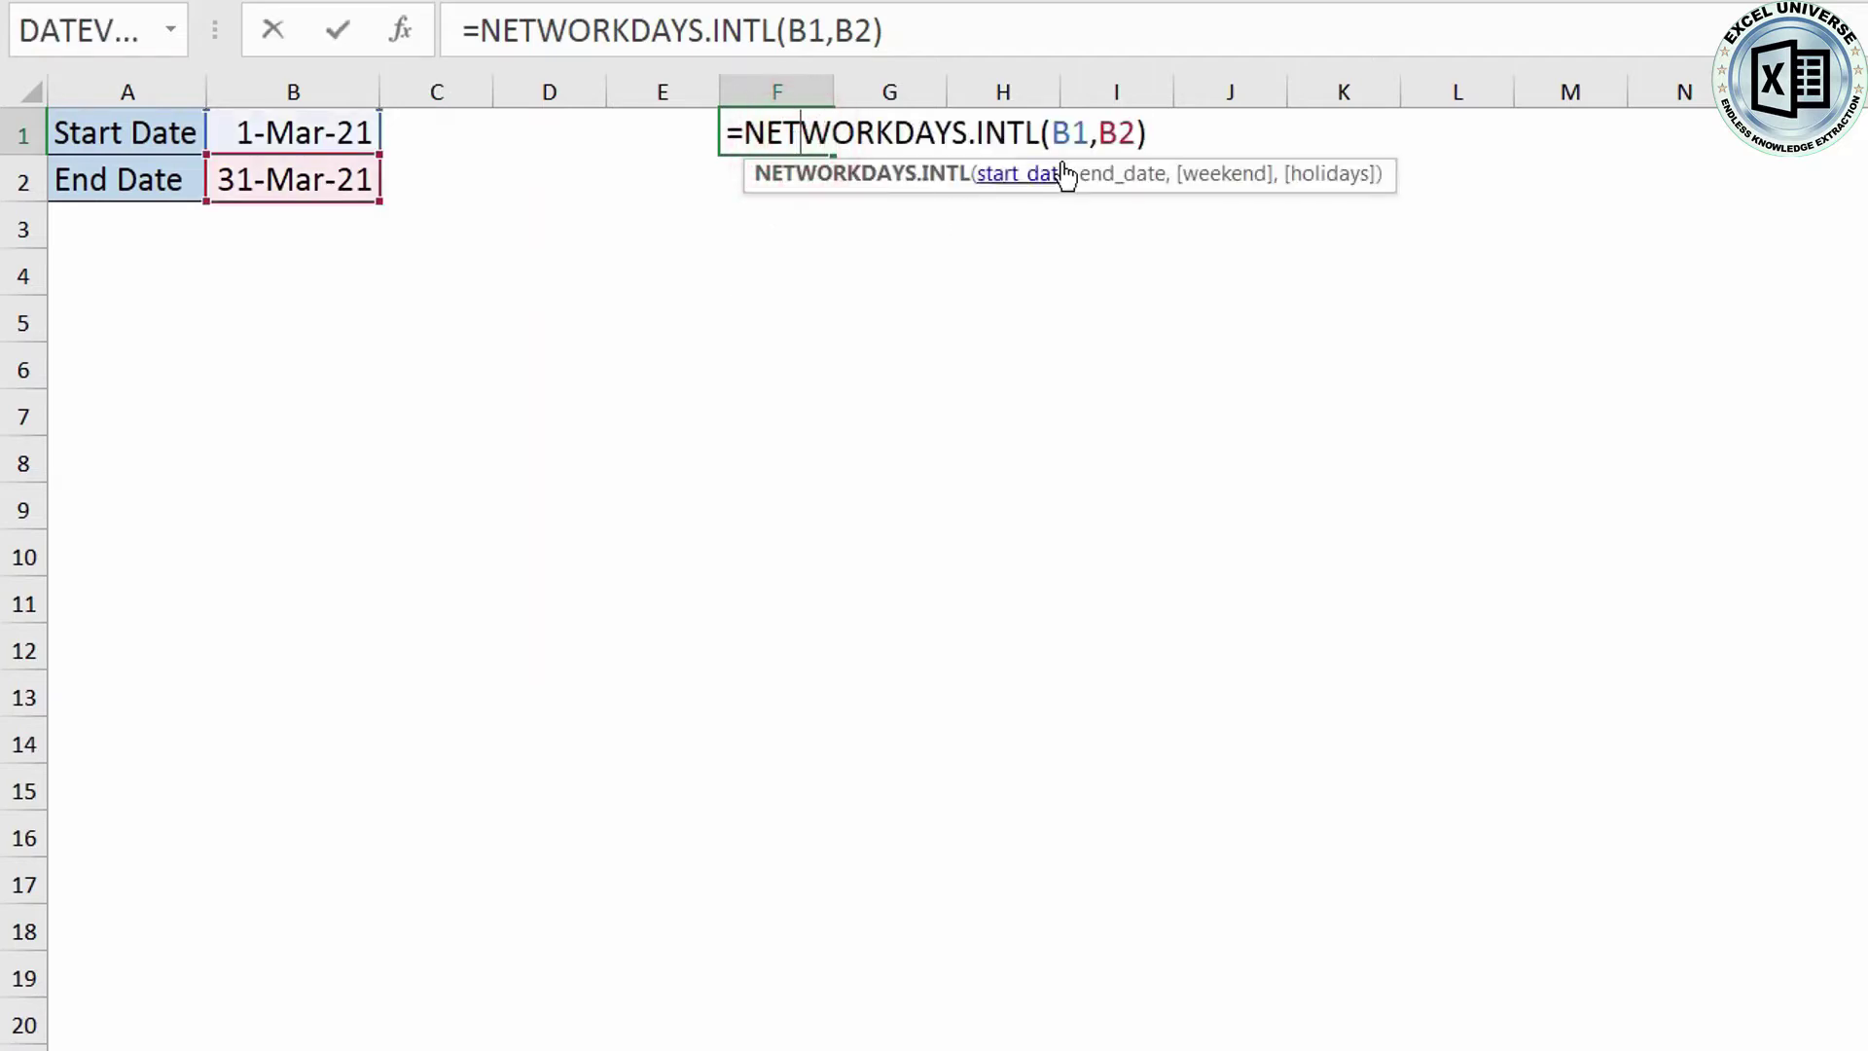
{"action": "left_click", "coordinate": [1138, 137]}
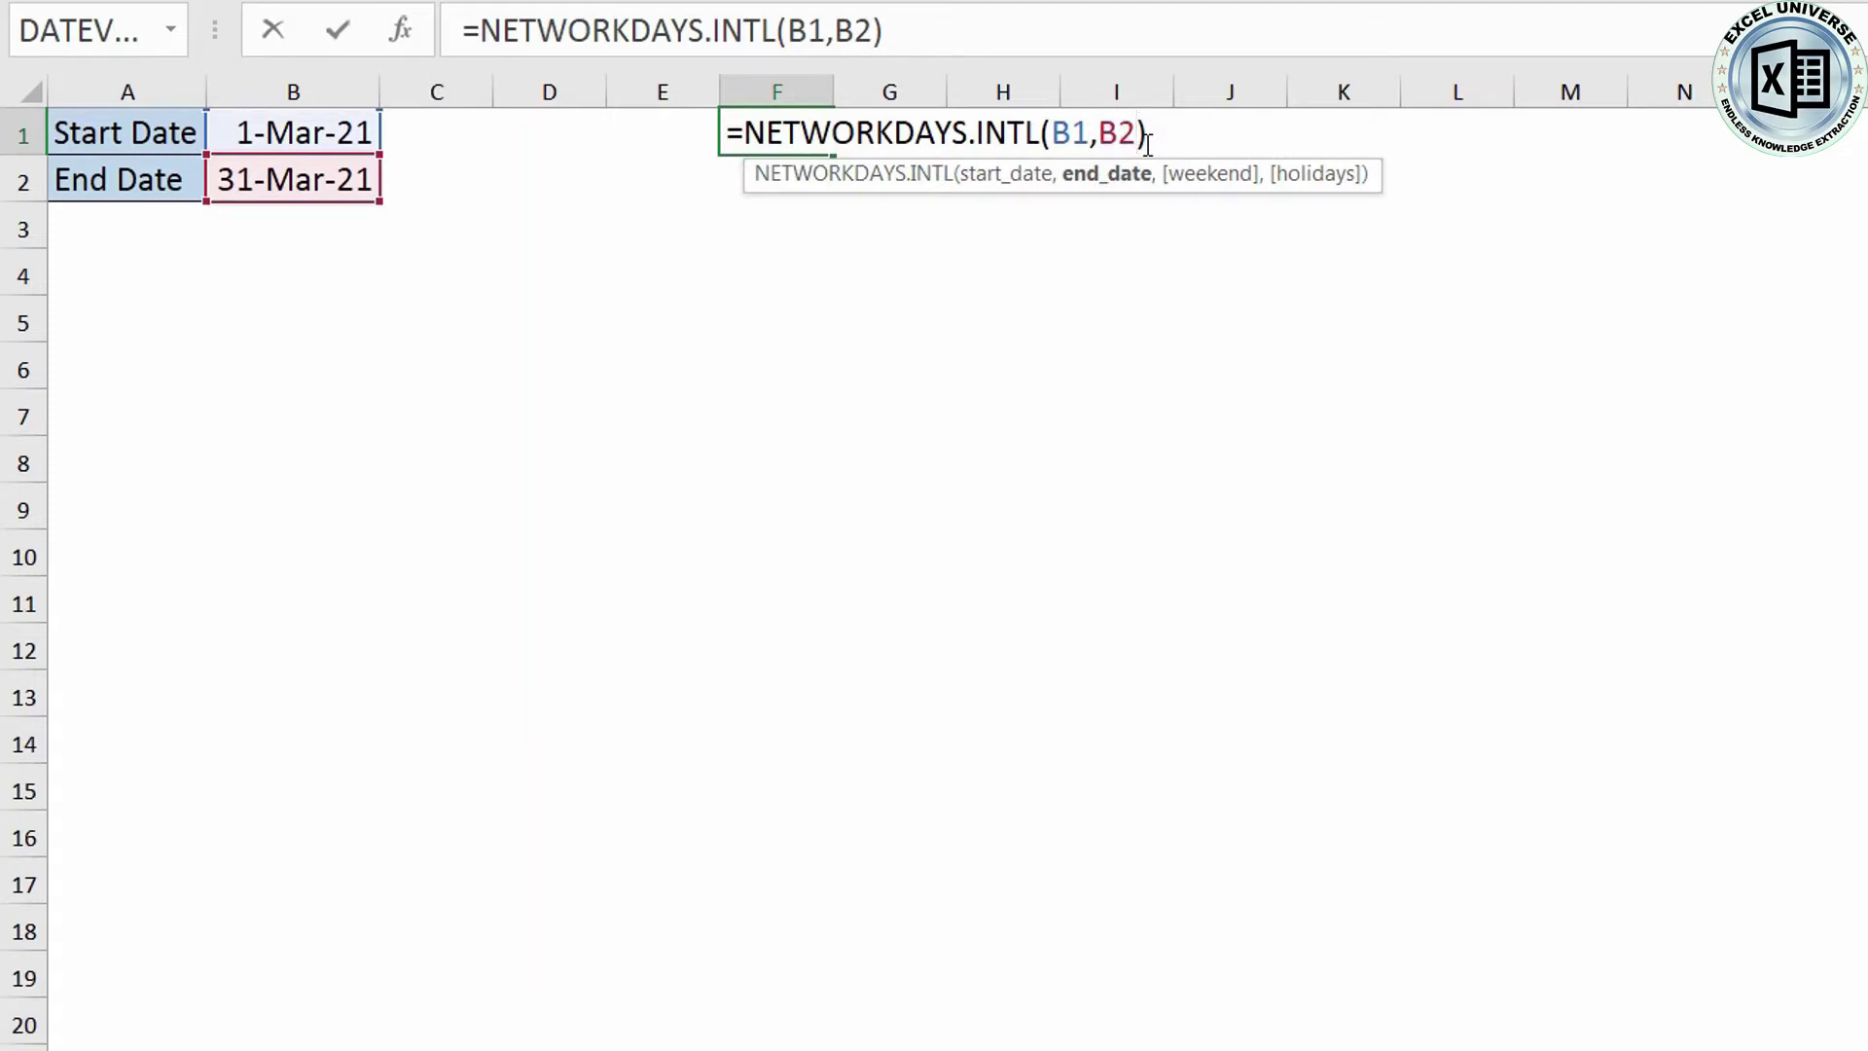
{"action": "type", "text": ","}
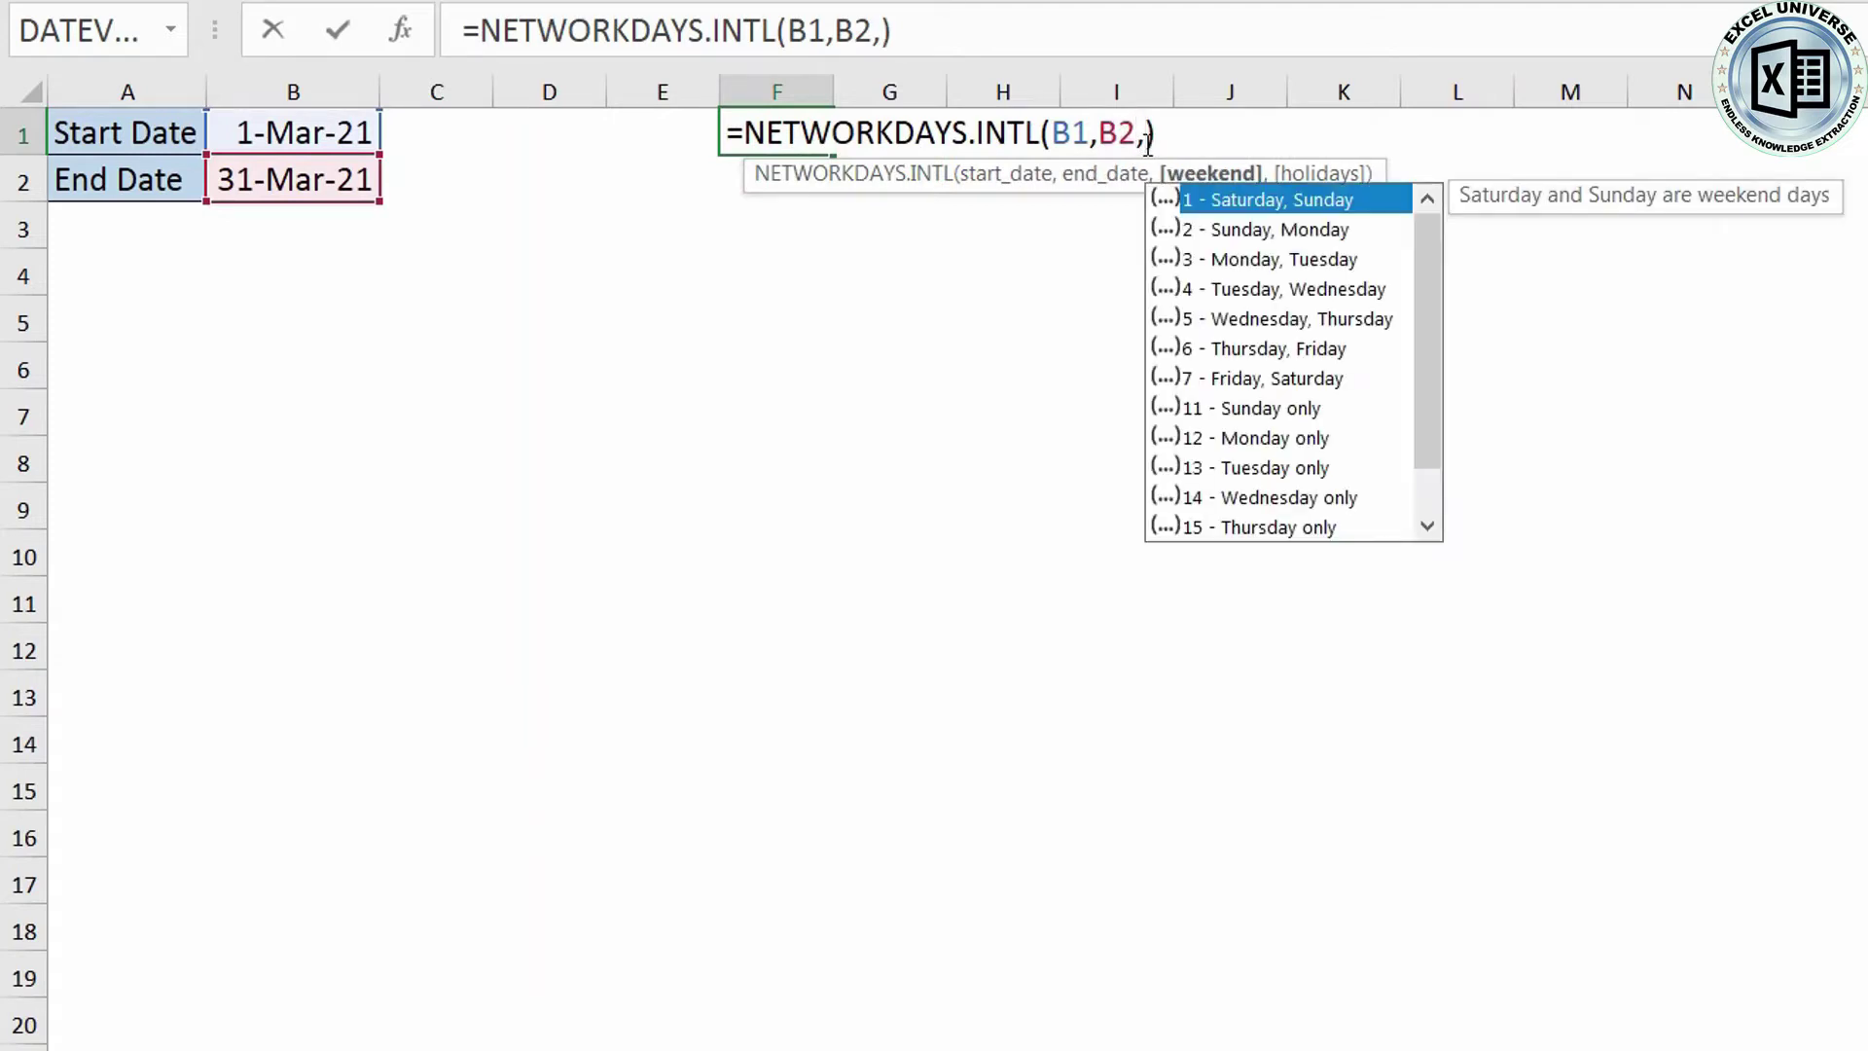
{"action": "type", "text": "\""}
{"action": "type", "text": "0"}
{"action": "type", "text": "000000\""}
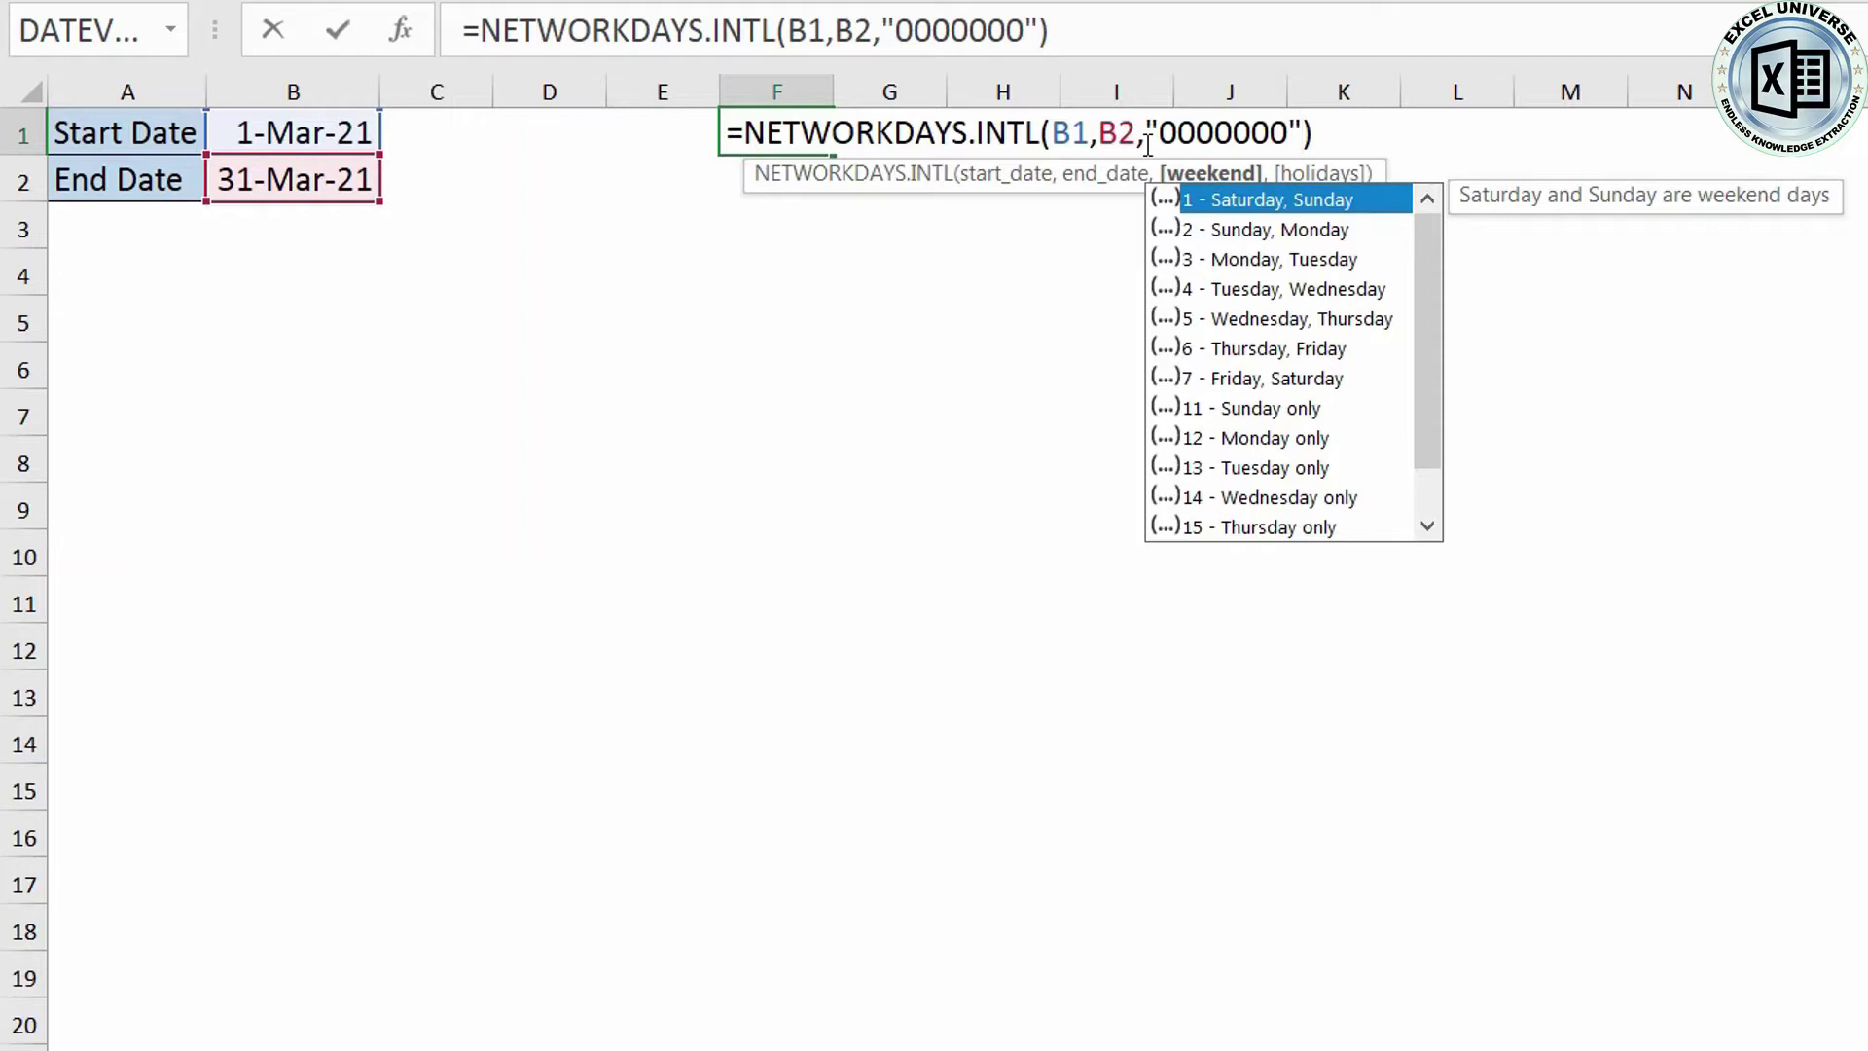
{"action": "key", "text": "Return"}
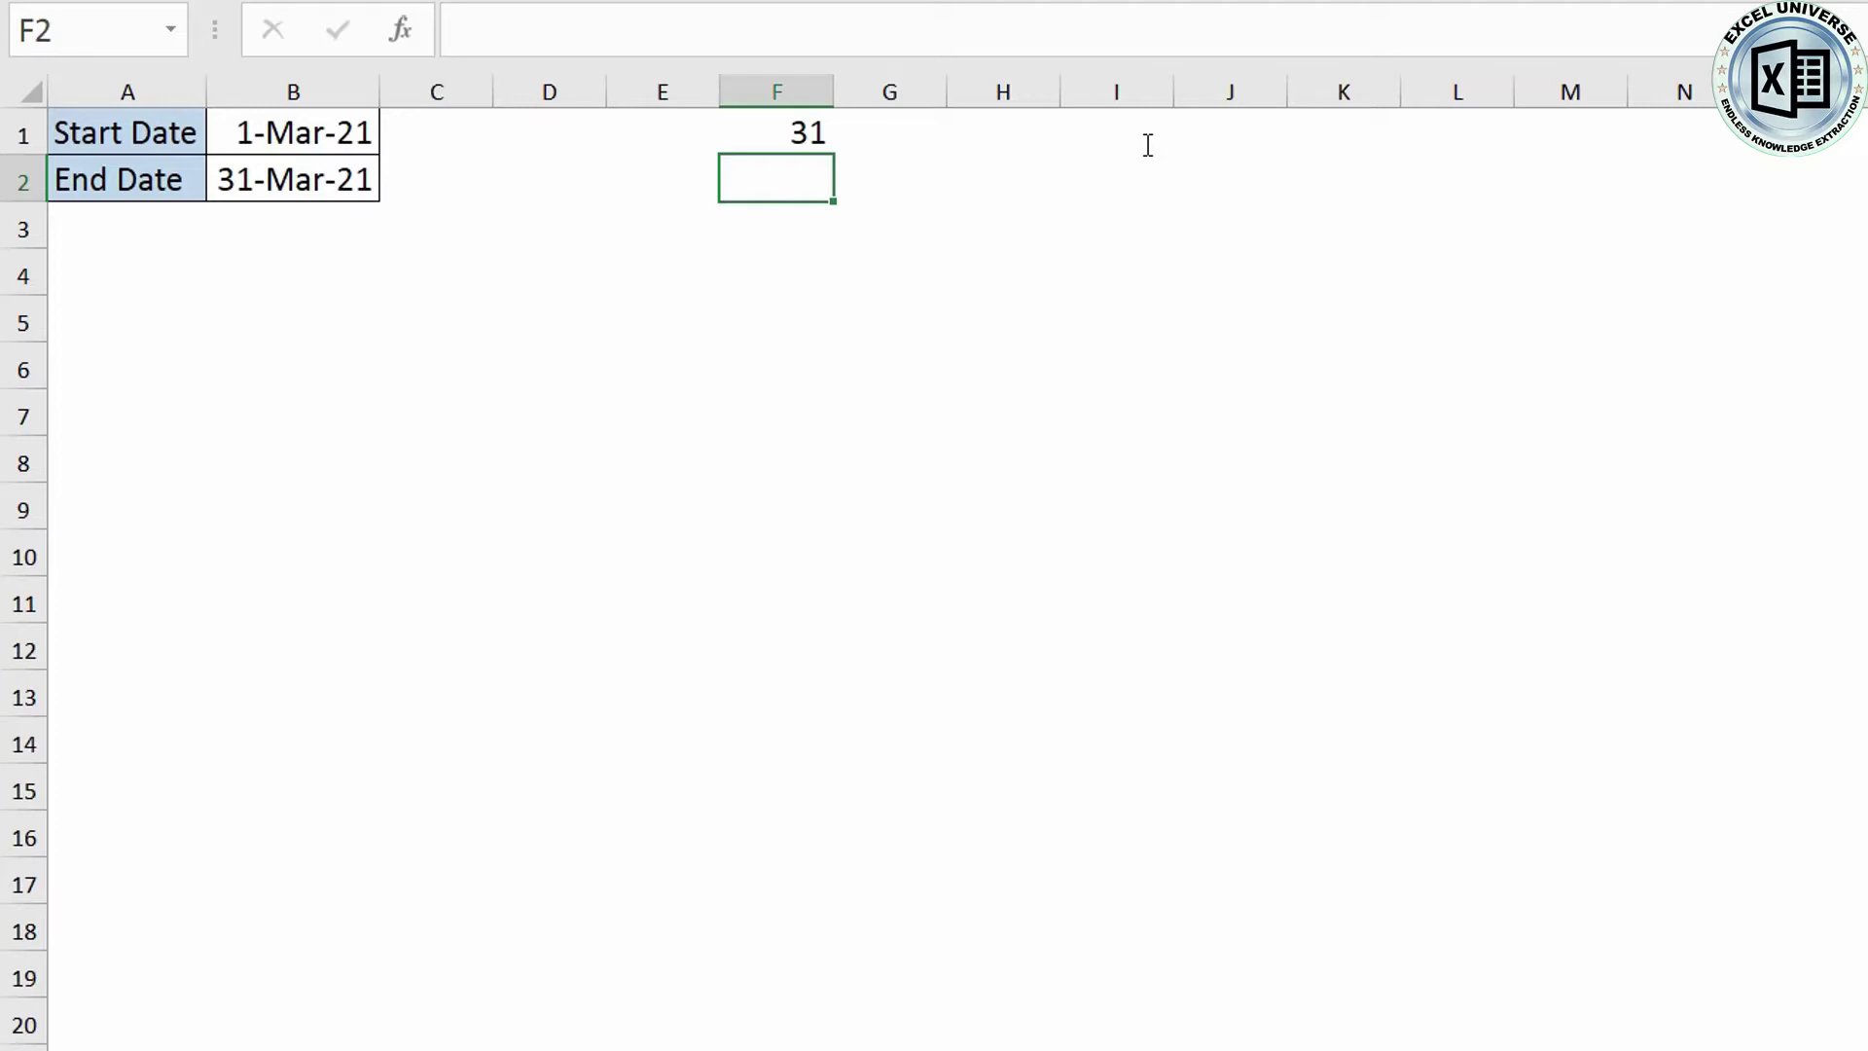
- Change the last digit of the weekend string in F1's formula to 1, making it "0000001"
{"action": "key", "text": "Up"}
{"action": "key", "text": "F2"}
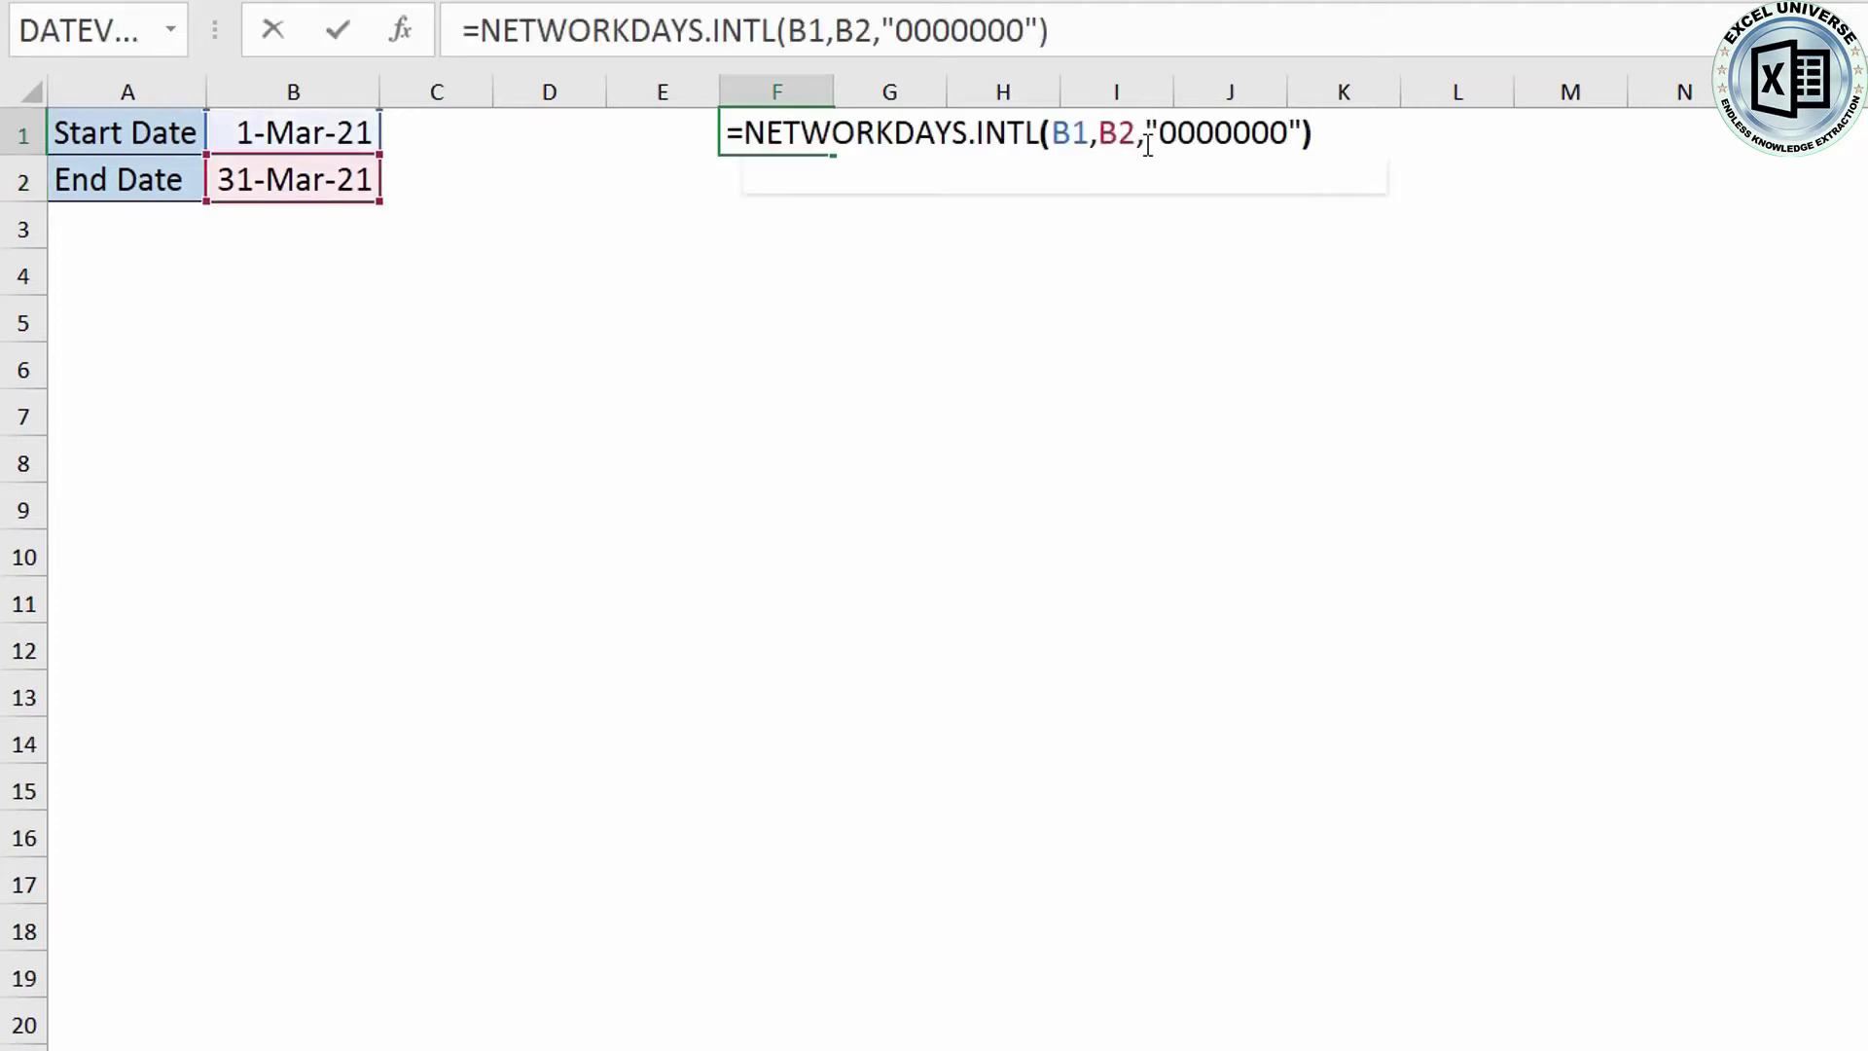
{"action": "key", "text": "Left"}
{"action": "key", "text": "Left"}
{"action": "key", "text": "Left"}
{"action": "key", "text": "shift+Right"}
{"action": "type", "text": "1"}
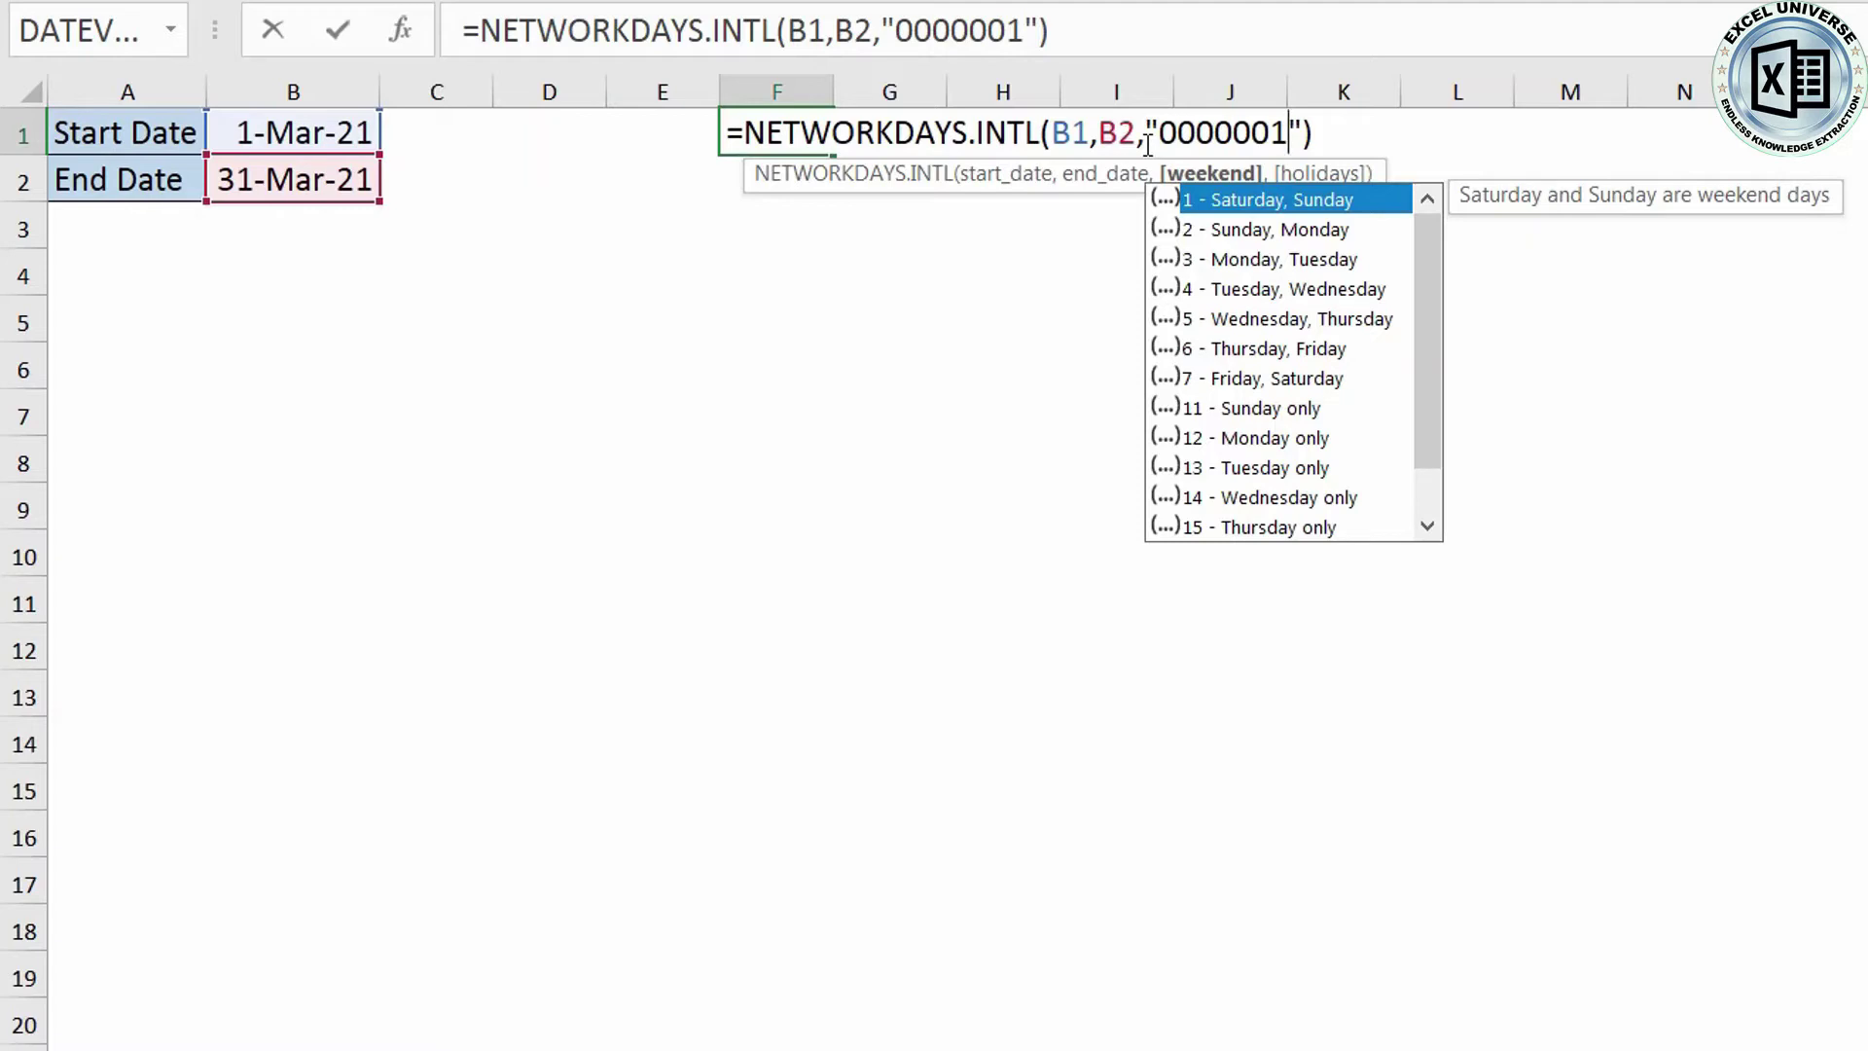
- Go through the day positions of the weekend string in F1 one by one and commit the formula
{"action": "left_click", "coordinate": [1177, 136]}
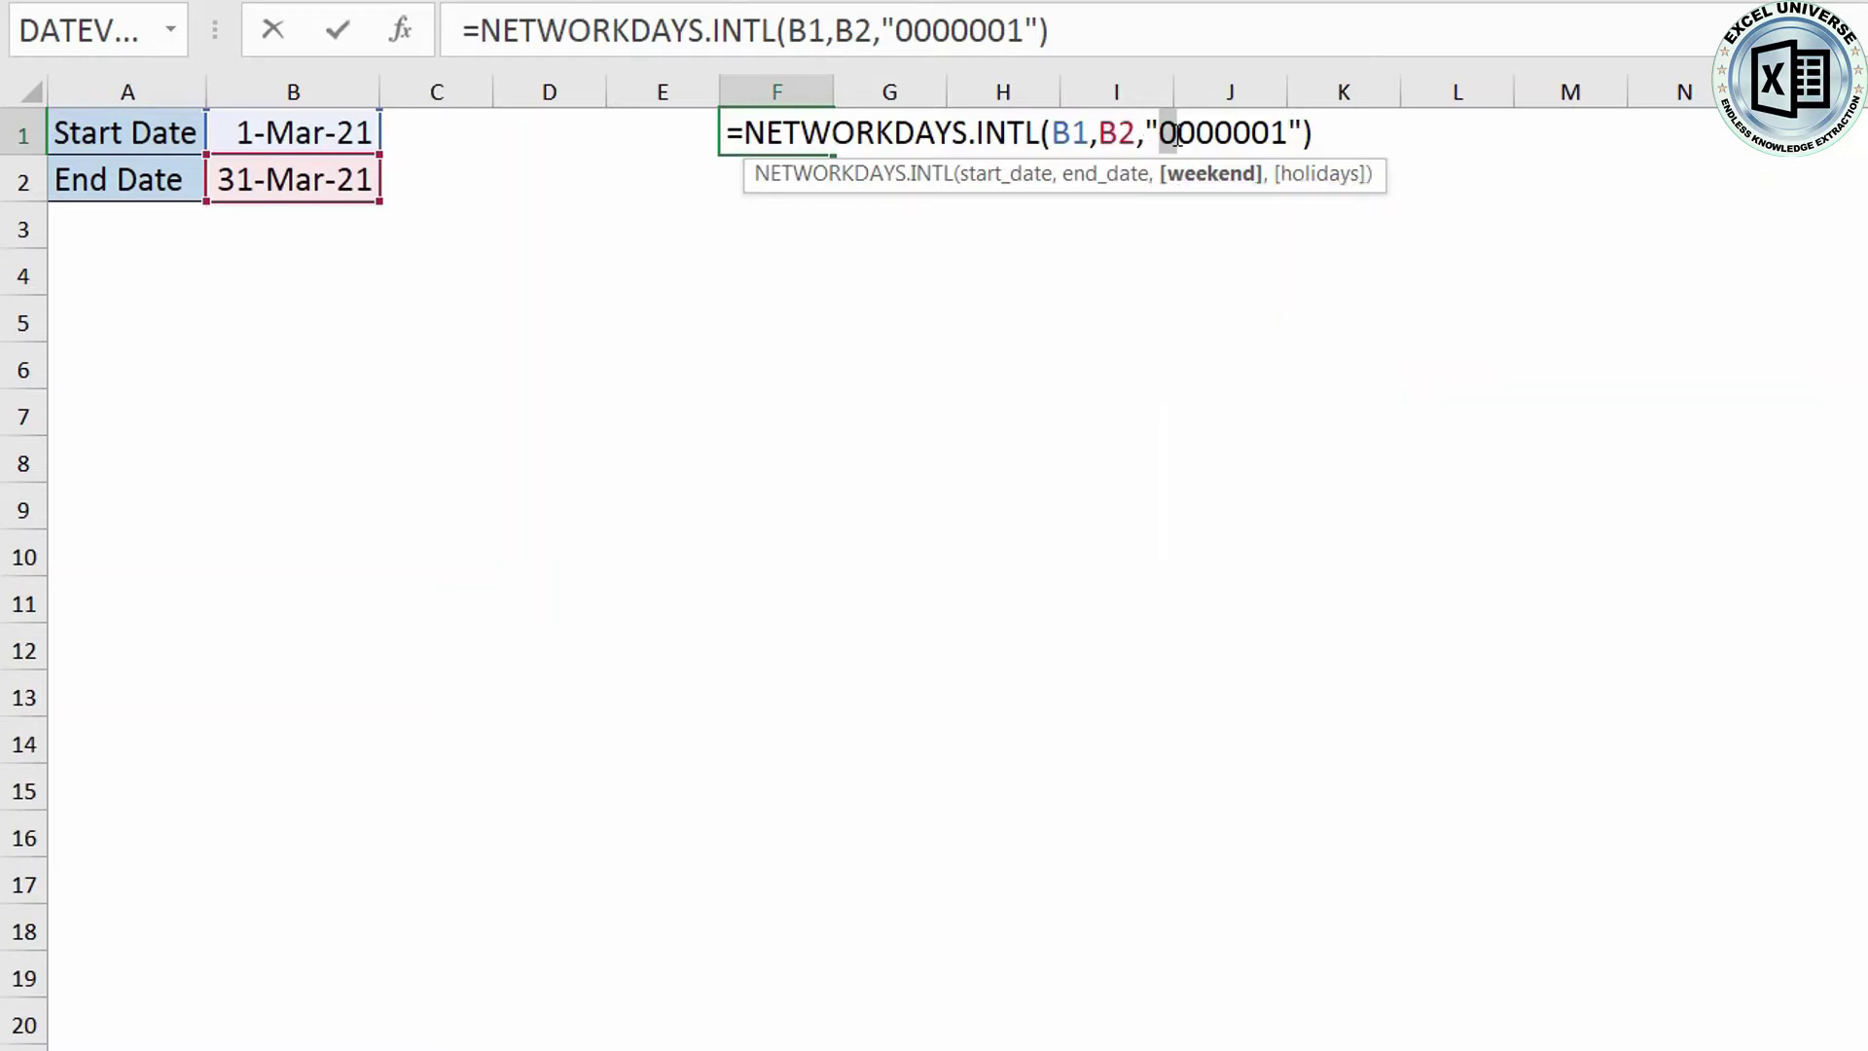
{"action": "left_click_drag", "start_coordinate": [1177, 136], "coordinate": [1160, 136]}
{"action": "key", "text": "Right"}
{"action": "key", "text": "Right"}
{"action": "key", "text": "Right"}
{"action": "key", "text": "Right"}
{"action": "key", "text": "Right"}
{"action": "key", "text": "Right"}
{"action": "key", "text": "Return"}
{"action": "key", "text": "Up"}
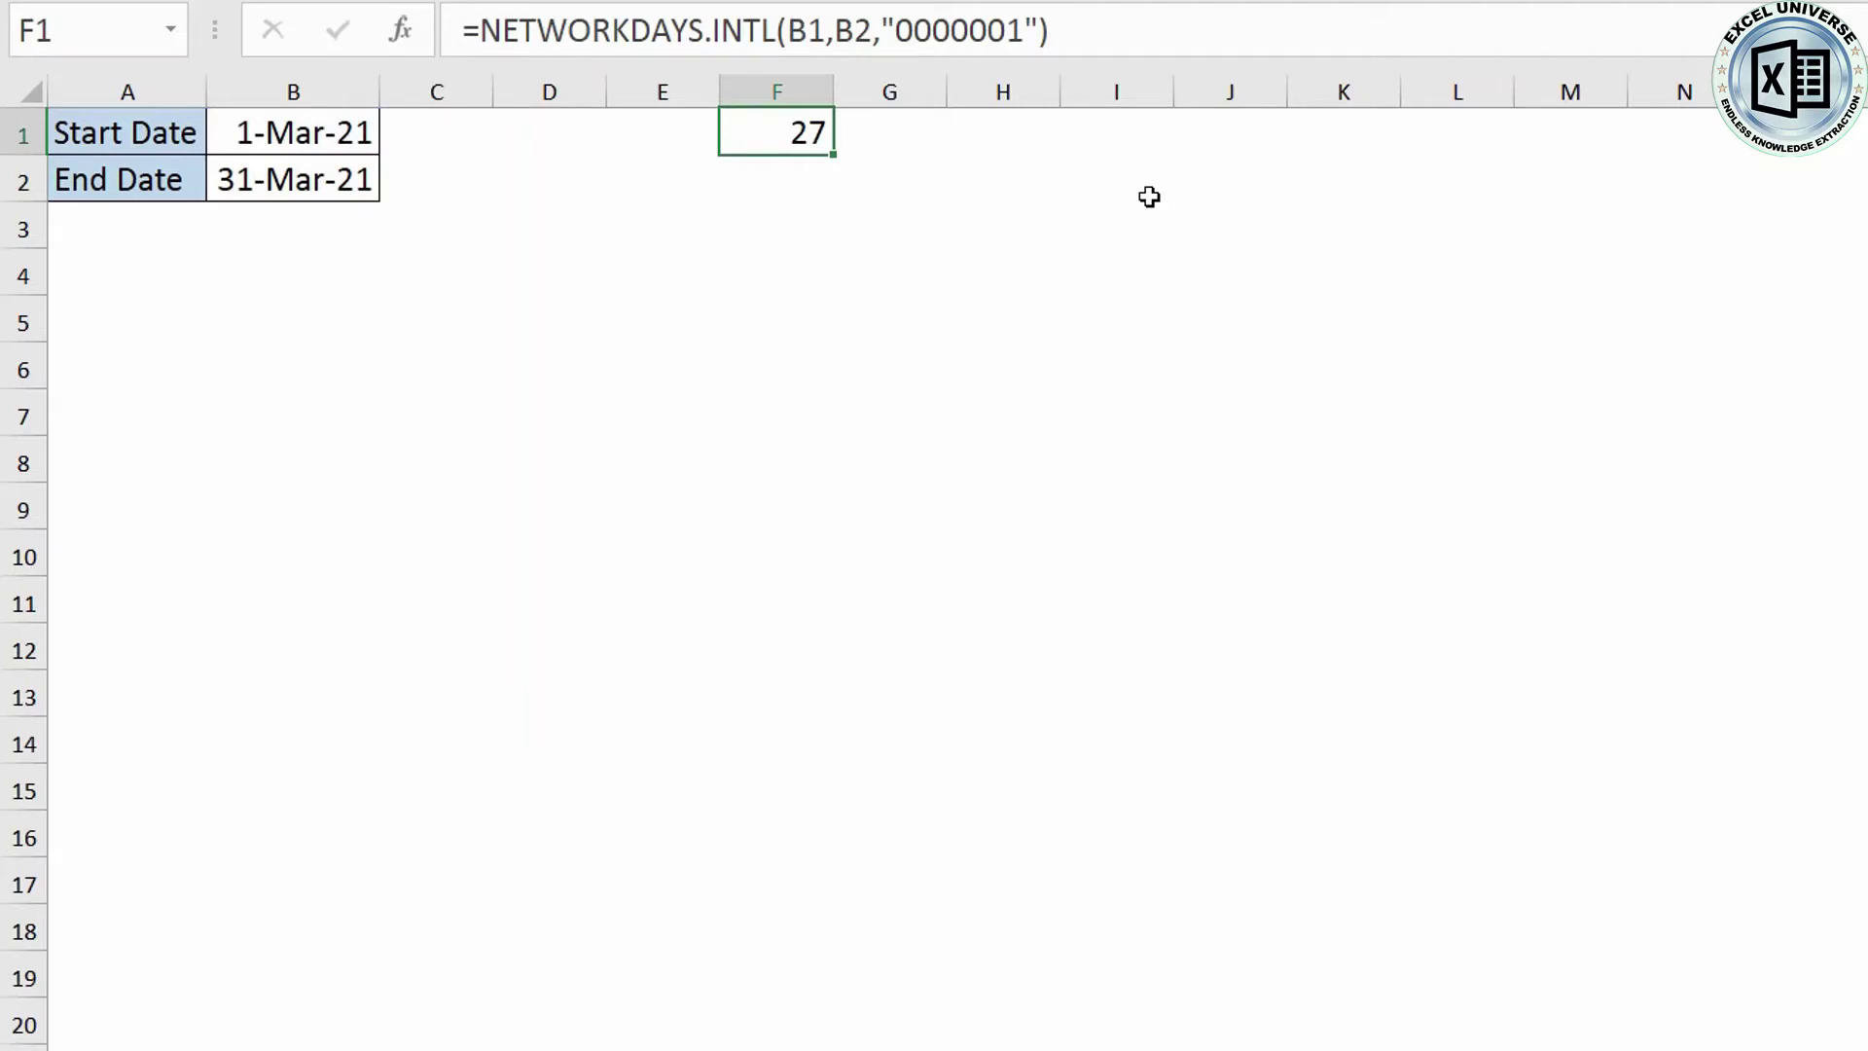
- Replace the weekend string in F1's formula with the built-in weekend code 11 (Sunday only)
{"action": "key", "text": "F2"}
{"action": "key", "text": "Left"}
{"action": "key", "text": "Left"}
{"action": "key", "text": "shift+Left"}
{"action": "key", "text": "shift+Left"}
{"action": "key", "text": "shift+Left"}
{"action": "key", "text": "shift+Left"}
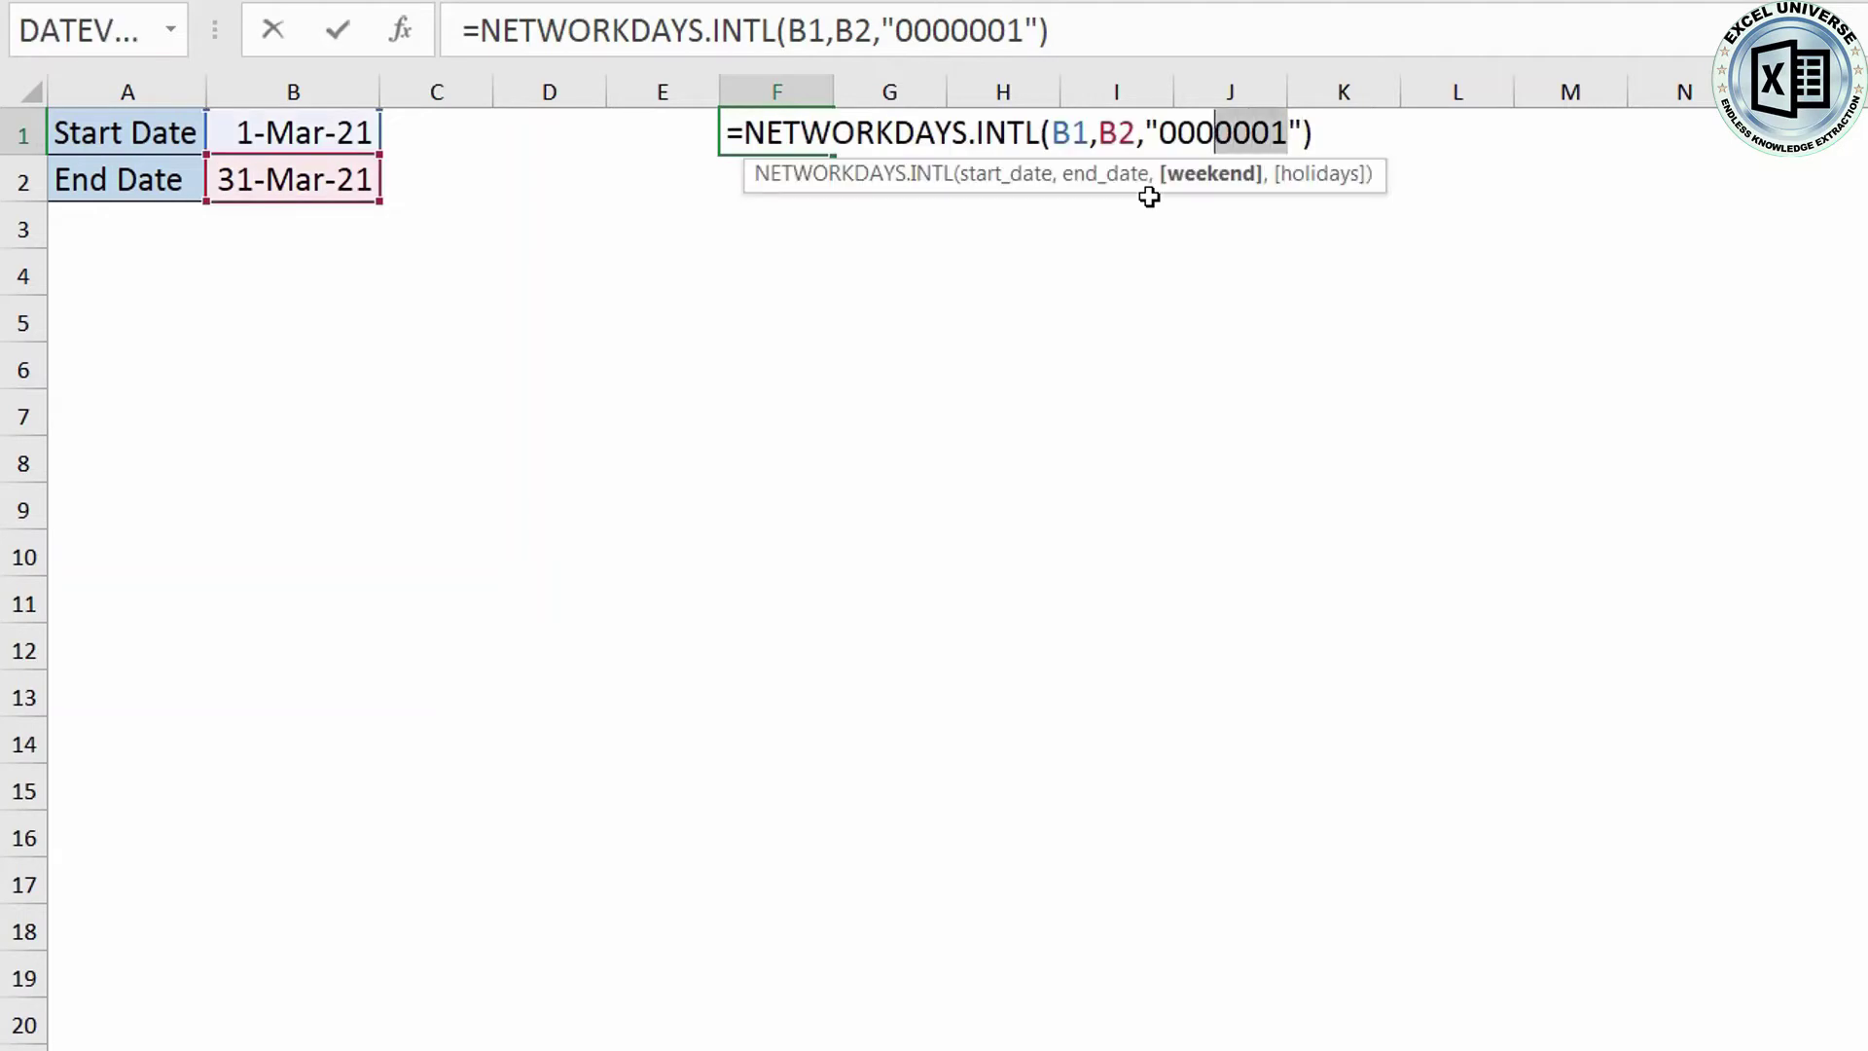
{"action": "key", "text": "shift+Left"}
{"action": "key", "text": "shift+Left"}
{"action": "key", "text": "shift+Left"}
{"action": "key", "text": "shift+Left"}
{"action": "key", "text": "BackSpace"}
{"action": "key", "text": "Delete"}
{"action": "key", "text": "Escape"}
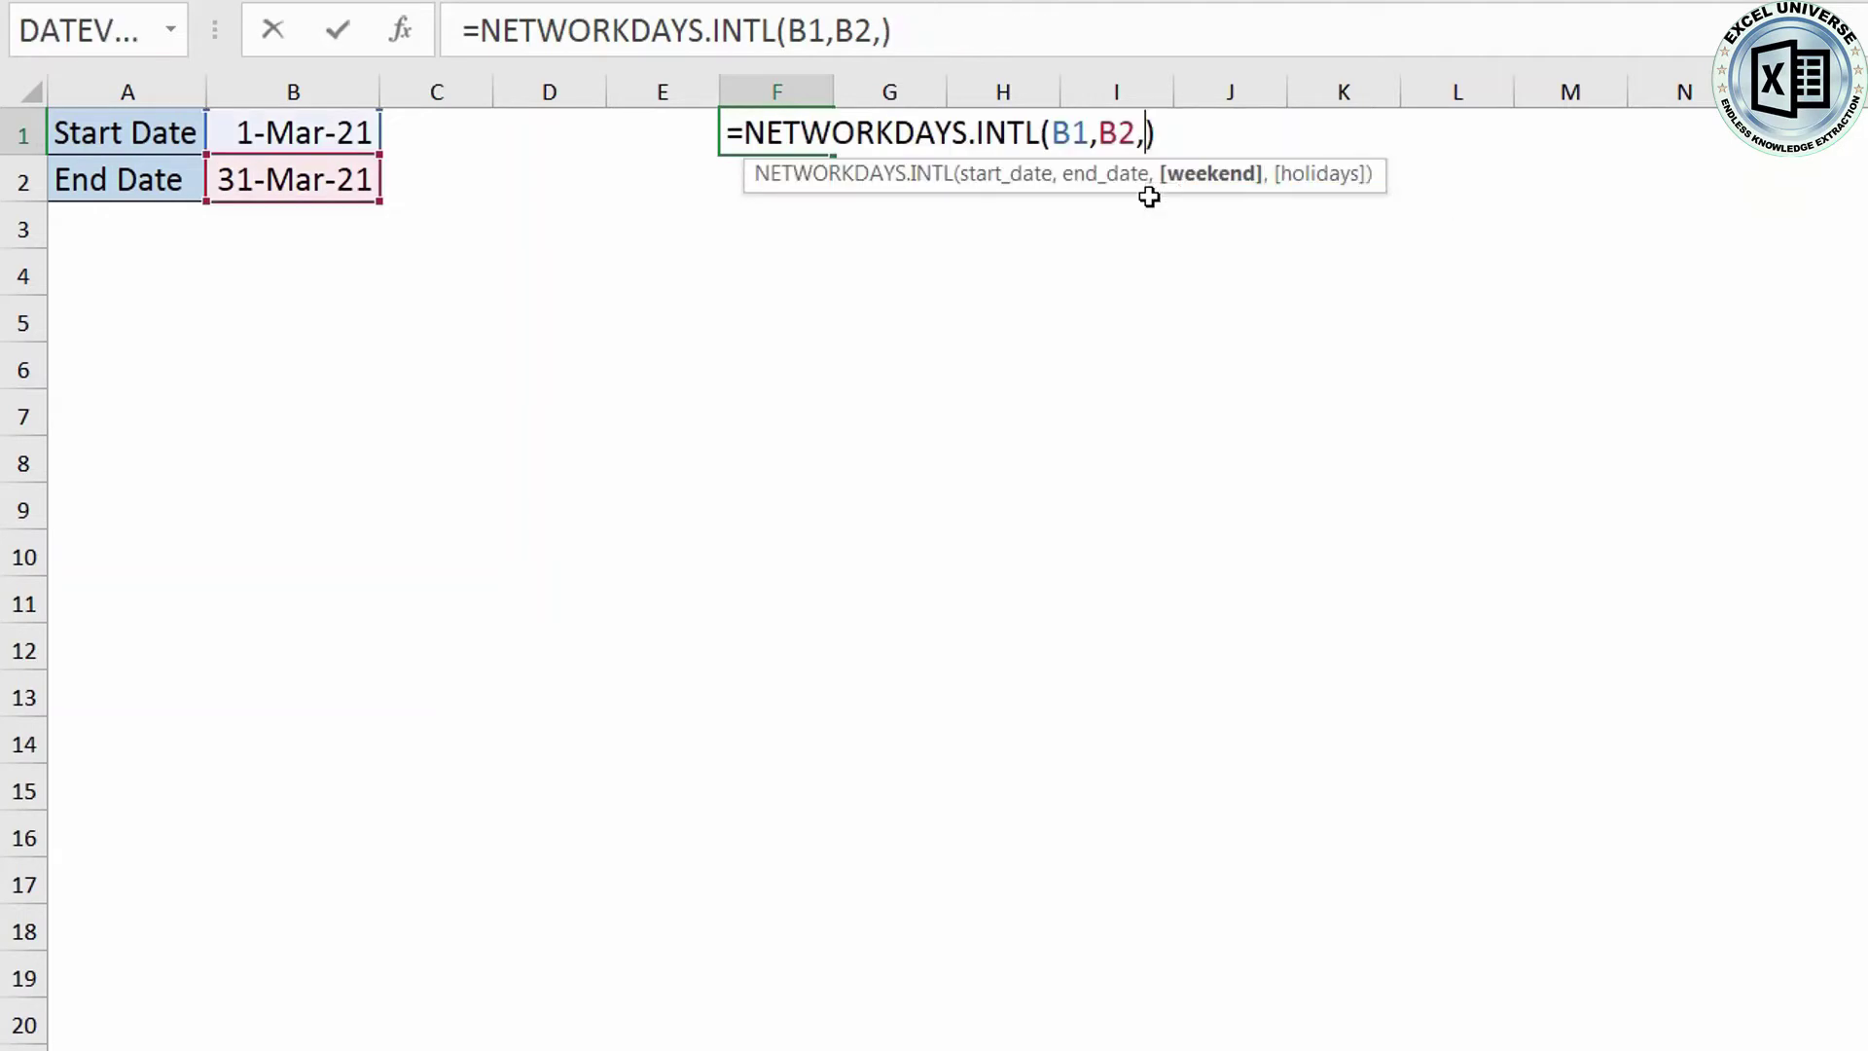
{"action": "key", "text": "BackSpace"}
{"action": "type", "text": ","}
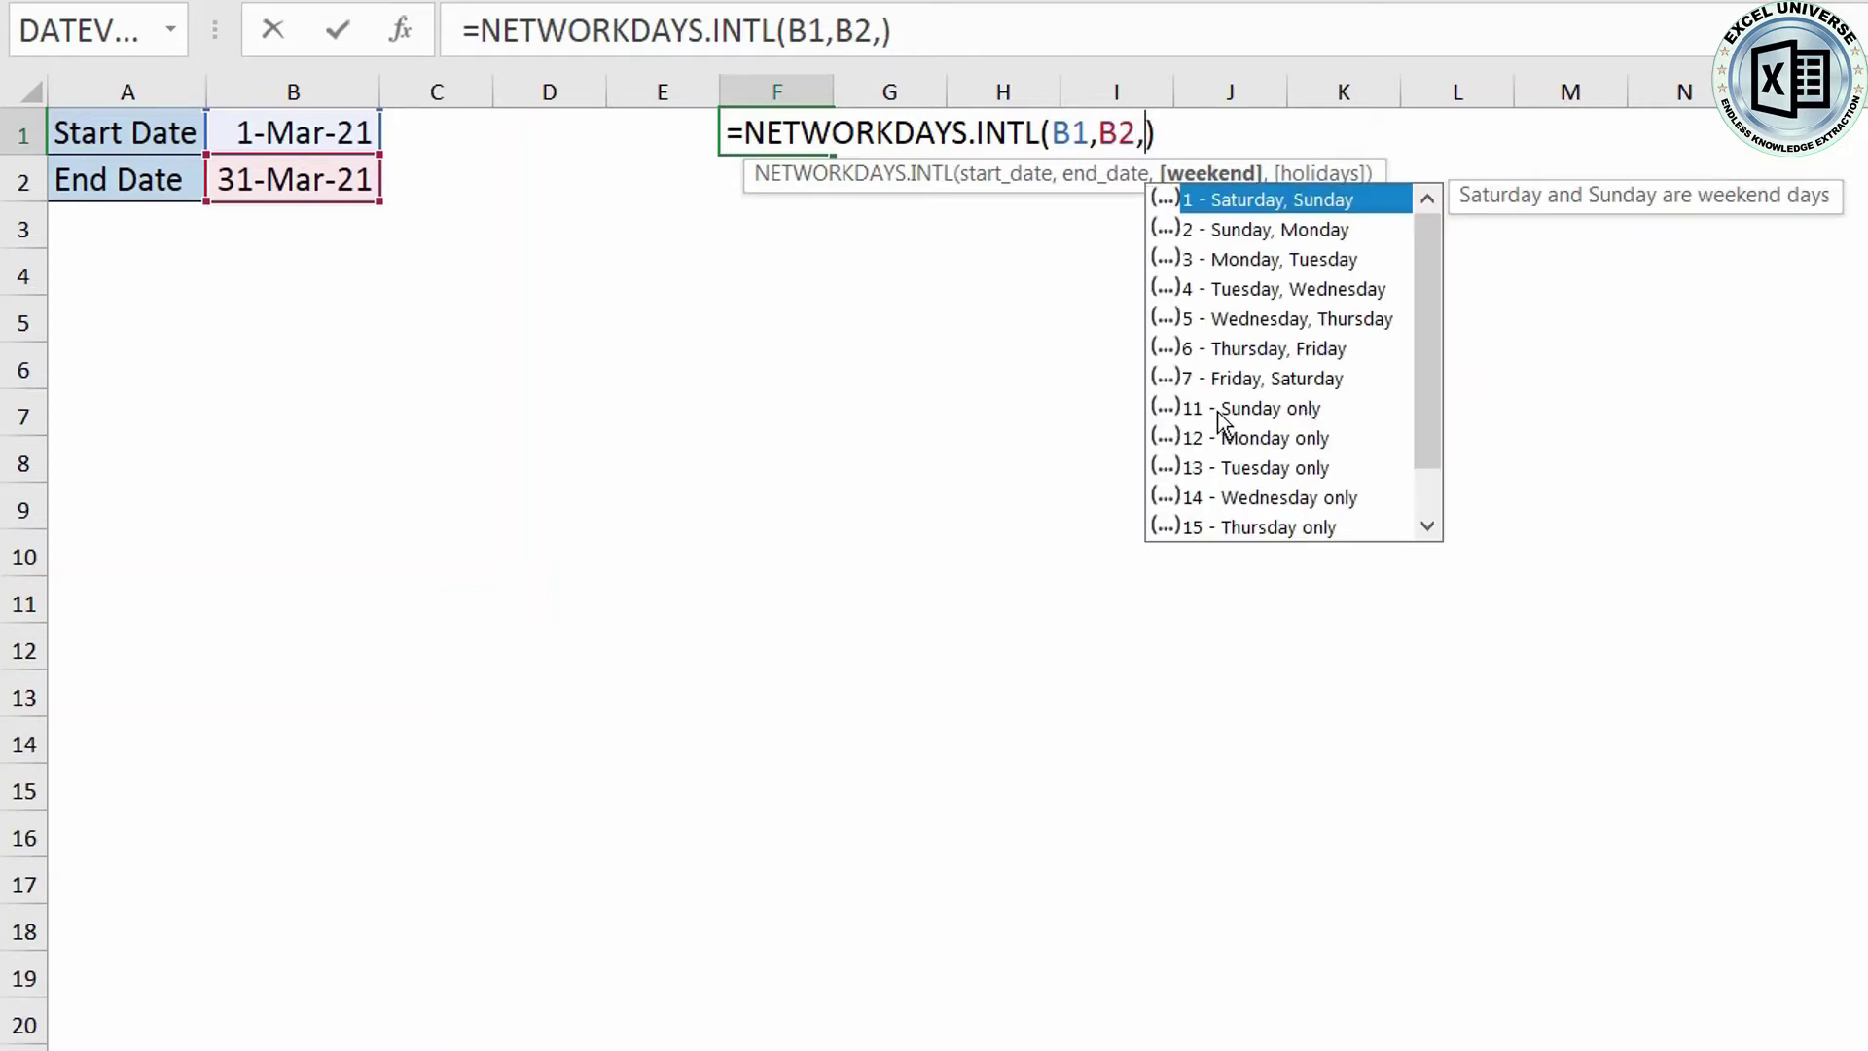
{"action": "type", "text": "11"}
{"action": "key", "text": "Return"}
{"action": "key", "text": "Up"}
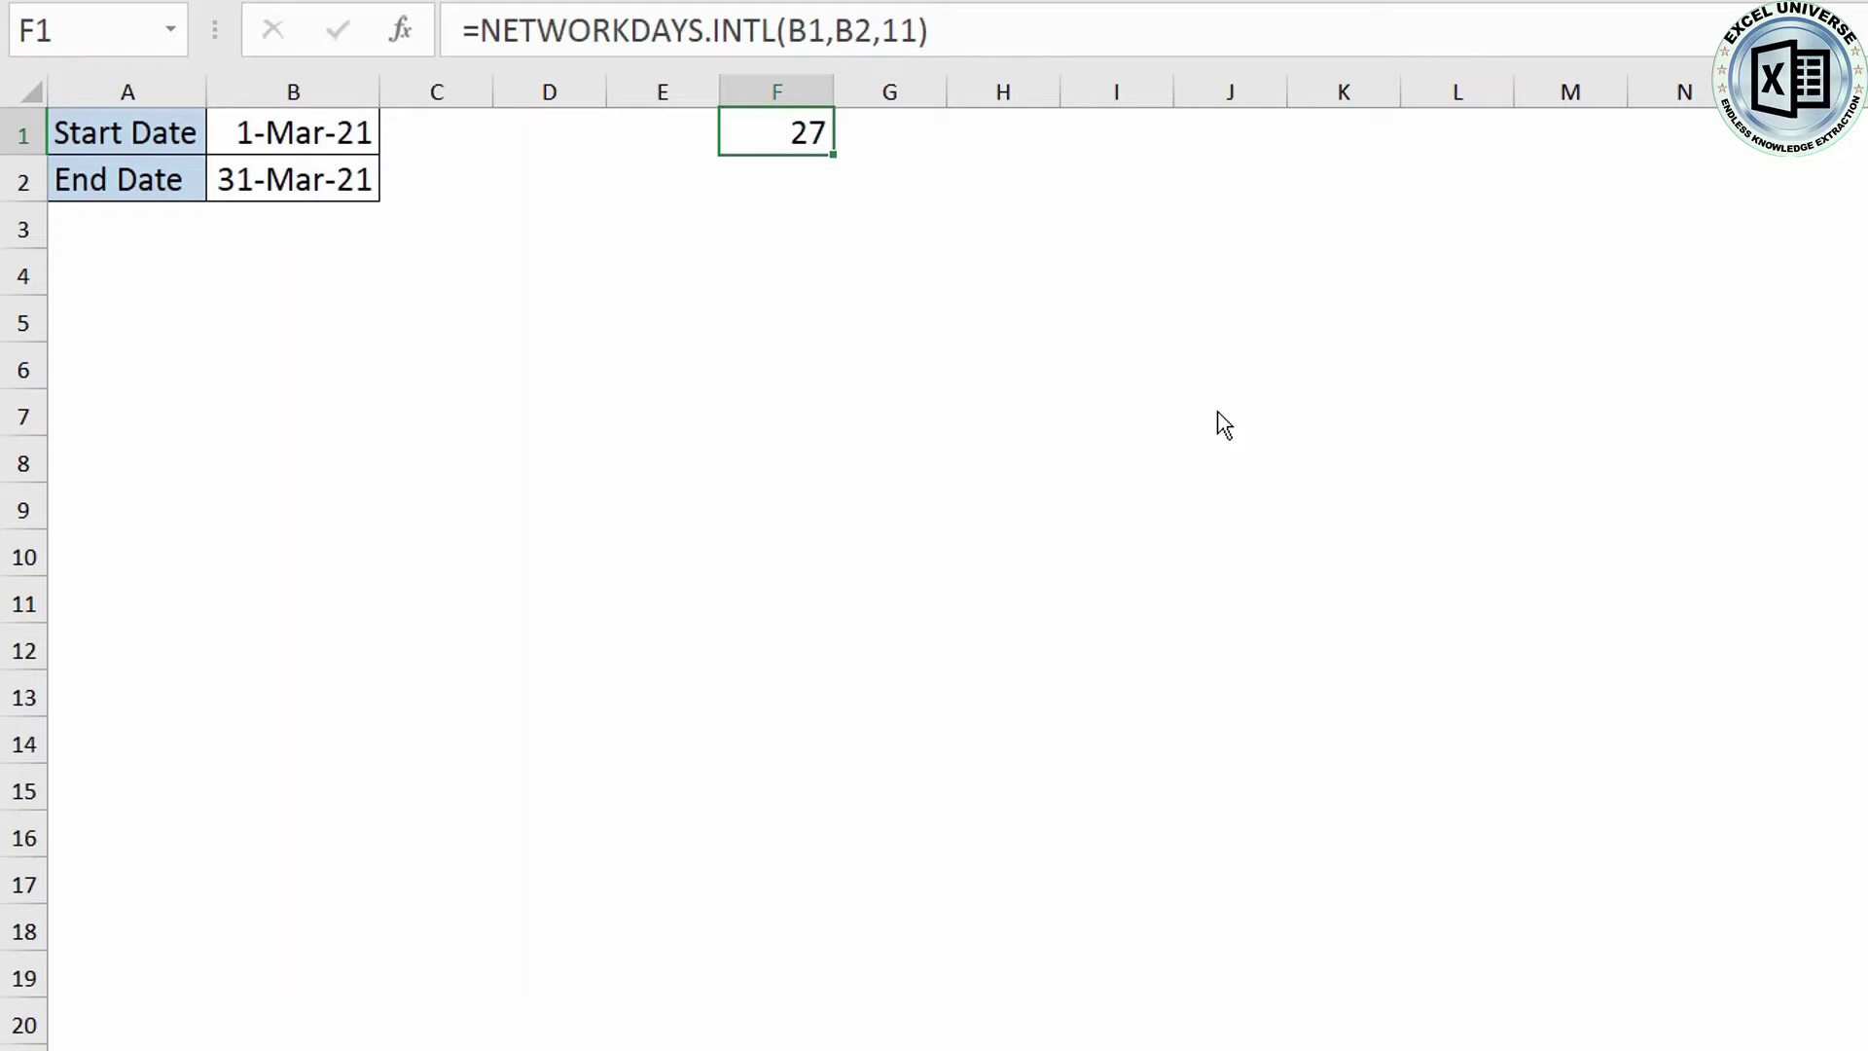
- Review the weekend code list and the optional holidays argument of the NETWORKDAYS.INTL formula in F1
{"action": "key", "text": "F2"}
{"action": "key", "text": "Left"}
{"action": "key", "text": "Left"}
{"action": "key", "text": "Left"}
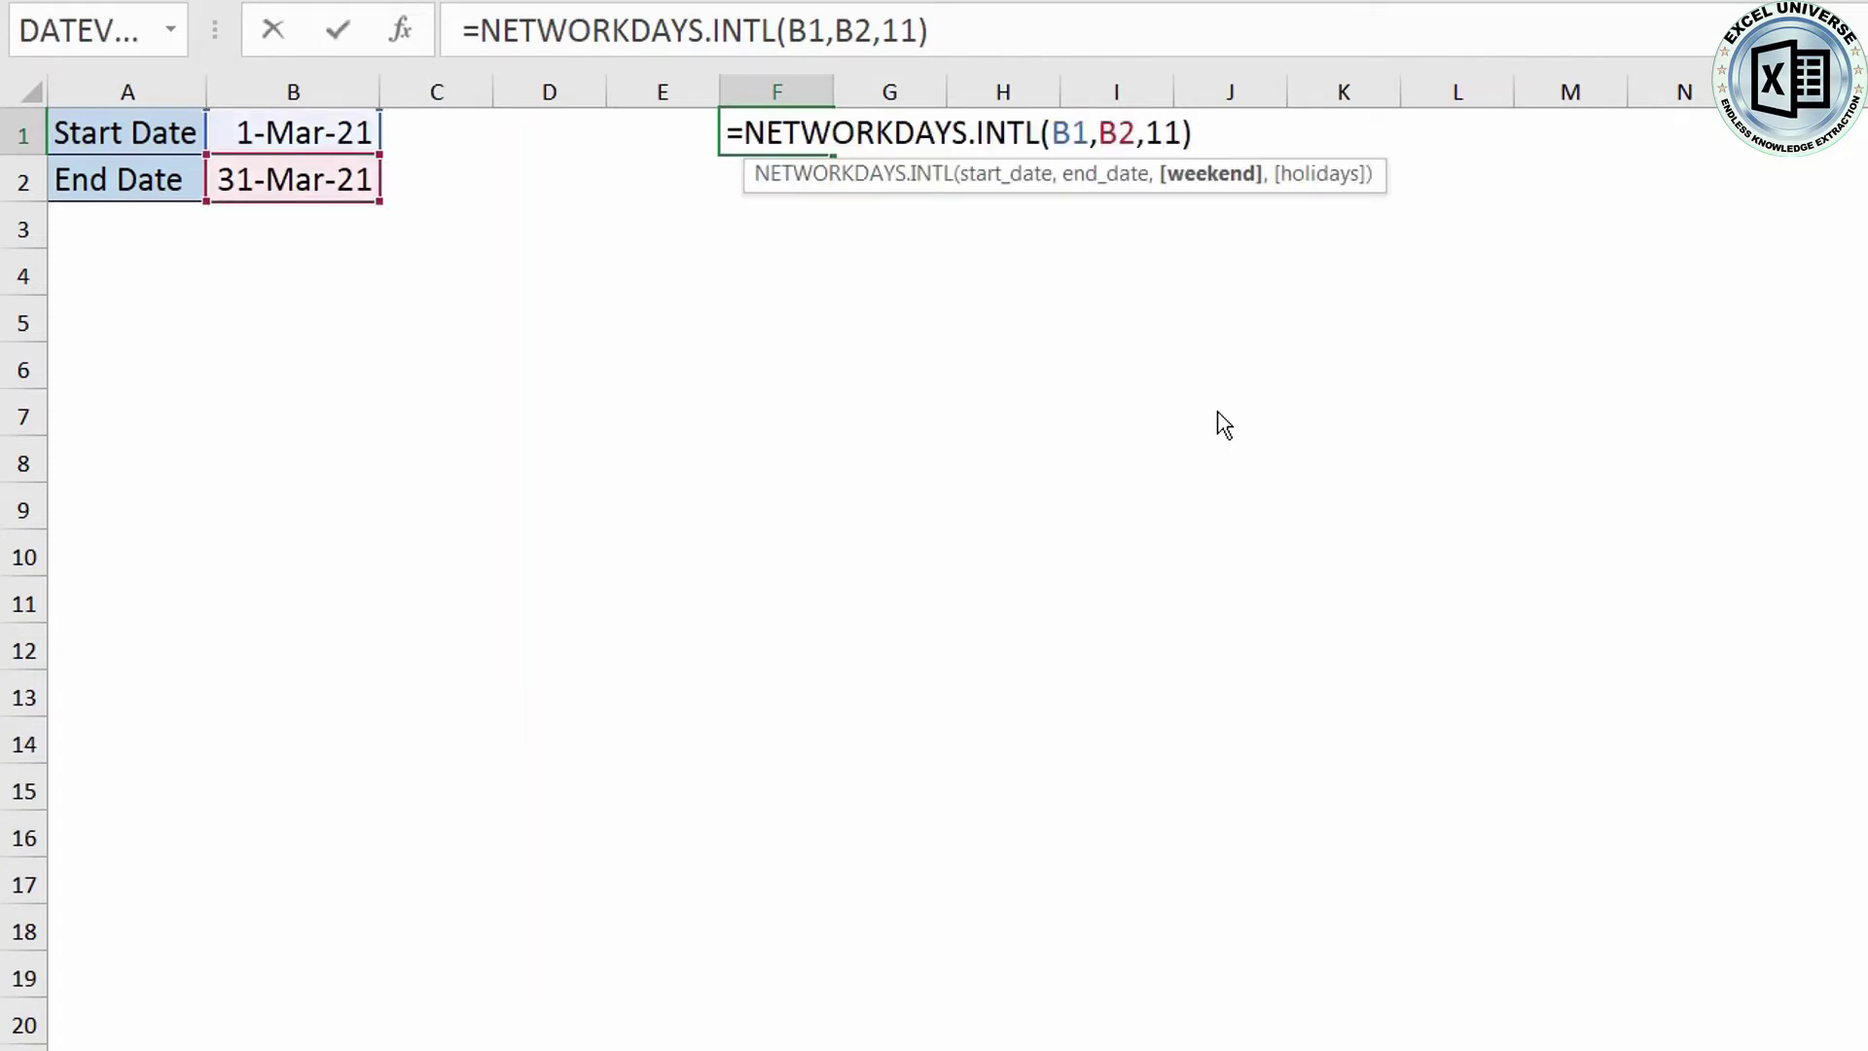
{"action": "type", "text": ","}
{"action": "key", "text": "BackSpace"}
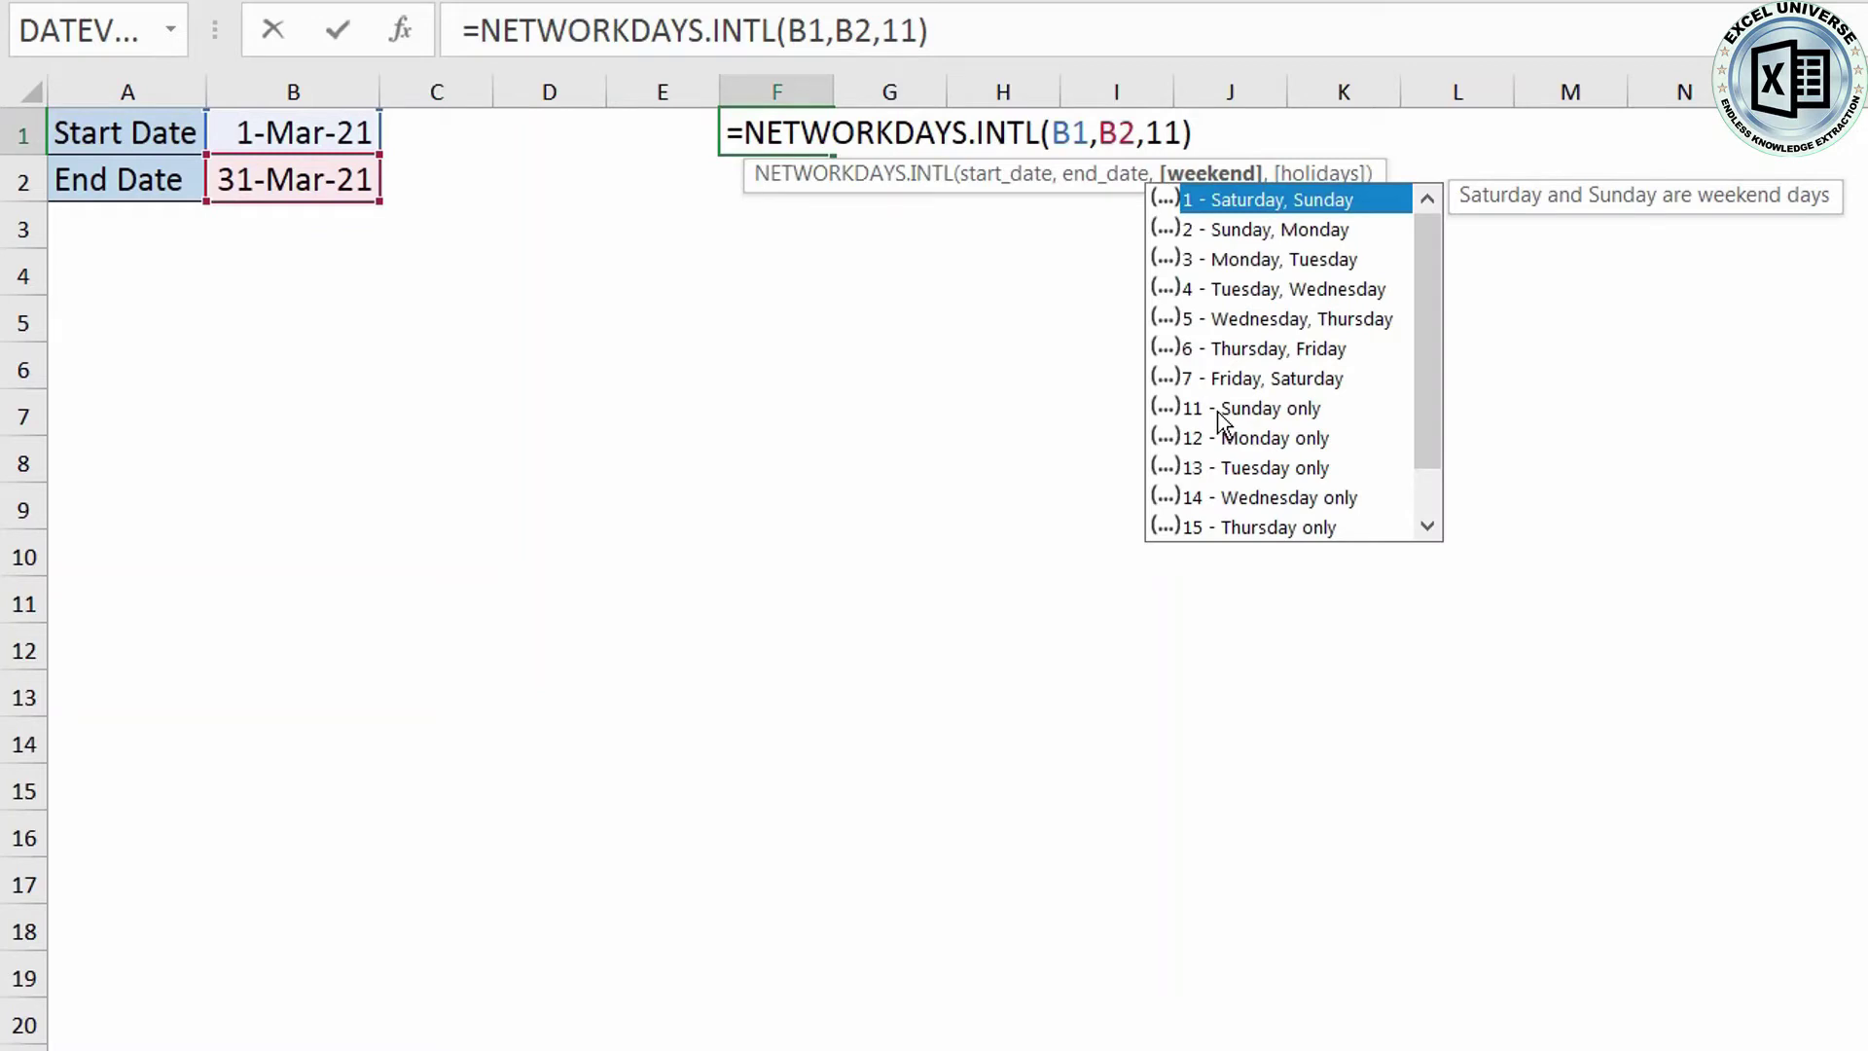
{"action": "key", "text": "Right"}
{"action": "key", "text": "Right"}
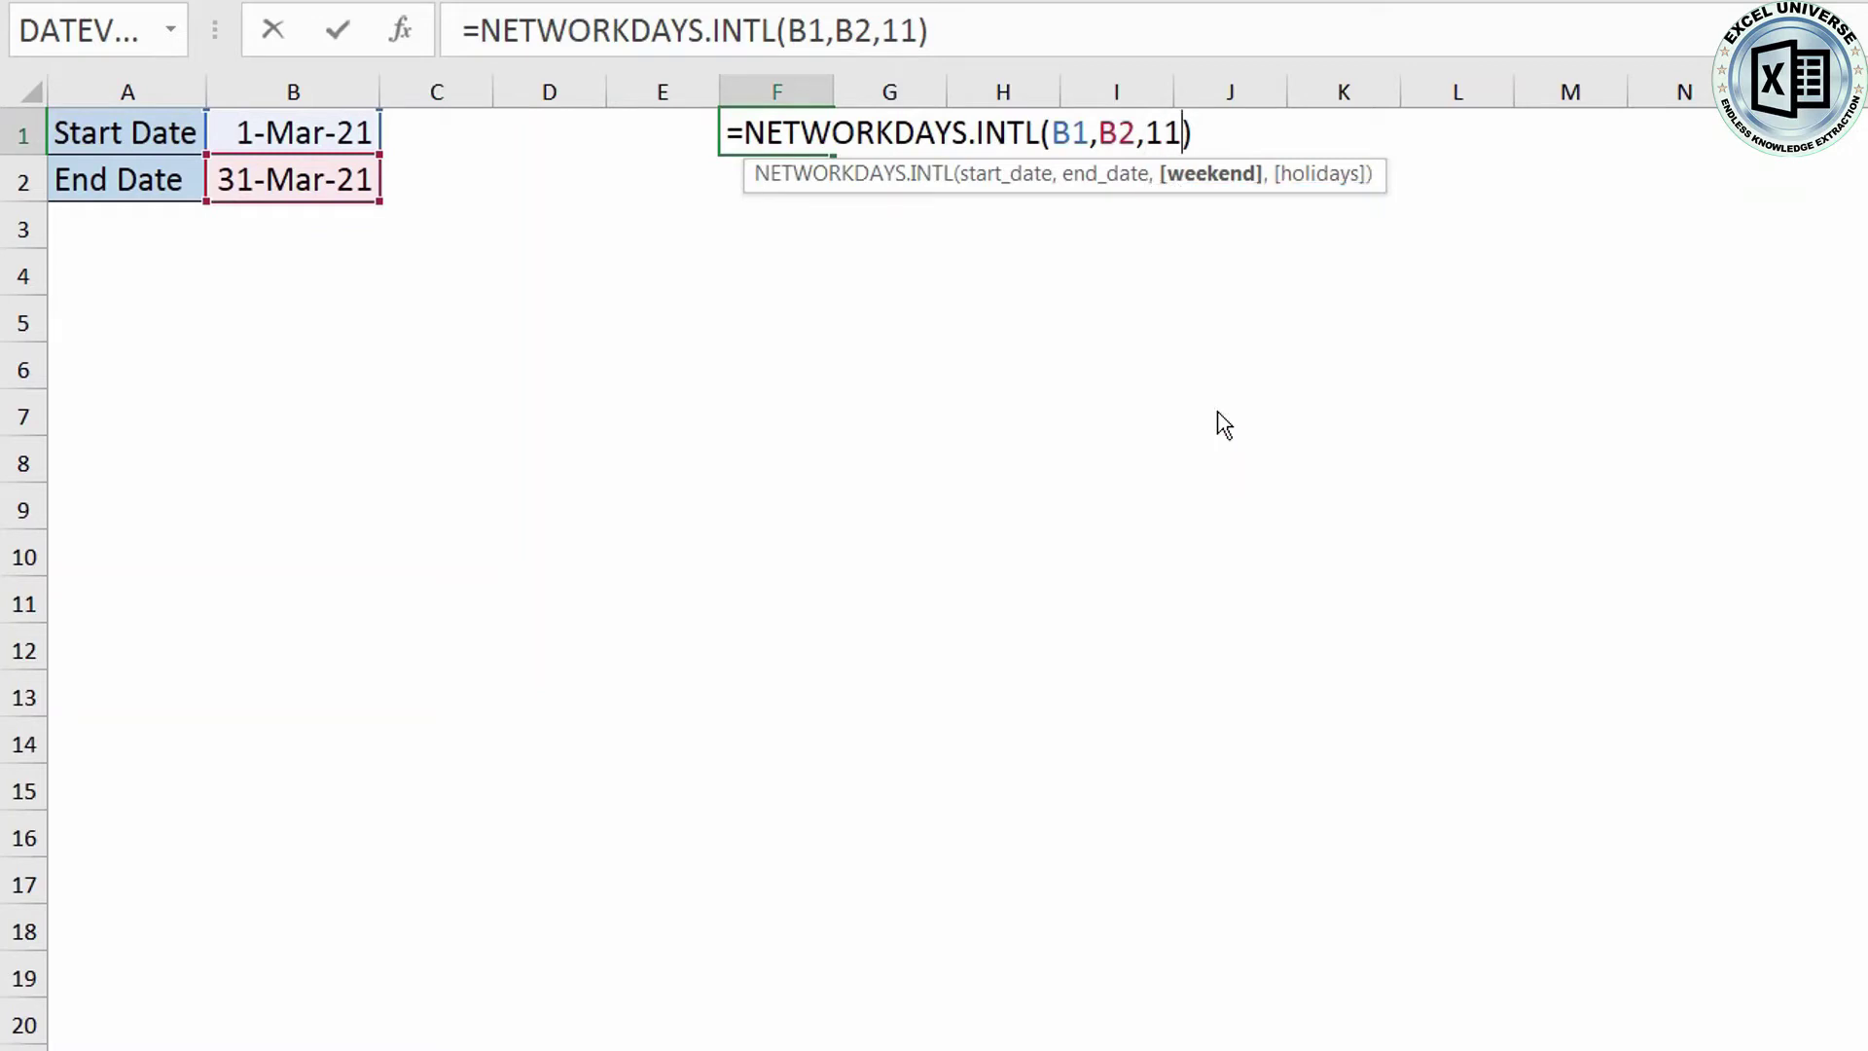
{"action": "type", "text": ","}
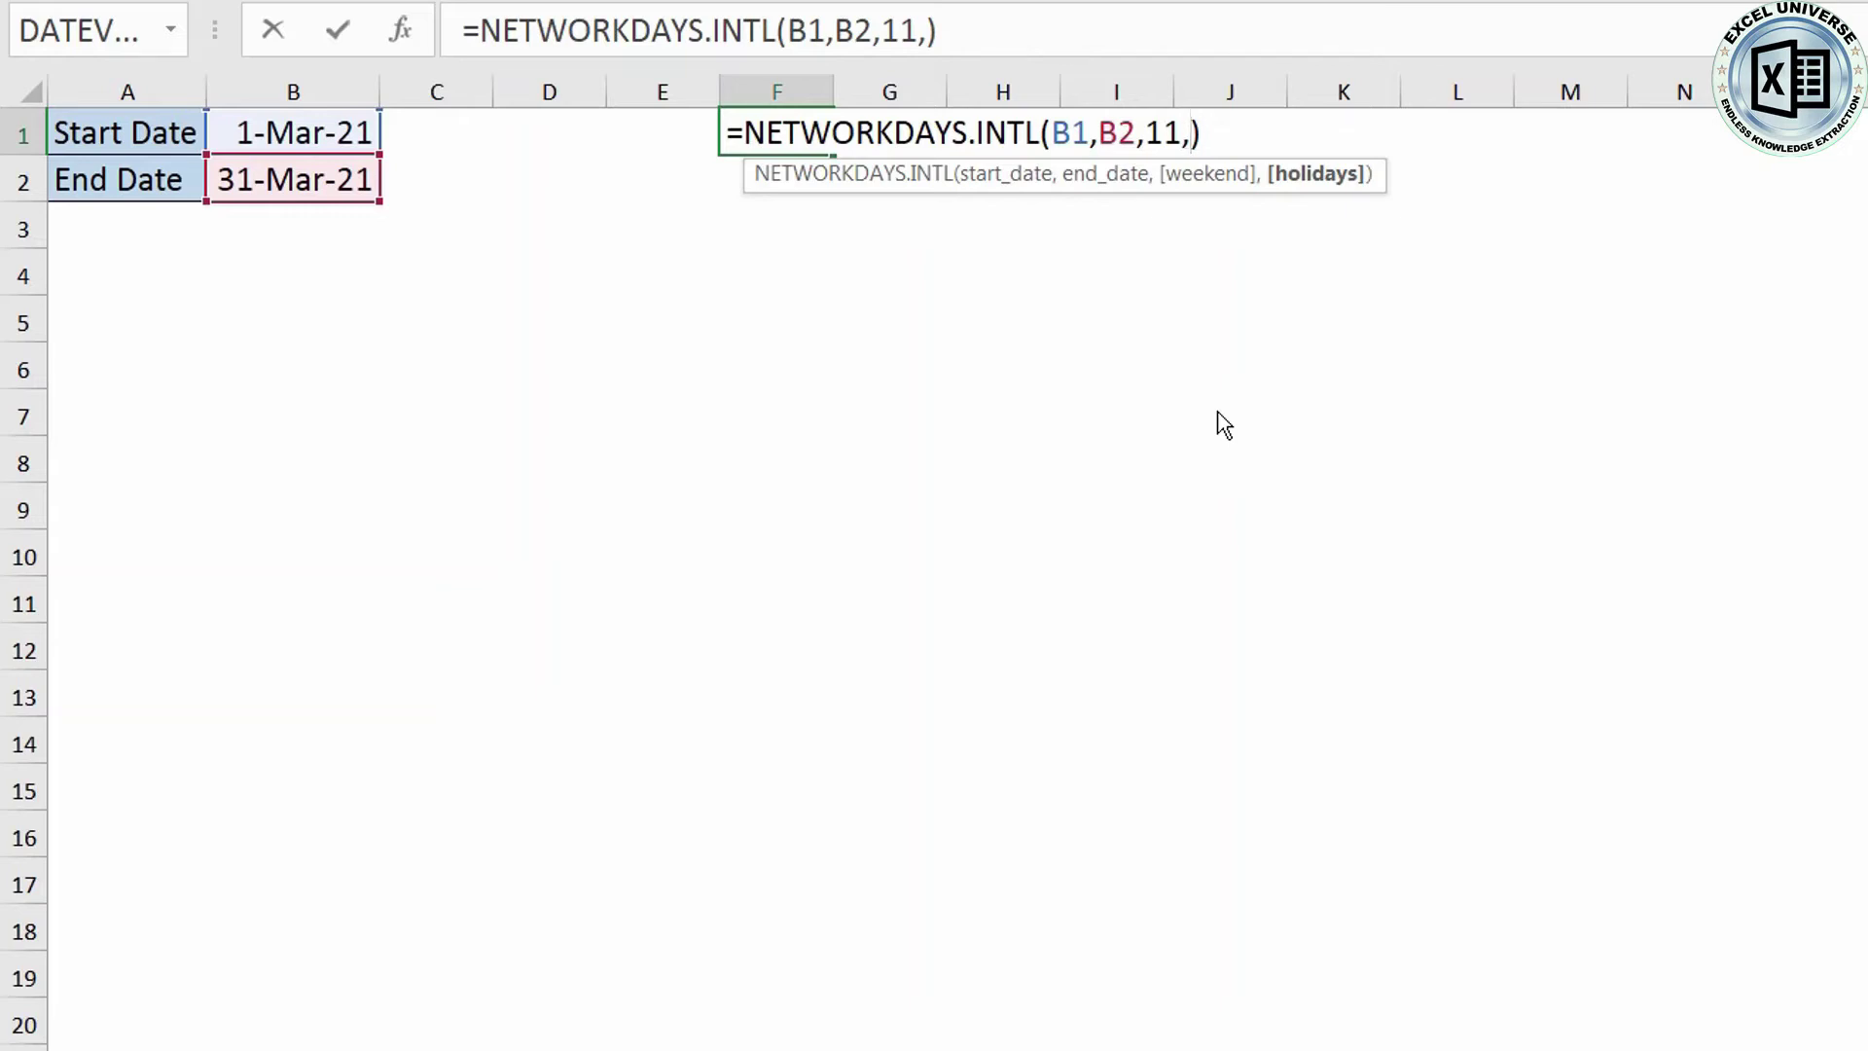
{"action": "key", "text": "BackSpace"}
{"action": "key", "text": "ctrl+Return"}
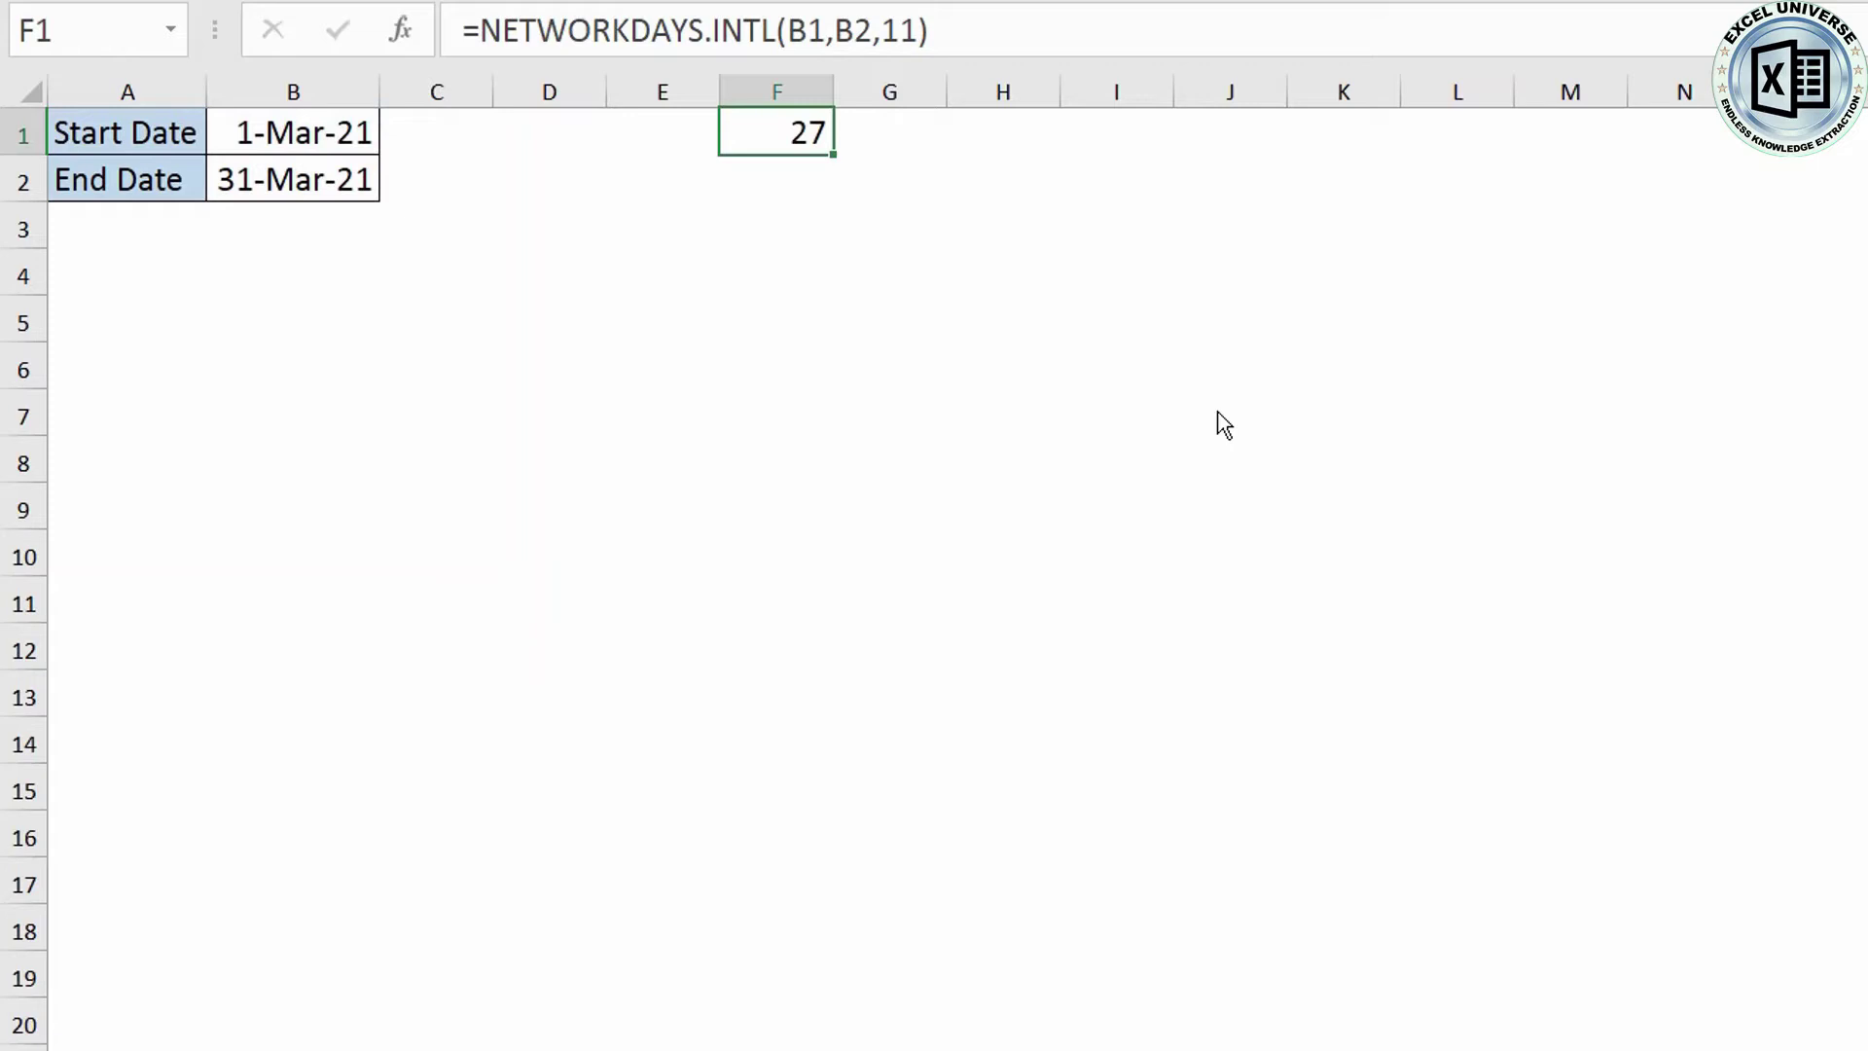
{"action": "left_click_drag", "start_coordinate": [312, 133], "coordinate": [334, 189]}
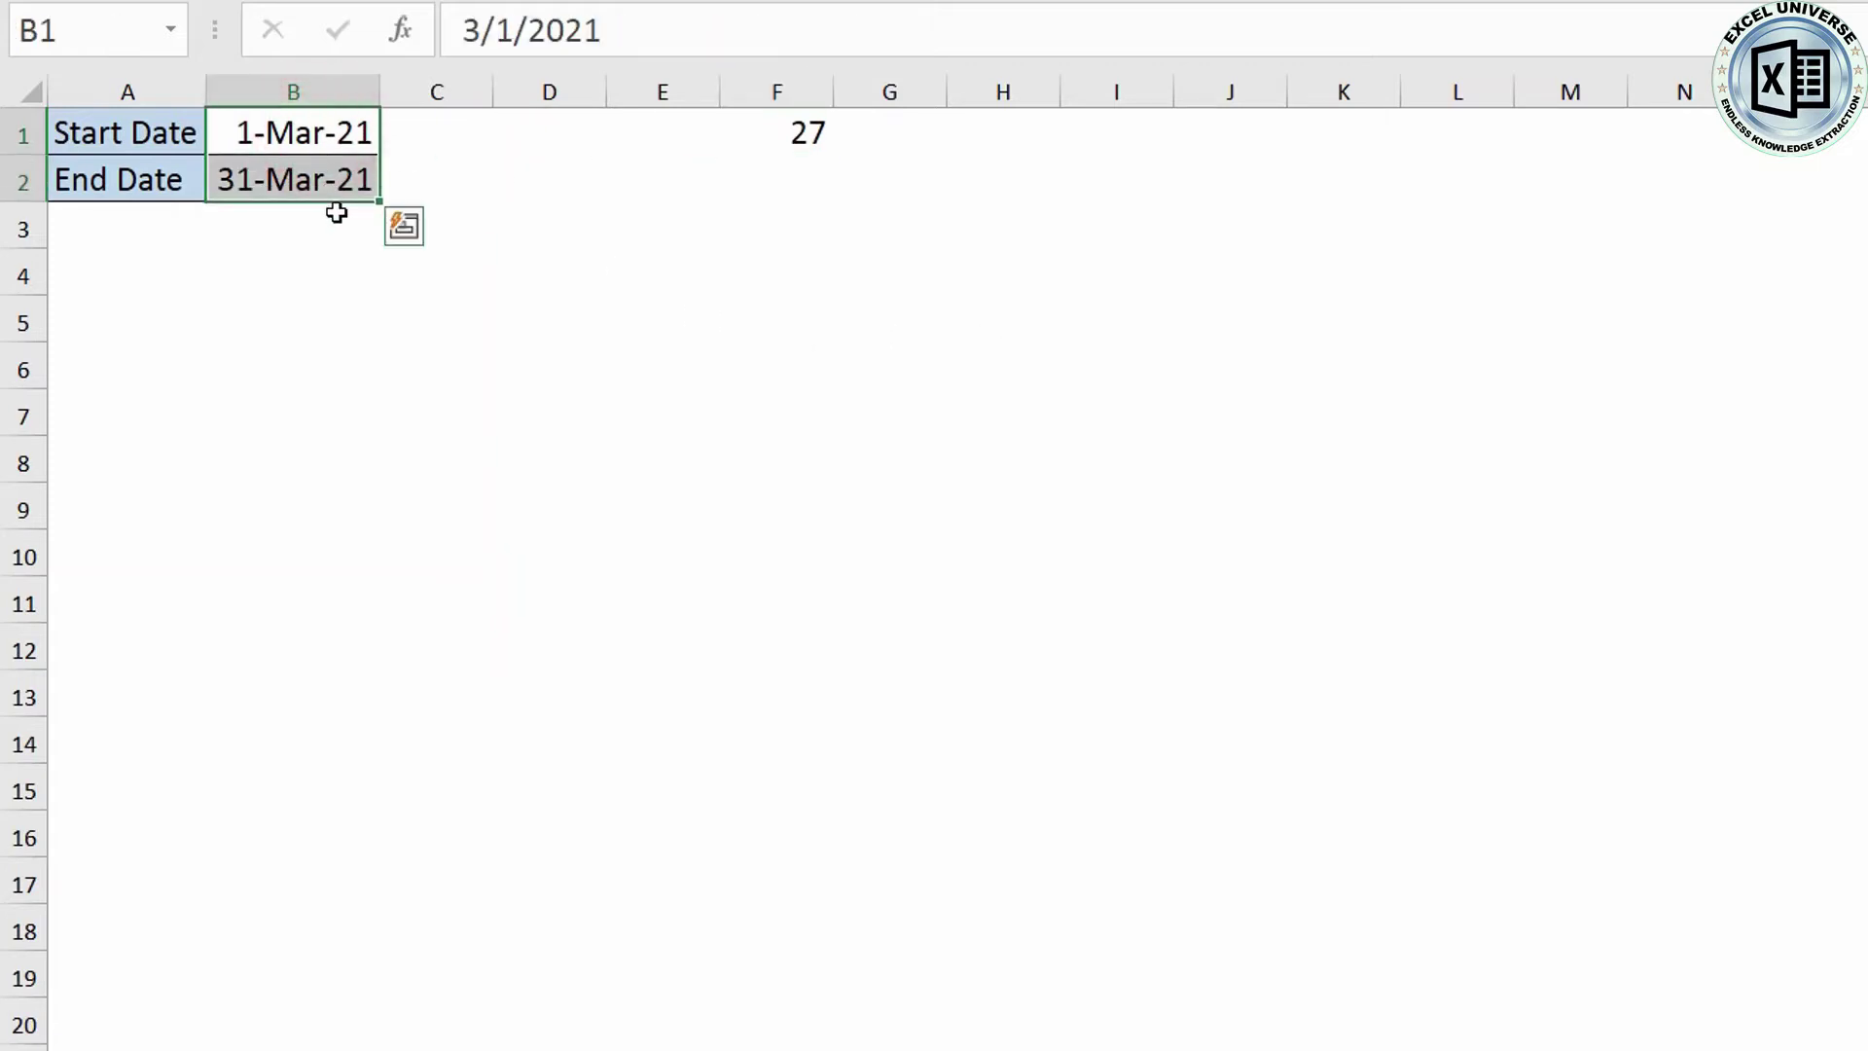
{"action": "left_click", "coordinate": [347, 177]}
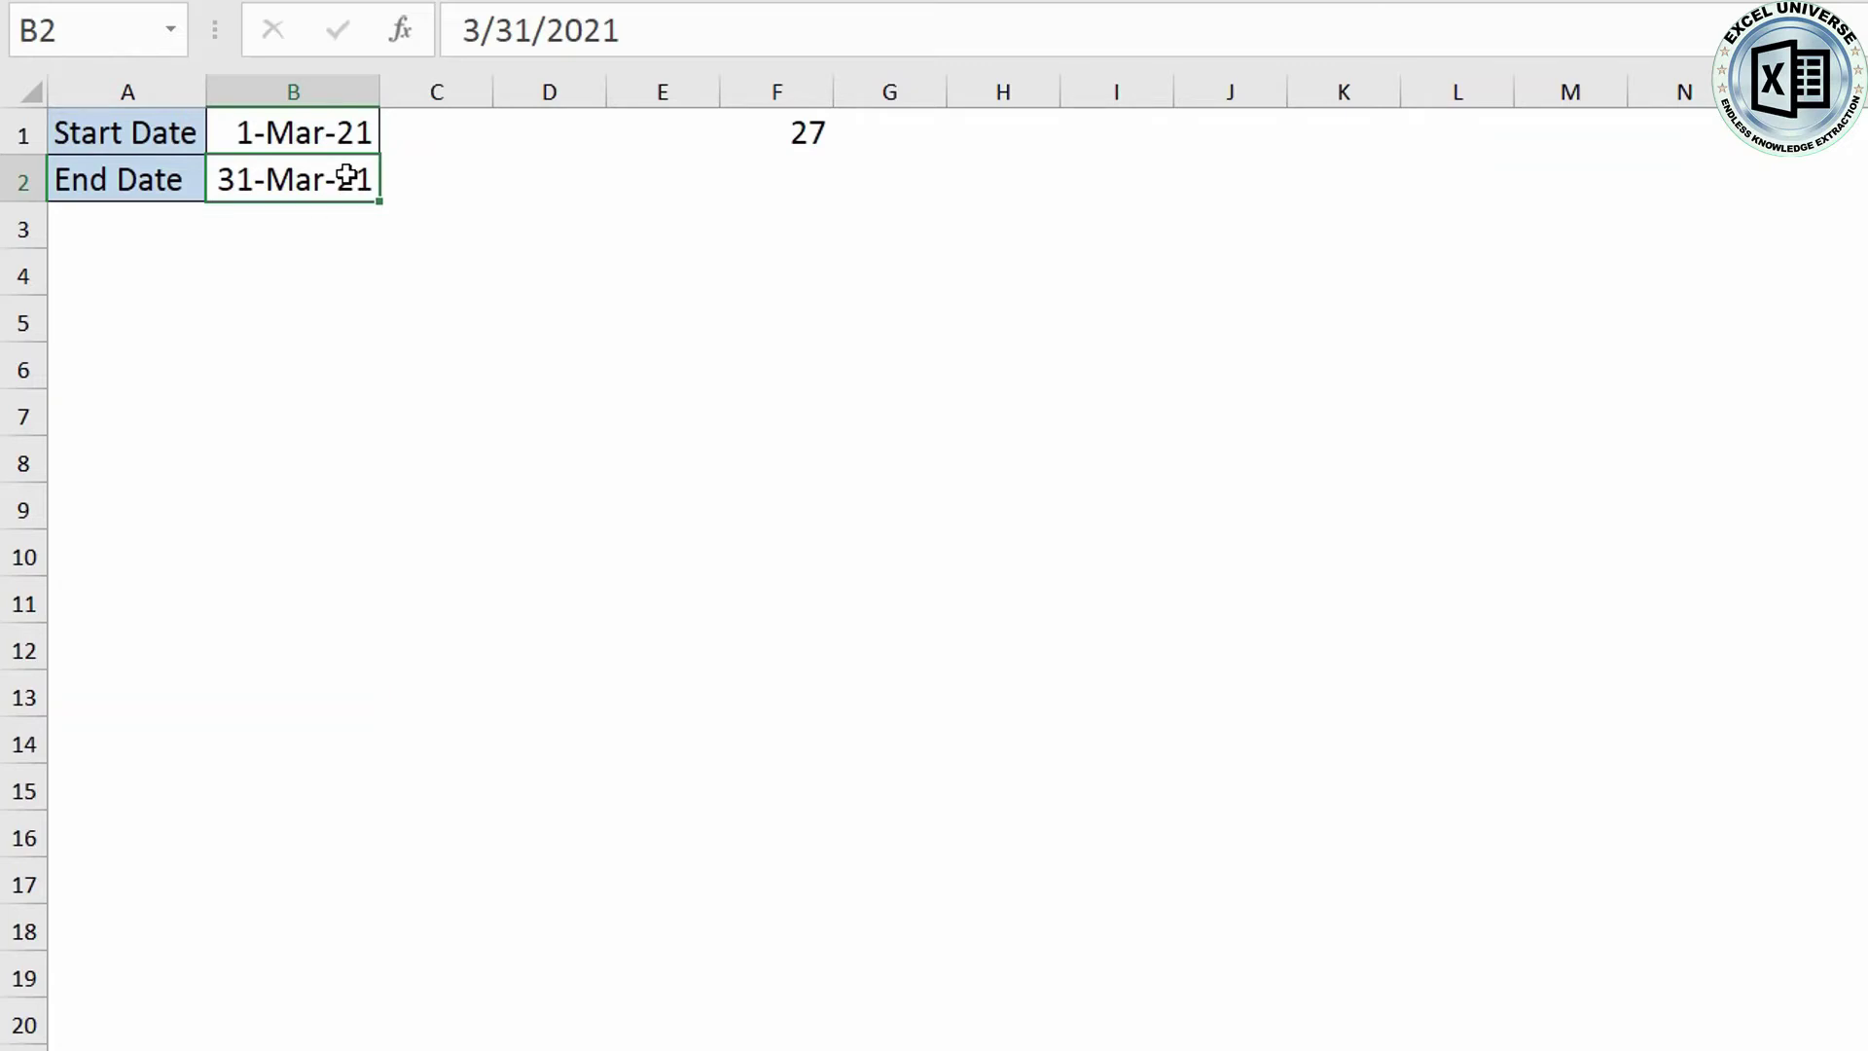
- Start a WORKDAY.INTL formula in I1 with B1 as the start date and 2 as the number of days
{"action": "left_click", "coordinate": [1111, 133]}
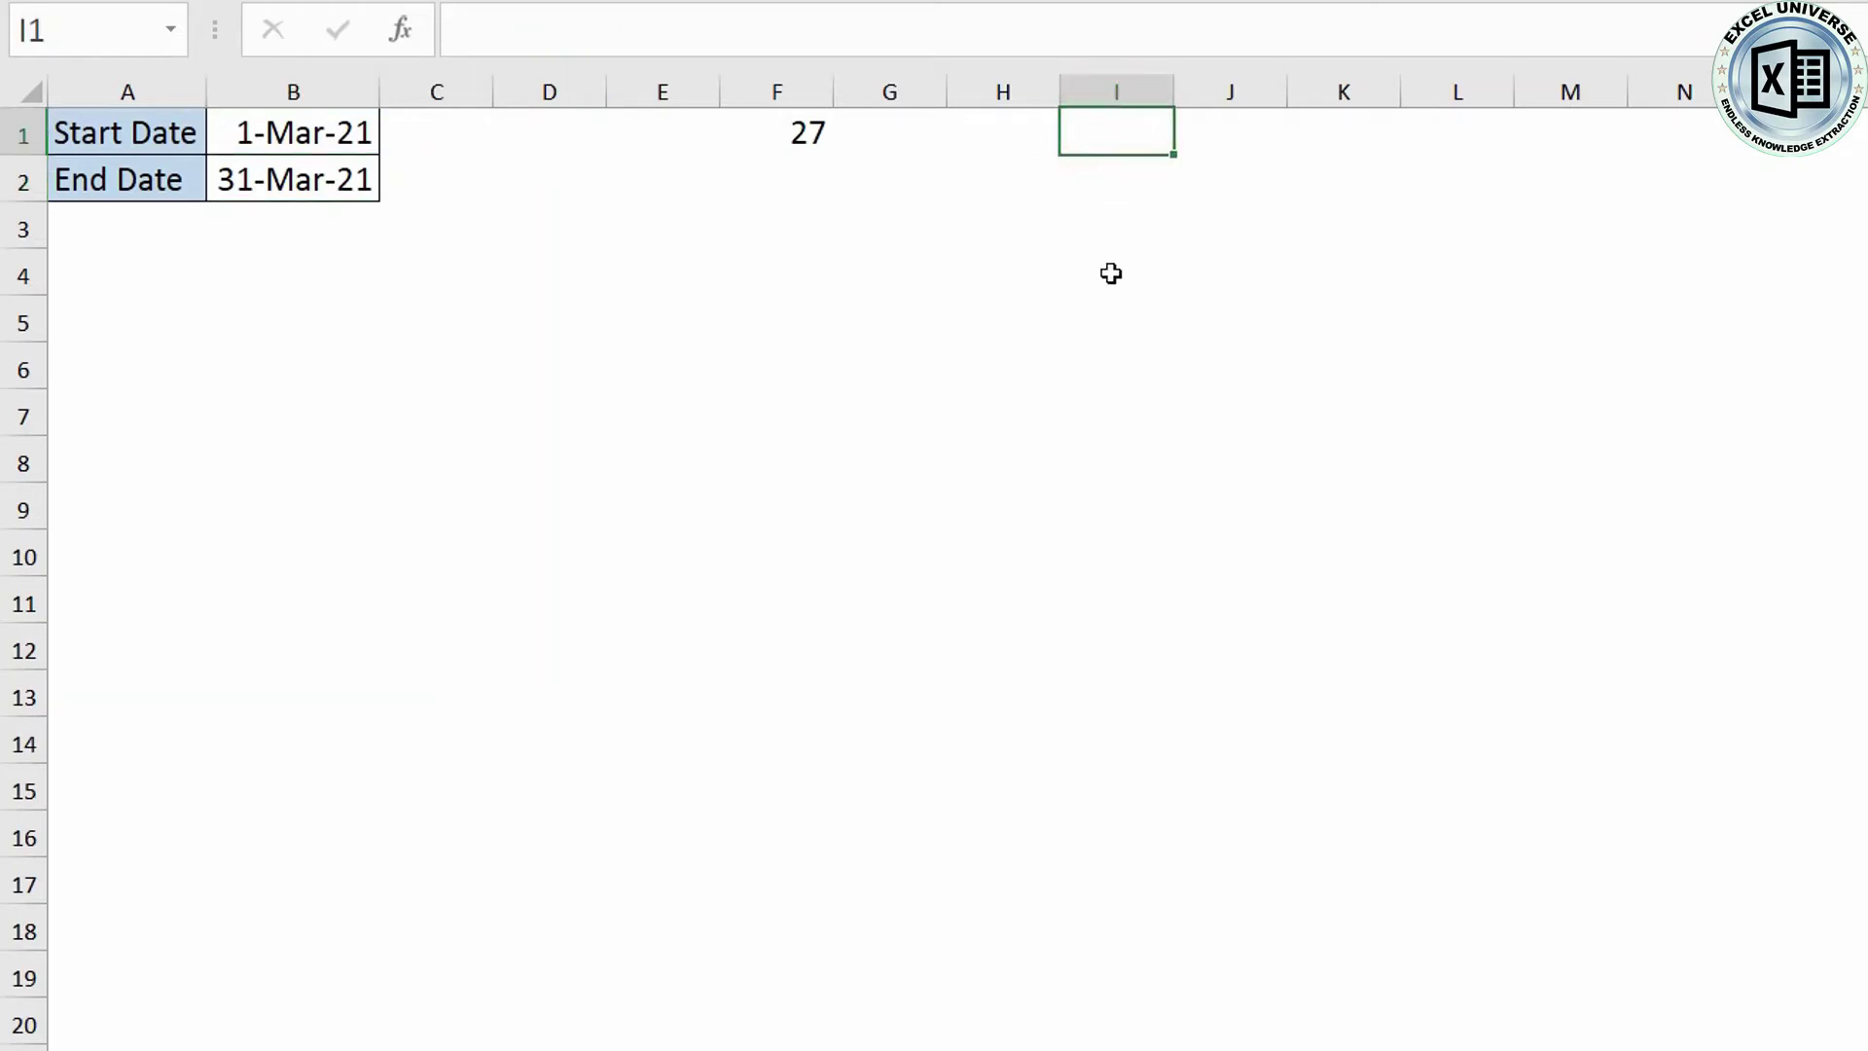
{"action": "type", "text": "=work"}
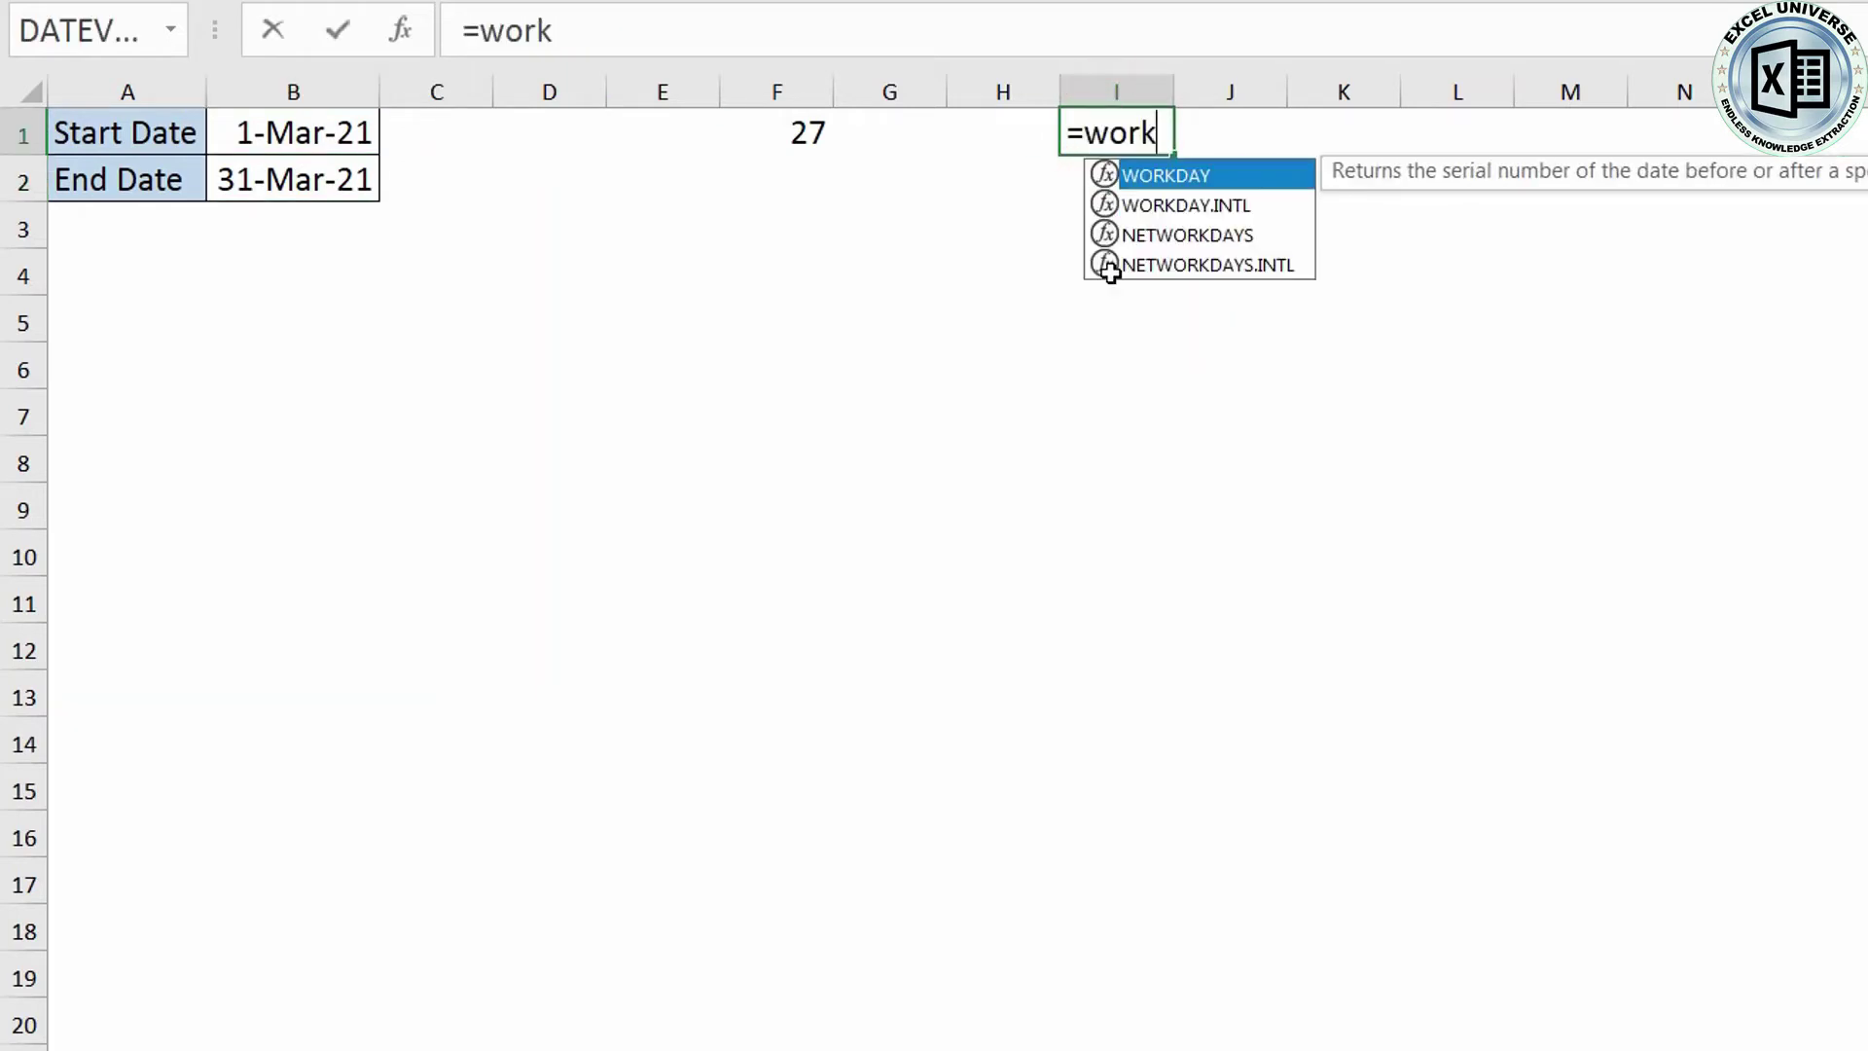
{"action": "key", "text": "Down"}
{"action": "key", "text": "Tab"}
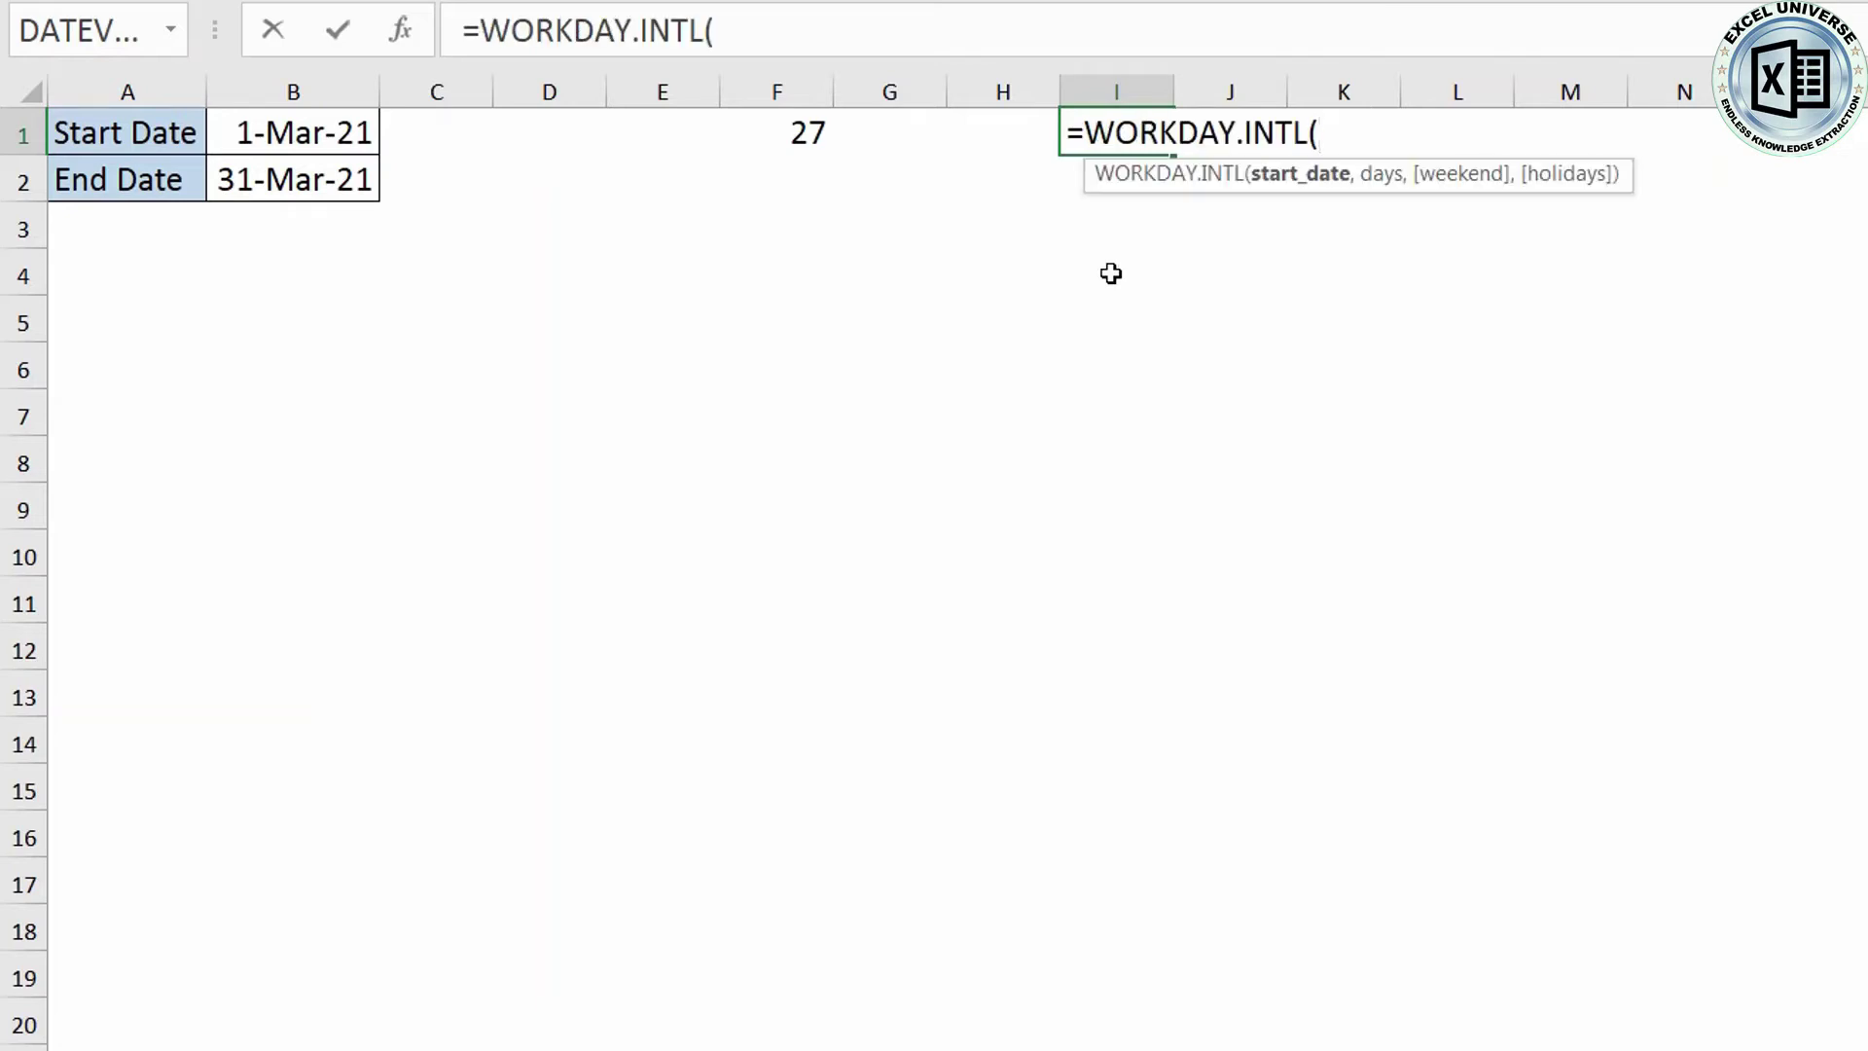
{"action": "left_click", "coordinate": [324, 136]}
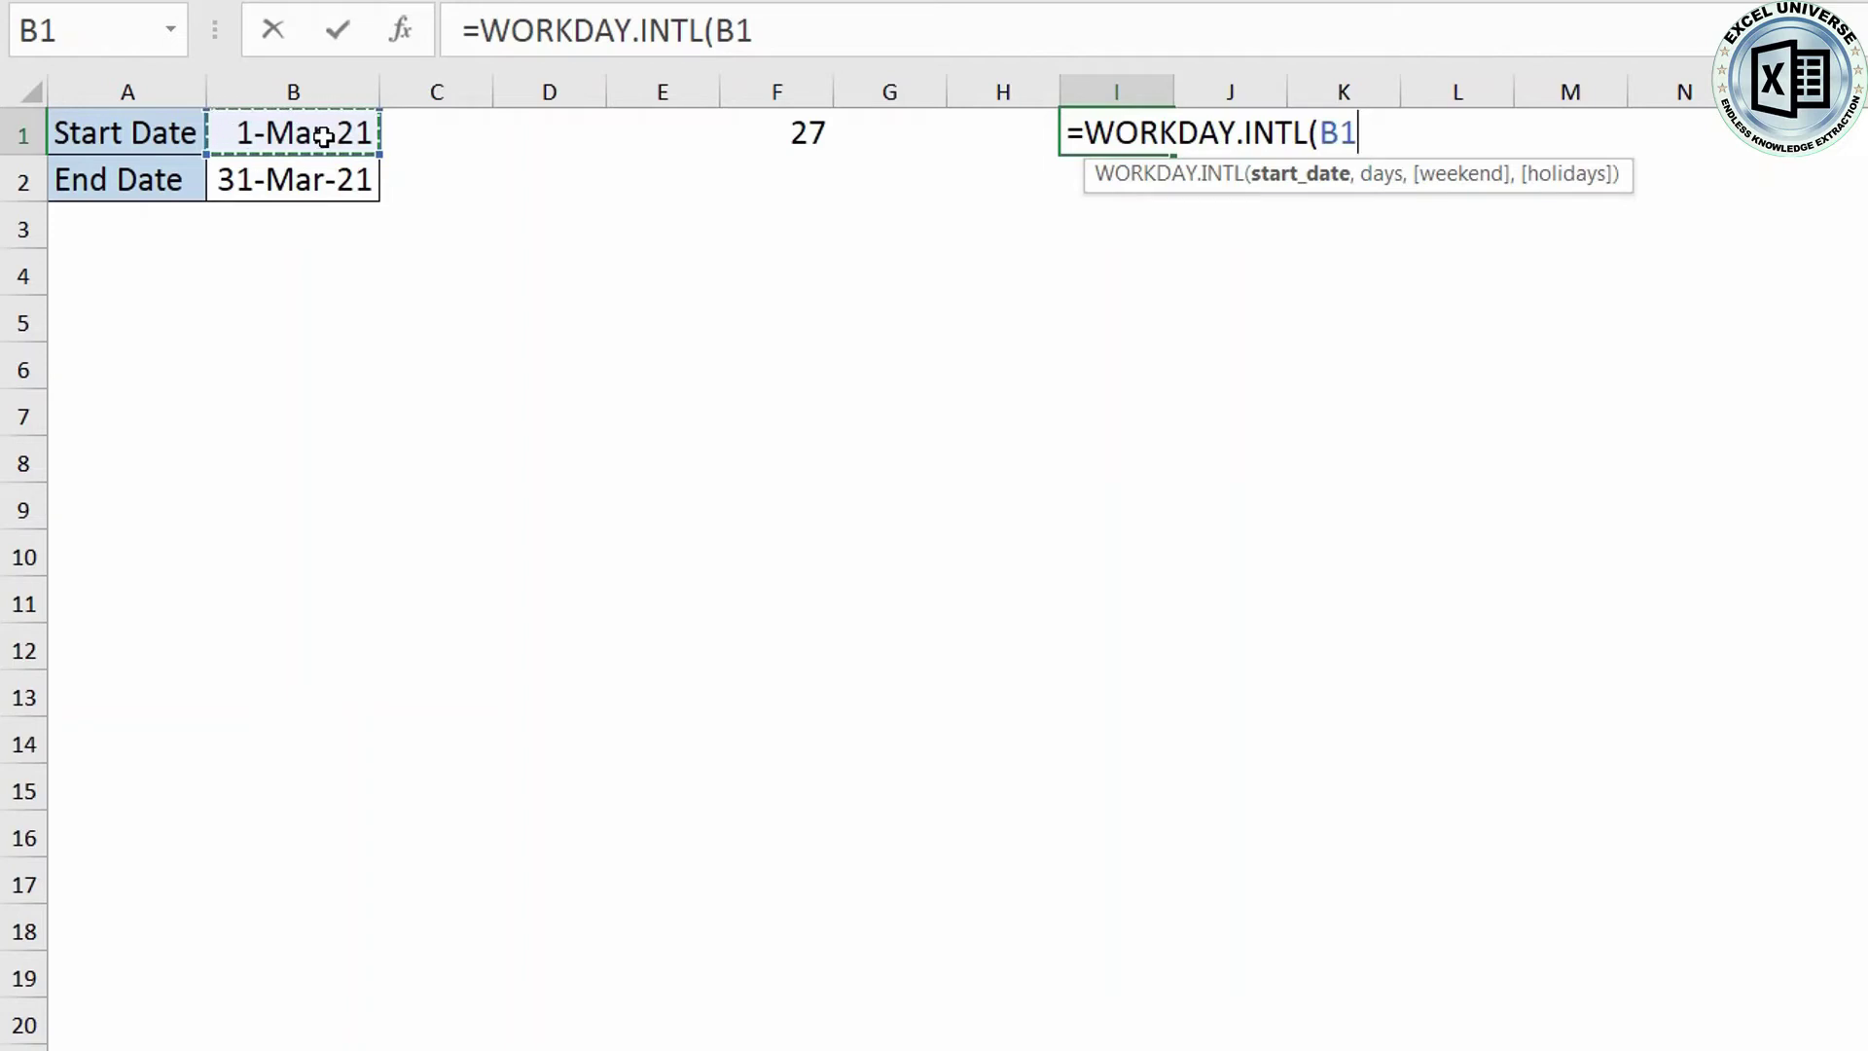
{"action": "type", "text": ","}
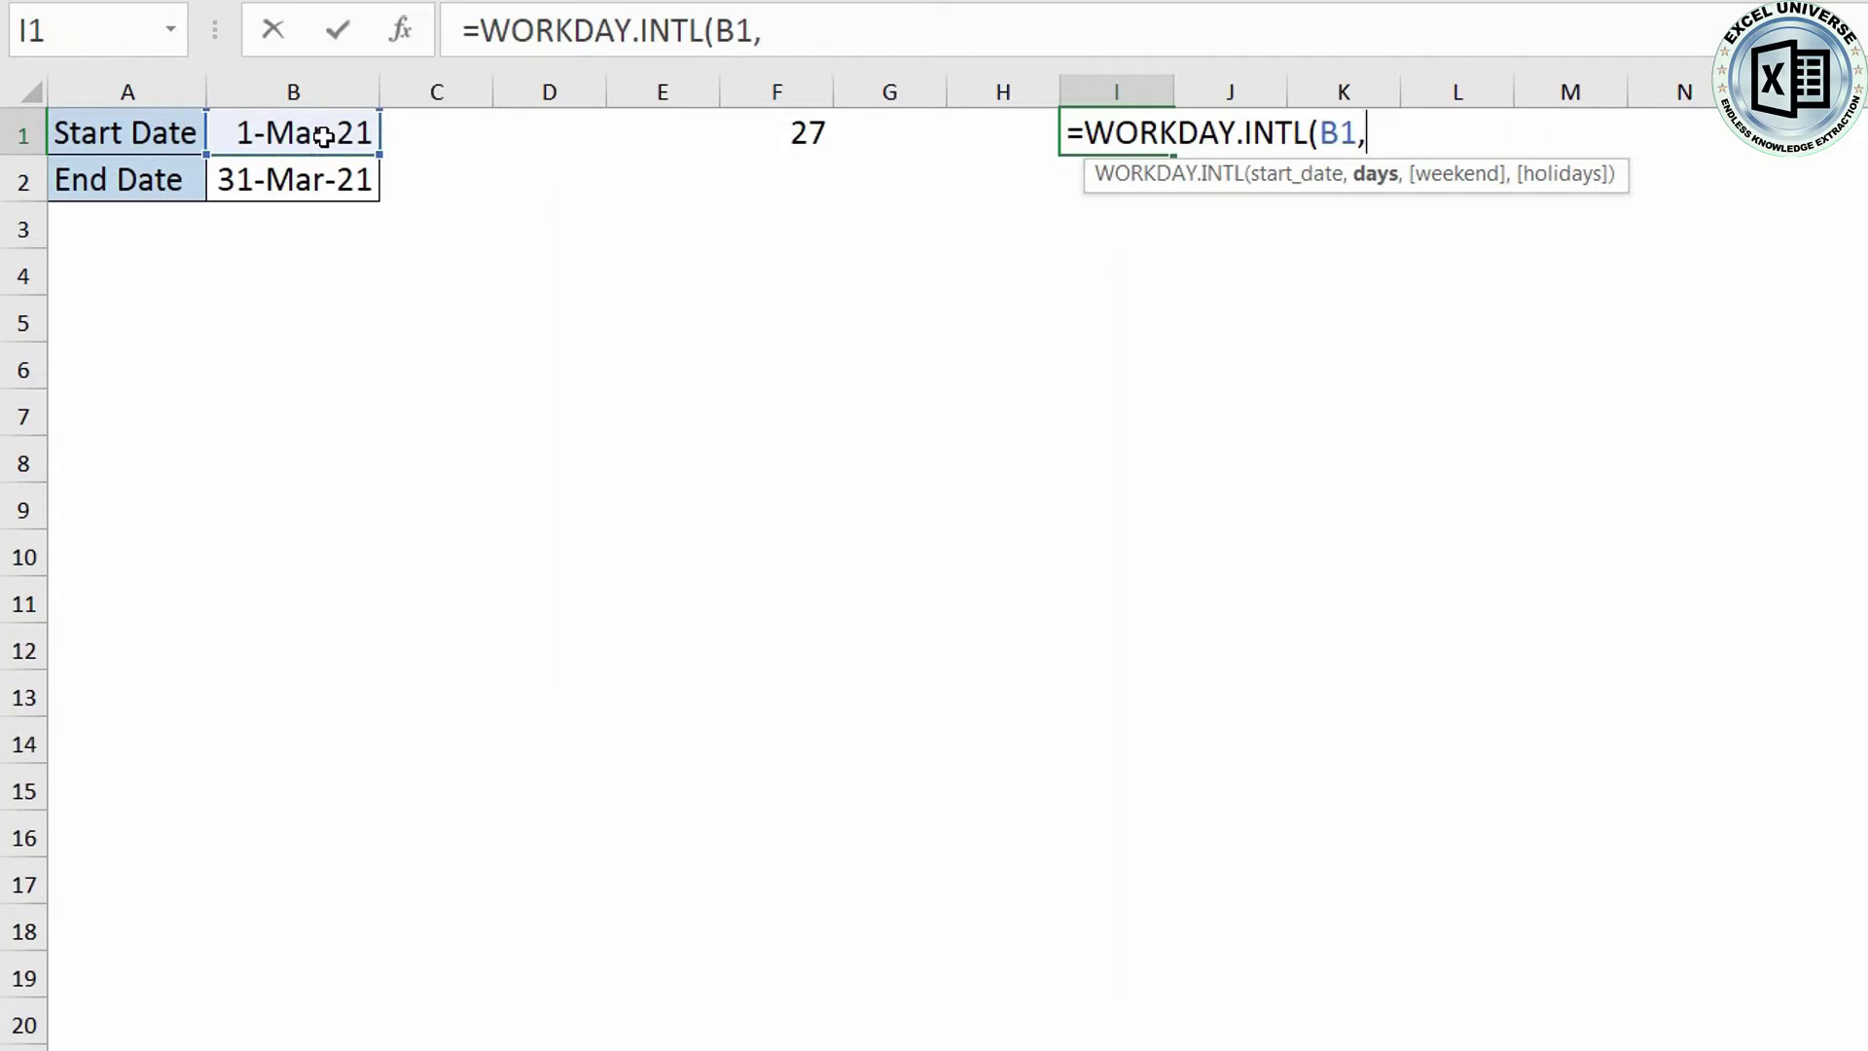
{"action": "type", "text": "2,"}
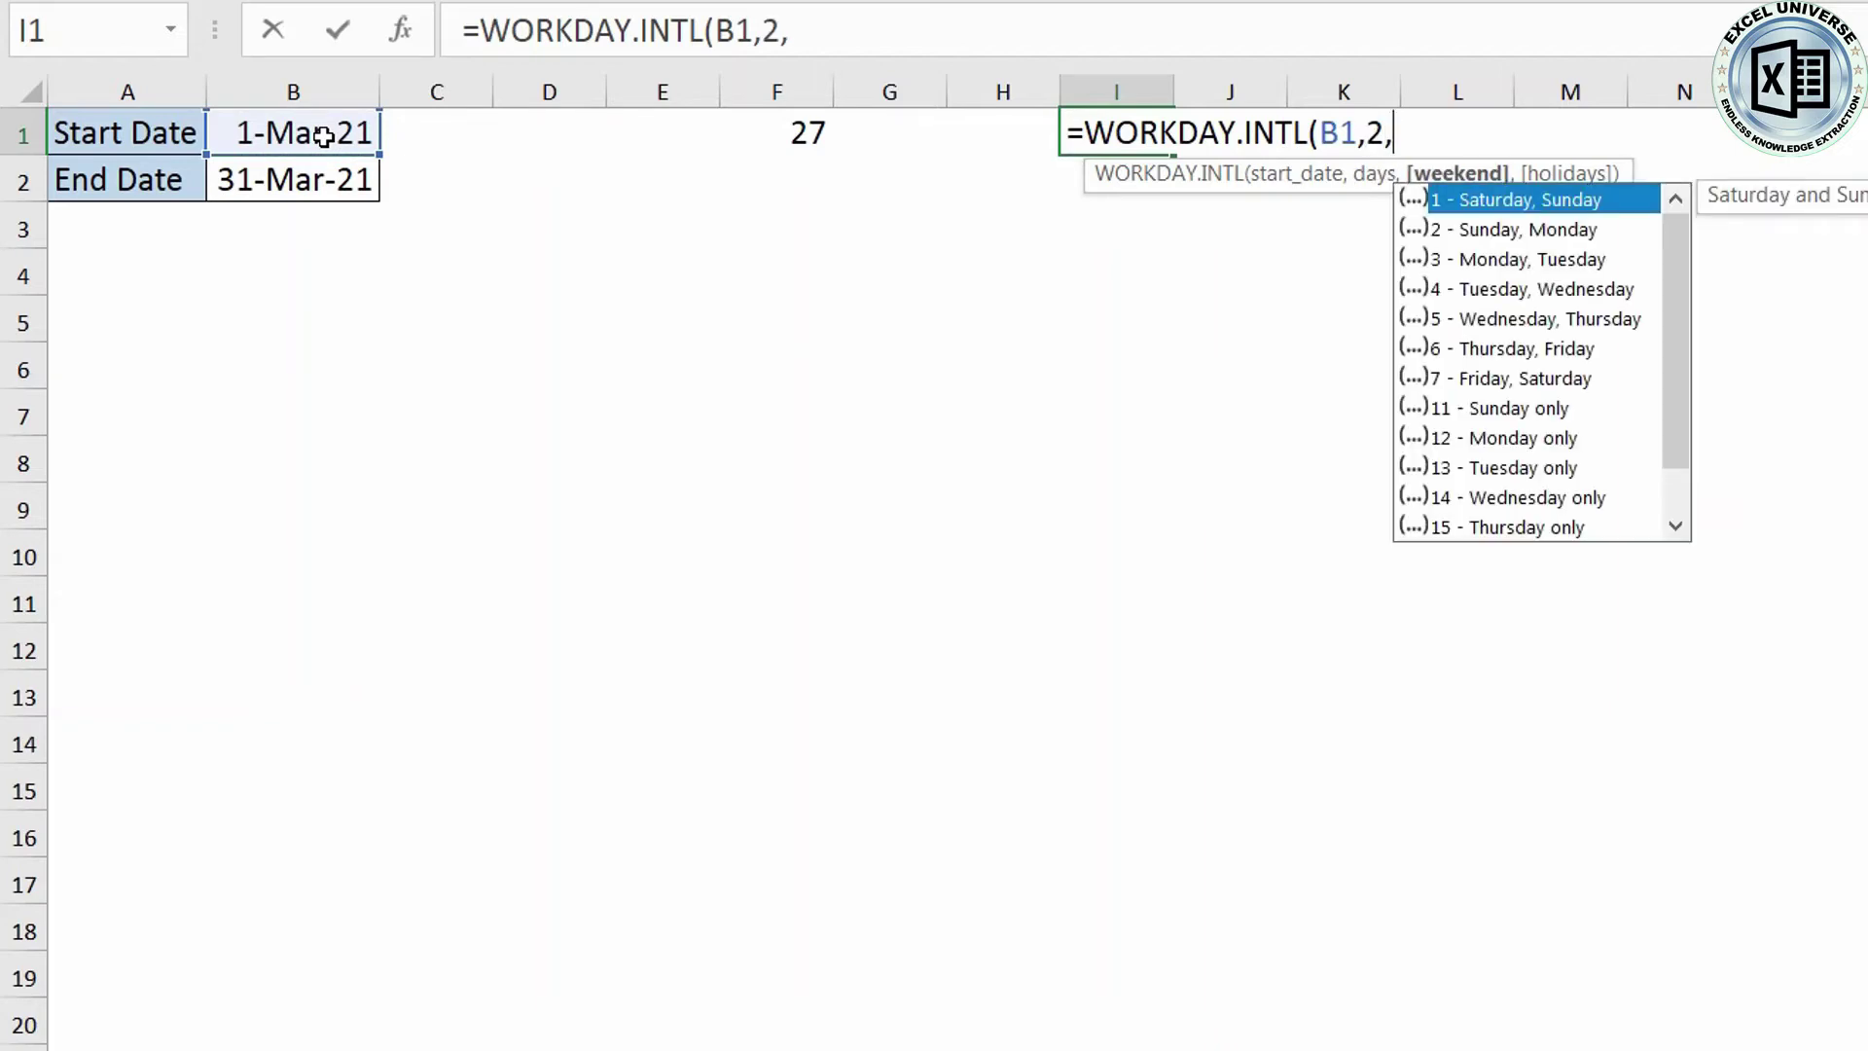
- Complete I1's formula with the weekend string "1111101" so only Saturday counts as a workday
{"action": "type", "text": "\"1111"}
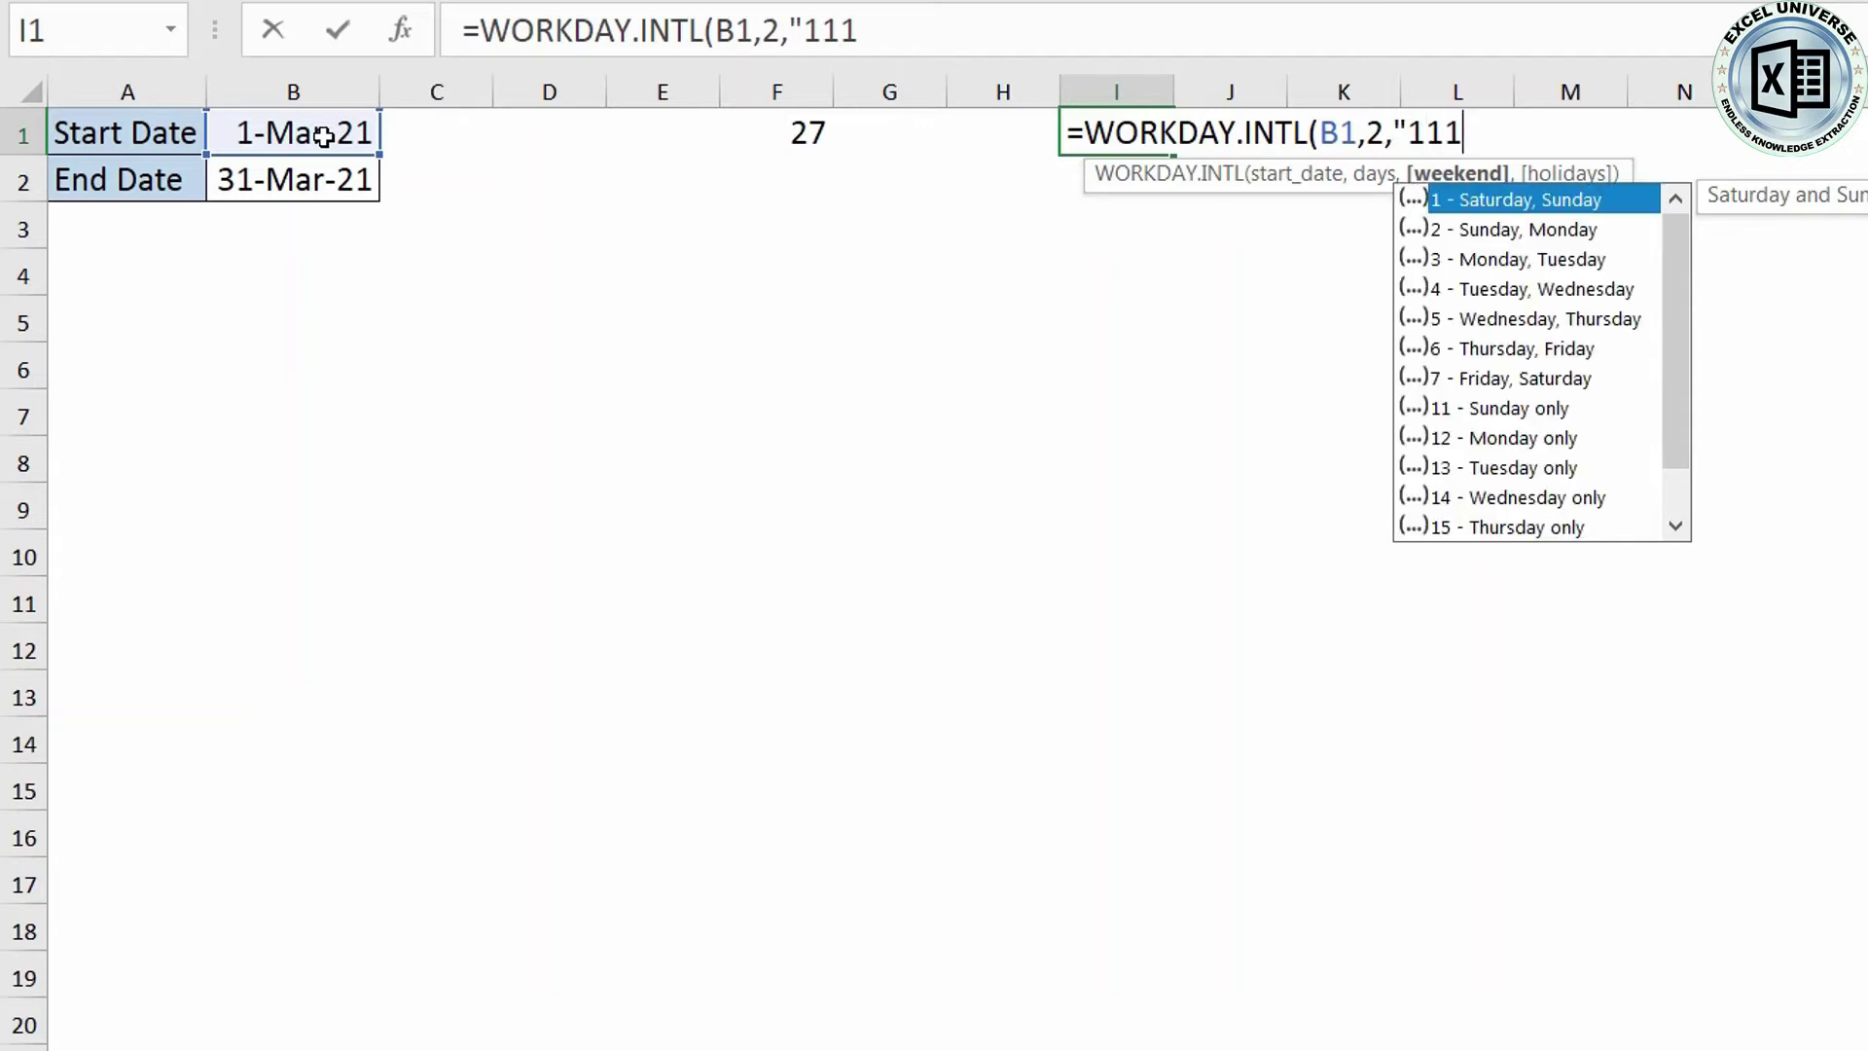
{"action": "type", "text": "110"}
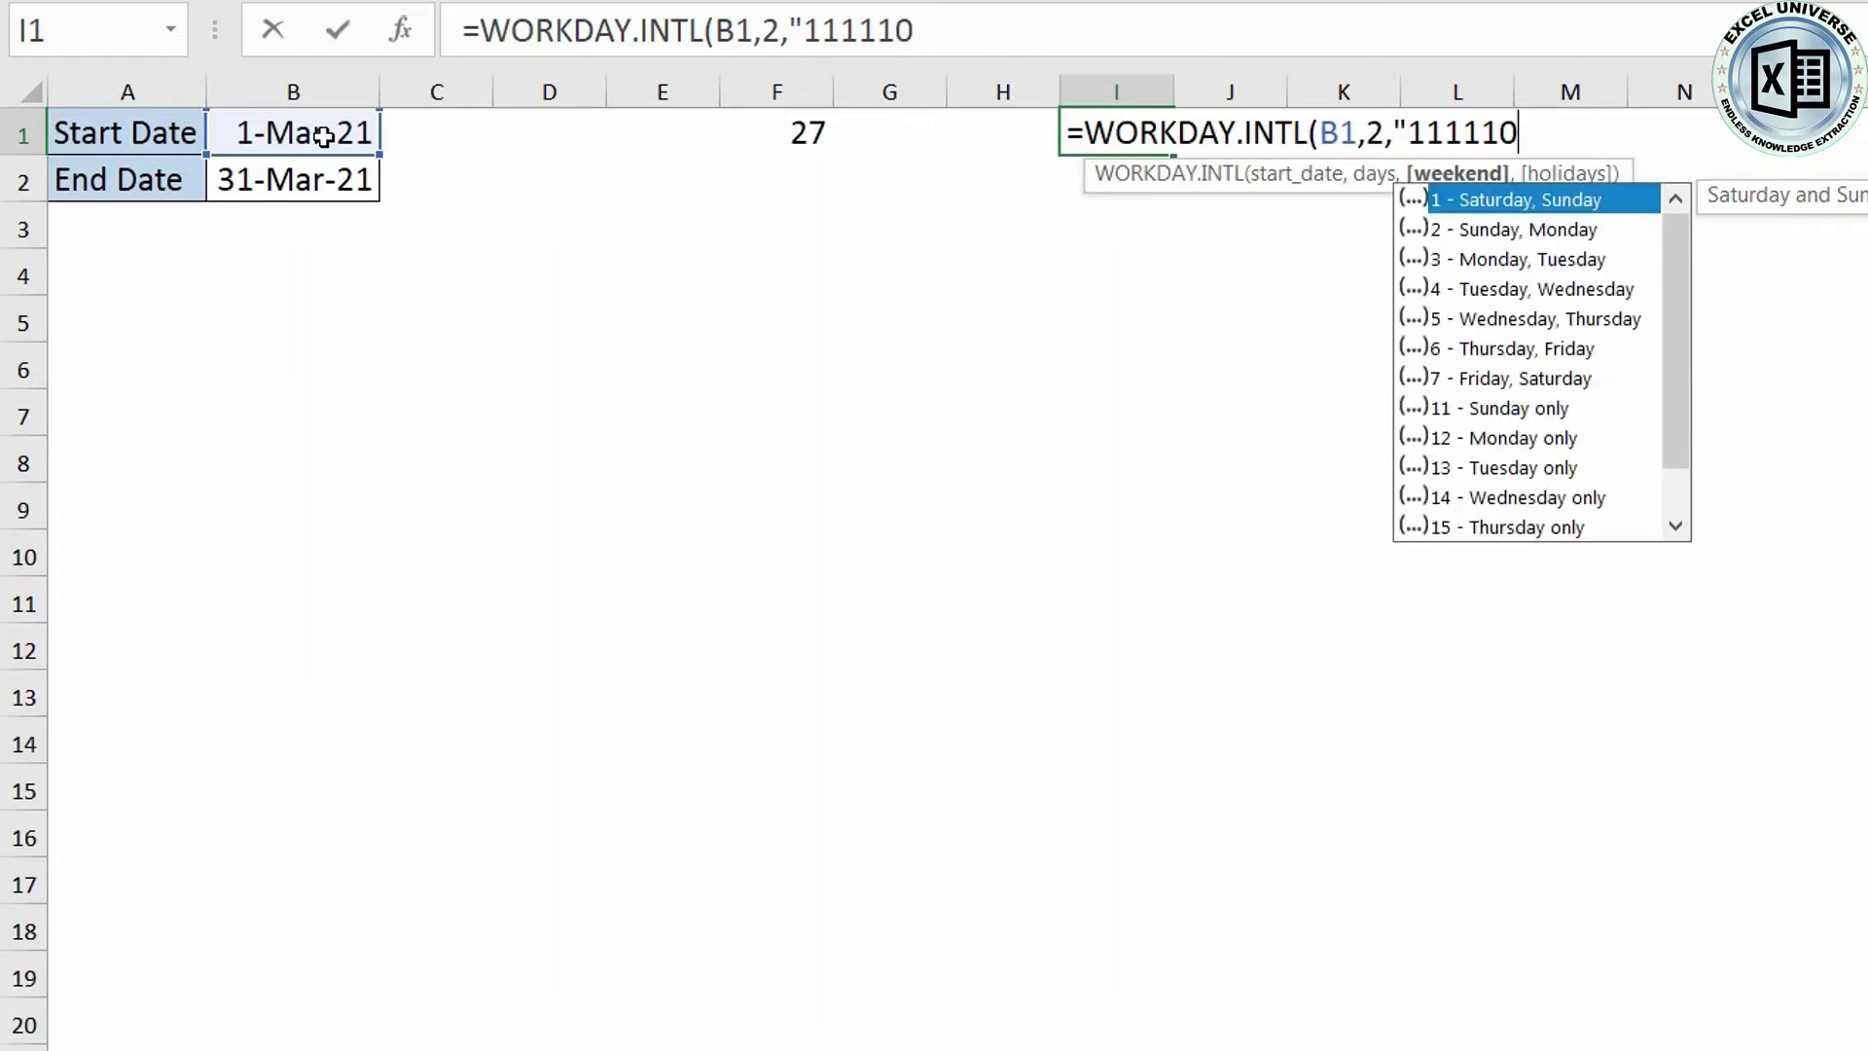
{"action": "type", "text": "1\"0"}
{"action": "key", "text": "BackSpace"}
{"action": "type", "text": ")"}
{"action": "key", "text": "Return"}
{"action": "key", "text": "Up"}
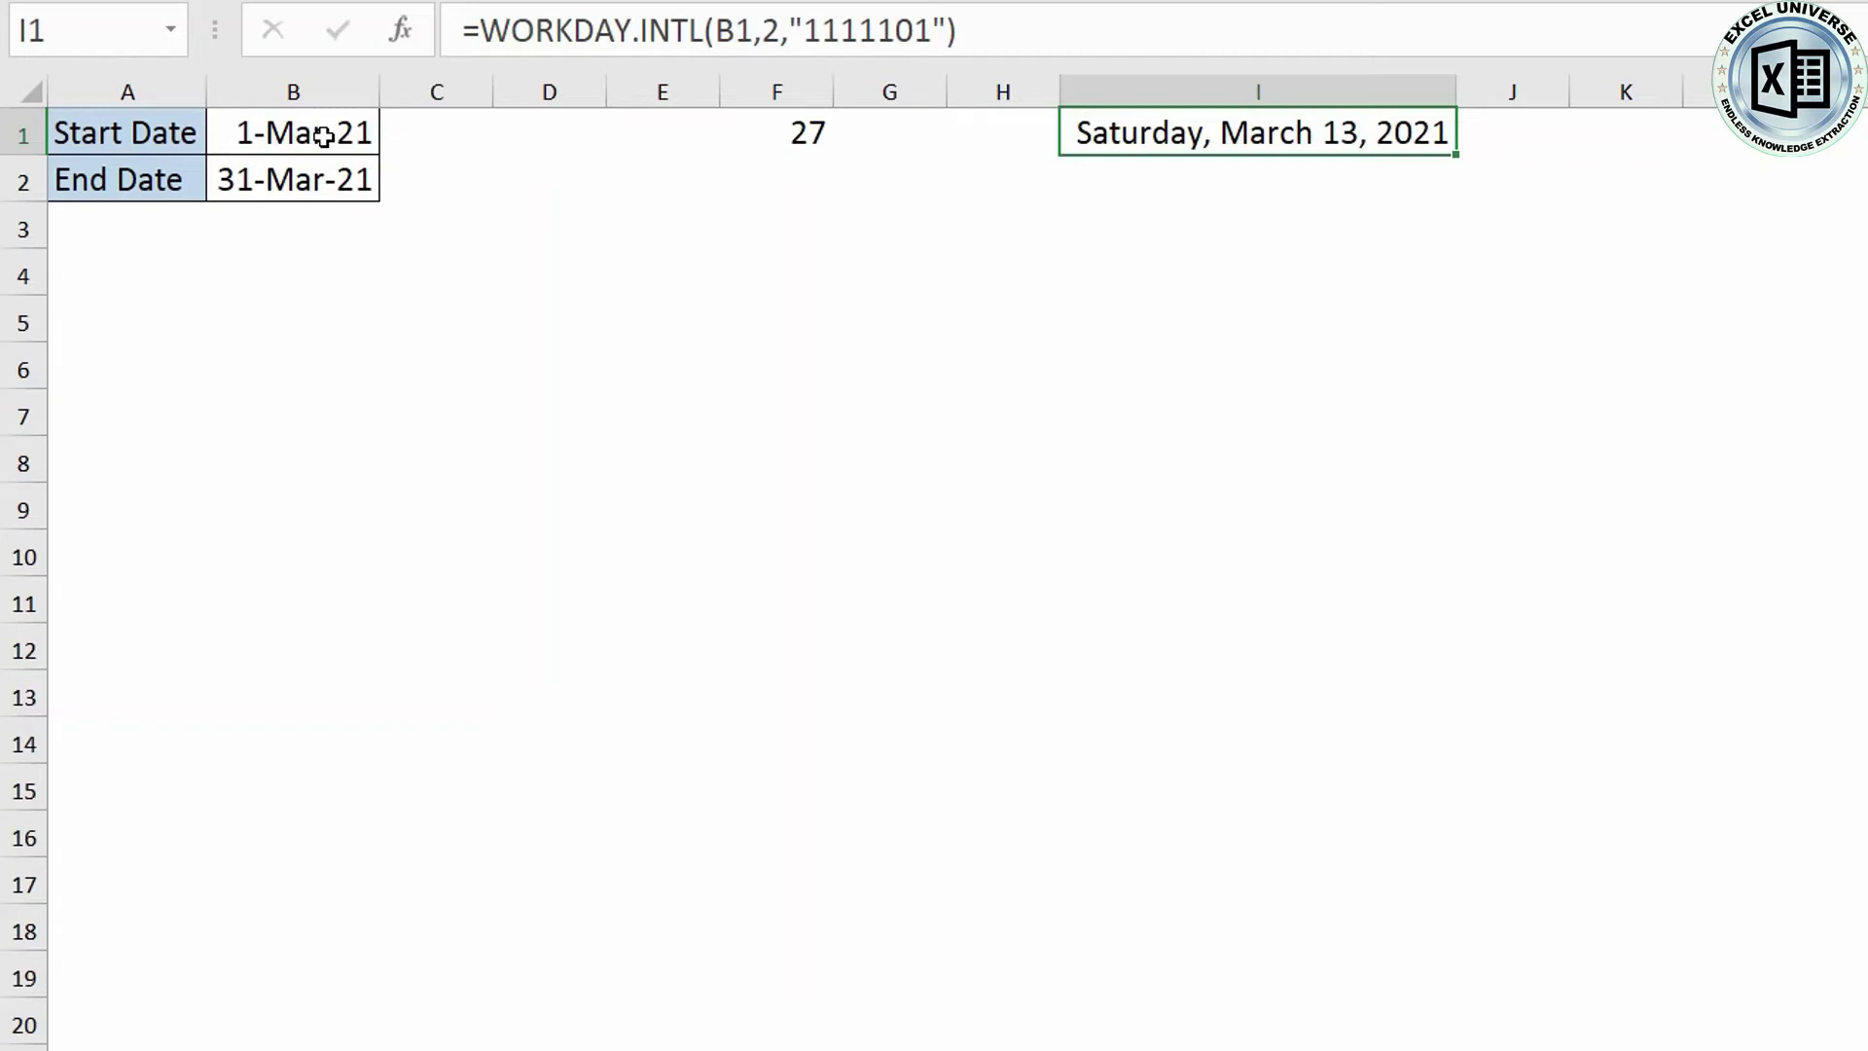
- Copy the start date into K1, format it as Long Date and fill a readable daily list down to K14
{"action": "left_click", "coordinate": [324, 136]}
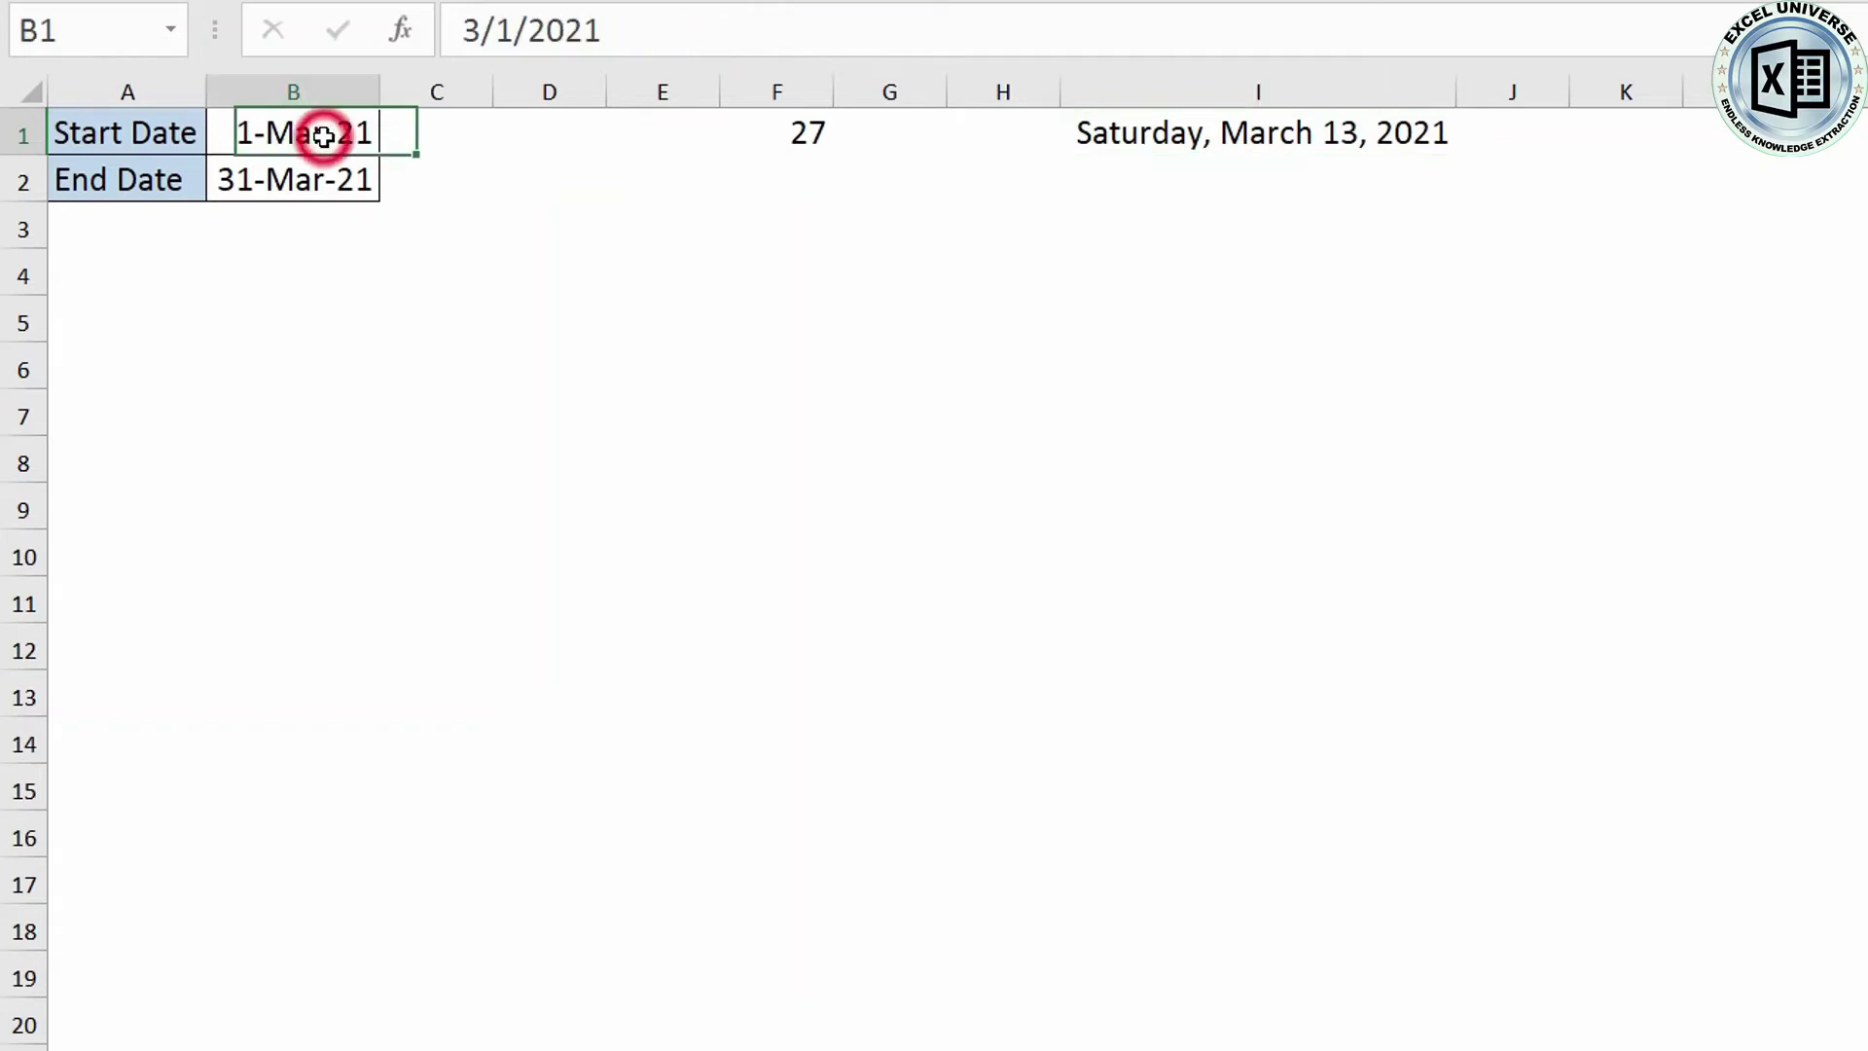
{"action": "key", "text": "ctrl+c"}
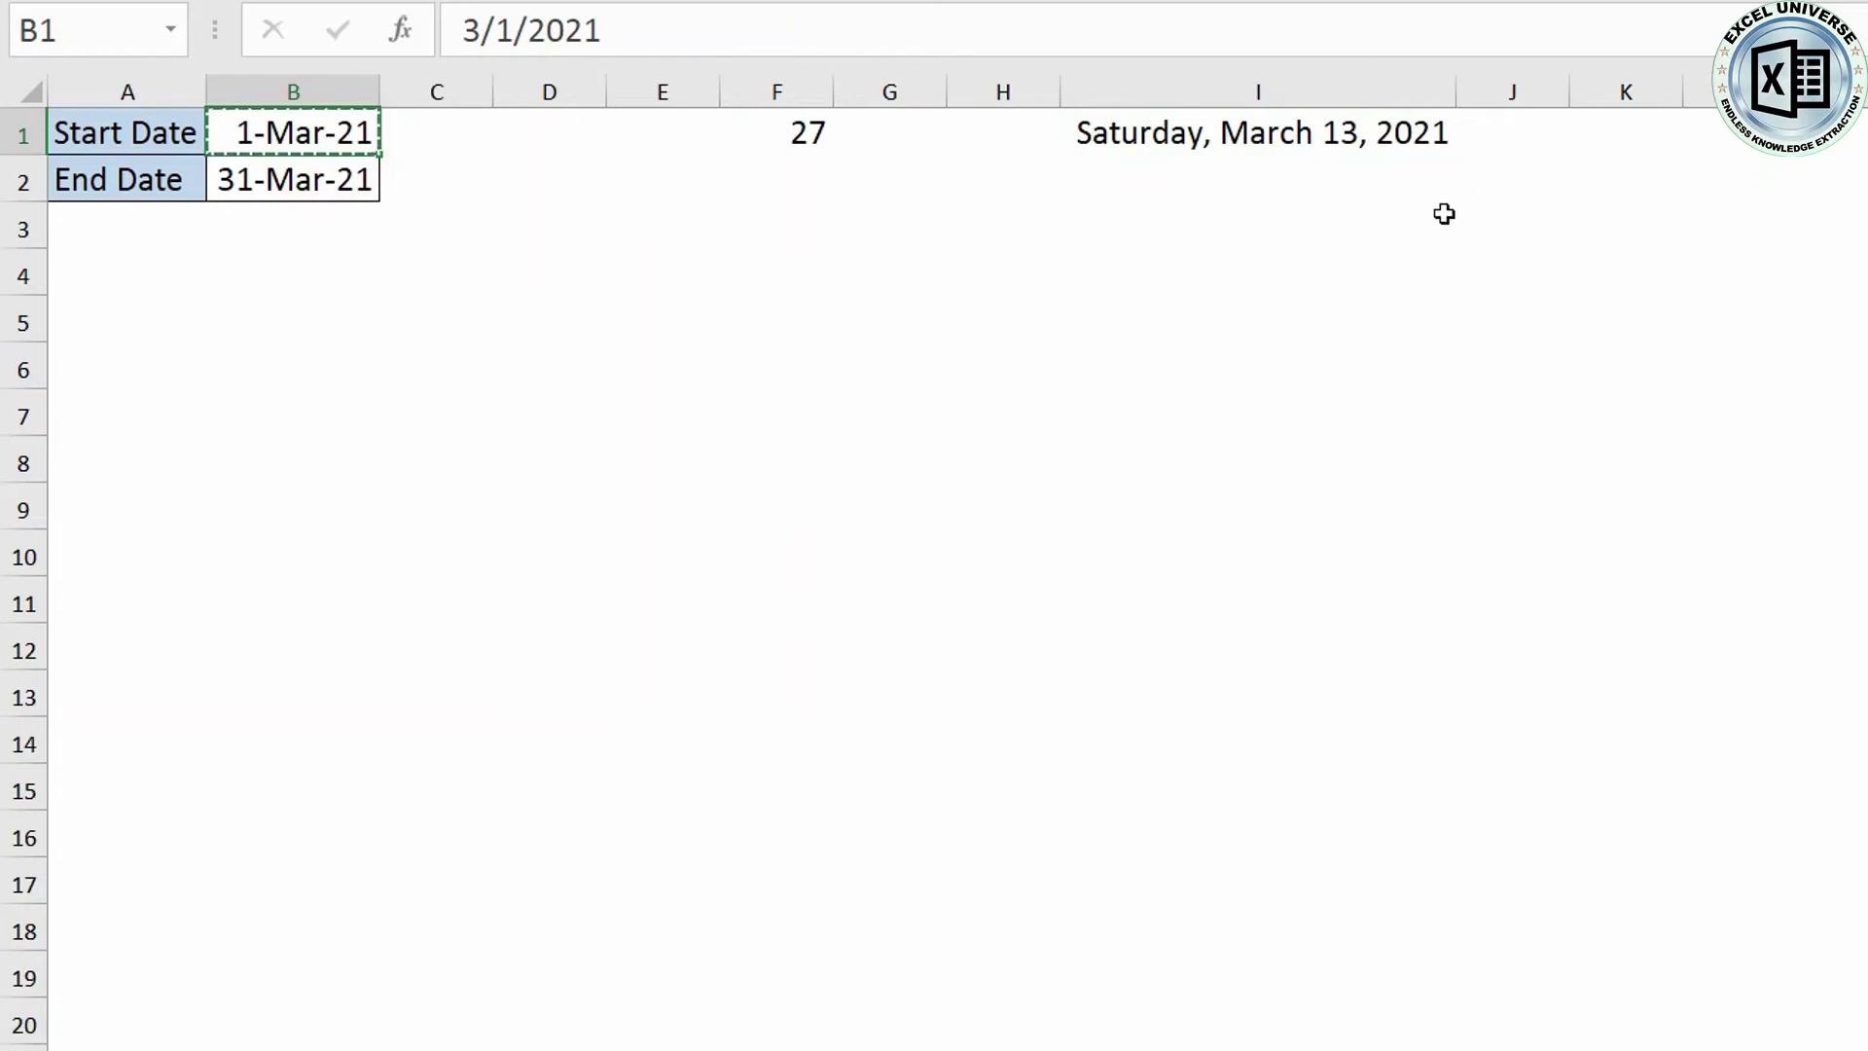
{"action": "left_click", "coordinate": [1605, 131]}
{"action": "key", "text": "ctrl+v"}
{"action": "double_click", "coordinate": [1685, 76]}
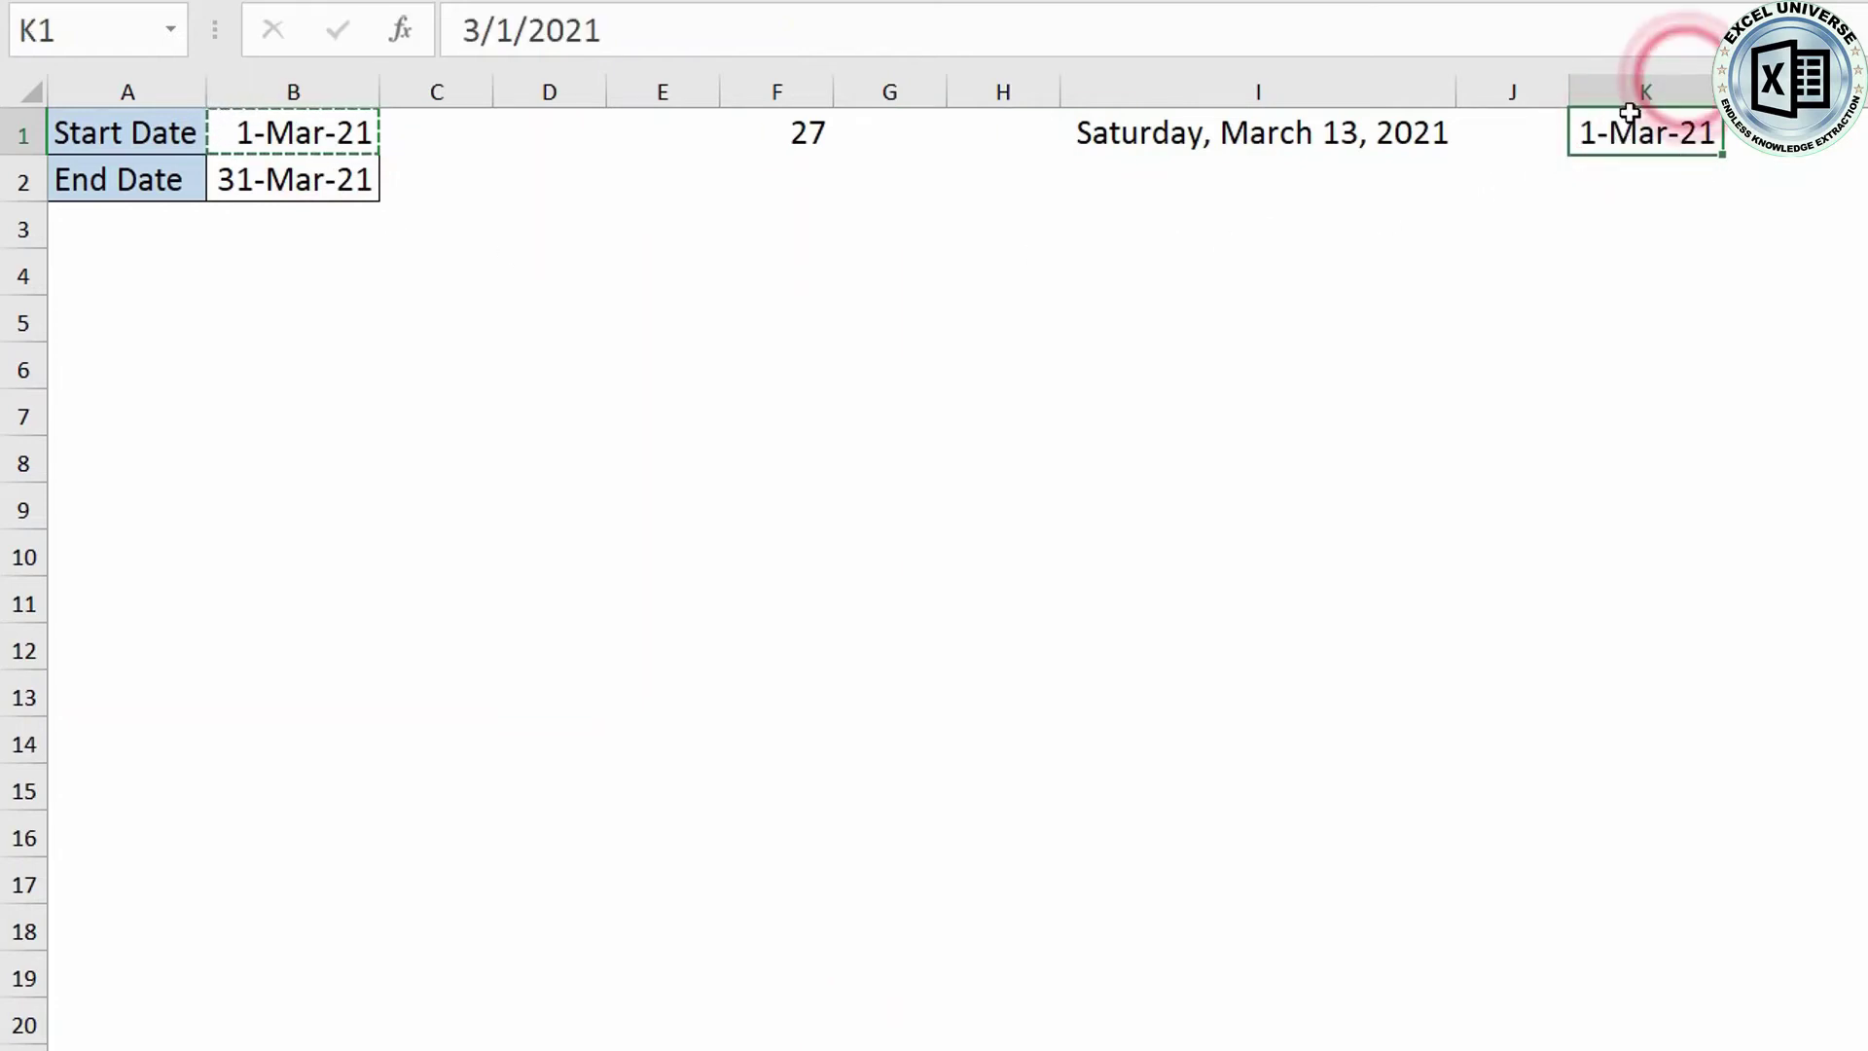
{"action": "left_click", "coordinate": [1326, 76]}
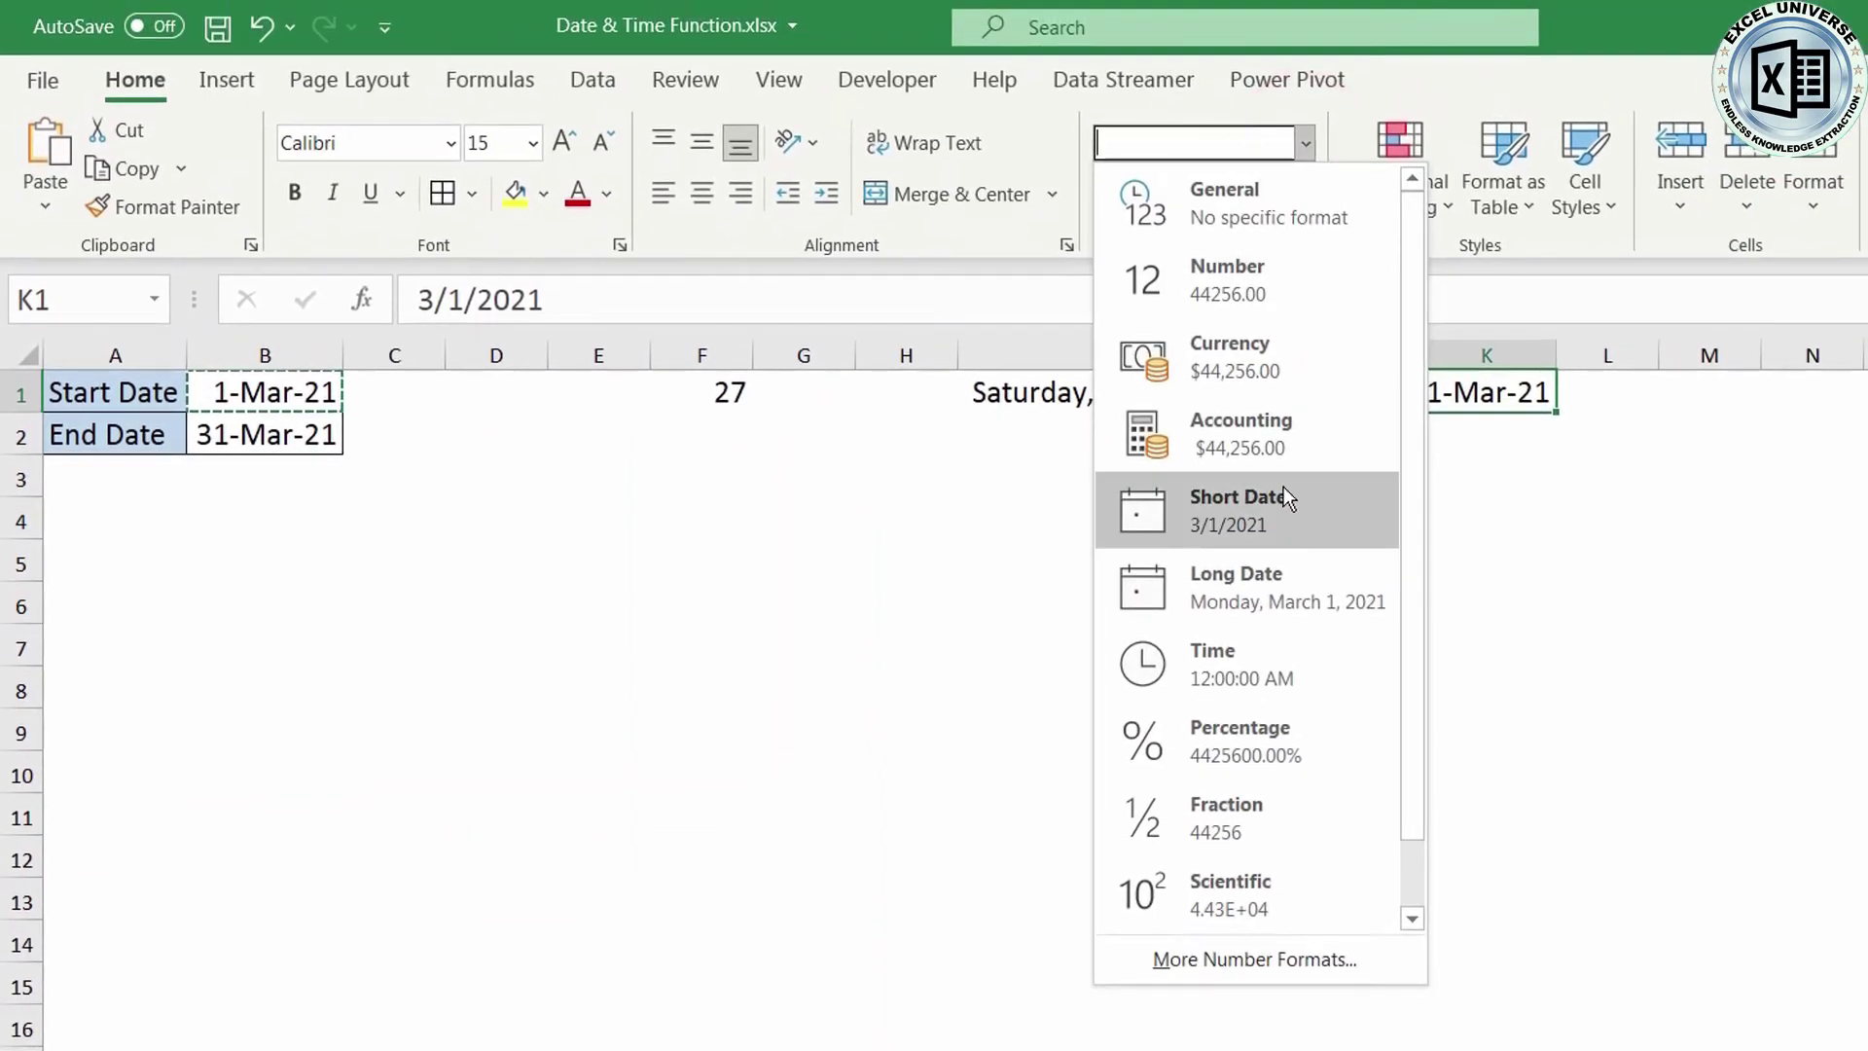
{"action": "left_click", "coordinate": [1248, 590]}
{"action": "left_click_drag", "start_coordinate": [1756, 301], "coordinate": [1763, 851]}
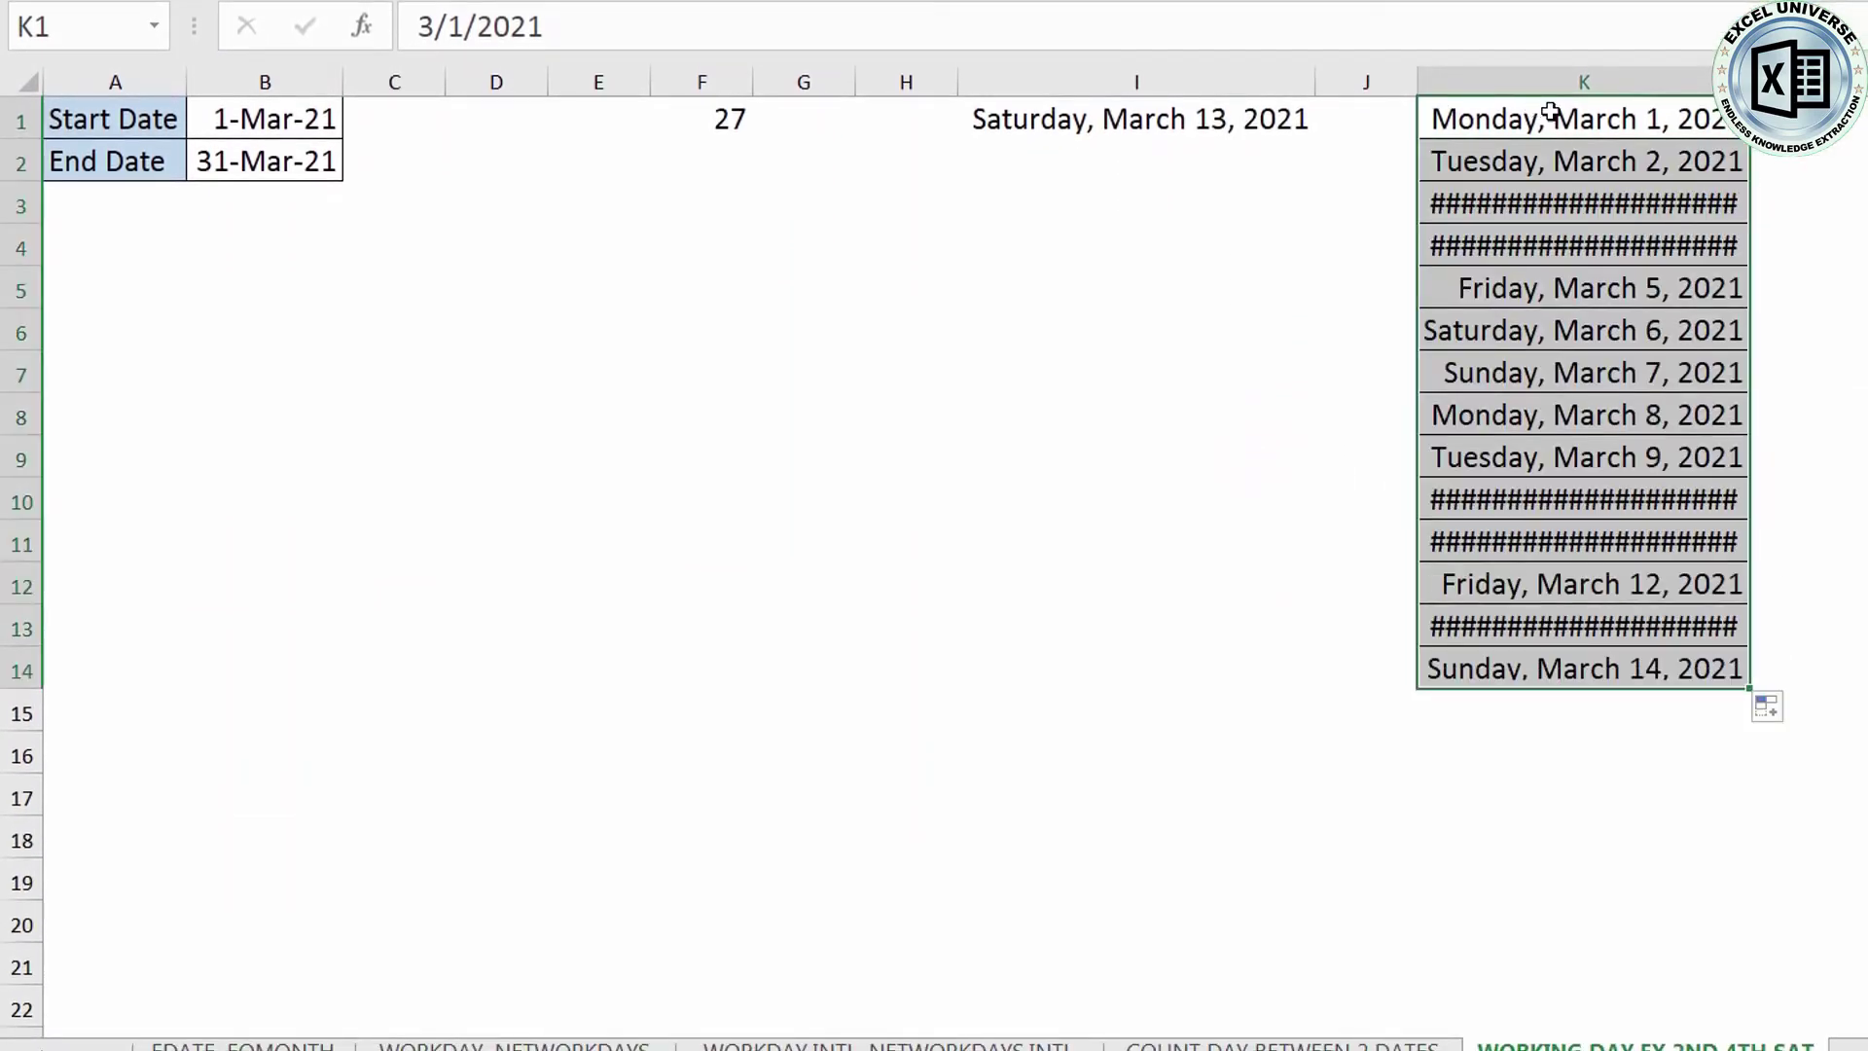
{"action": "left_click_drag", "start_coordinate": [1750, 82], "coordinate": [1815, 81]}
- Check the first and second Saturdays in the column K date list and delete that column
{"action": "left_click", "coordinate": [1764, 330]}
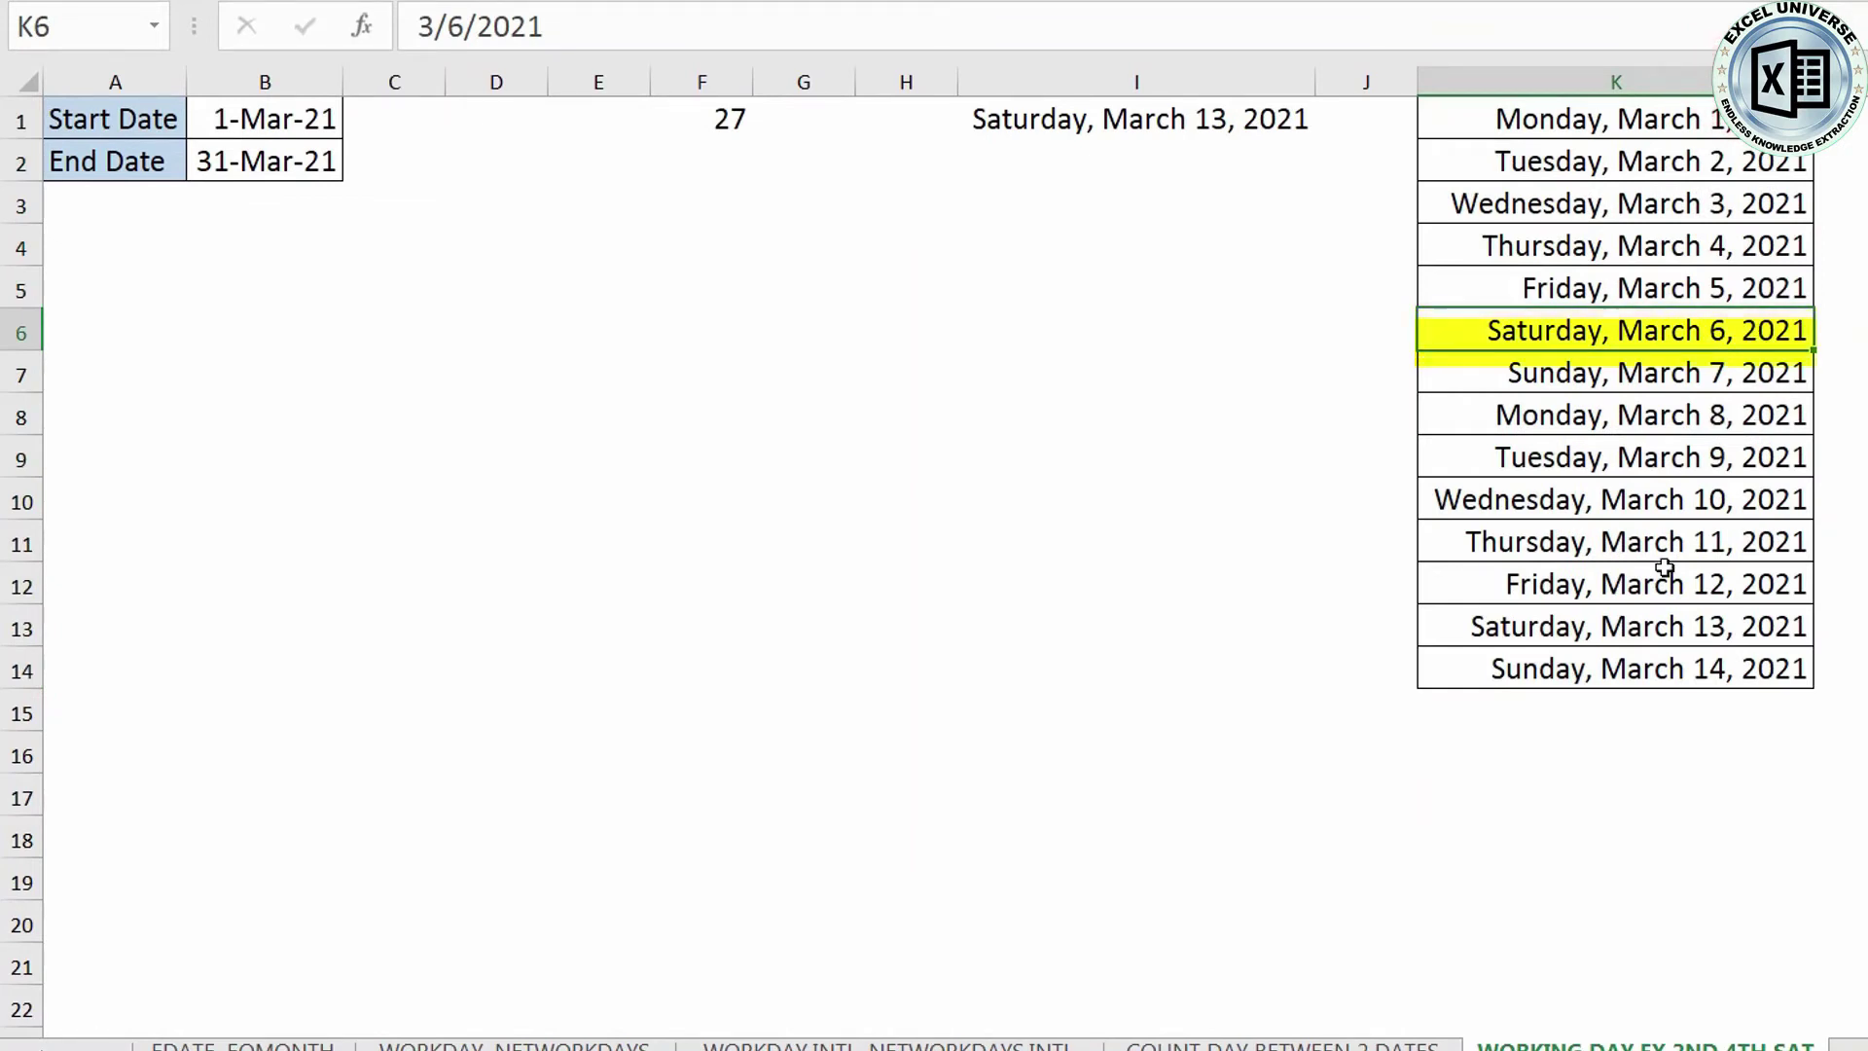
{"action": "left_click", "coordinate": [1551, 626]}
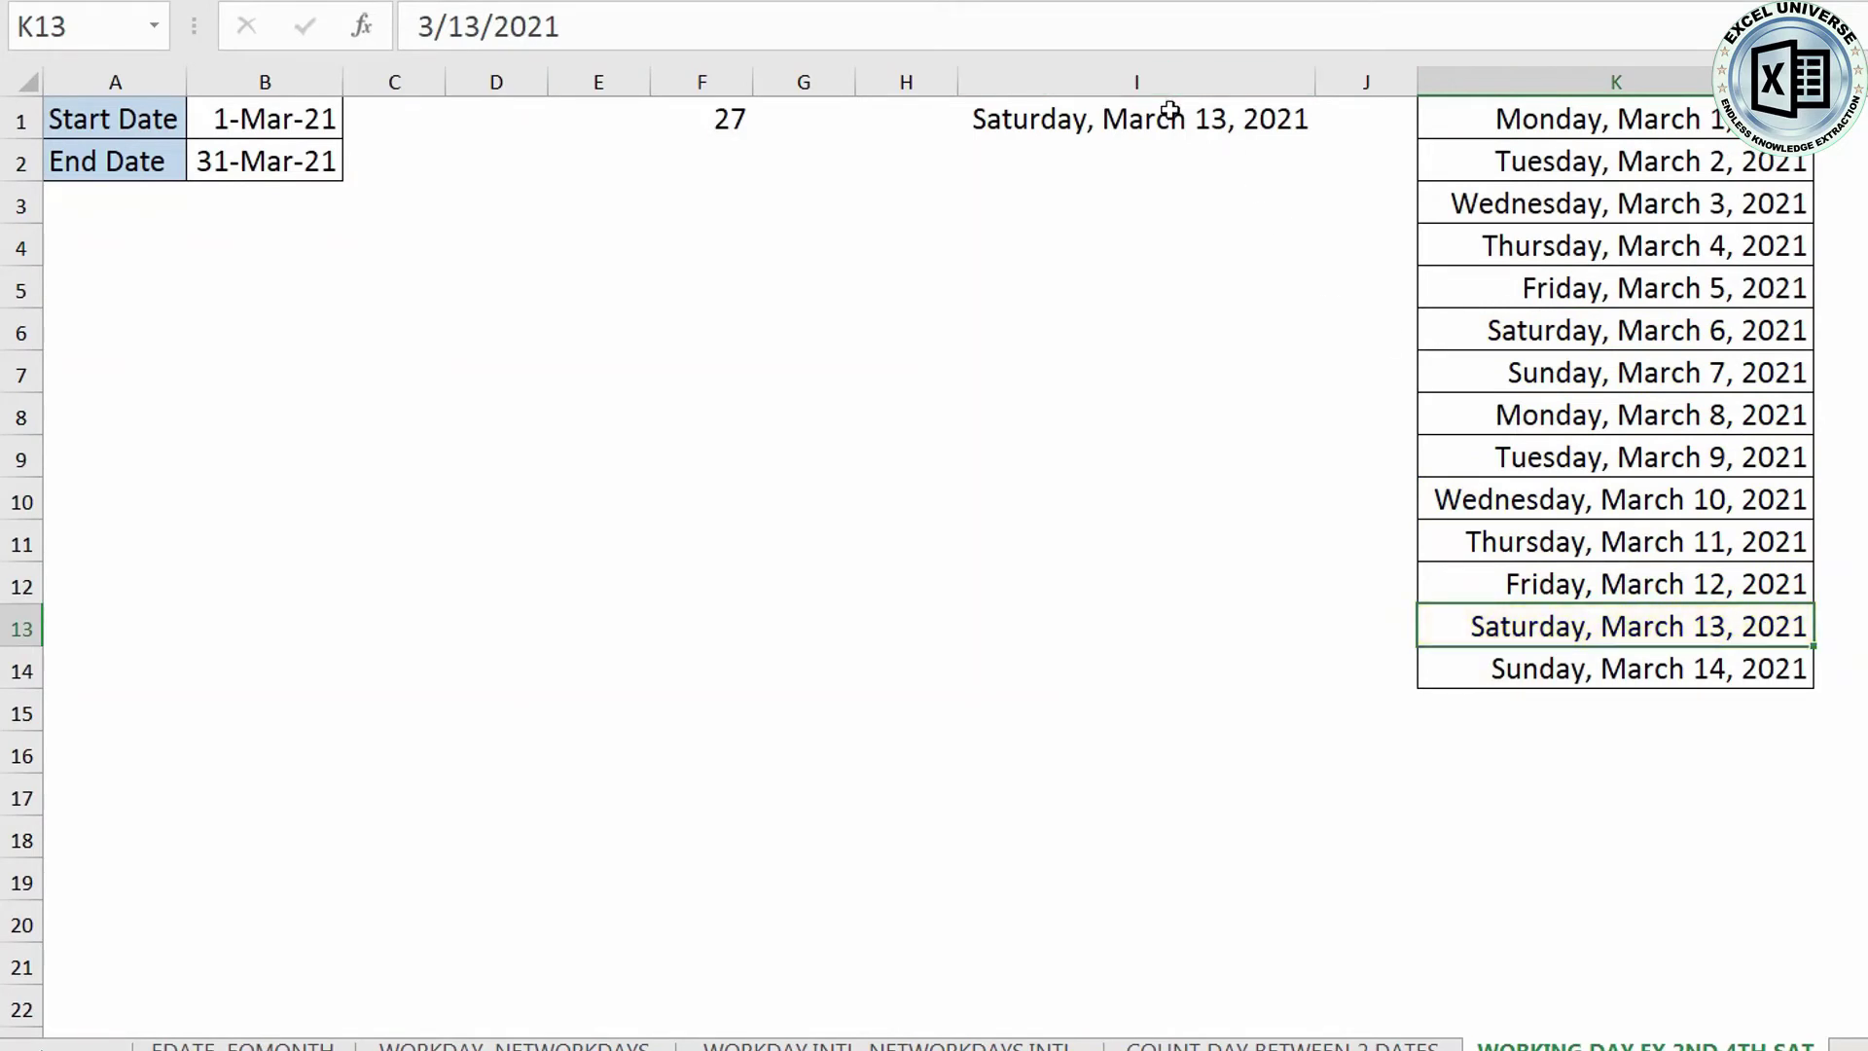
{"action": "left_click", "coordinate": [1587, 84]}
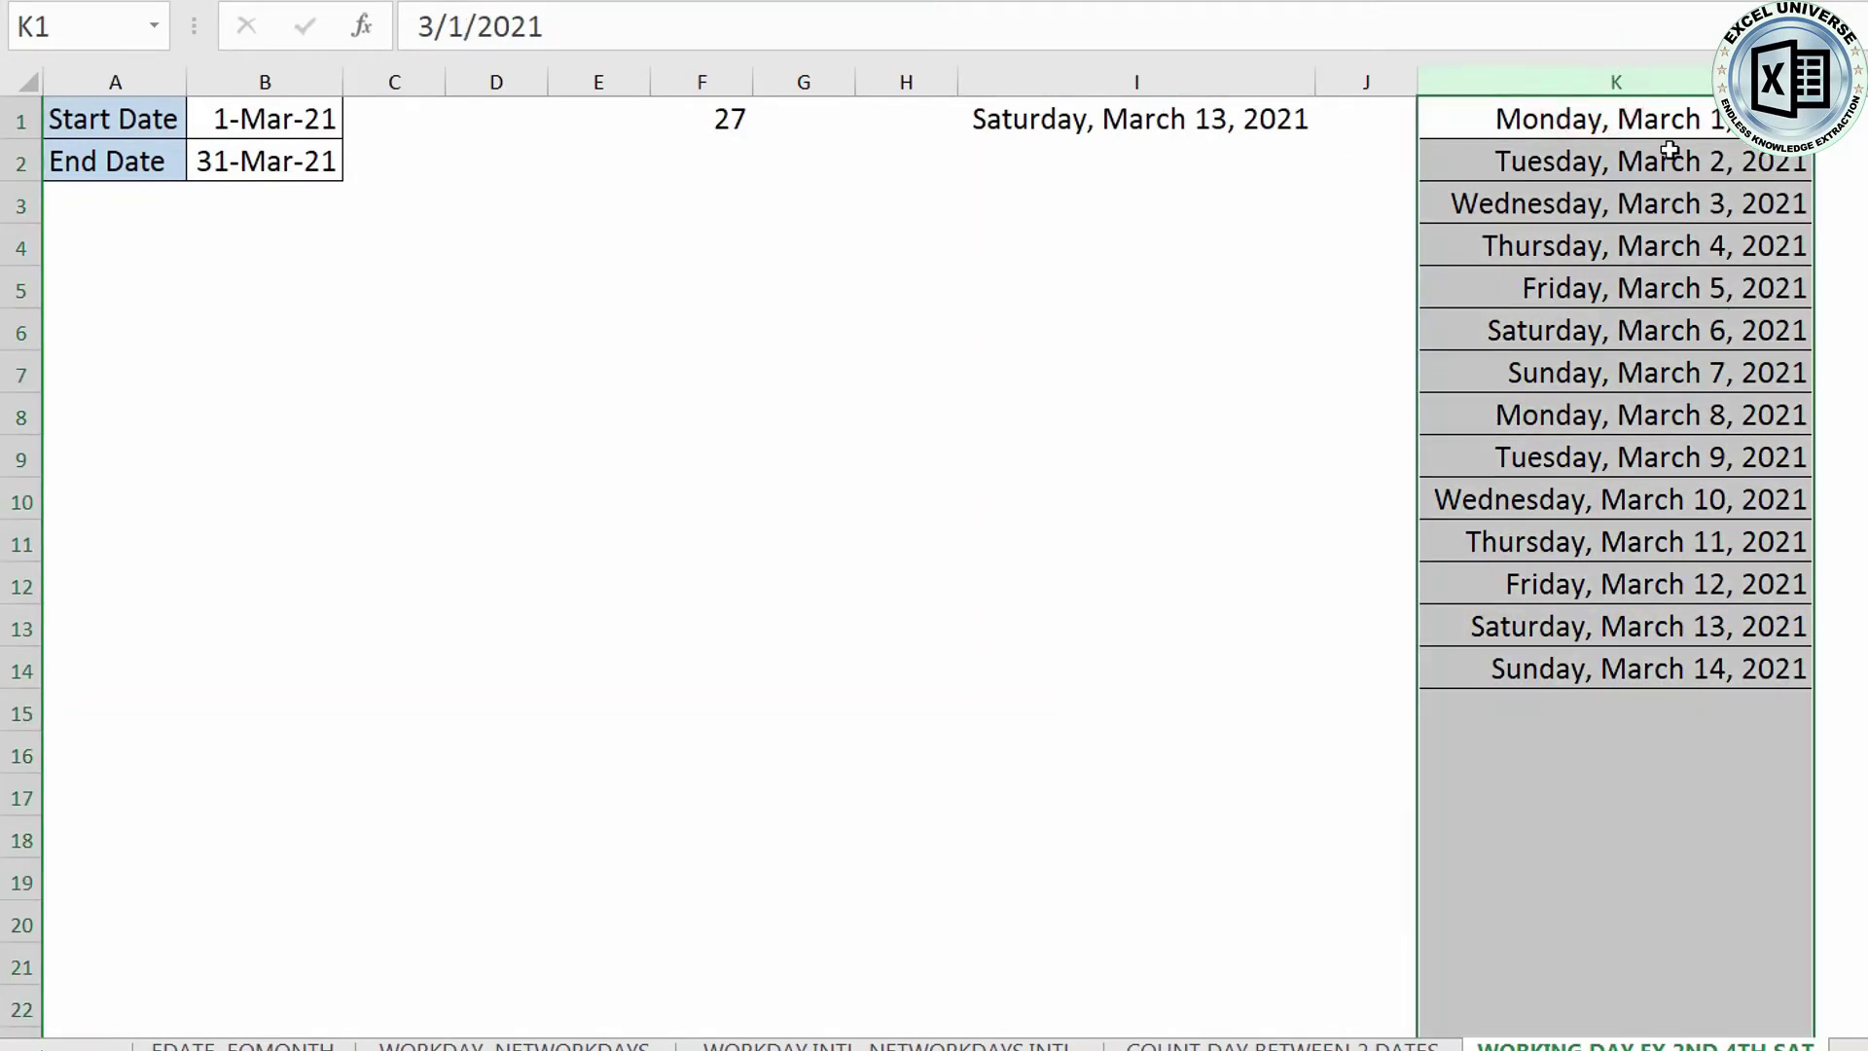
{"action": "key", "text": "ctrl+minus"}
- Copy the WORKDAY.INTL formula from I1 into I2, using B1 as the start date and 4 as the days
{"action": "left_click", "coordinate": [1210, 161]}
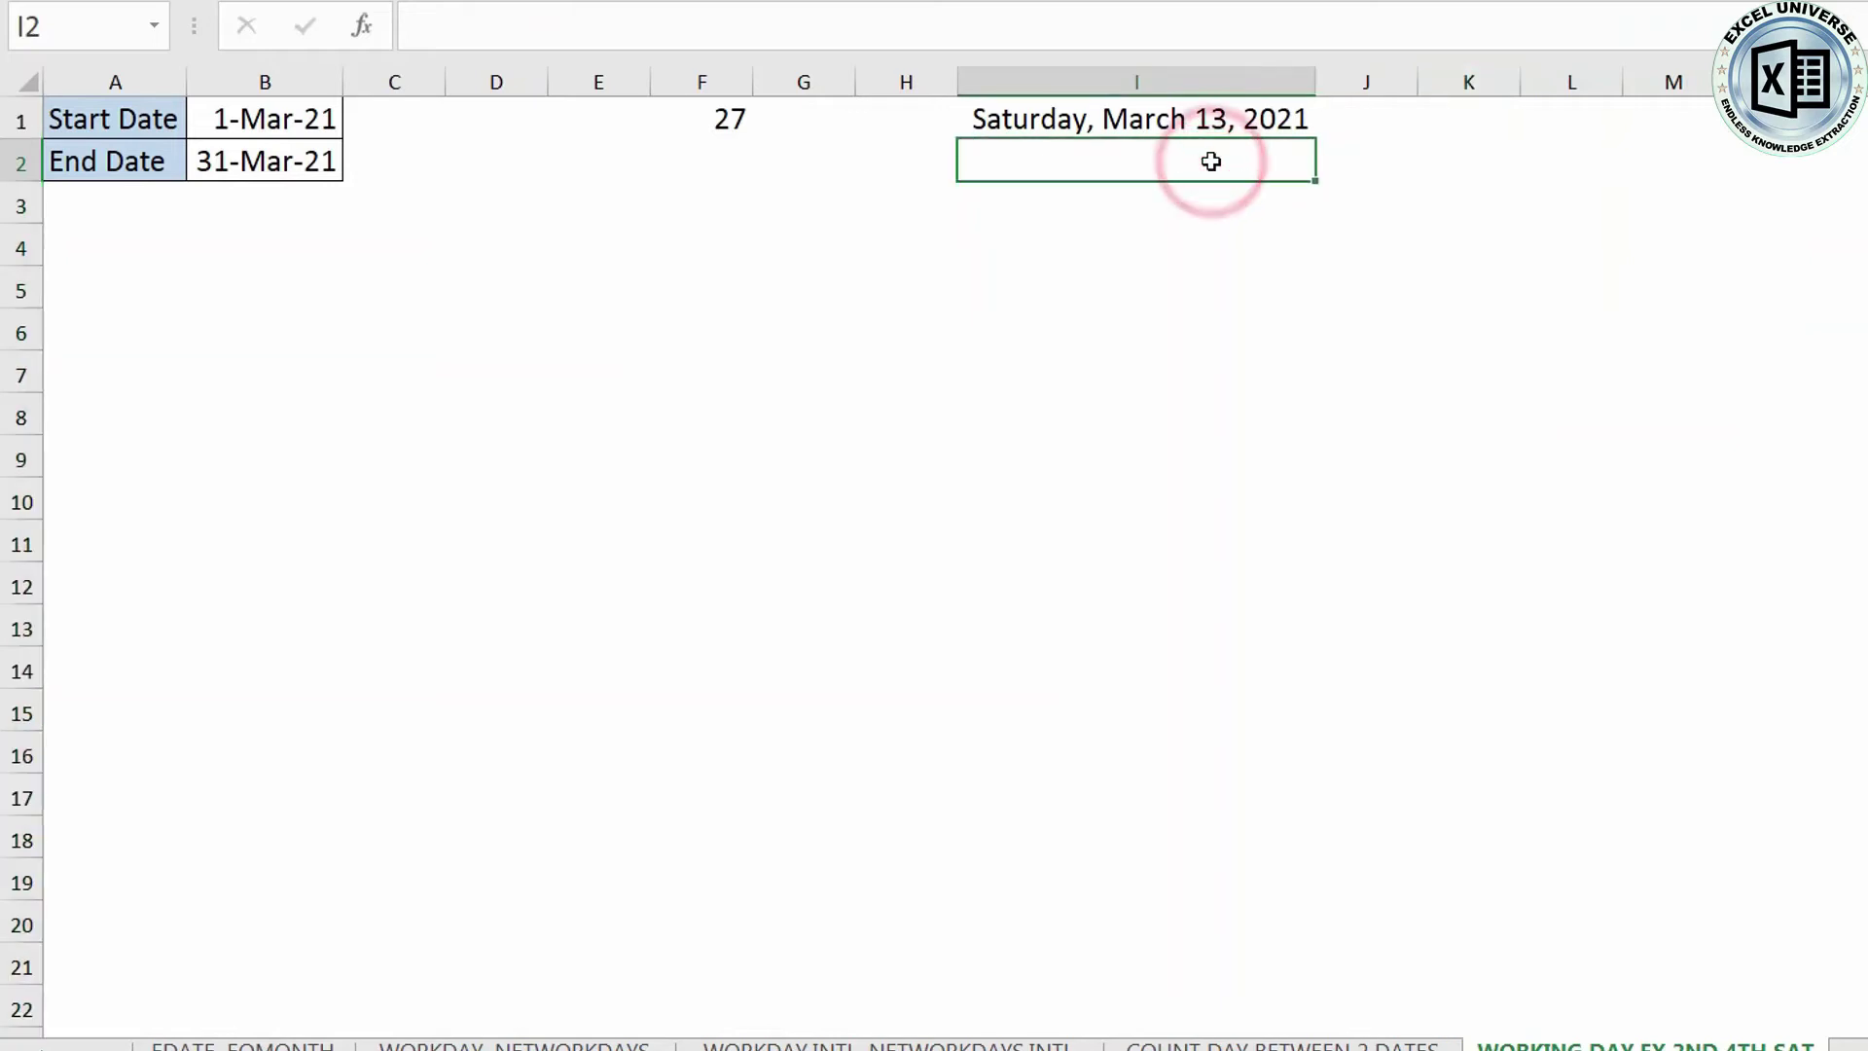
{"action": "key", "text": "ctrl+d"}
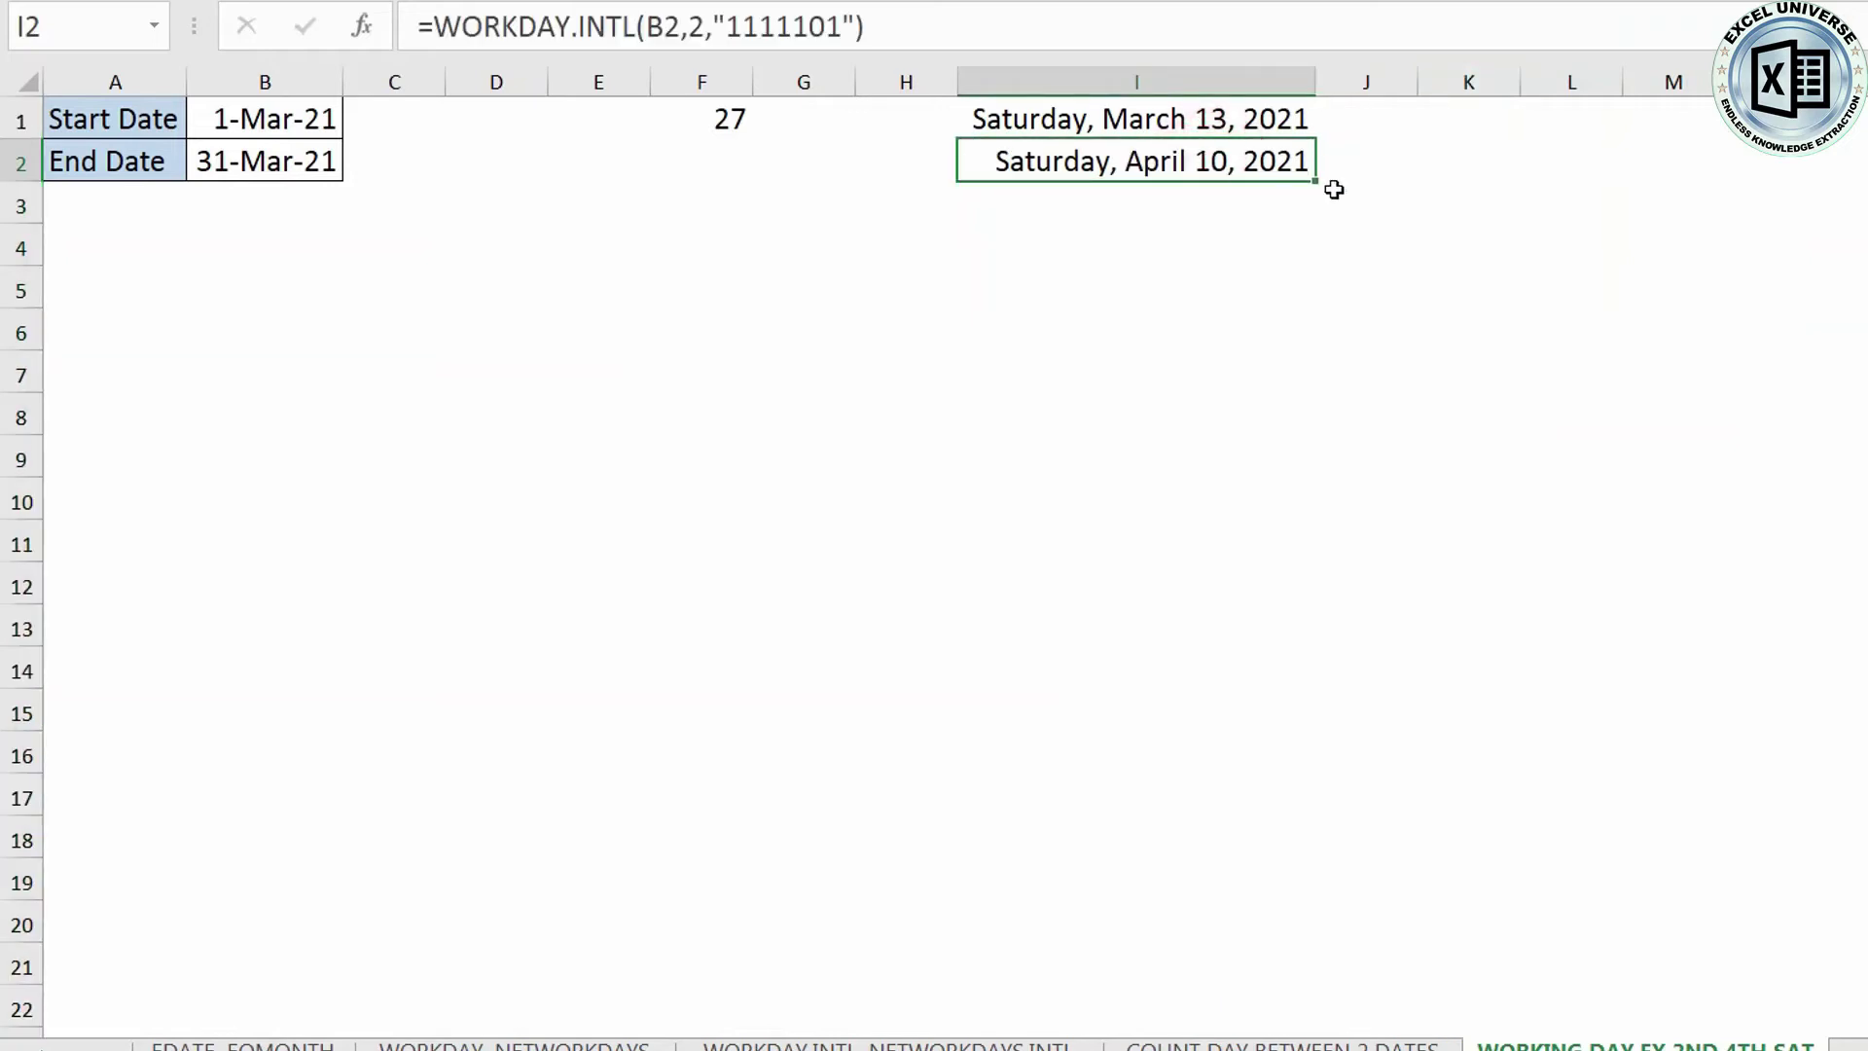
{"action": "double_click", "coordinate": [1244, 179]}
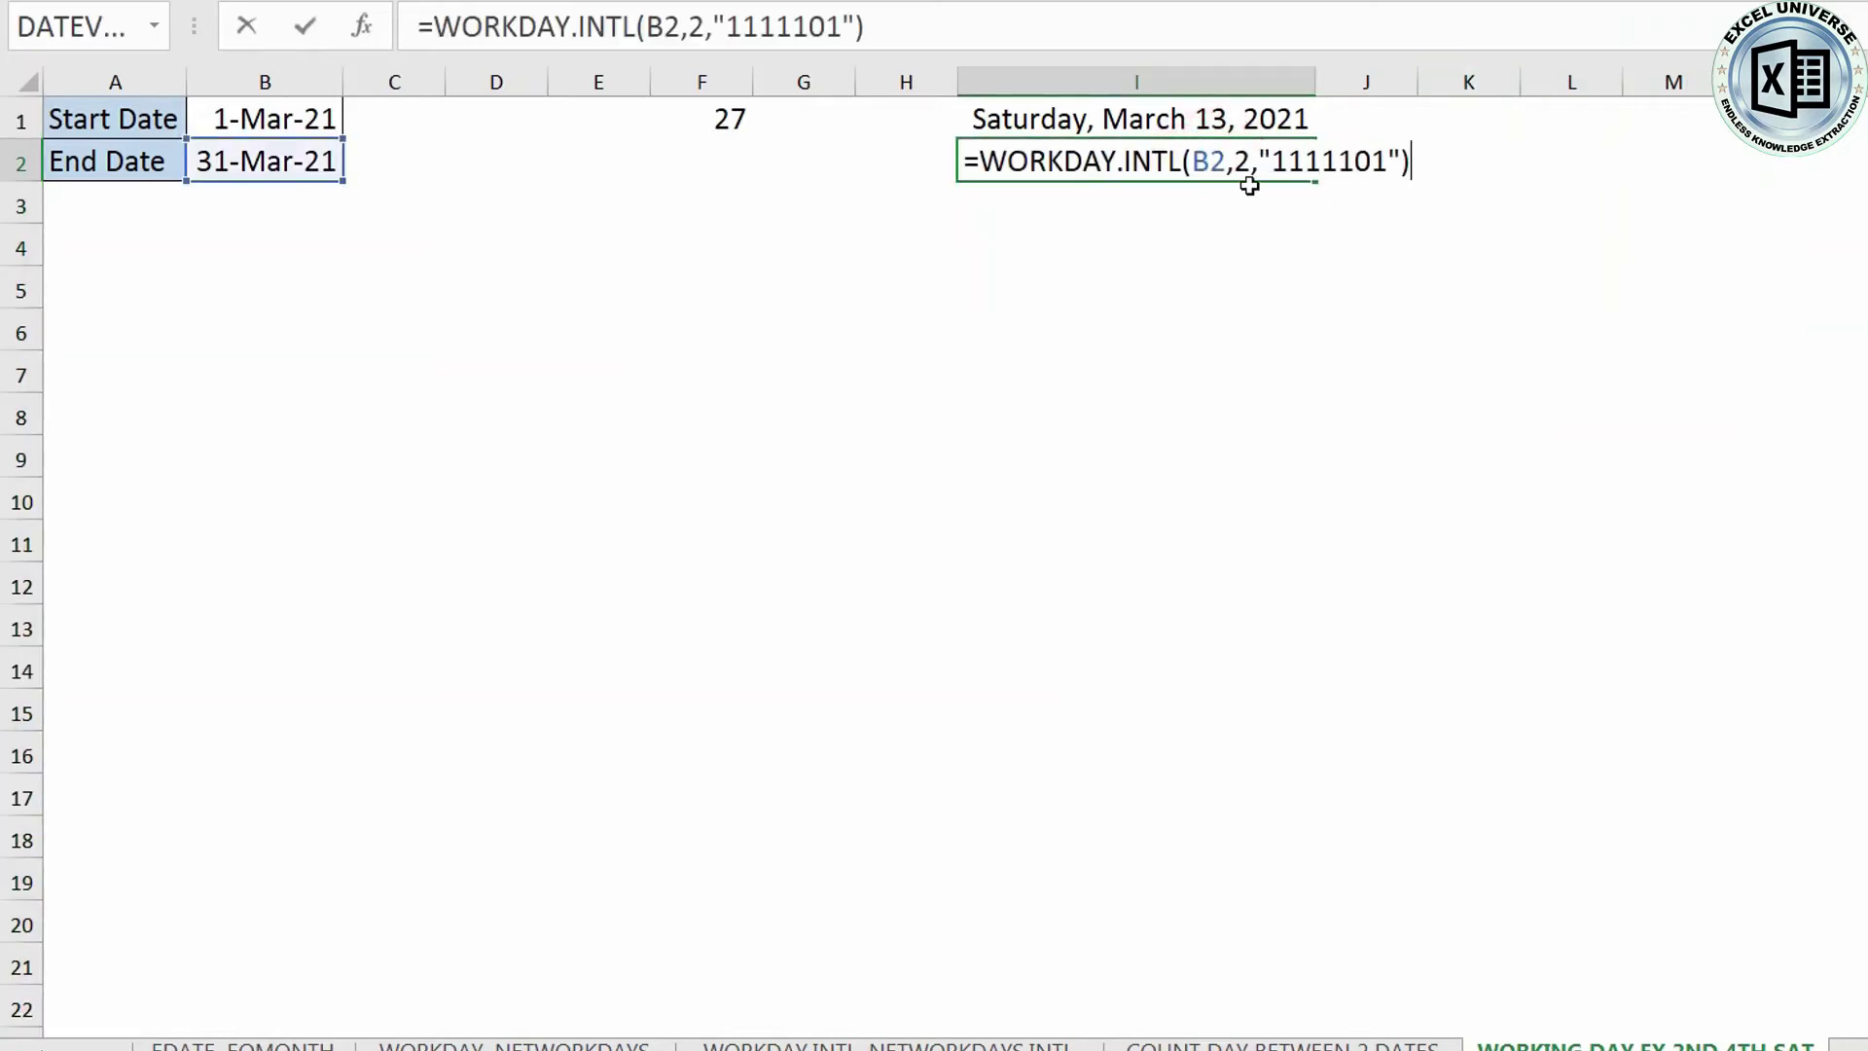
{"action": "key", "text": "shift+Left"}
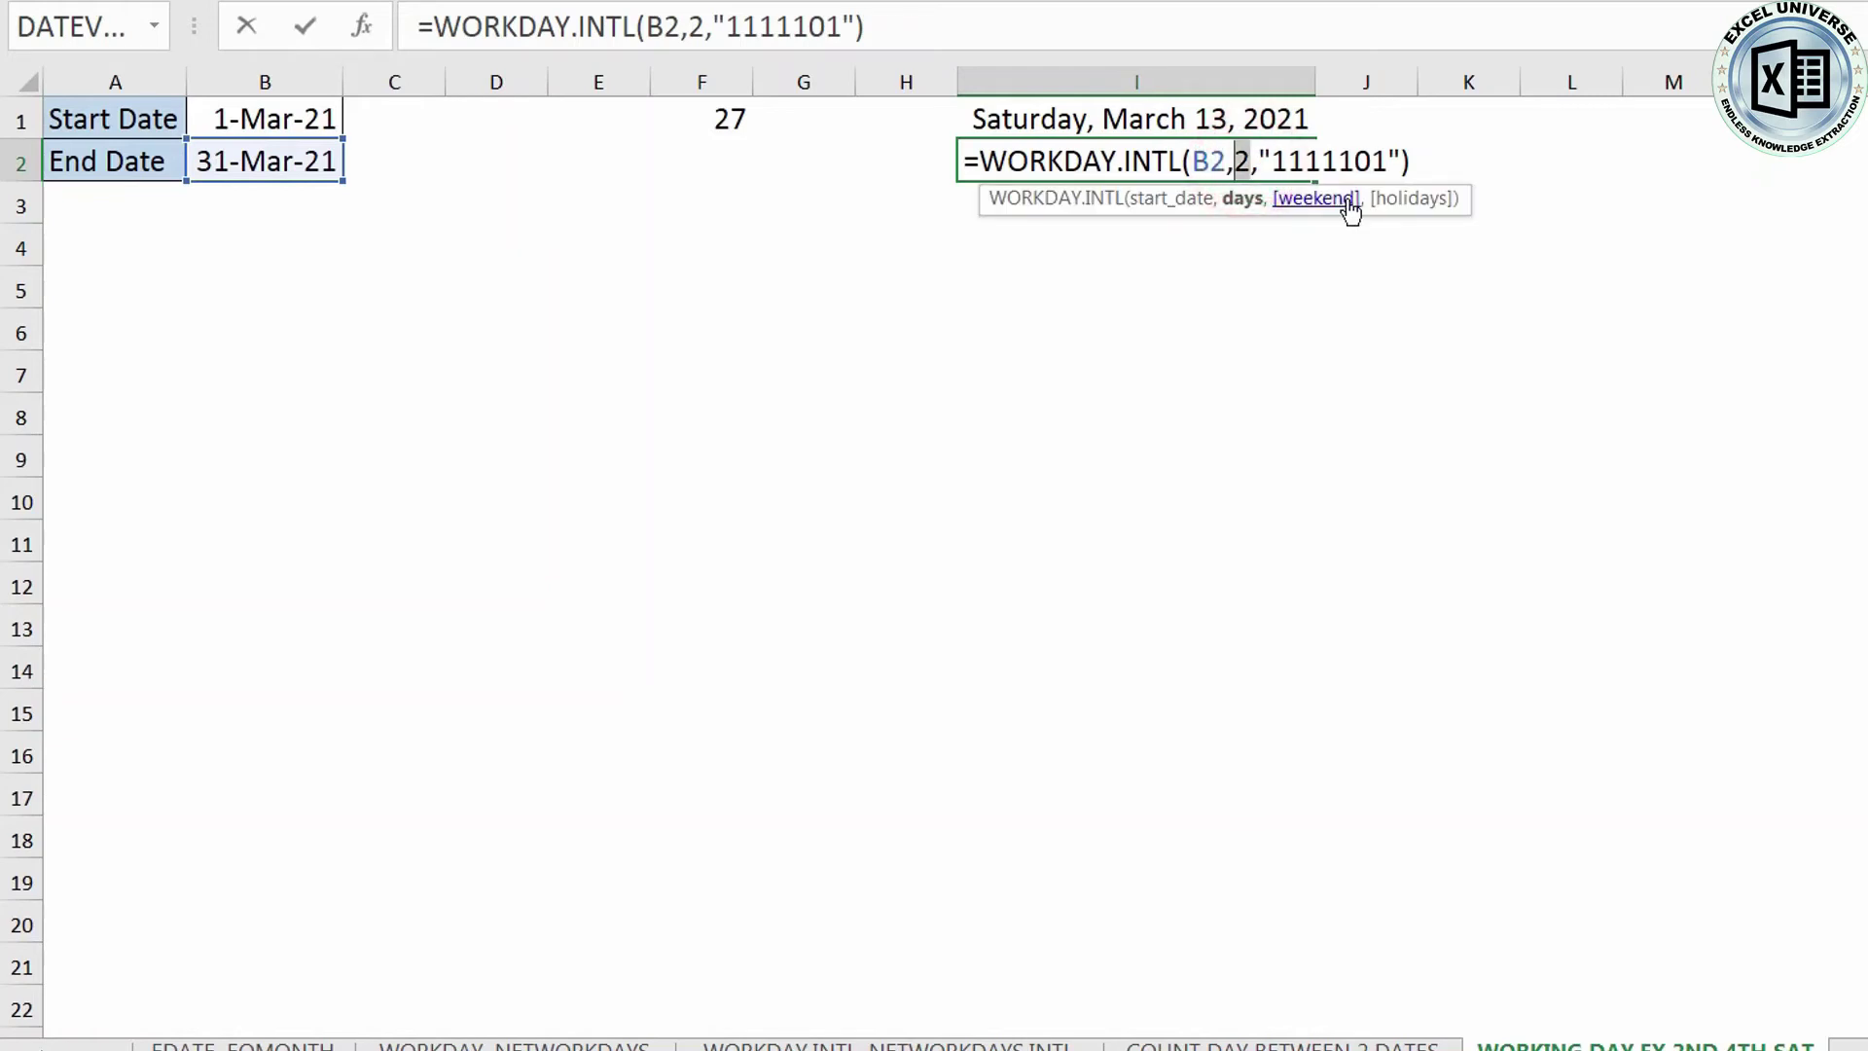
{"action": "type", "text": "4"}
{"action": "double_click", "coordinate": [1374, 160]}
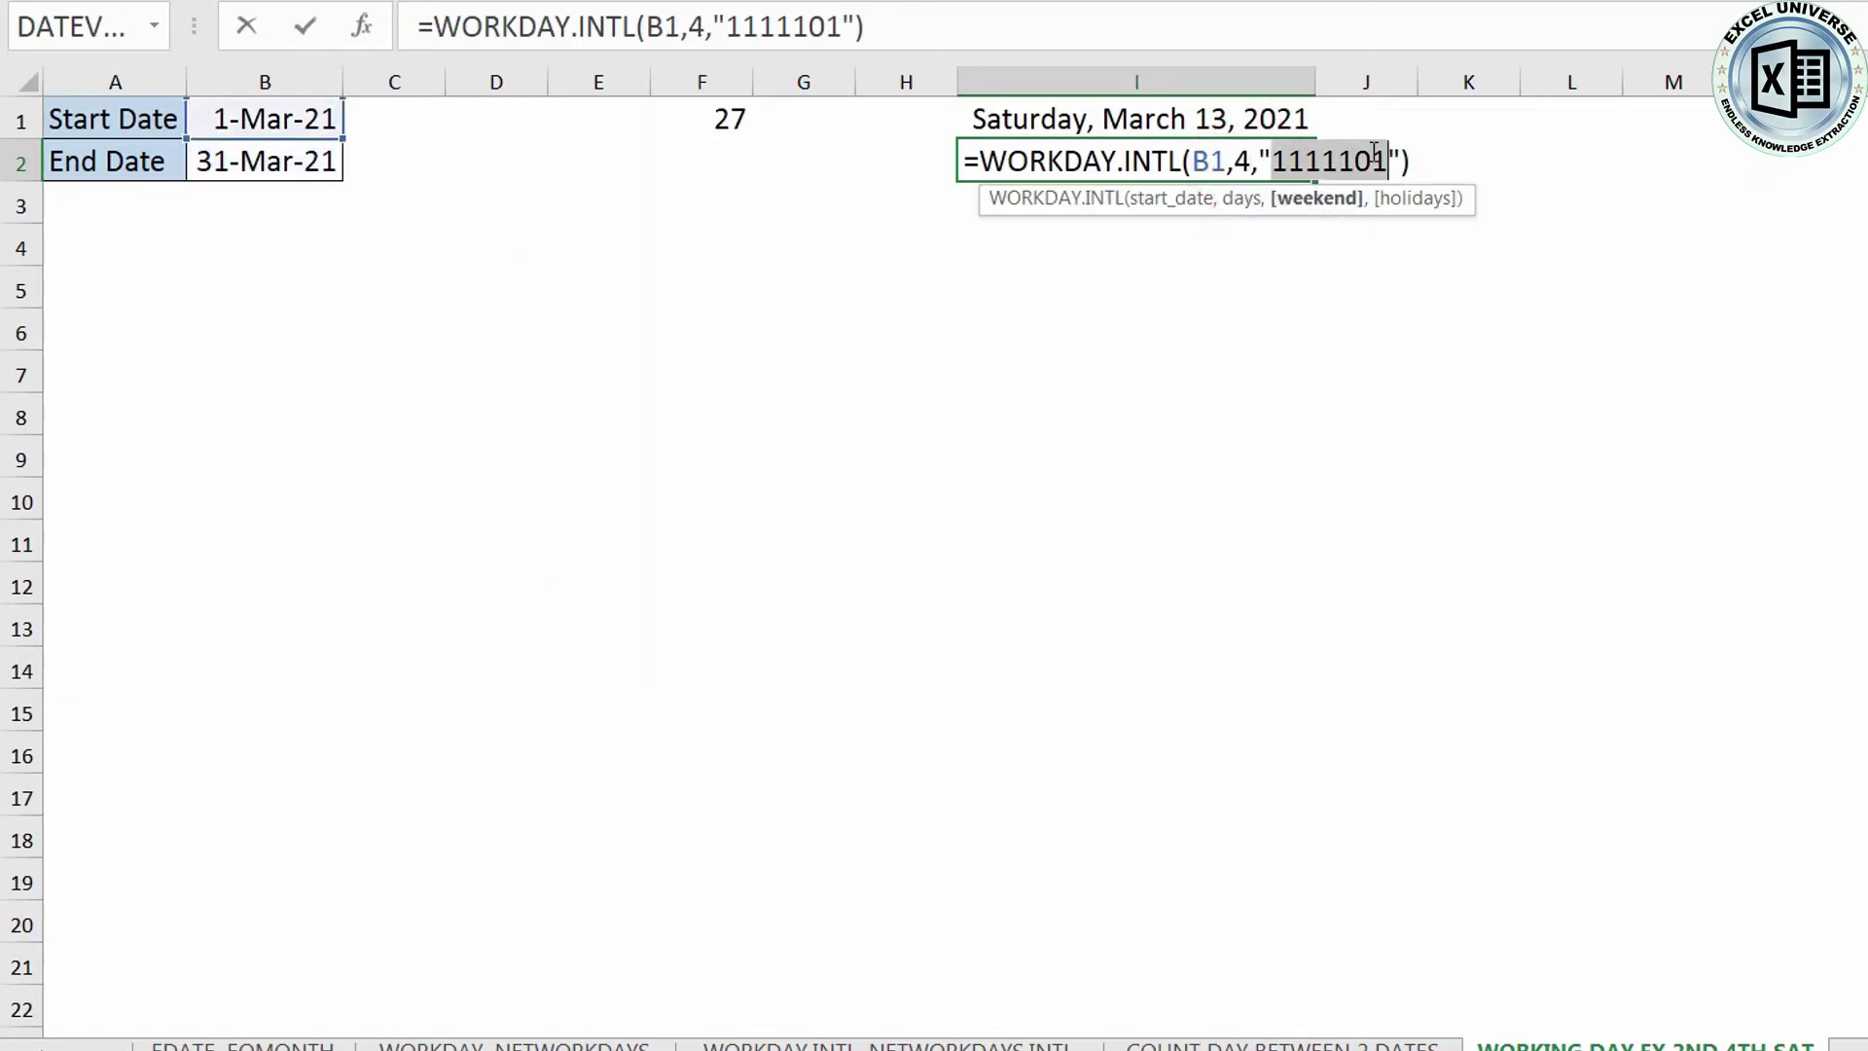
{"action": "key", "text": "Return"}
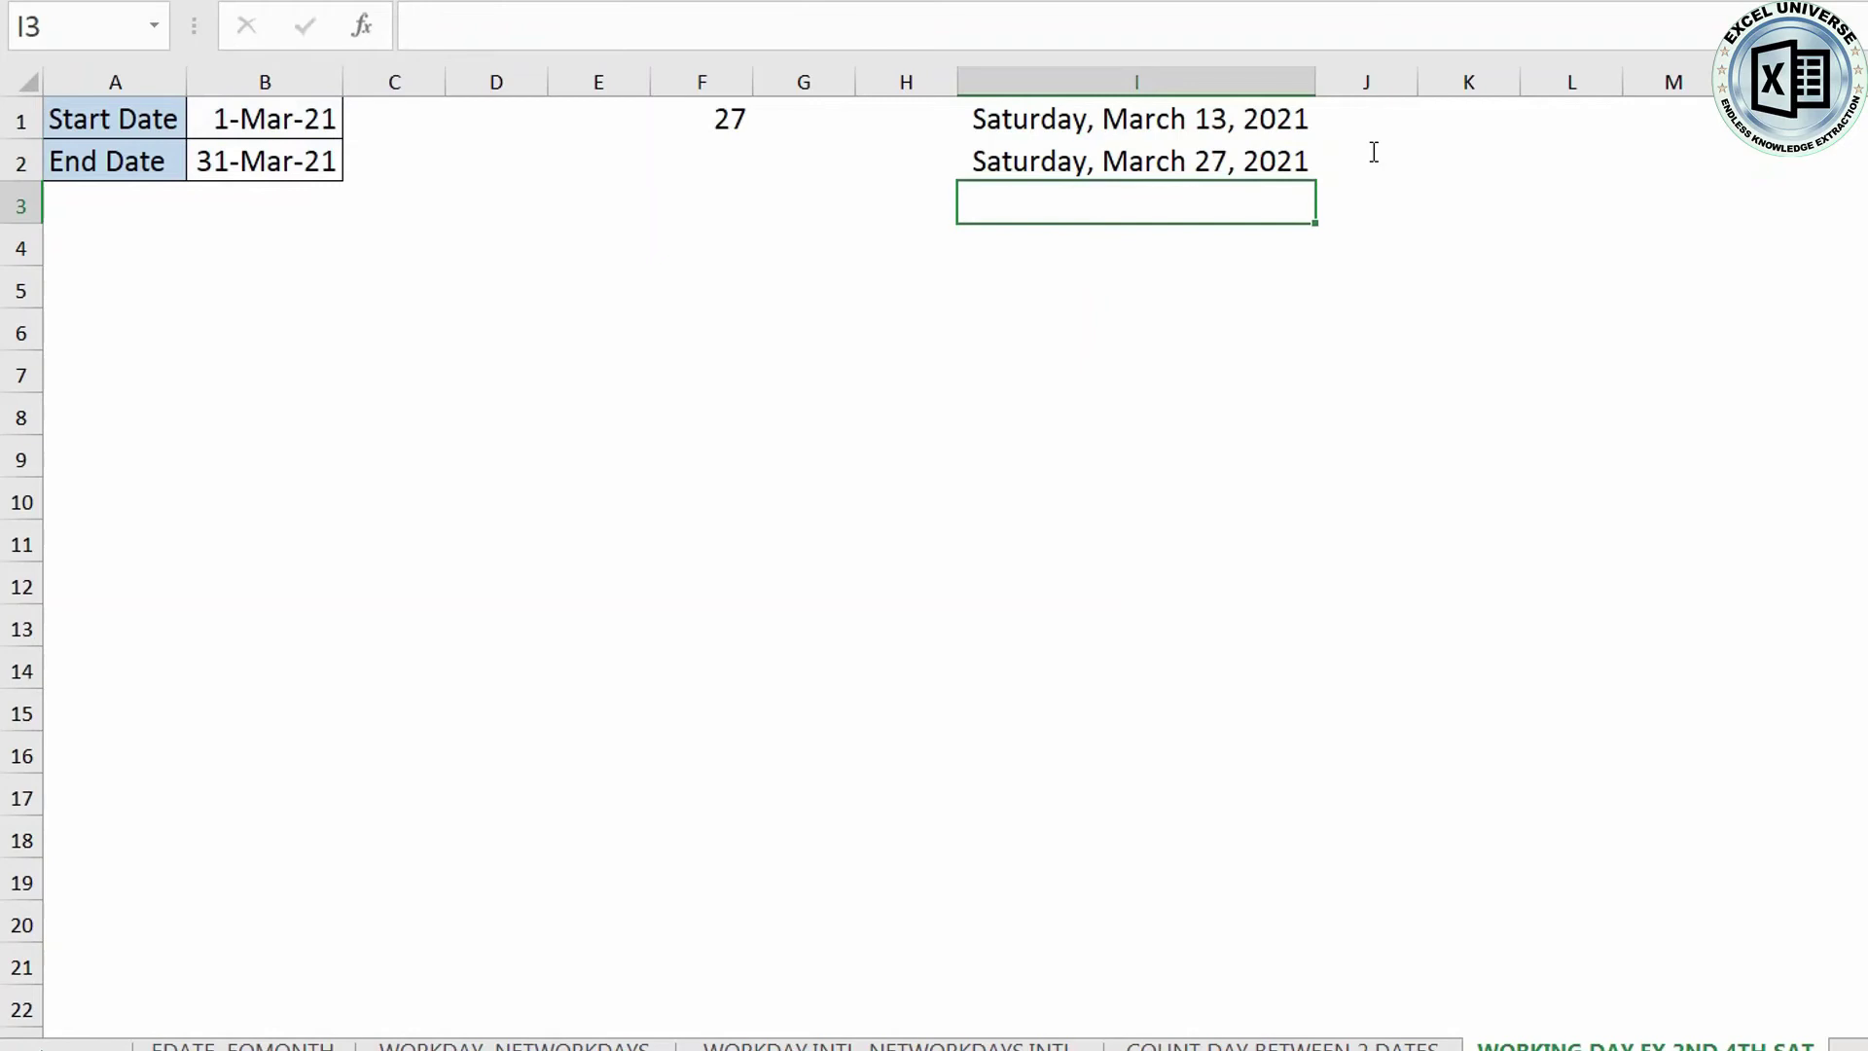
{"action": "key", "text": "Up"}
{"action": "key", "text": "Up"}
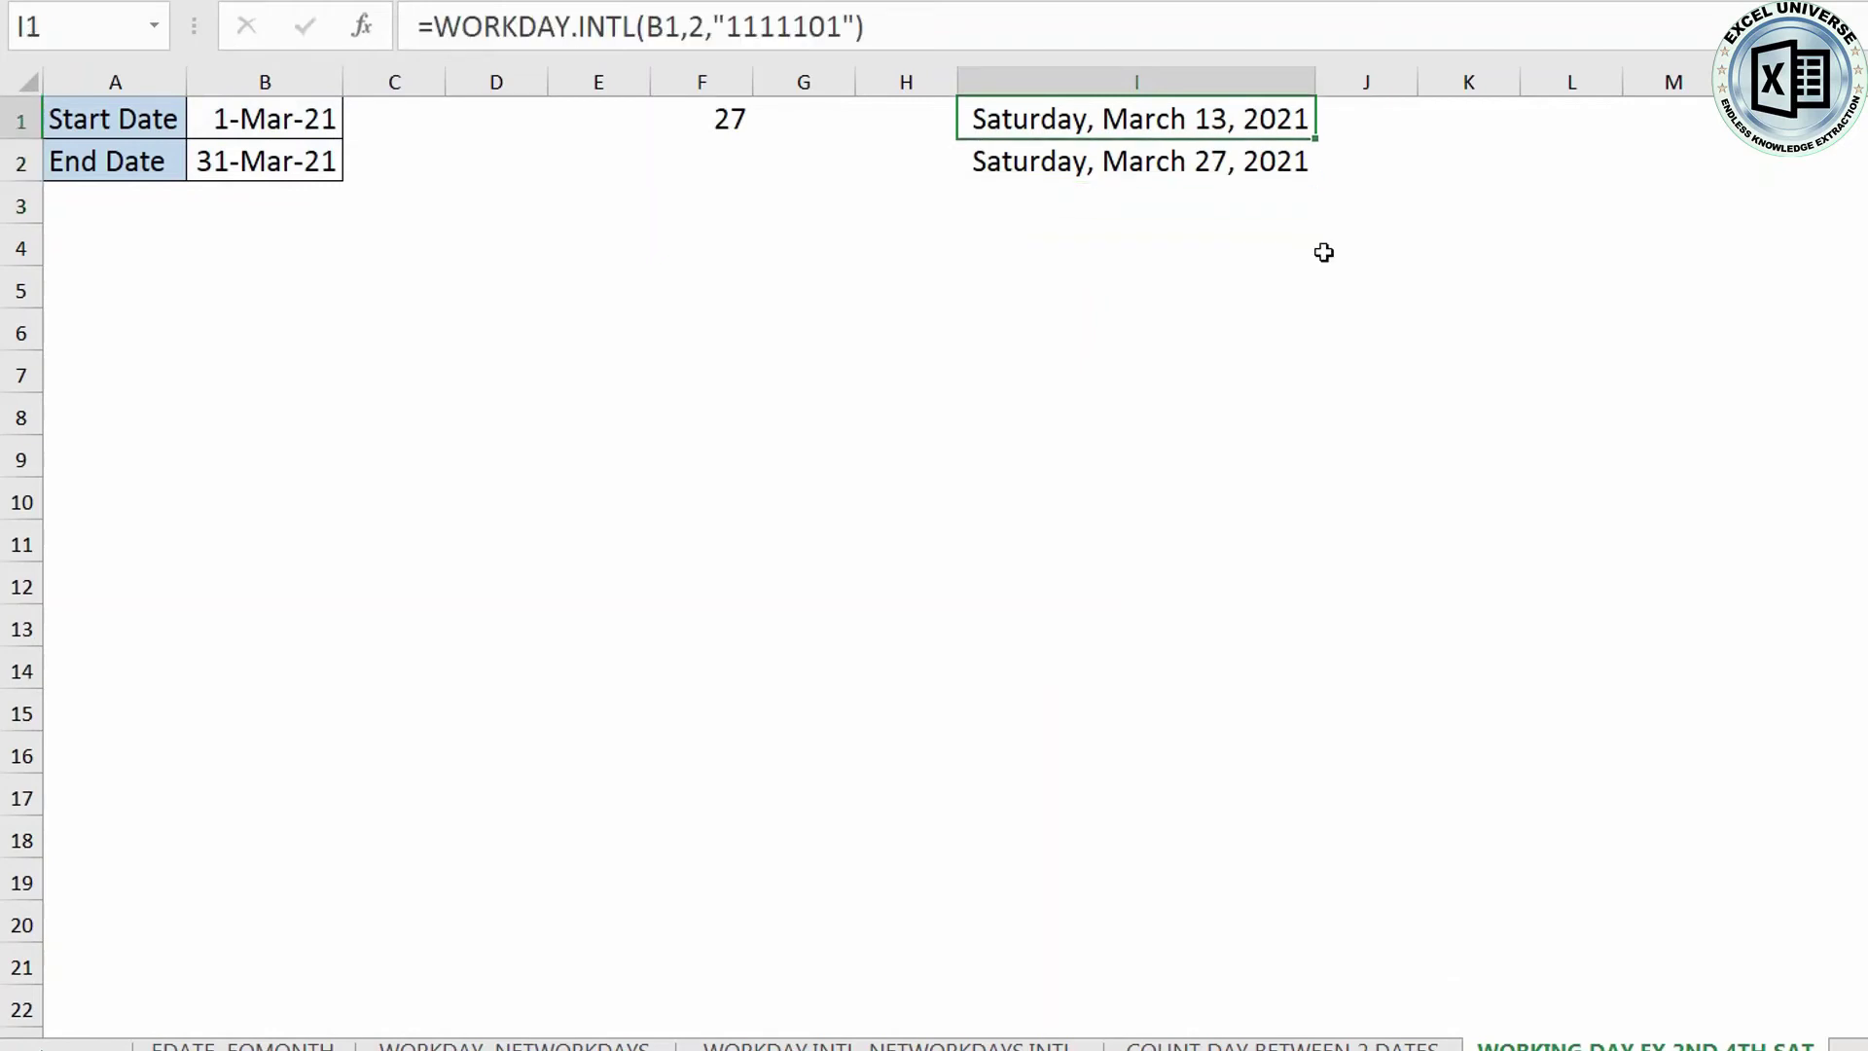
- Add I1:I2 as the holidays argument of the NETWORKDAYS.INTL formula in F1
{"action": "left_click", "coordinate": [692, 121]}
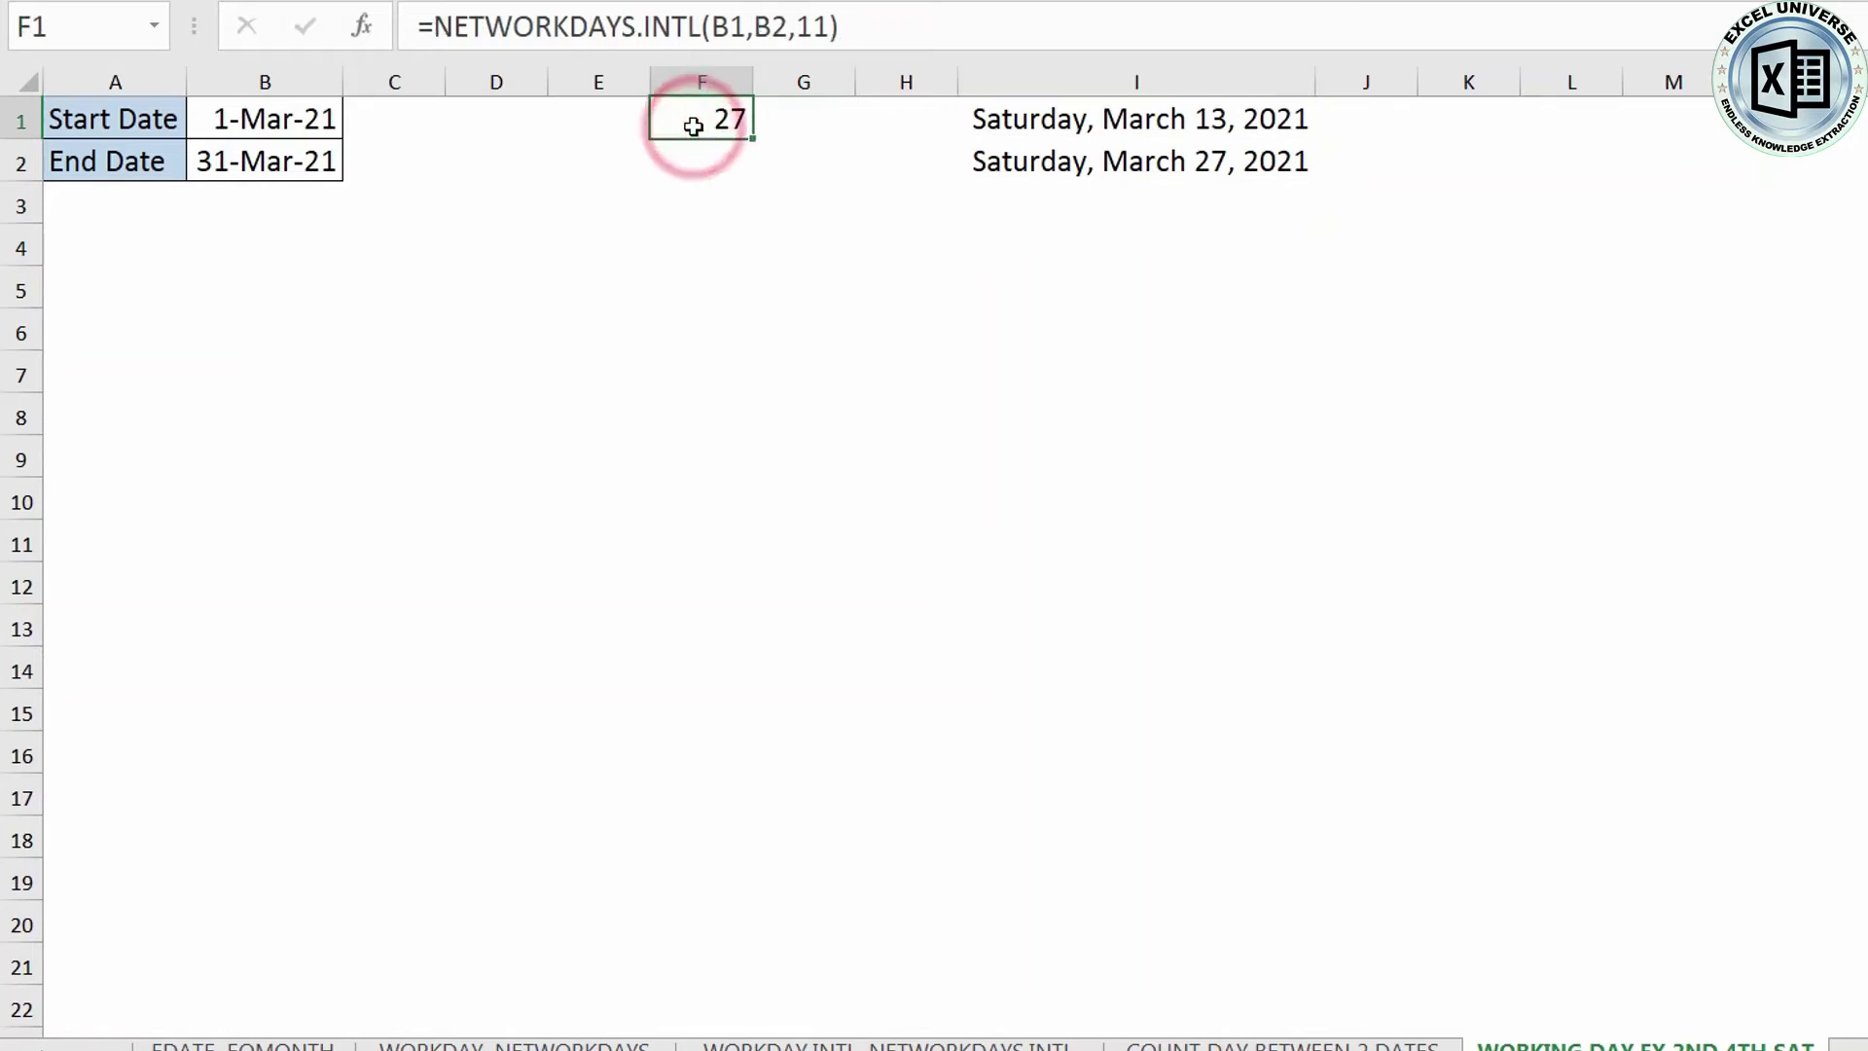
{"action": "key", "text": "F2"}
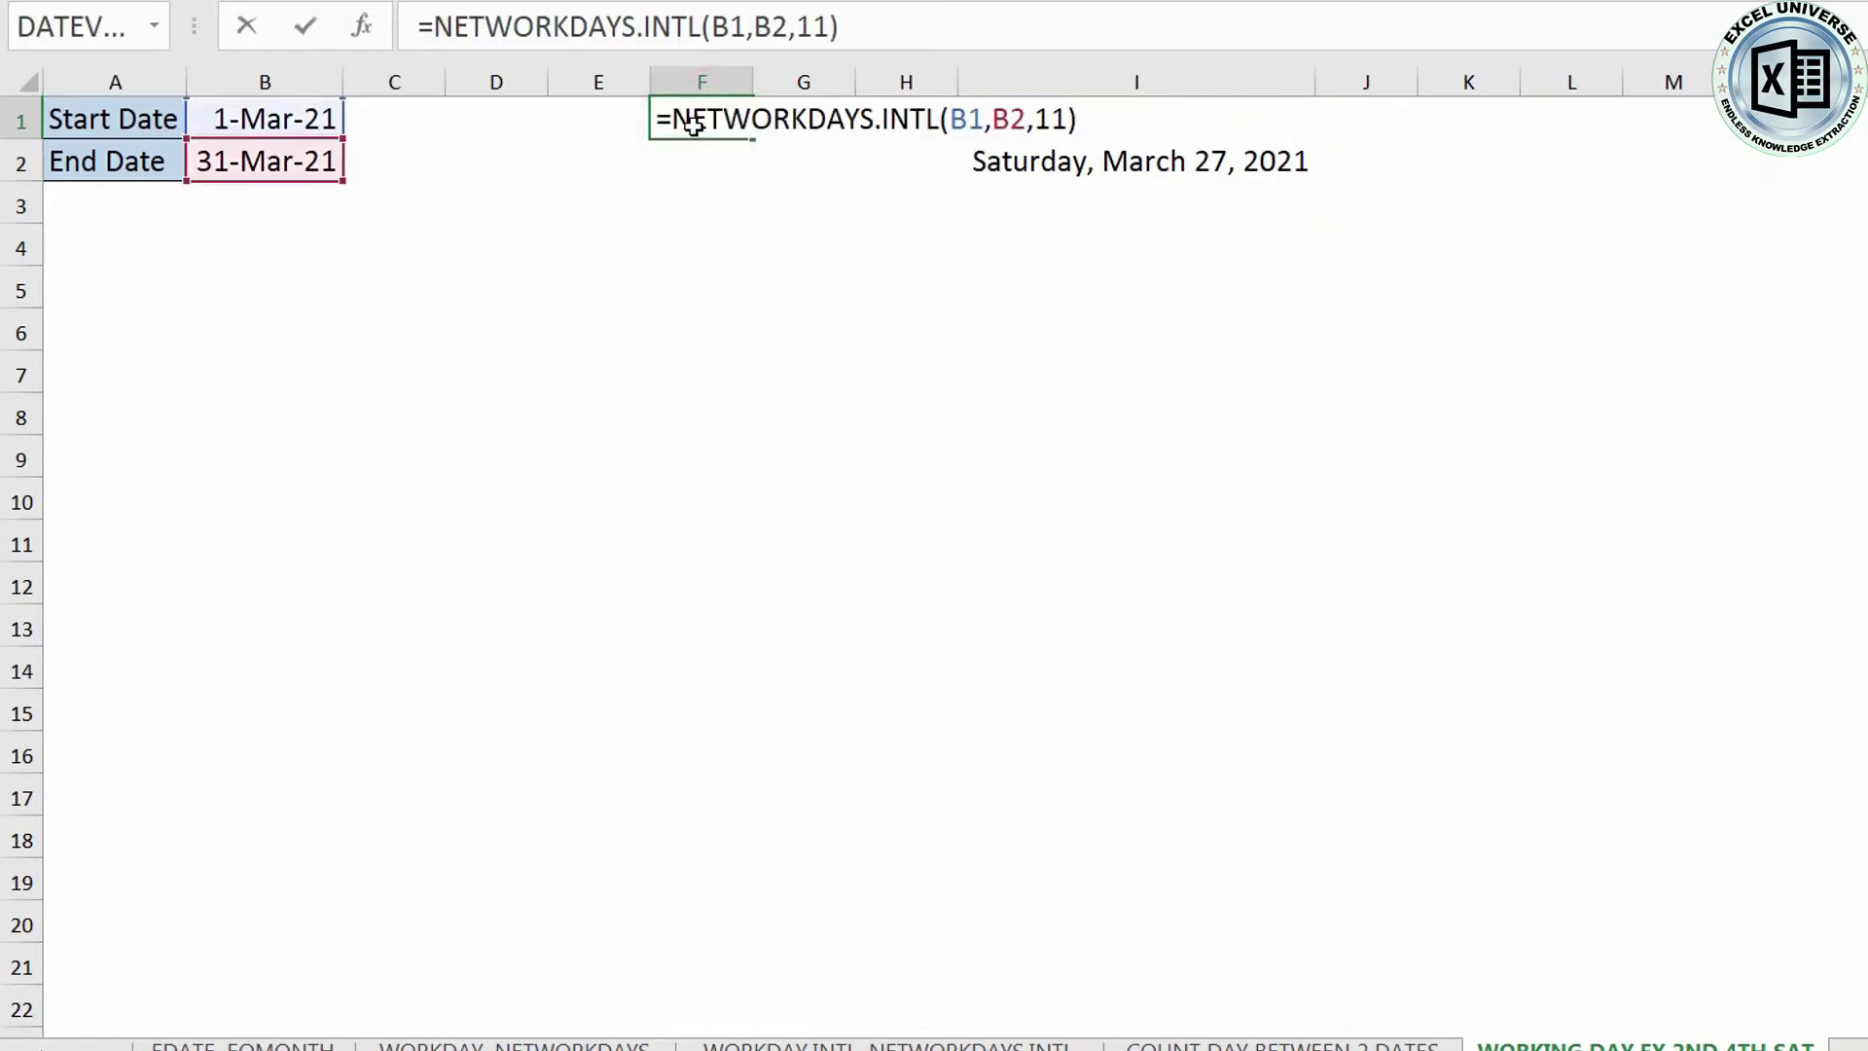
{"action": "key", "text": "Left"}
{"action": "type", "text": ","}
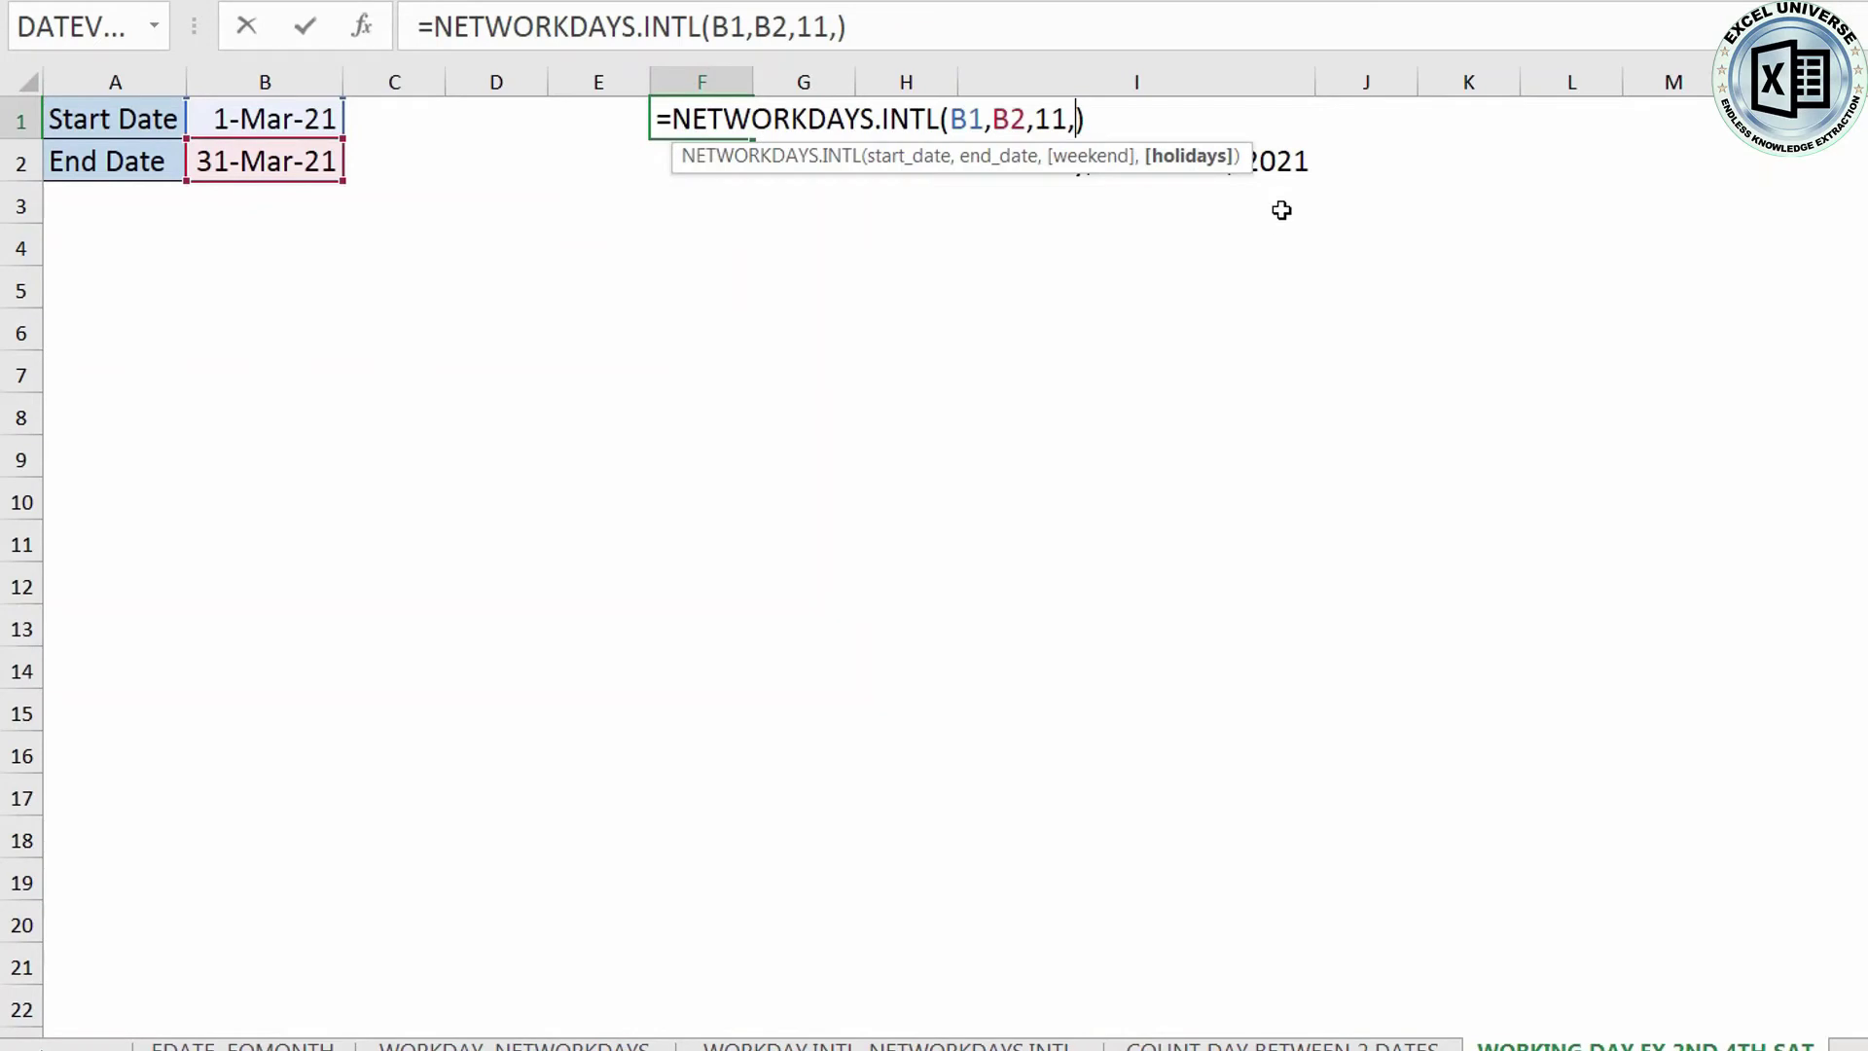
{"action": "left_click_drag", "start_coordinate": [1300, 160], "coordinate": [1294, 97]}
{"action": "key", "text": "Return"}
{"action": "key", "text": "Up"}
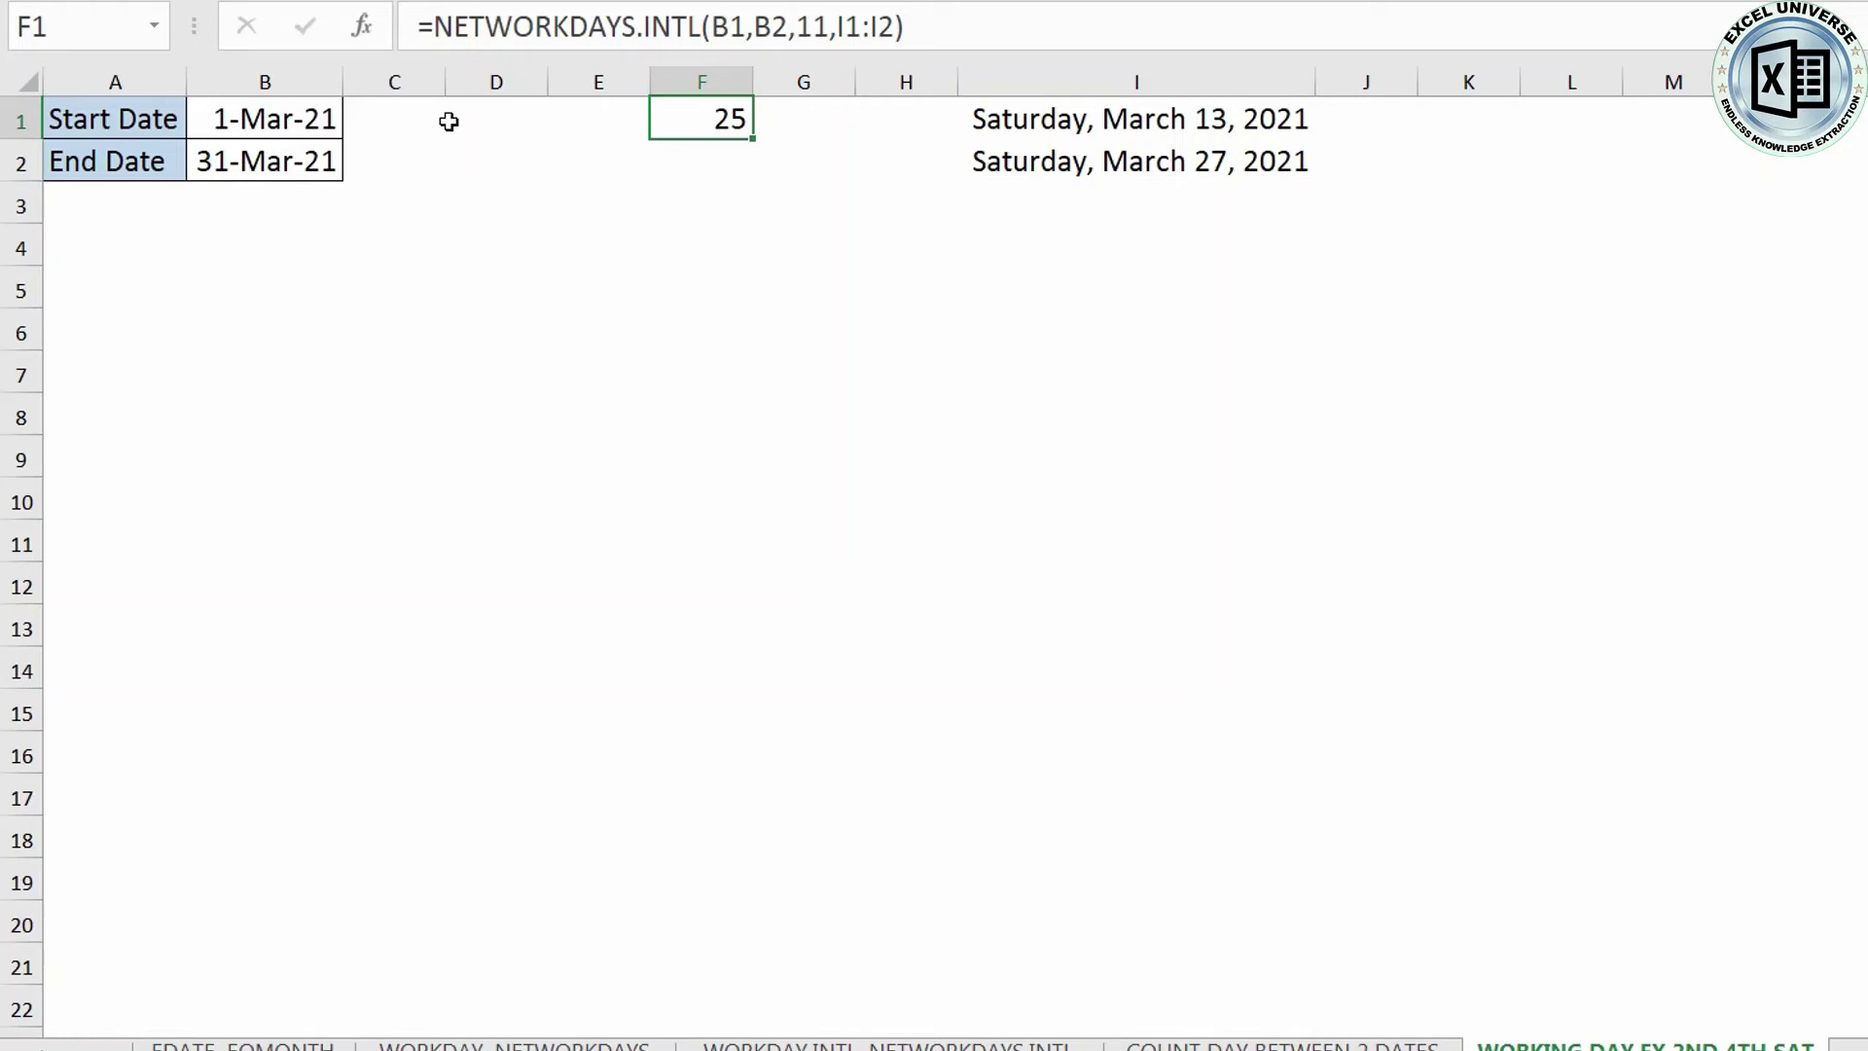
- Set the end date in B2 to 31 Dec and check the working-day count in F1
{"action": "left_click", "coordinate": [298, 148]}
{"action": "key", "text": "ctrl+z"}
{"action": "type", "text": "31 Dec"}
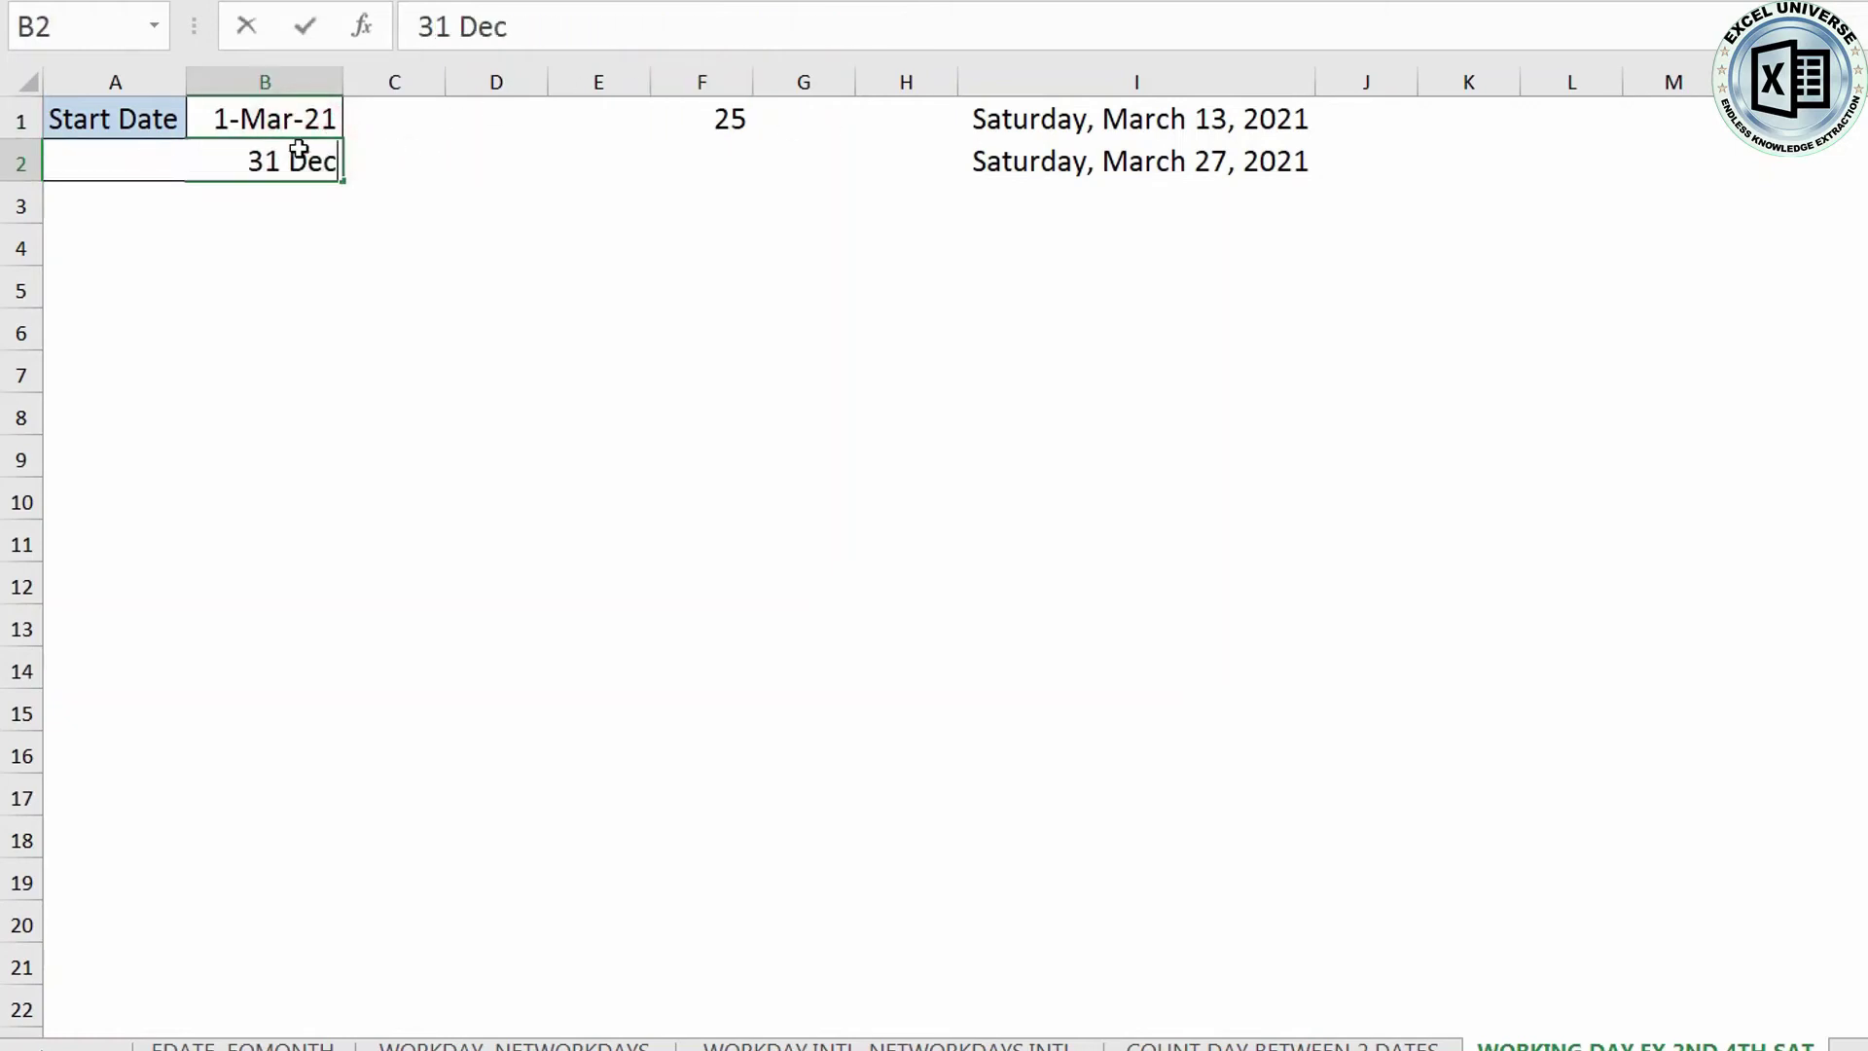
{"action": "key", "text": "Return"}
{"action": "key", "text": "Up"}
{"action": "key", "text": "Right"}
{"action": "key", "text": "Up"}
{"action": "key", "text": "Right"}
{"action": "key", "text": "Right"}
{"action": "key", "text": "Right"}
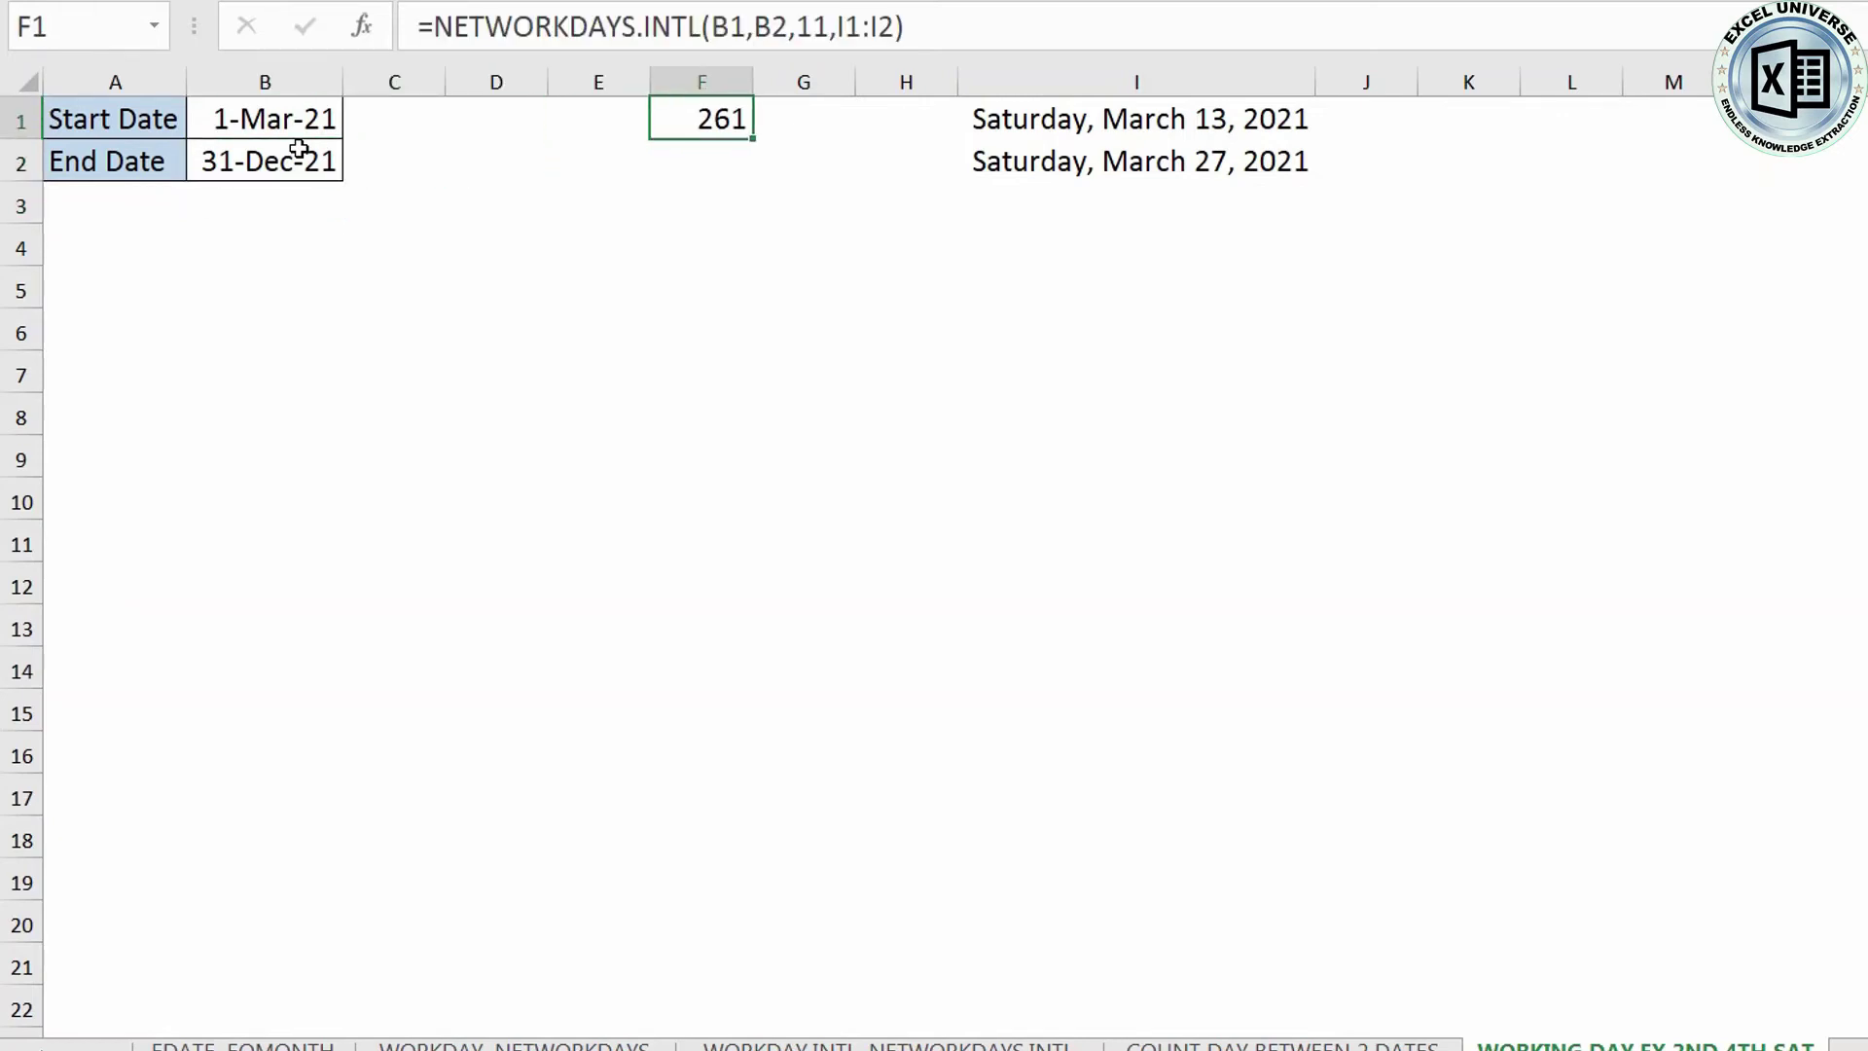
{"action": "key", "text": "Right"}
{"action": "key", "text": "Right"}
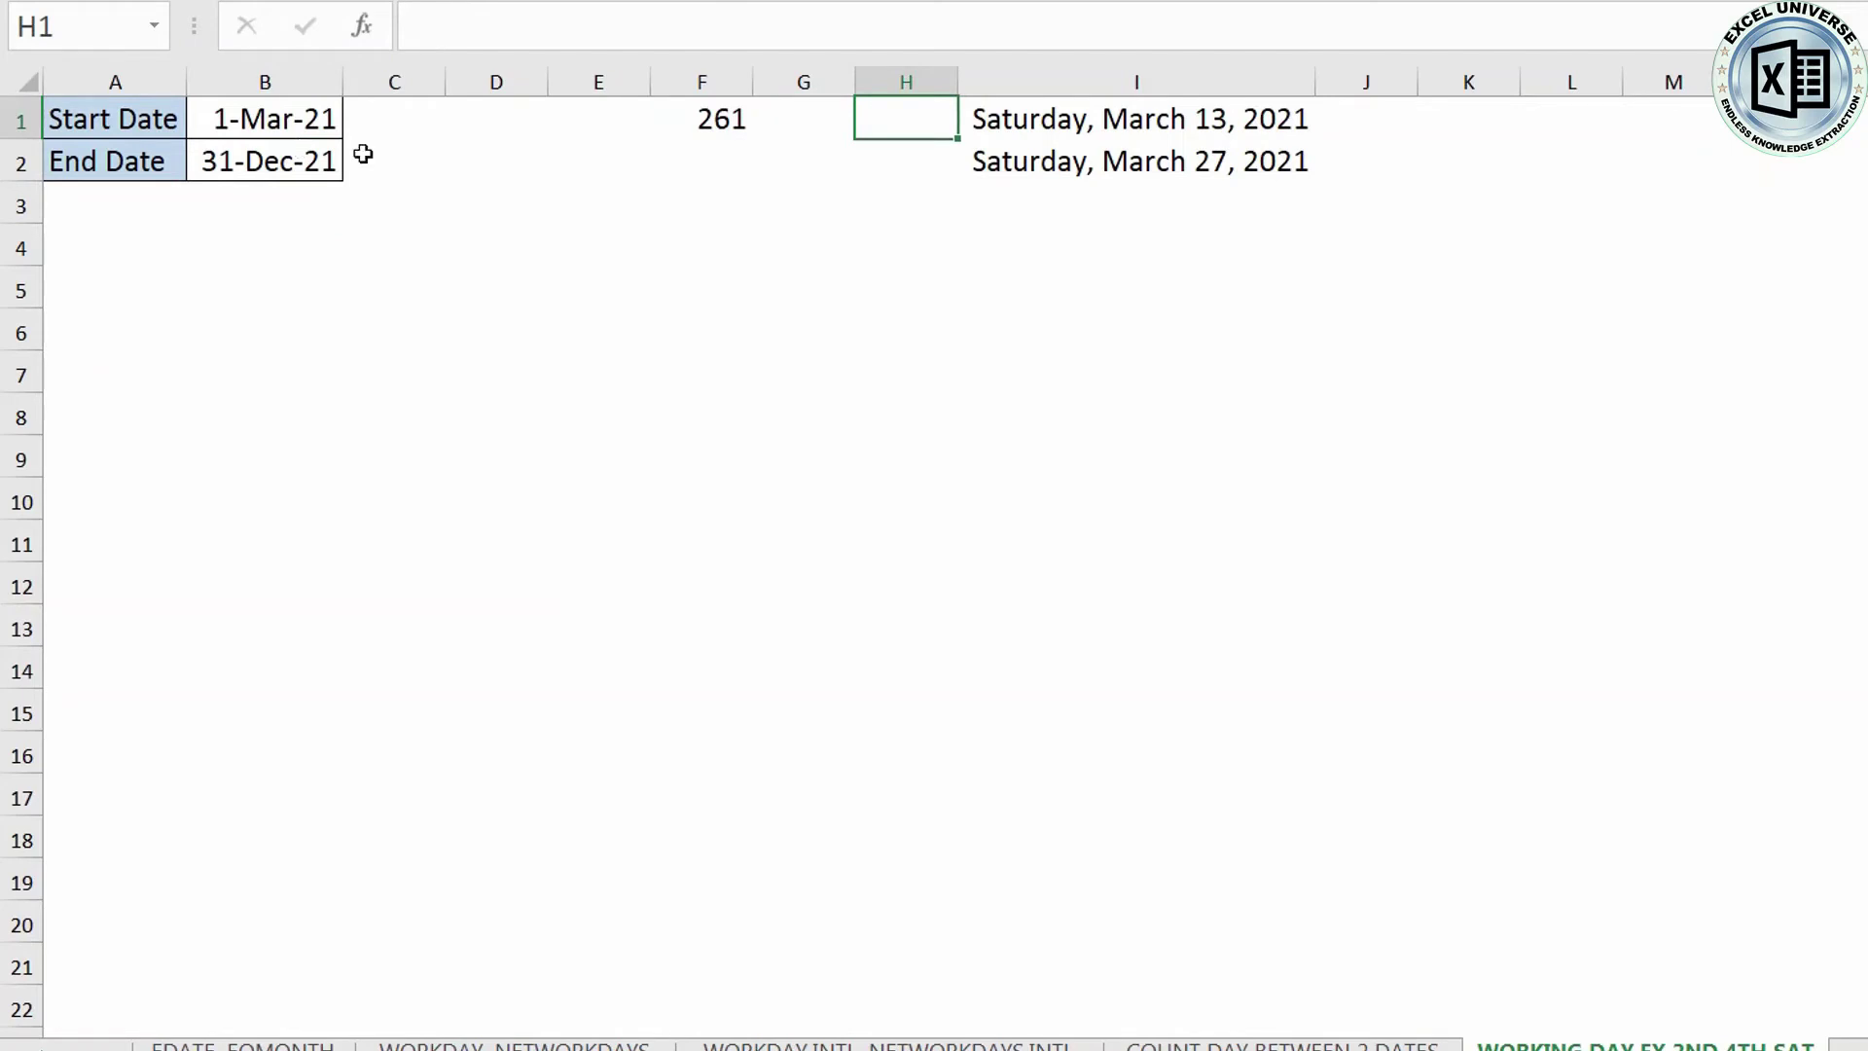
- Examine the two Saturday dates in I1:I2 and the start date argument B1 in I1's WORKDAY.INTL formula
{"action": "left_click_drag", "start_coordinate": [1119, 119], "coordinate": [1149, 162]}
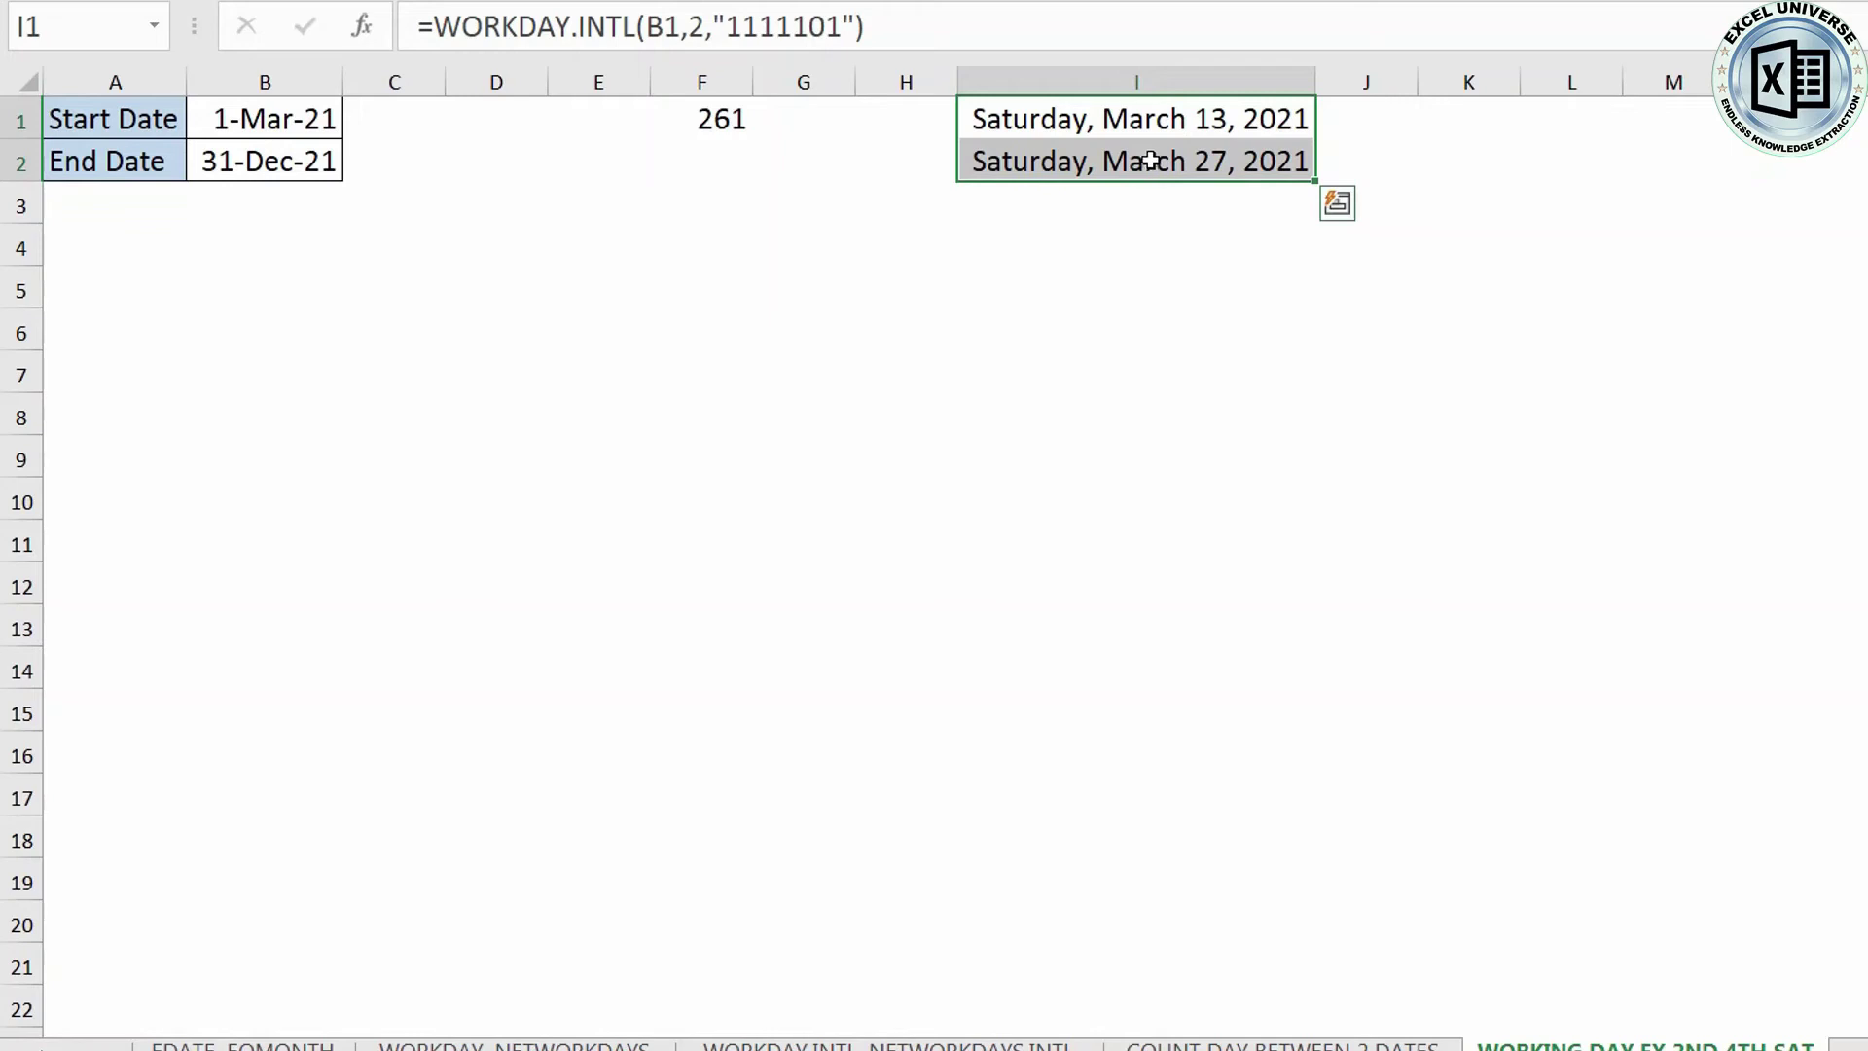
{"action": "double_click", "coordinate": [1158, 117]}
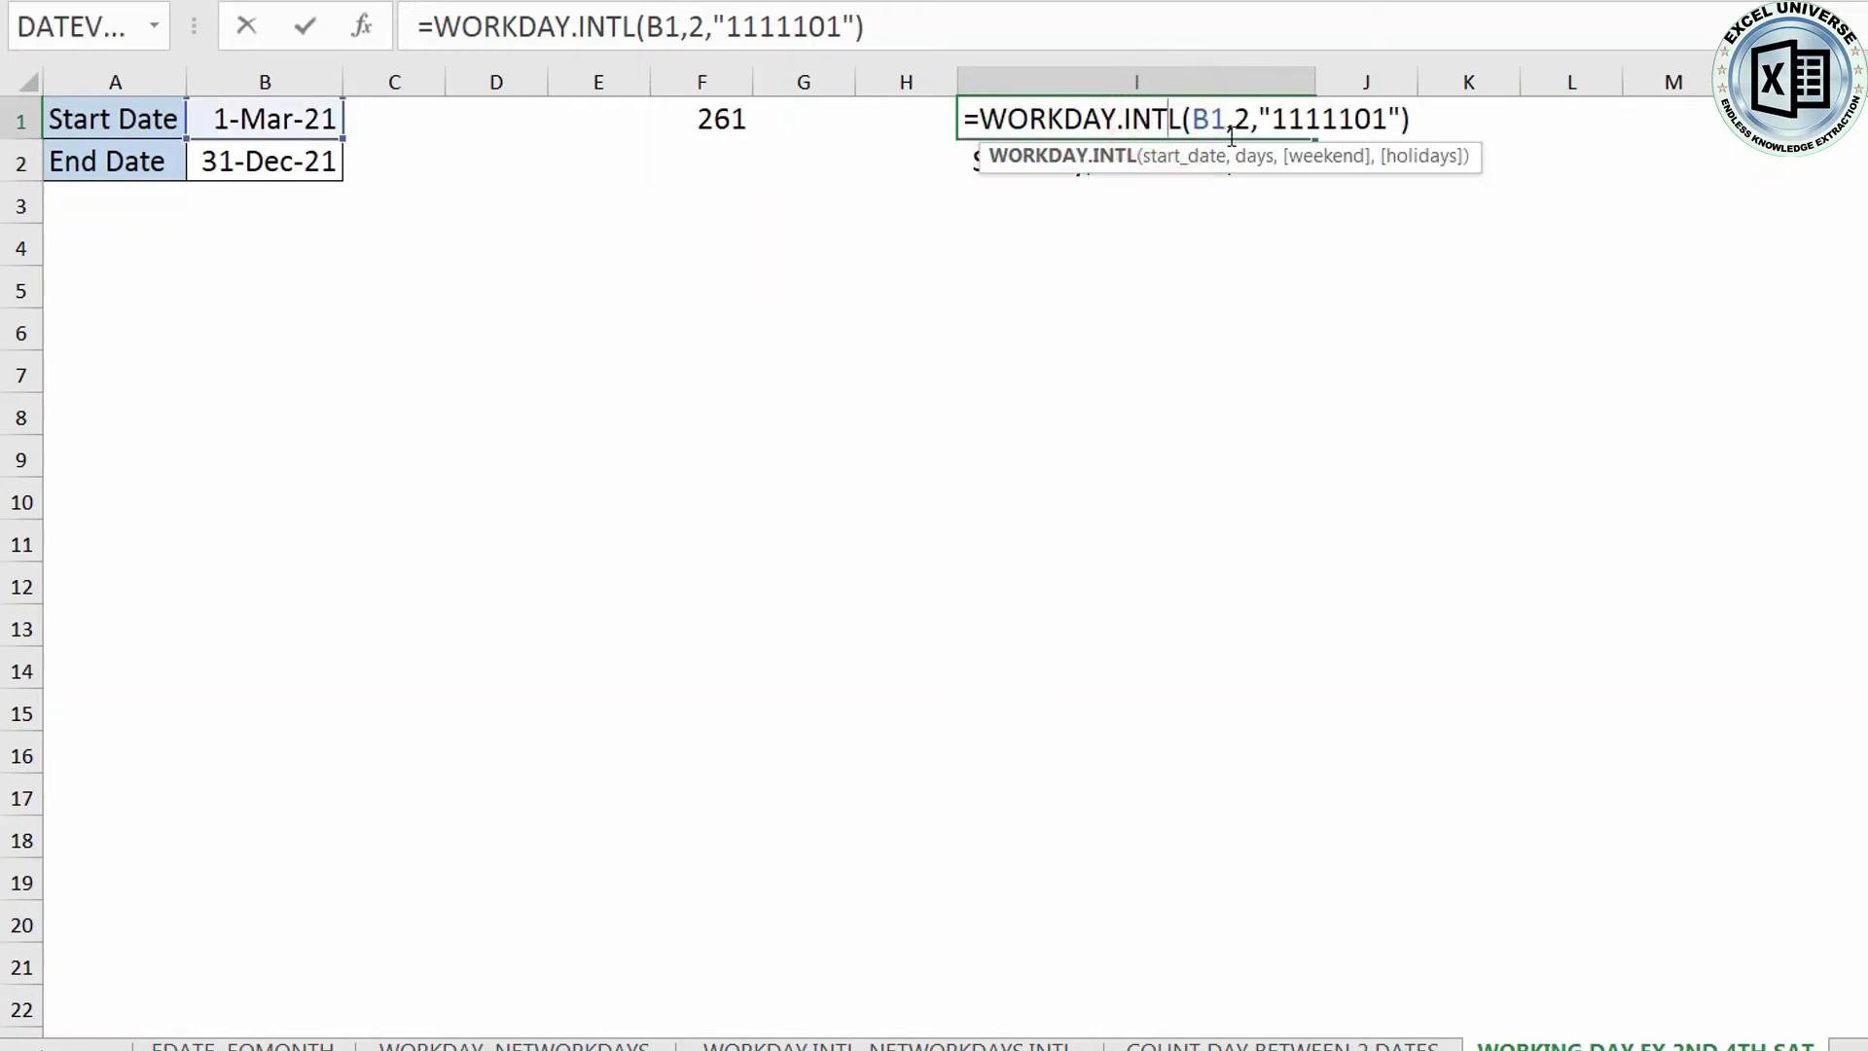
{"action": "left_click", "coordinate": [1236, 134]}
{"action": "key", "text": "Left"}
{"action": "key", "text": "Left"}
{"action": "key", "text": "Left"}
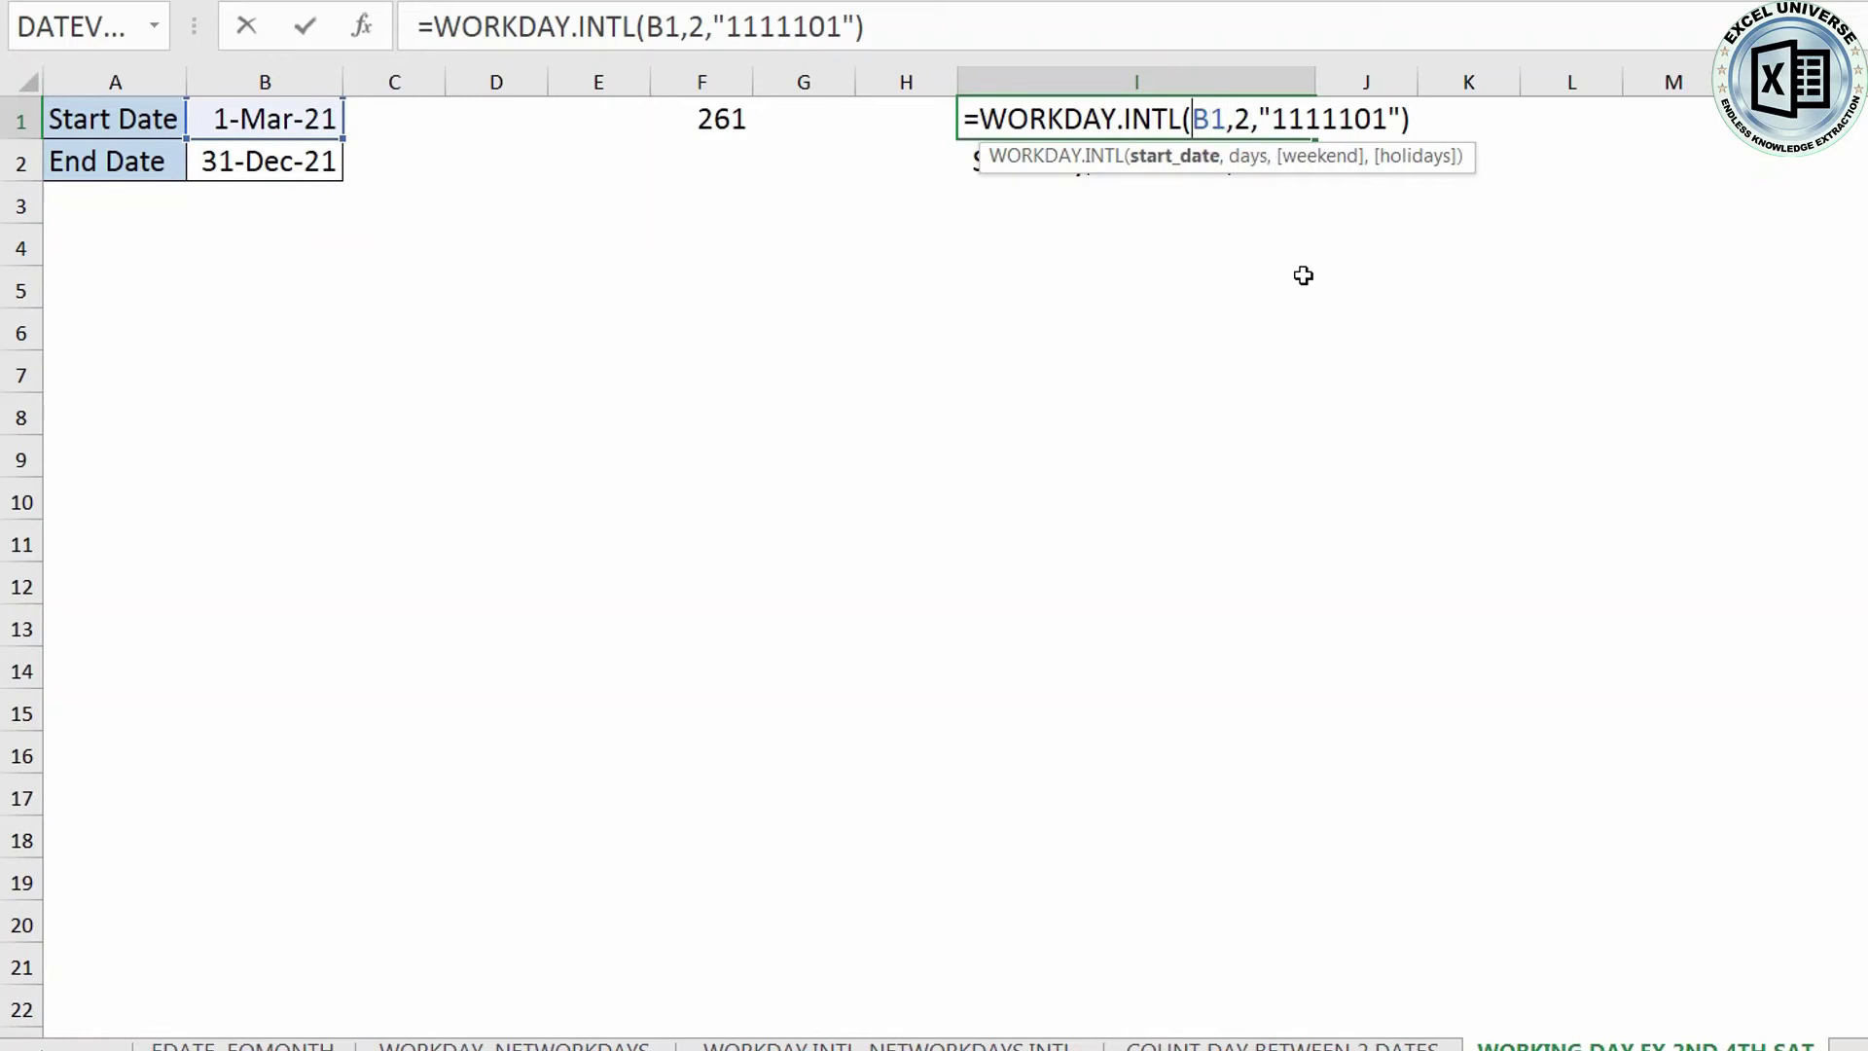
{"action": "key", "text": "shift+Right"}
{"action": "key", "text": "shift+Right"}
{"action": "key", "text": "ctrl+Return"}
{"action": "left_click", "coordinate": [1376, 129]}
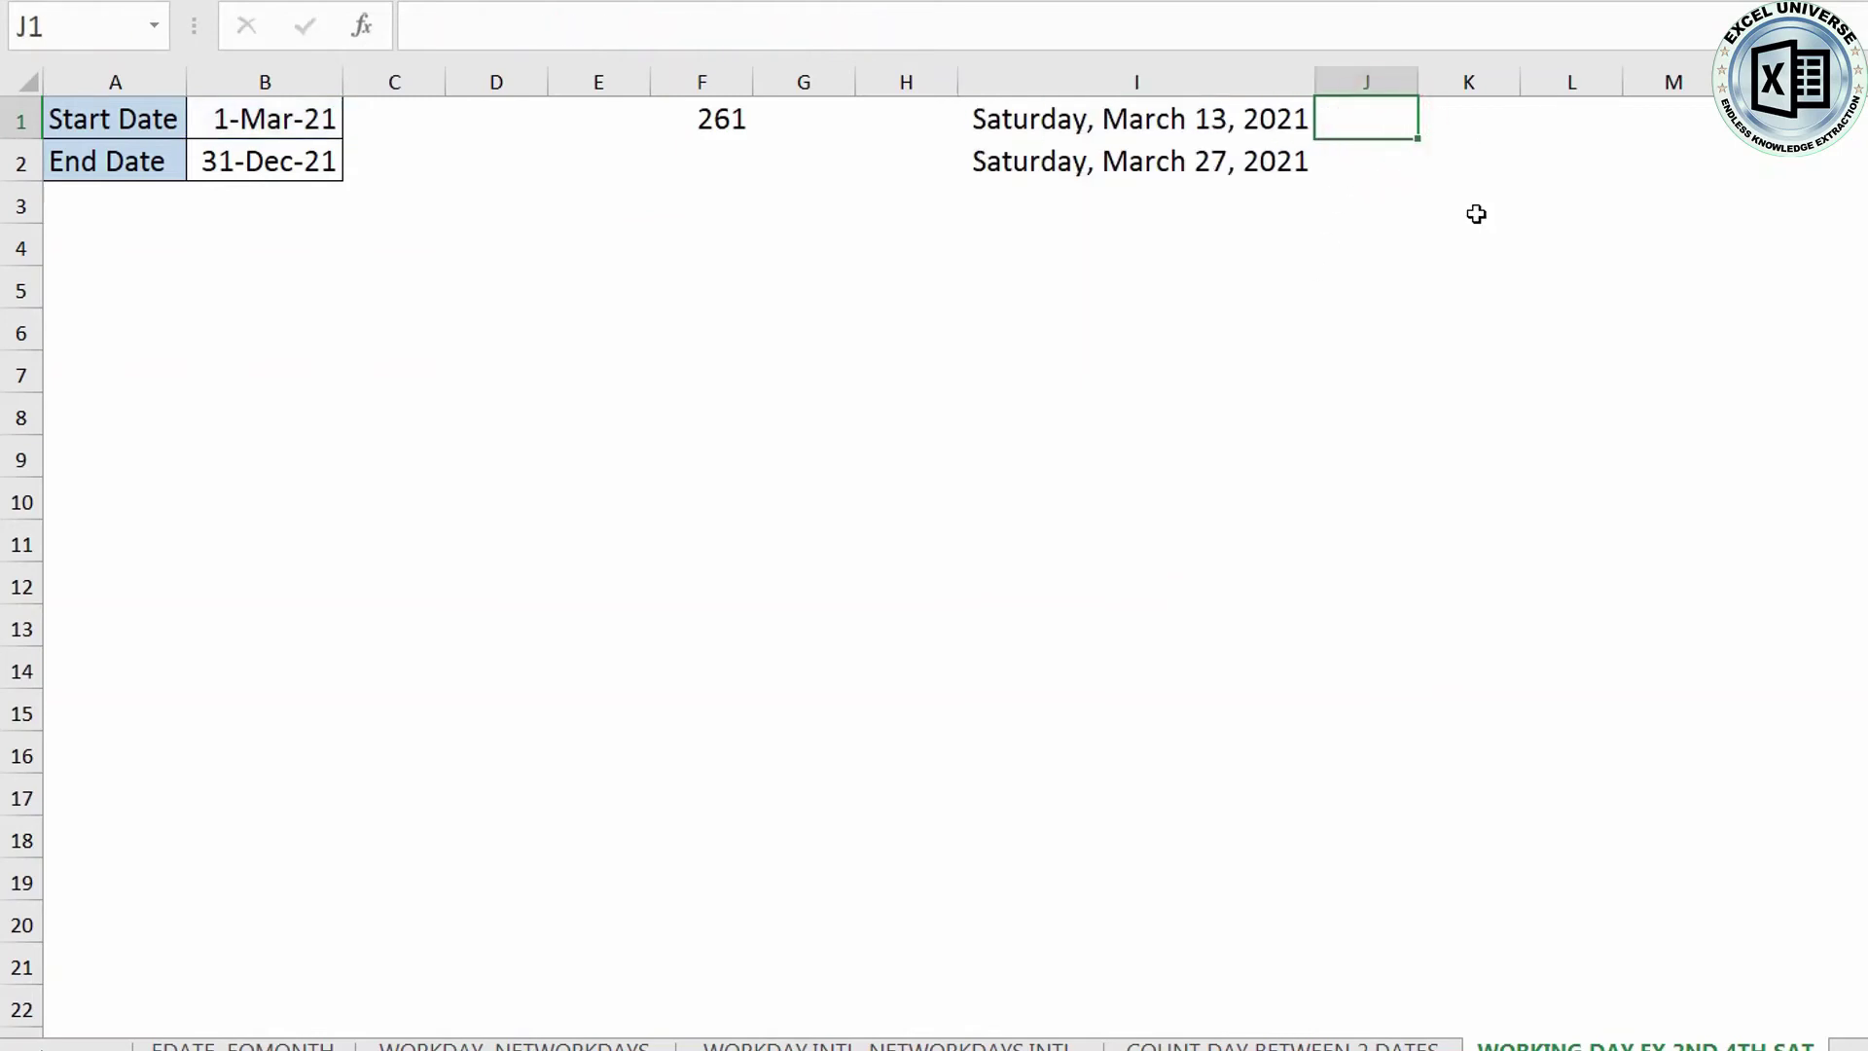
- Enter =DATE(YEAR(B1),ROW(1:12),1) in J1 as an array formula
{"action": "type", "text": "=dat"}
{"action": "key", "text": "Tab"}
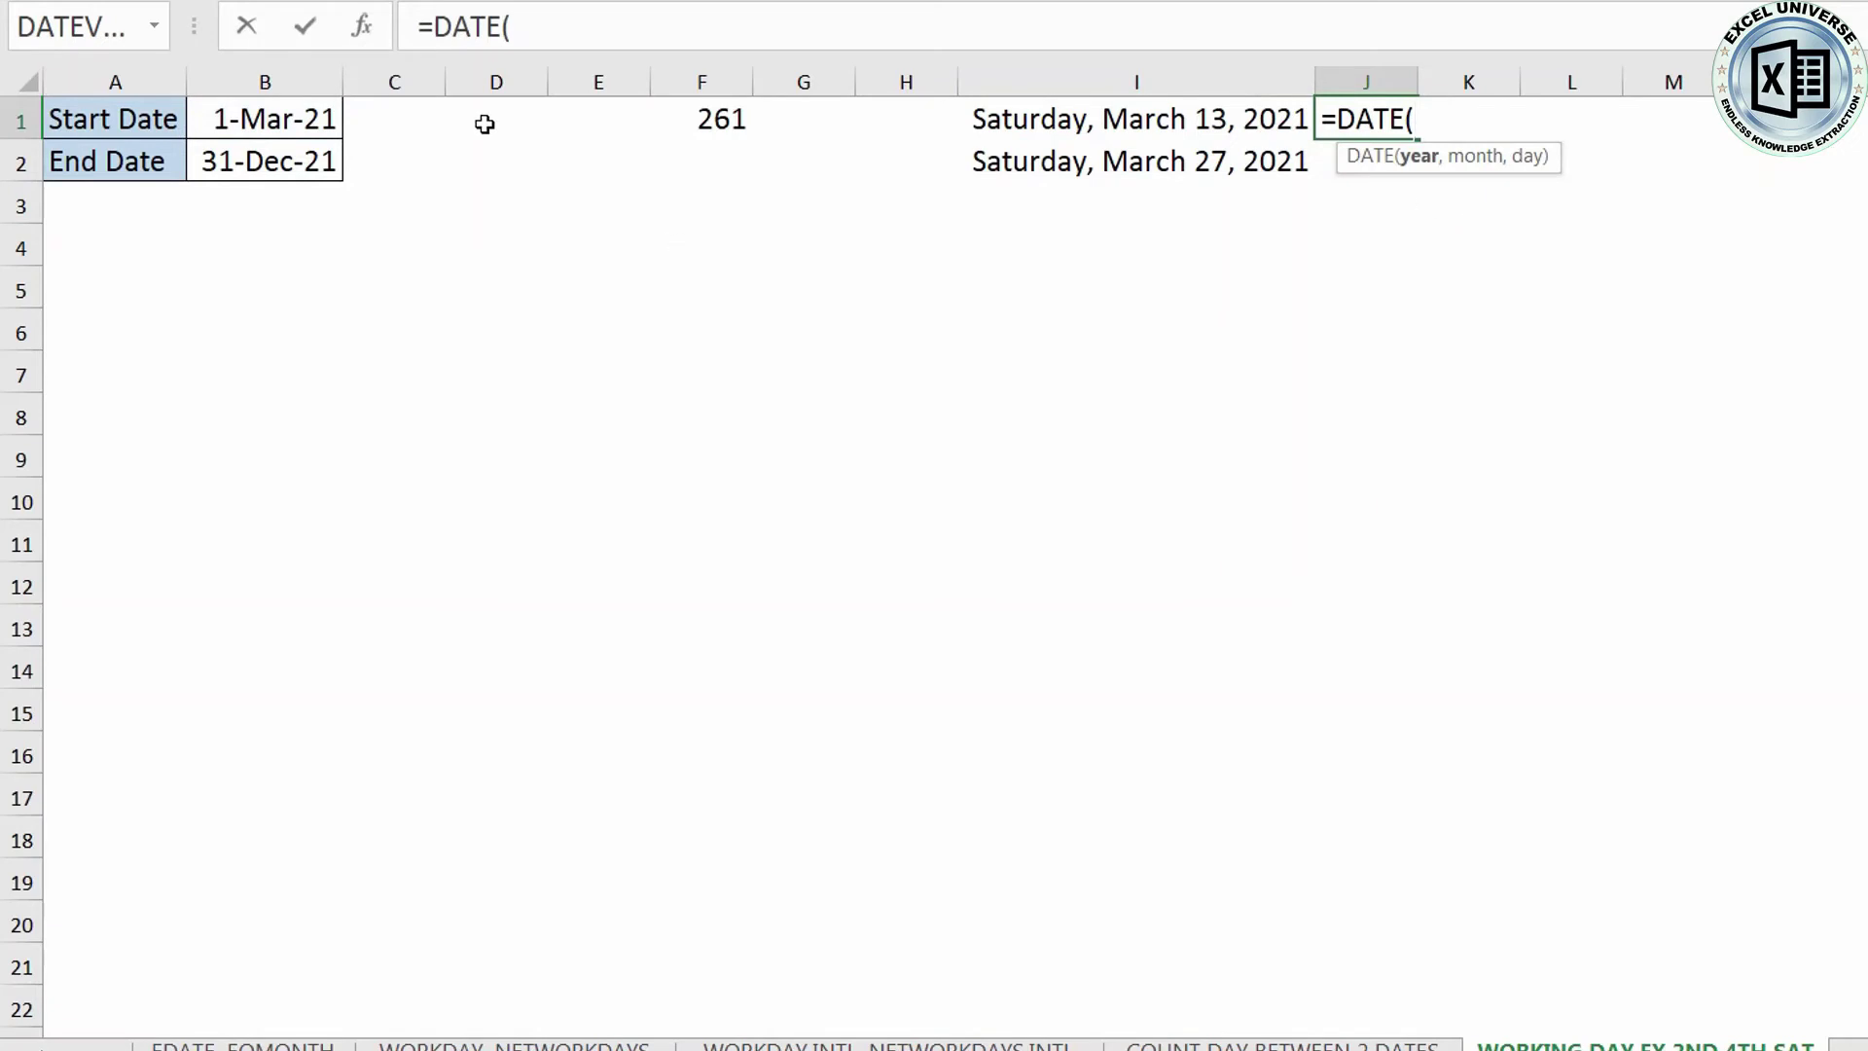
{"action": "type", "text": "ye"}
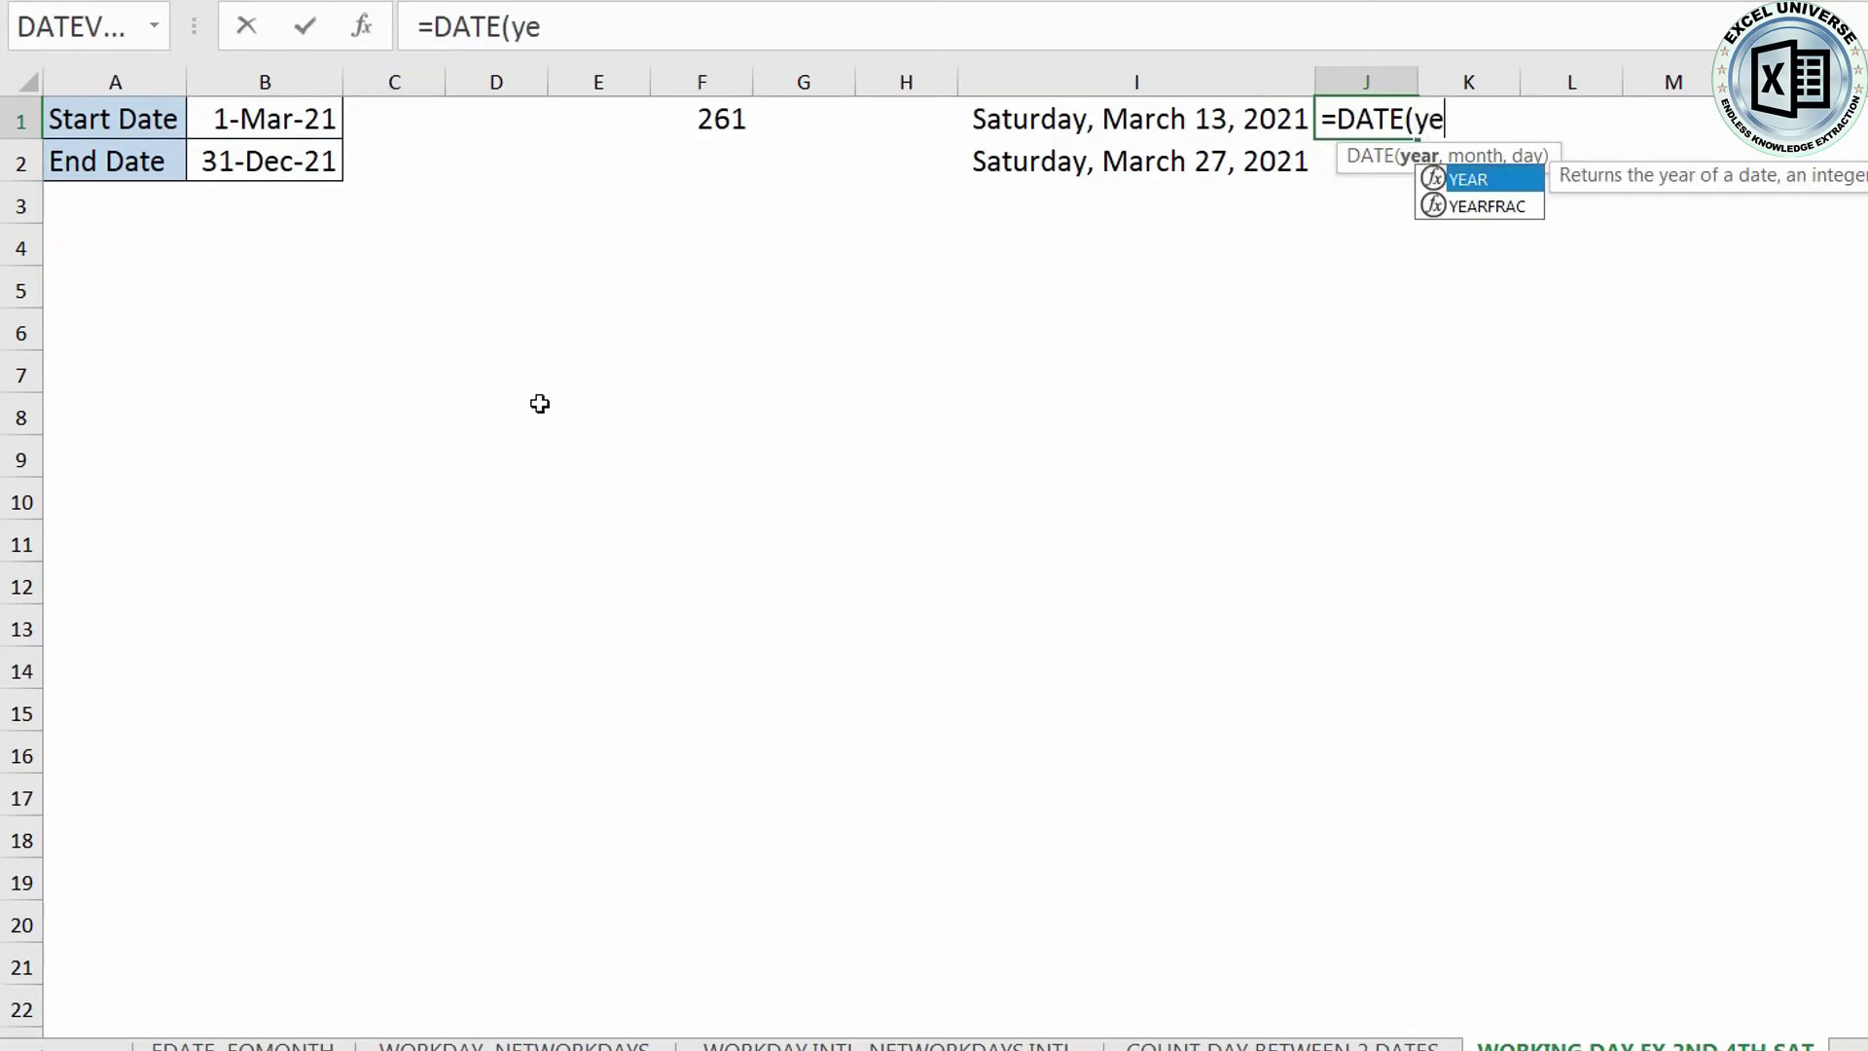
{"action": "key", "text": "Tab"}
{"action": "left_click", "coordinate": [253, 119]}
{"action": "type", "text": "),"}
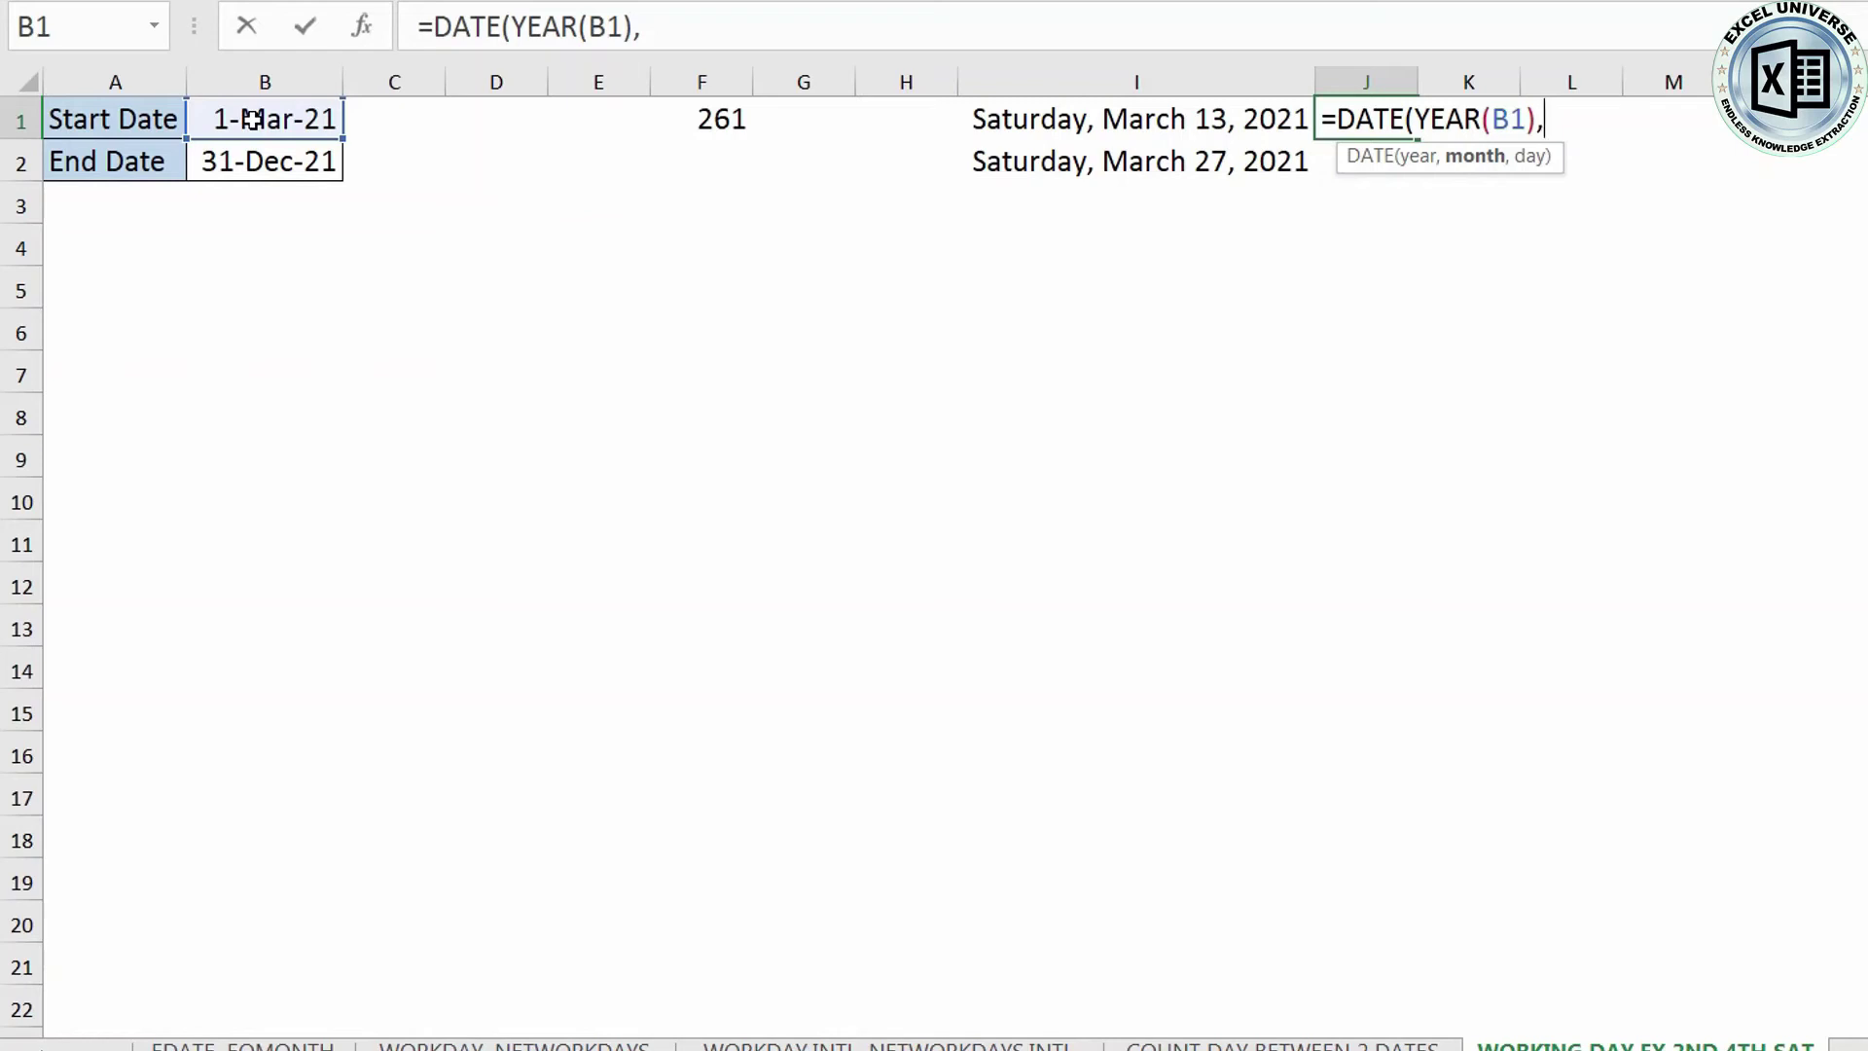
{"action": "type", "text": "row"}
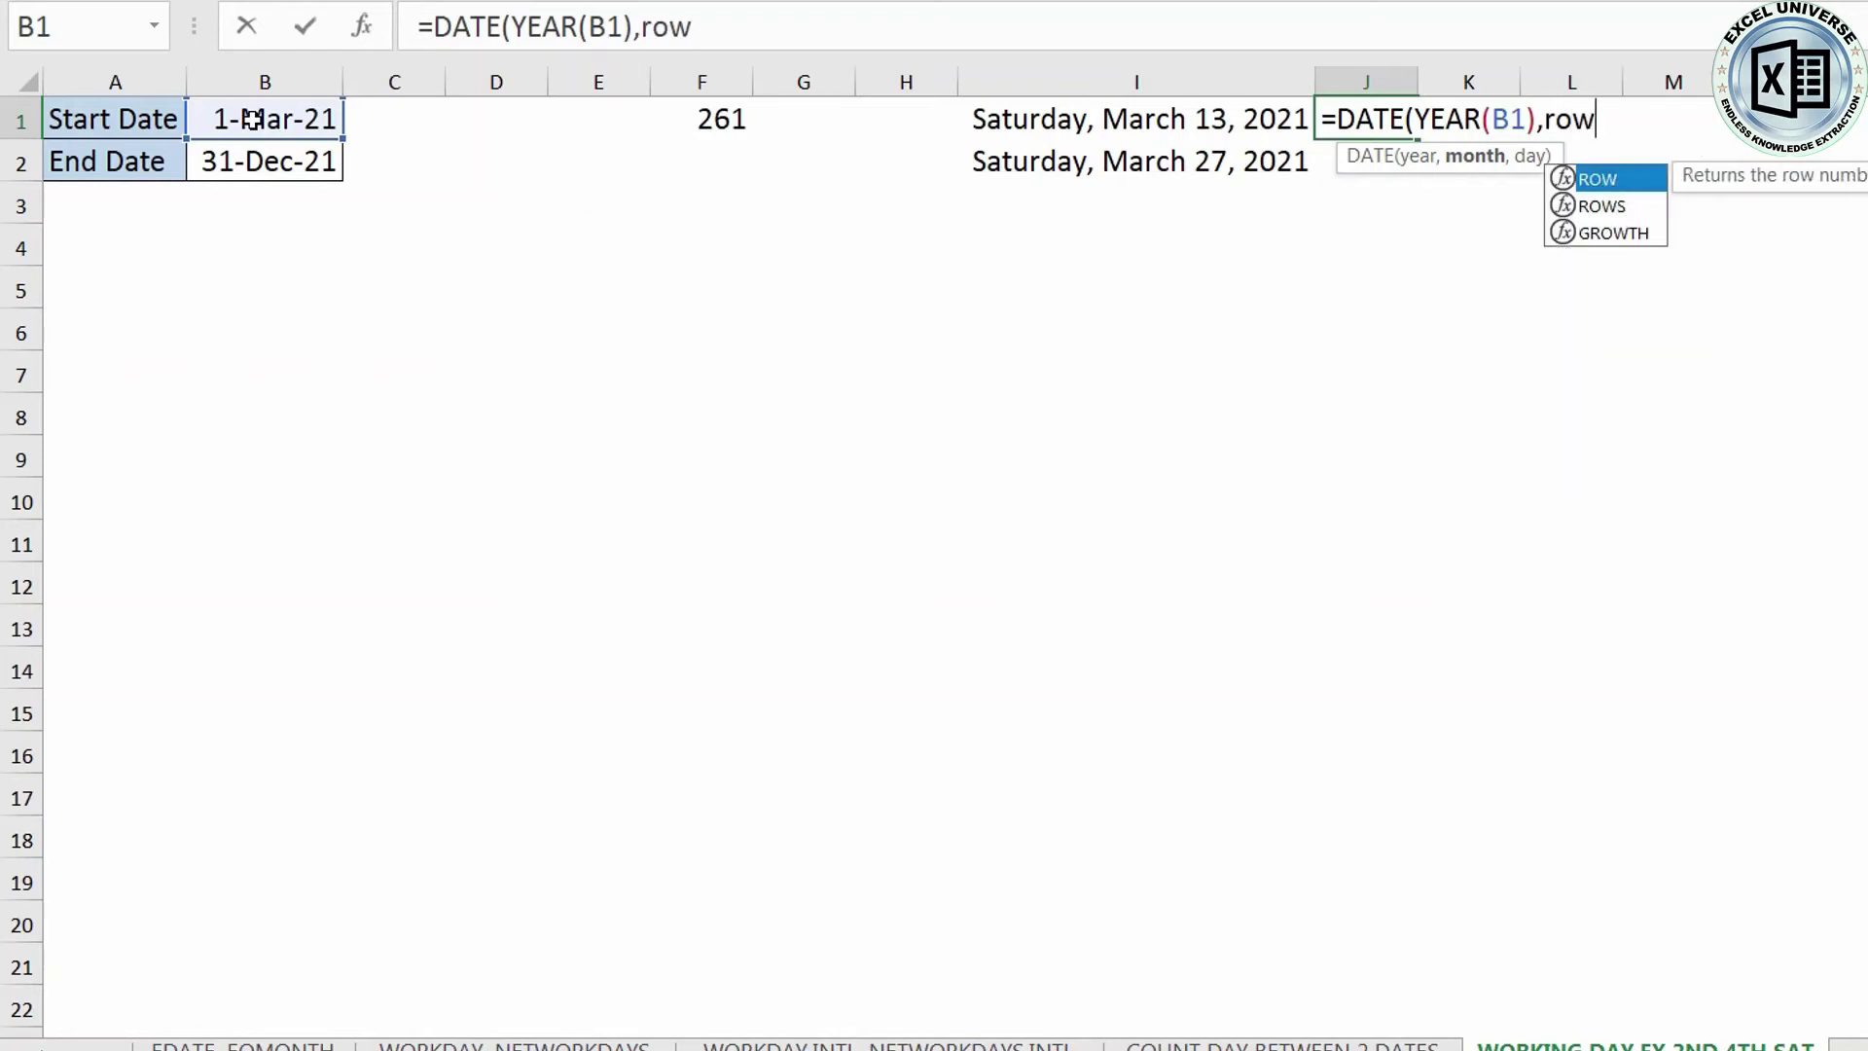
{"action": "key", "text": "Tab"}
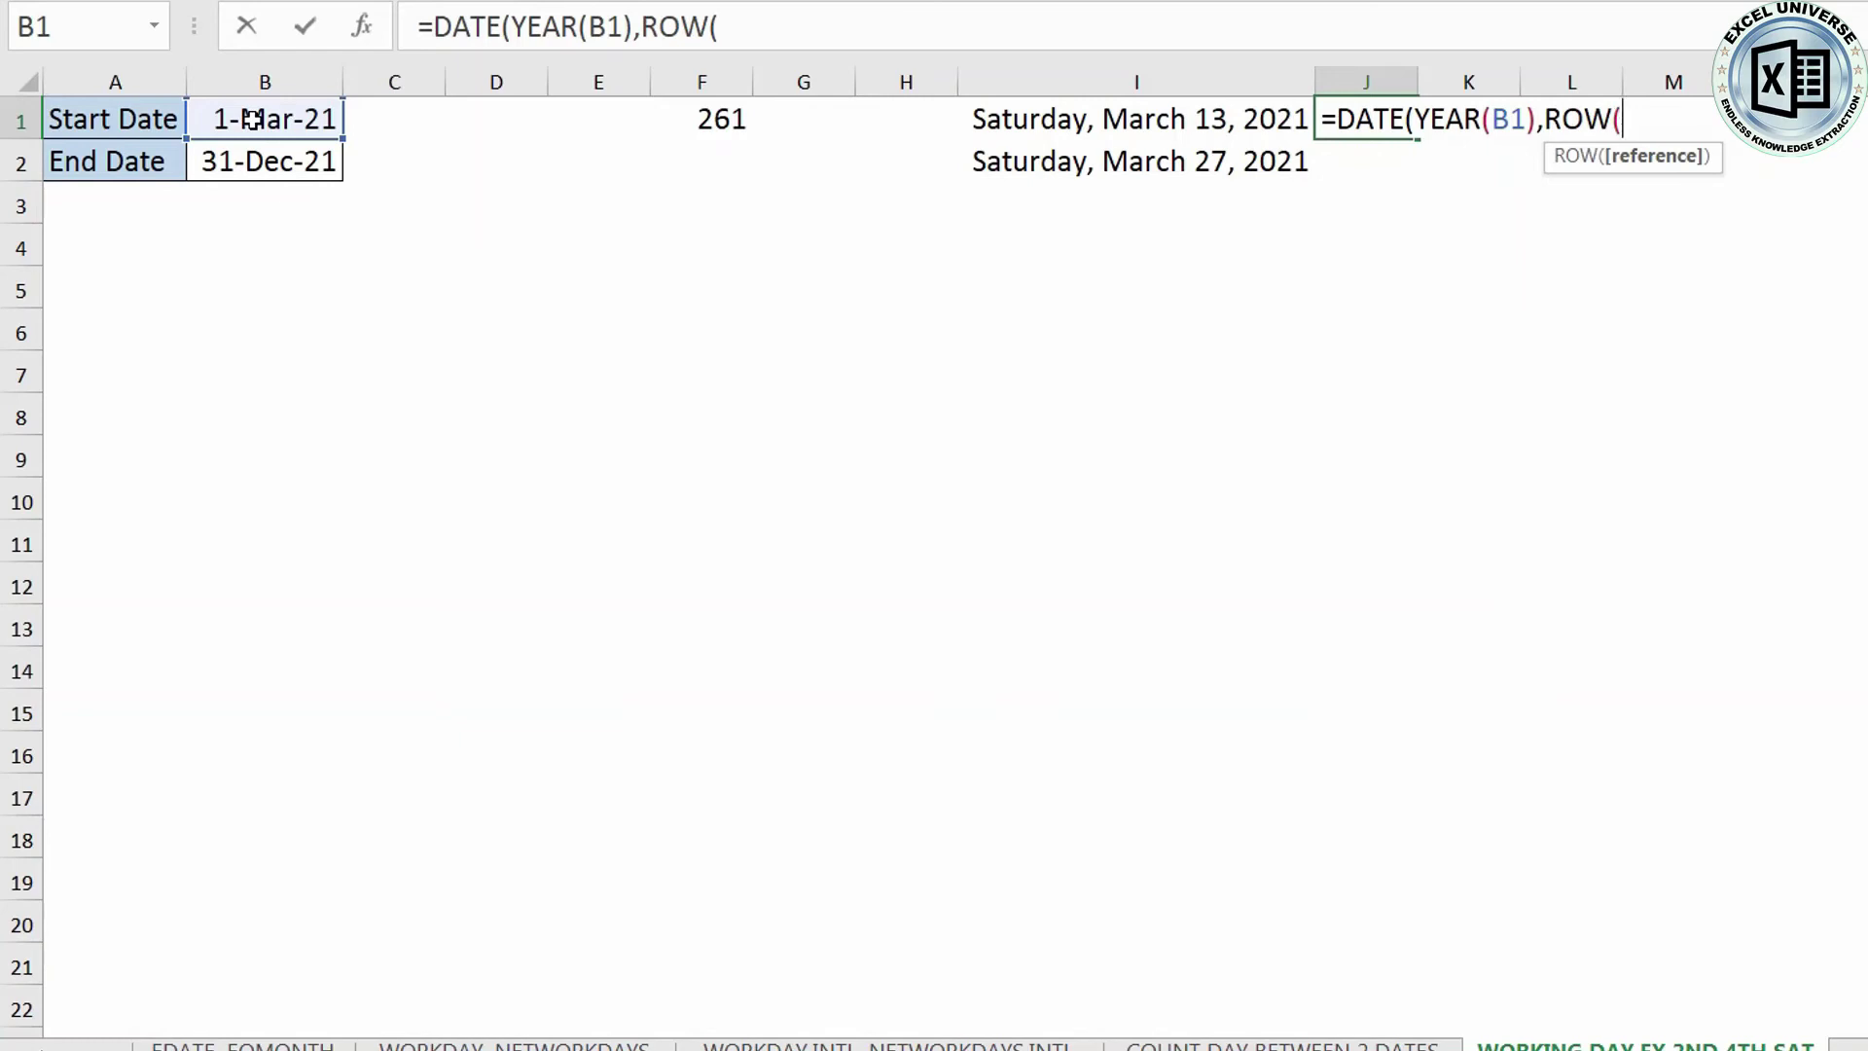
{"action": "type", "text": "1:12"}
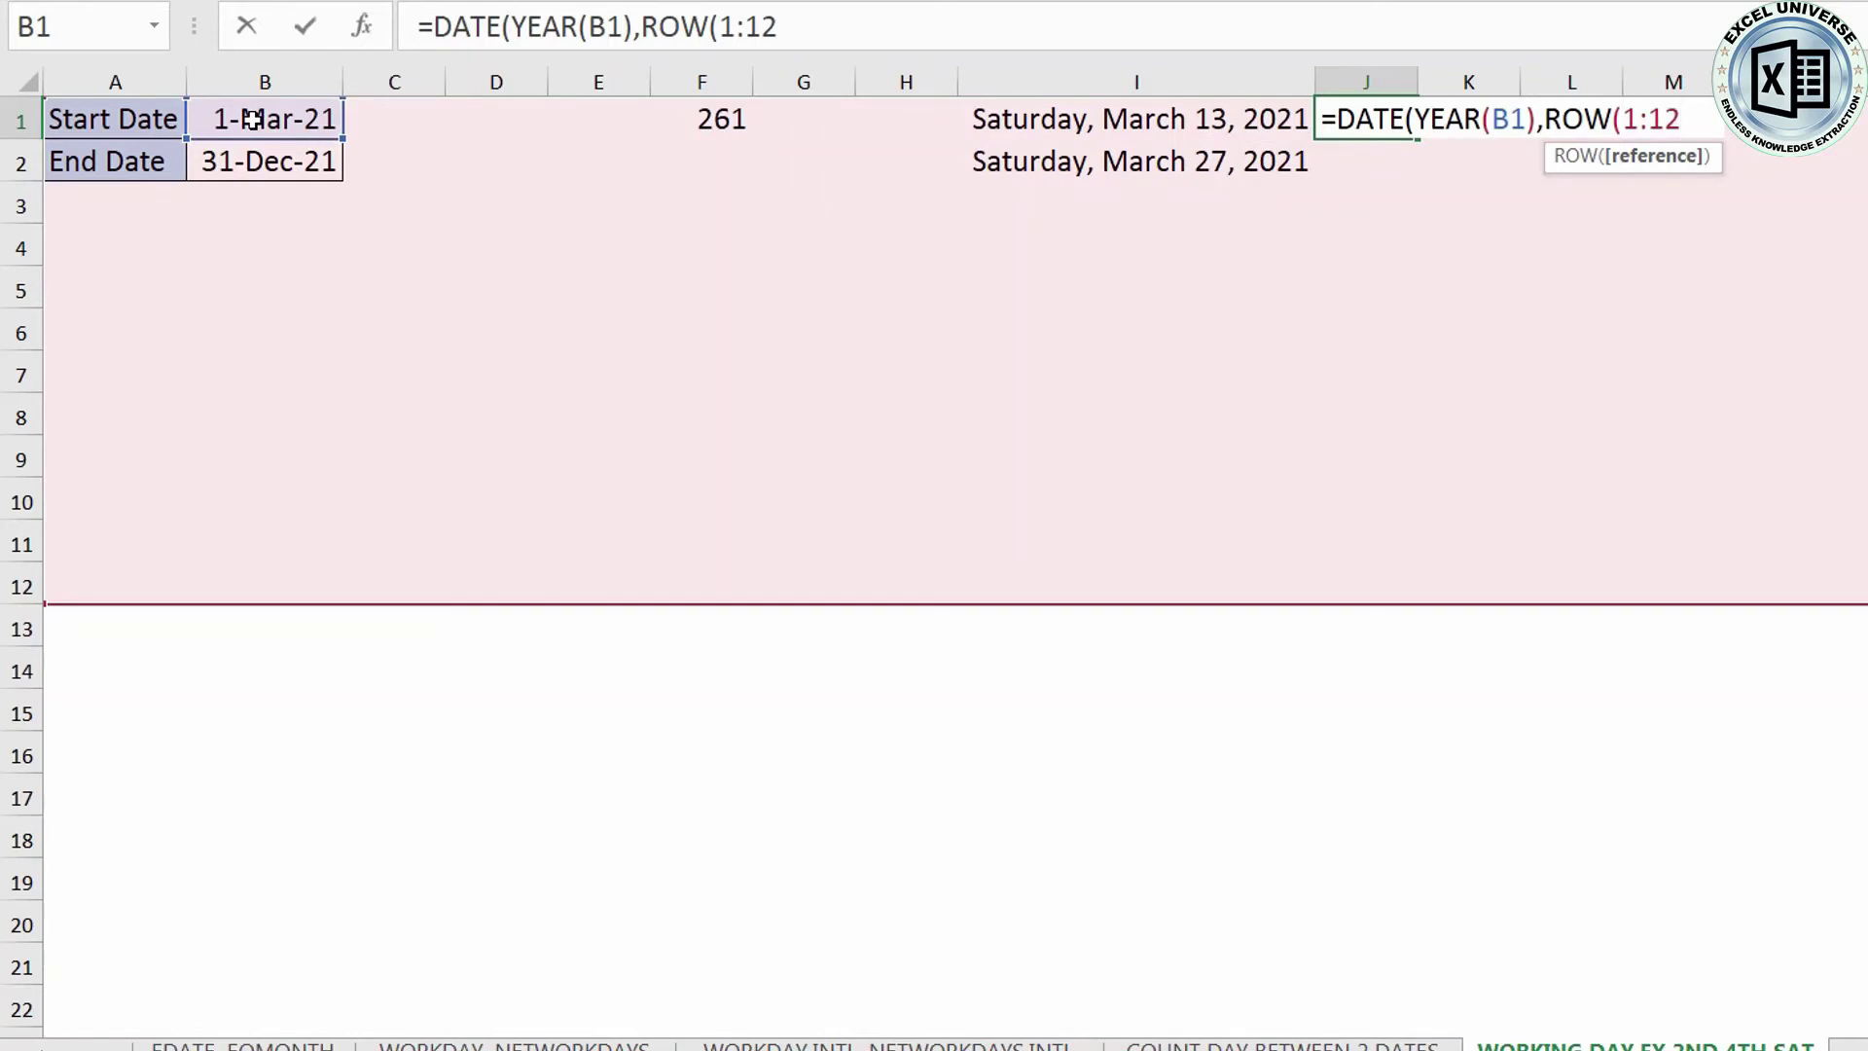
{"action": "type", "text": "),1"}
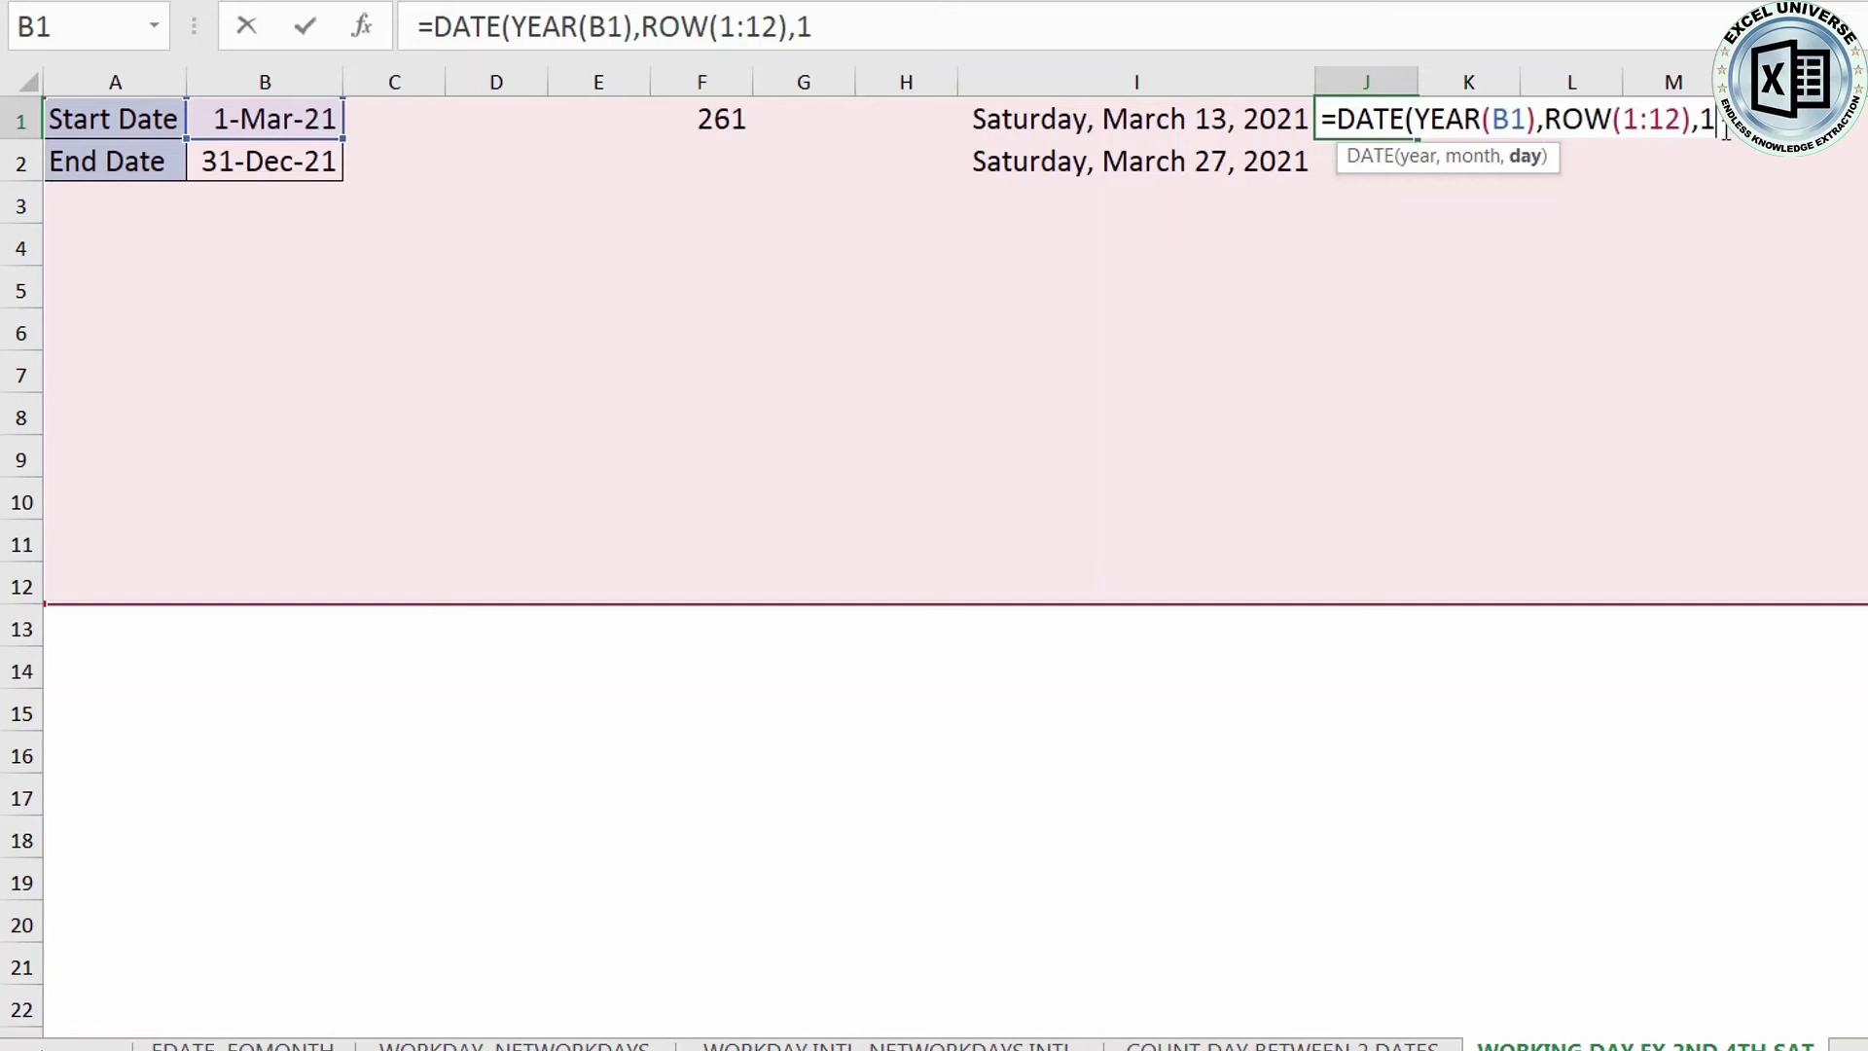
{"action": "type", "text": ")"}
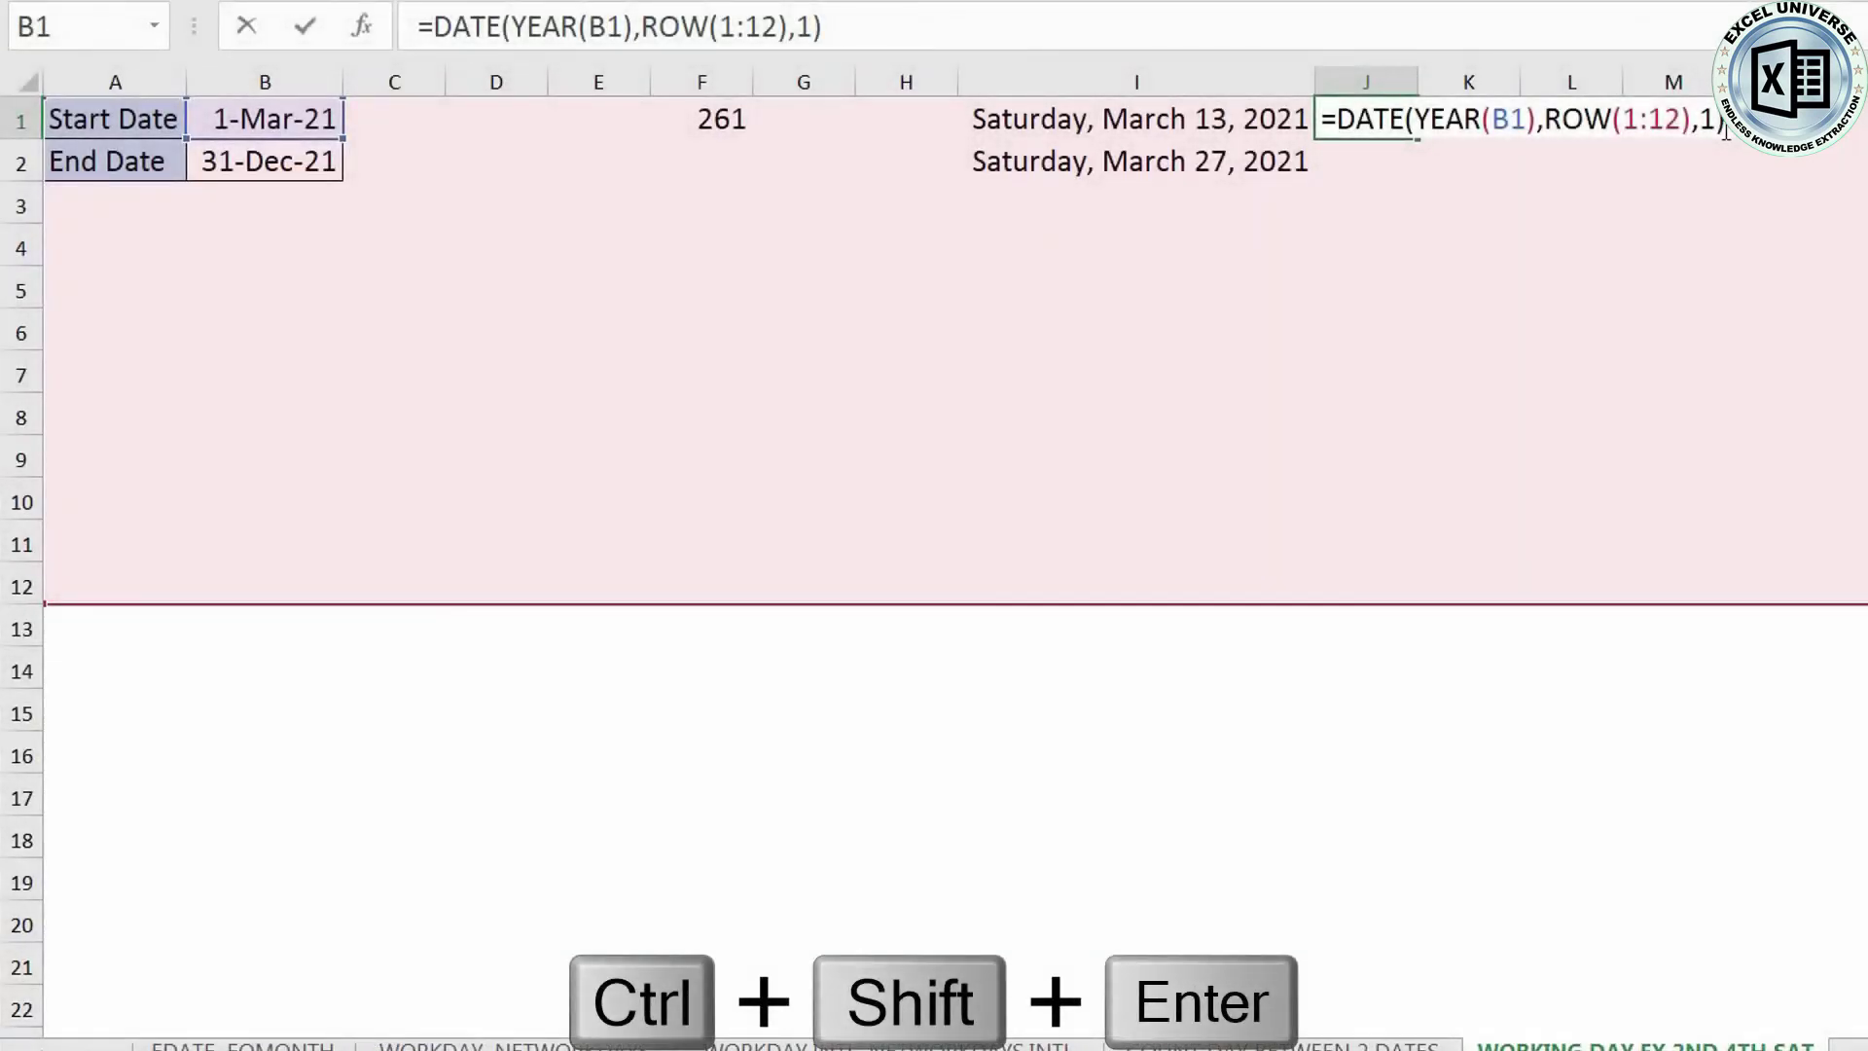
{"action": "key", "text": "ctrl+shift+Return"}
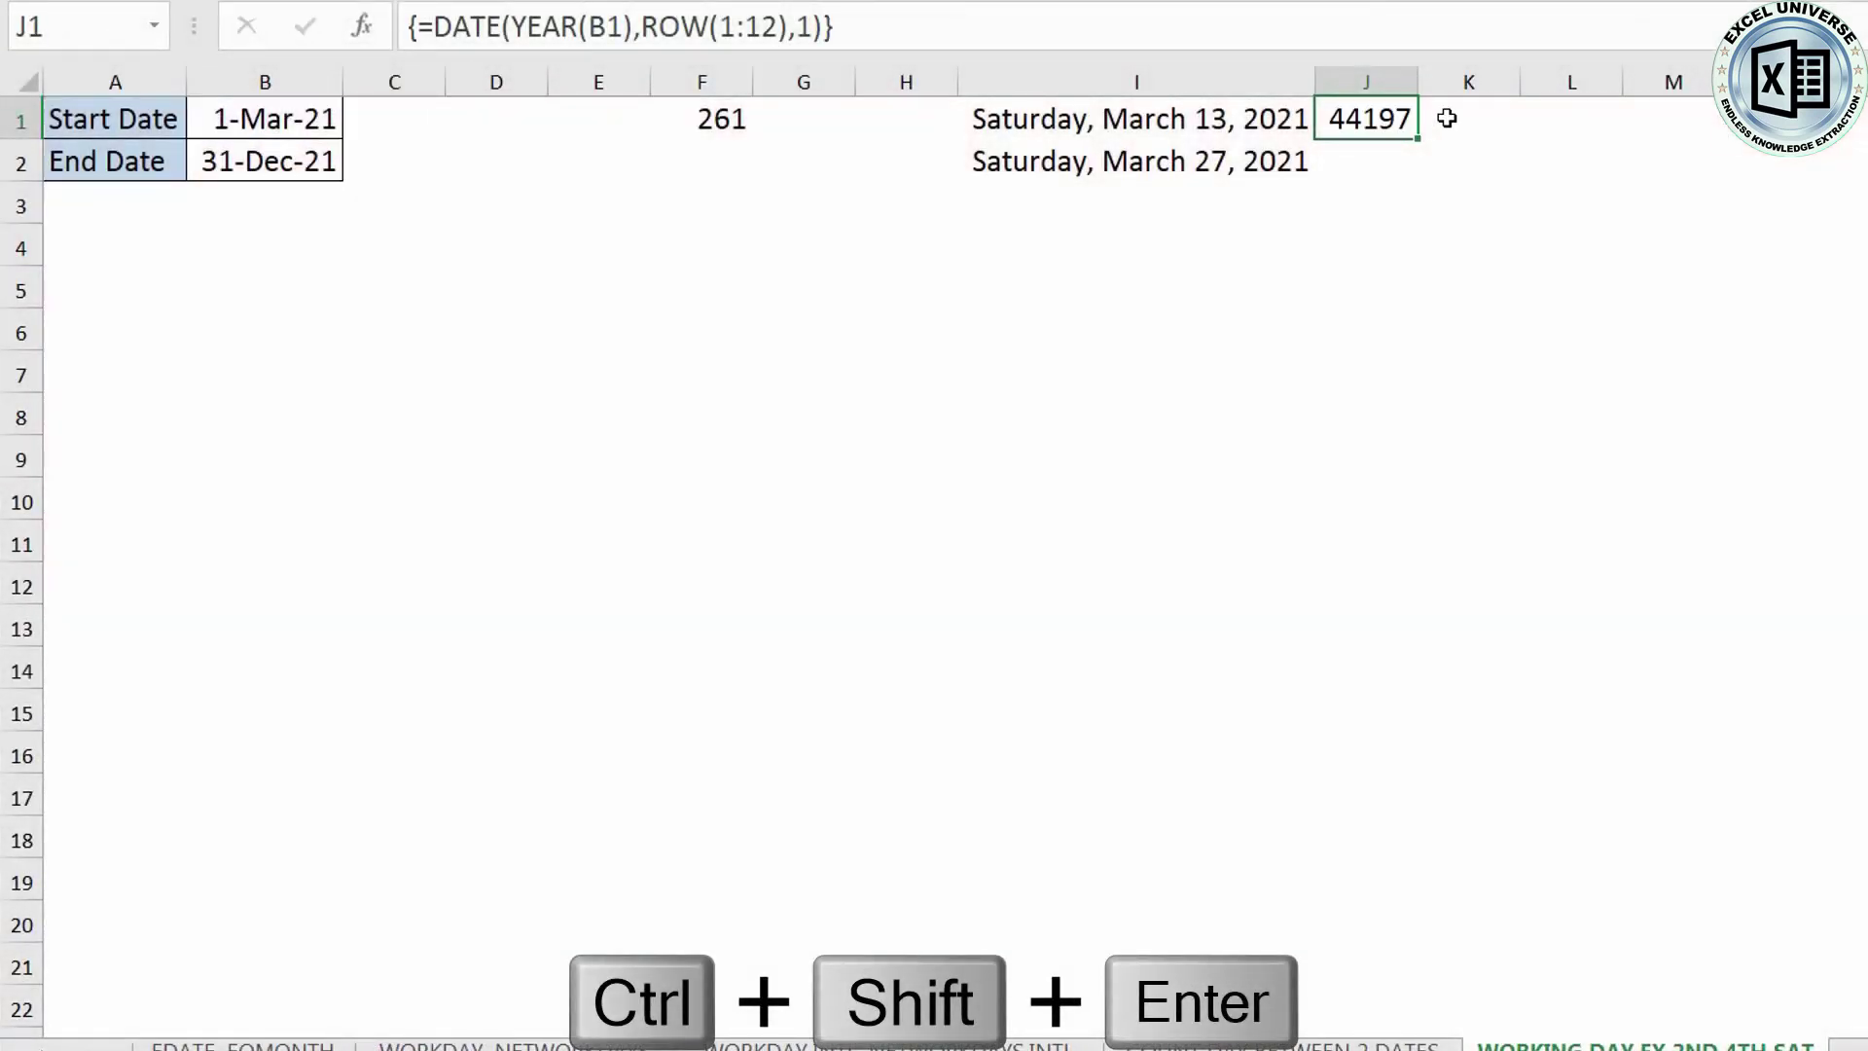
- Make the B1 reference in J1's DATE formula absolute as $B$1 and re-enter it as an array formula
{"action": "double_click", "coordinate": [1404, 121]}
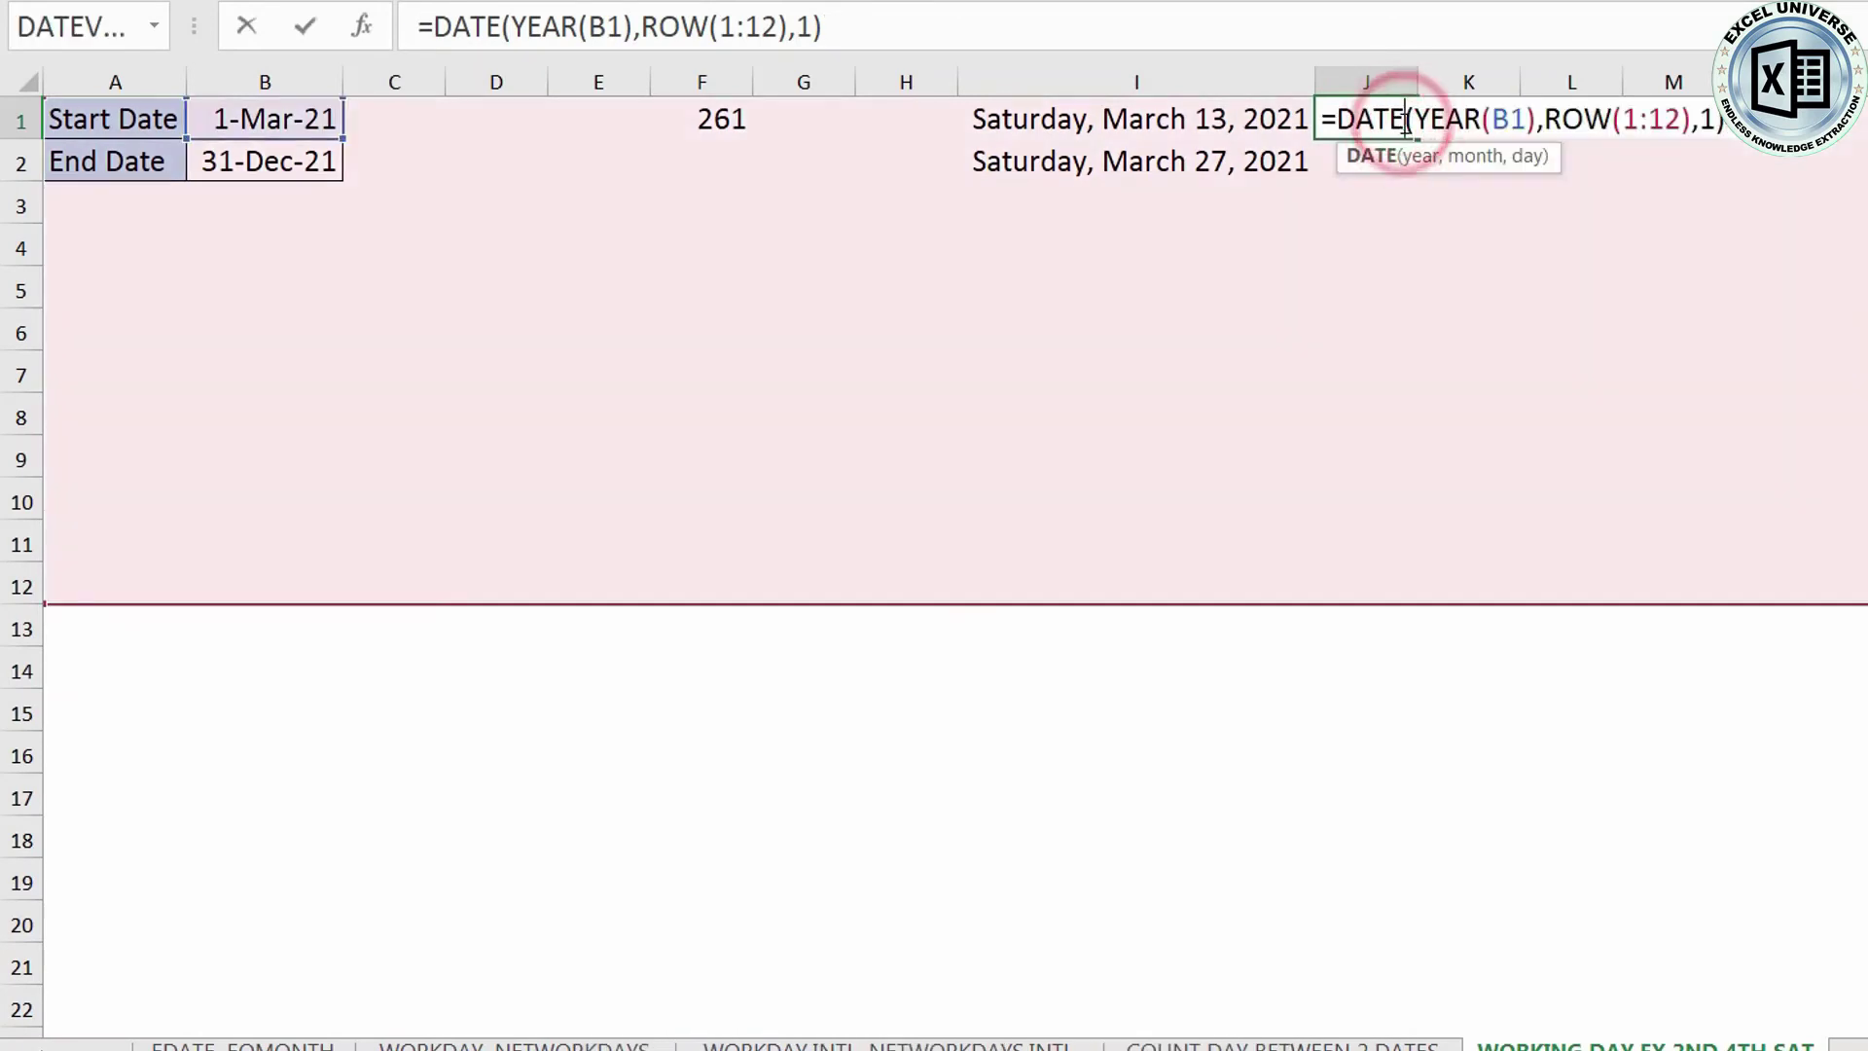
{"action": "left_click", "coordinate": [1492, 118]}
{"action": "left_click", "coordinate": [1567, 157]}
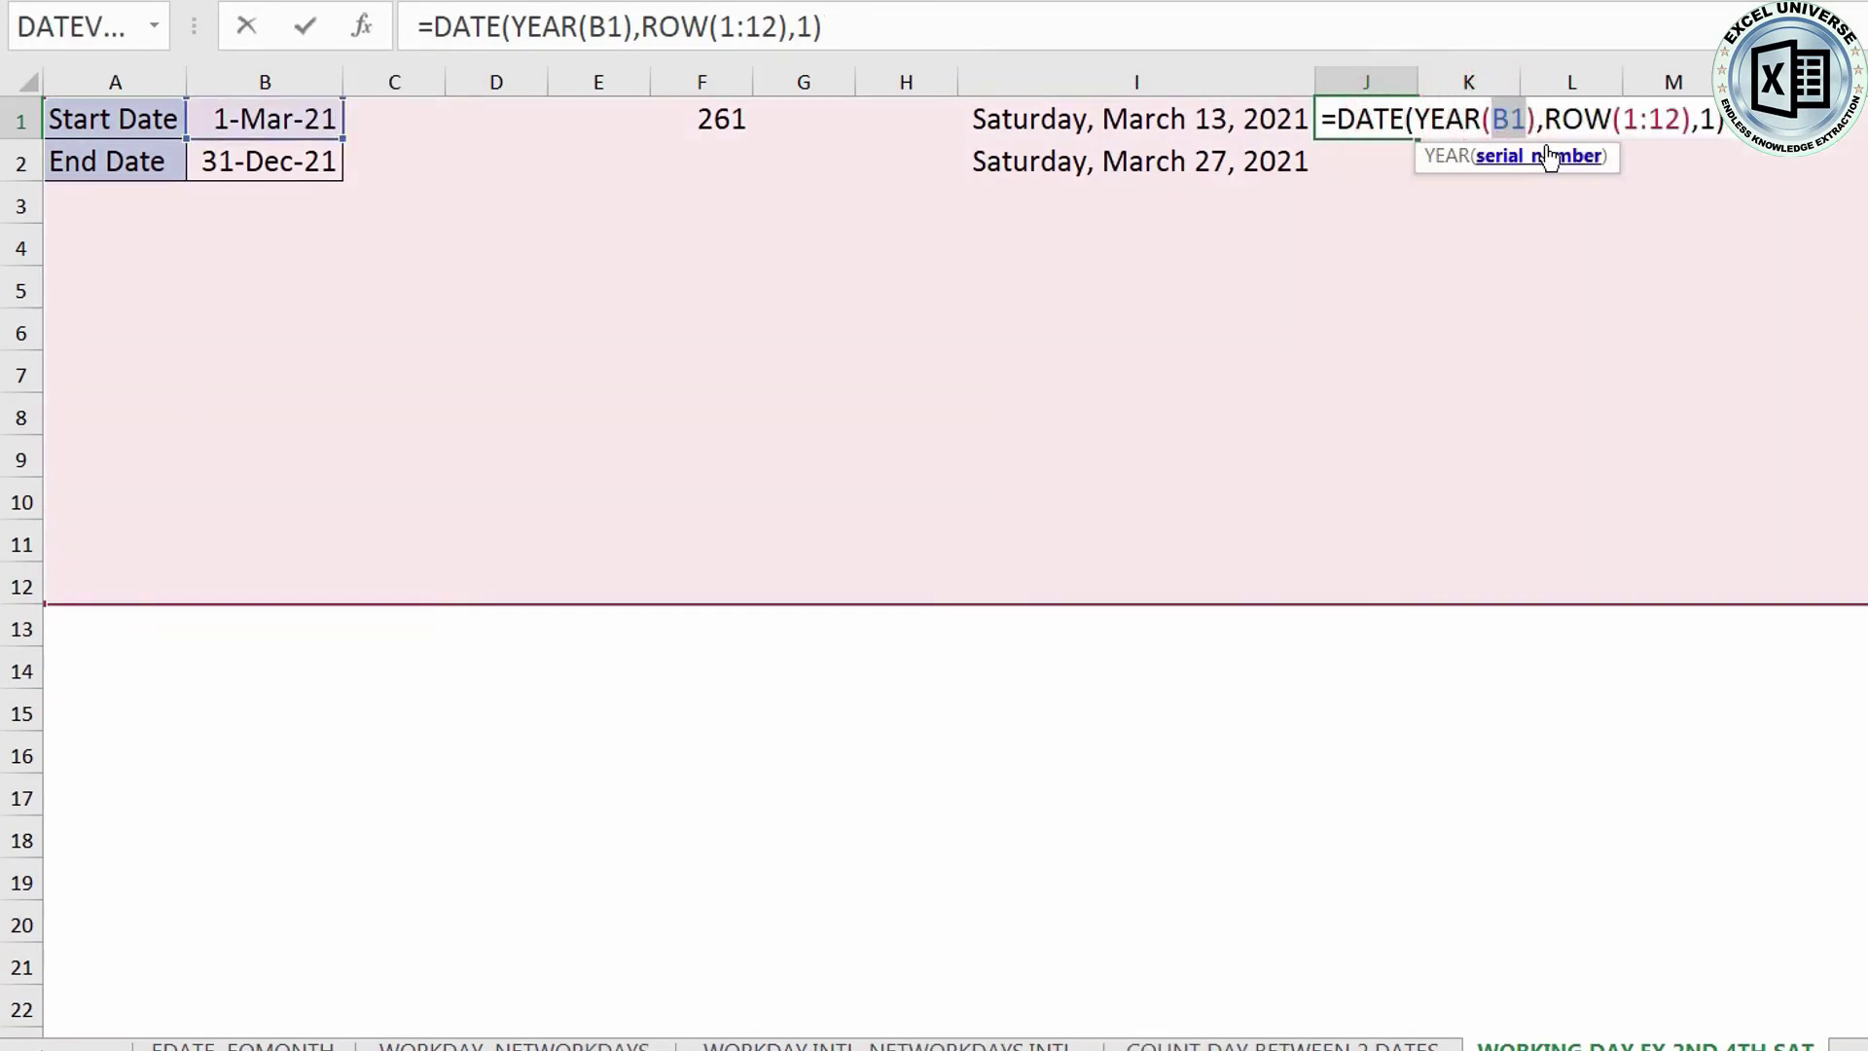
{"action": "key", "text": "F4"}
{"action": "left_click_drag", "start_coordinate": [1659, 119], "coordinate": [1715, 119]}
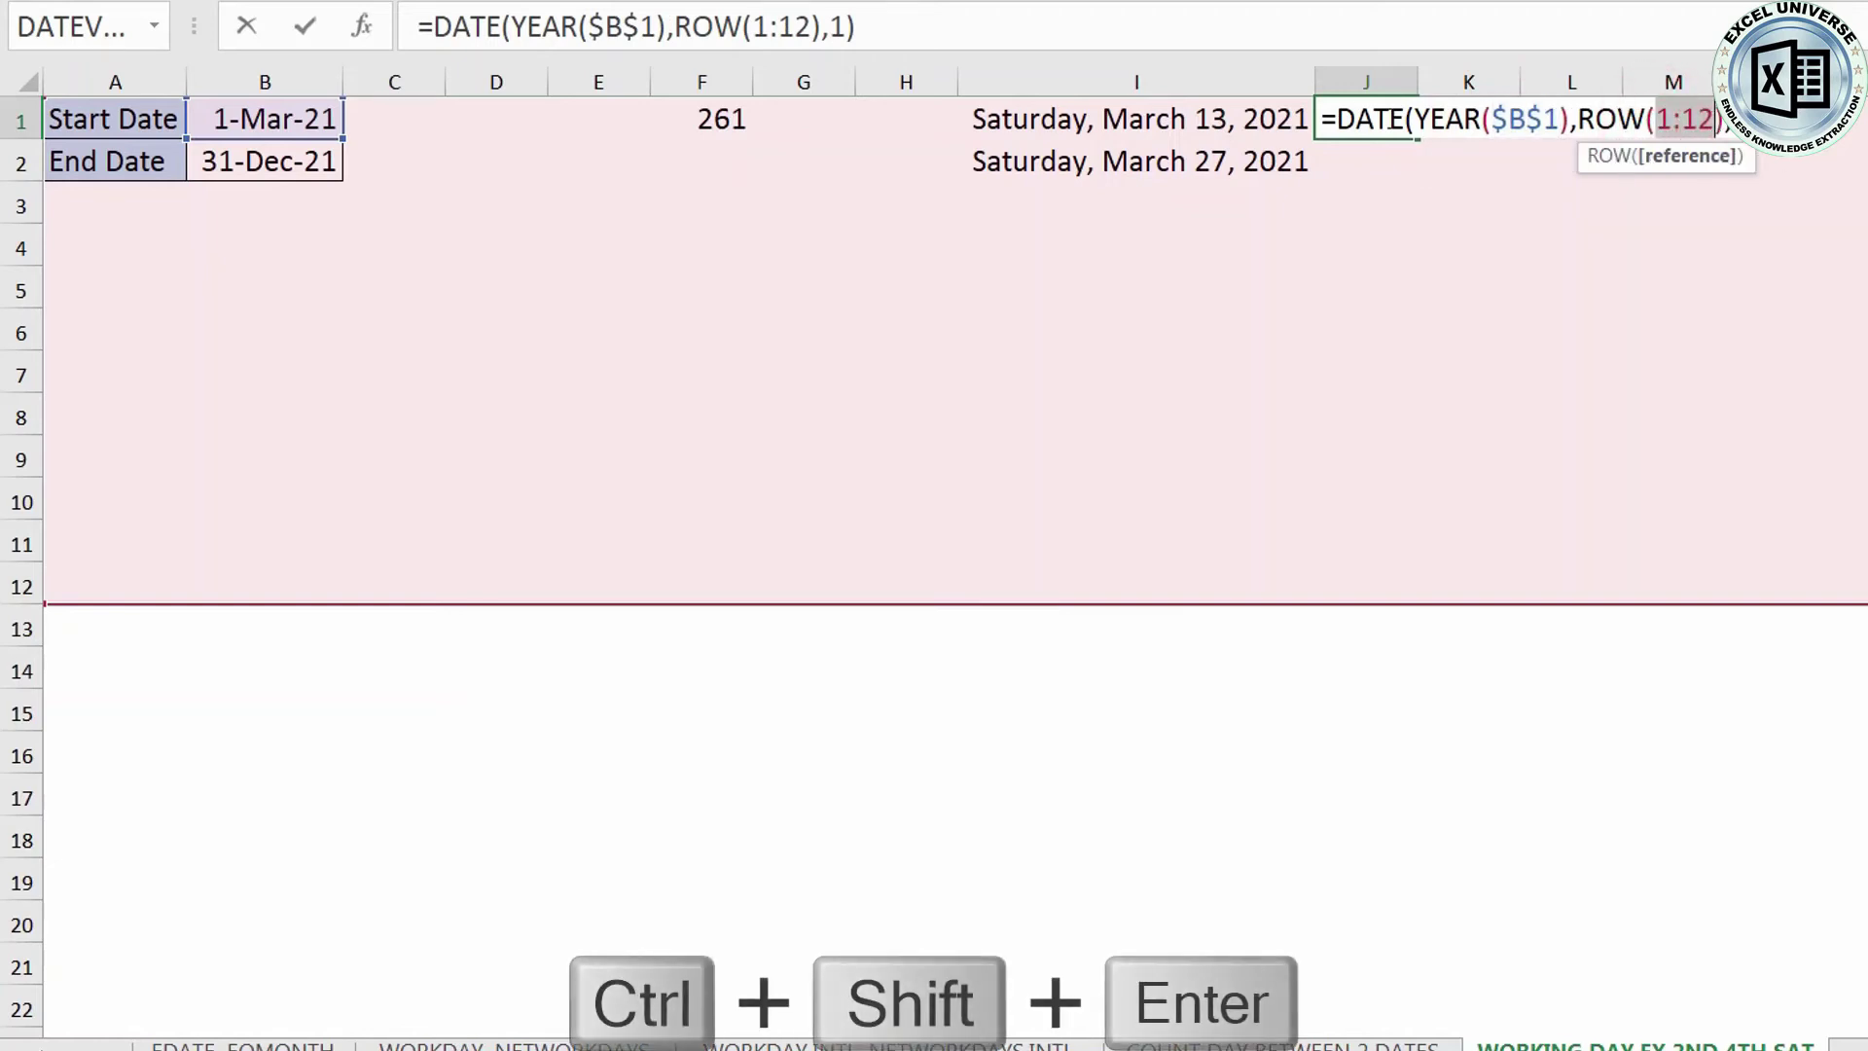
{"action": "left_click_drag", "start_coordinate": [1335, 119], "coordinate": [1721, 119]}
{"action": "key", "text": "ctrl+shift+Return"}
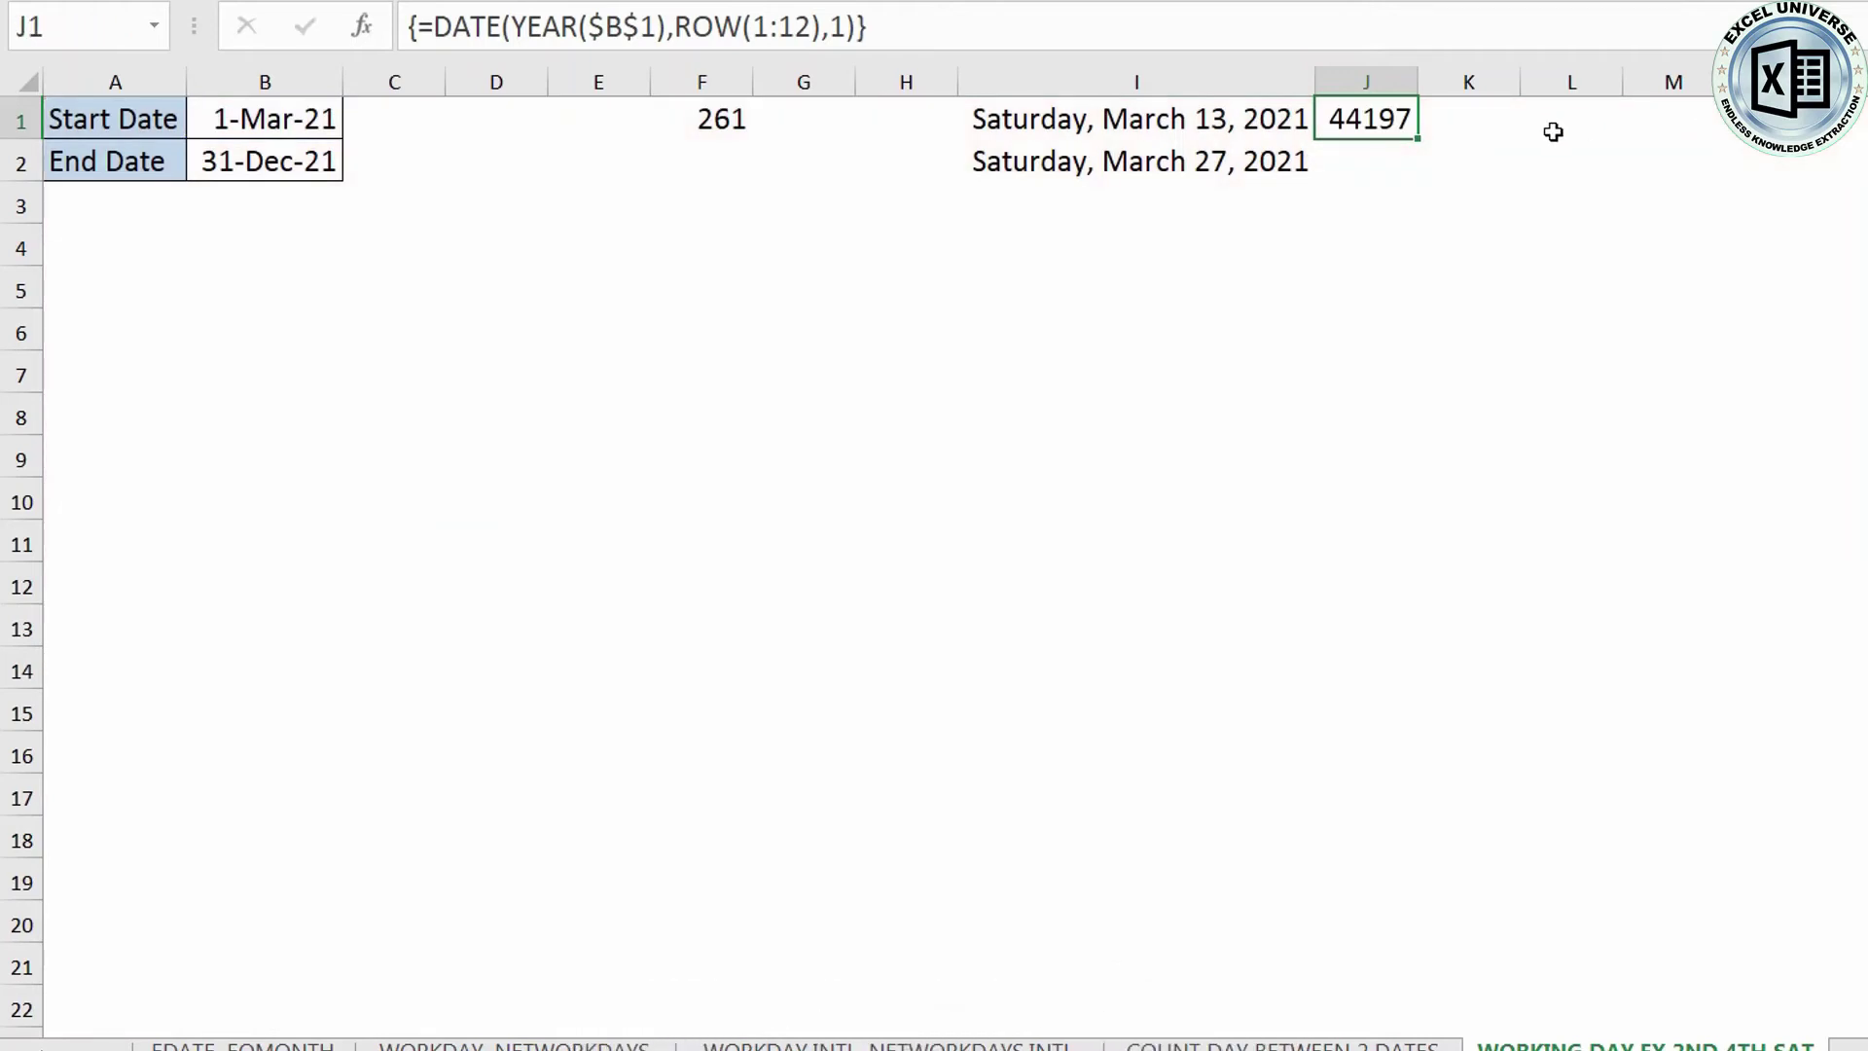
- Format column J as dates and fill J1's formula down so J1:J12 list the first day of each month
{"action": "left_click", "coordinate": [1364, 87]}
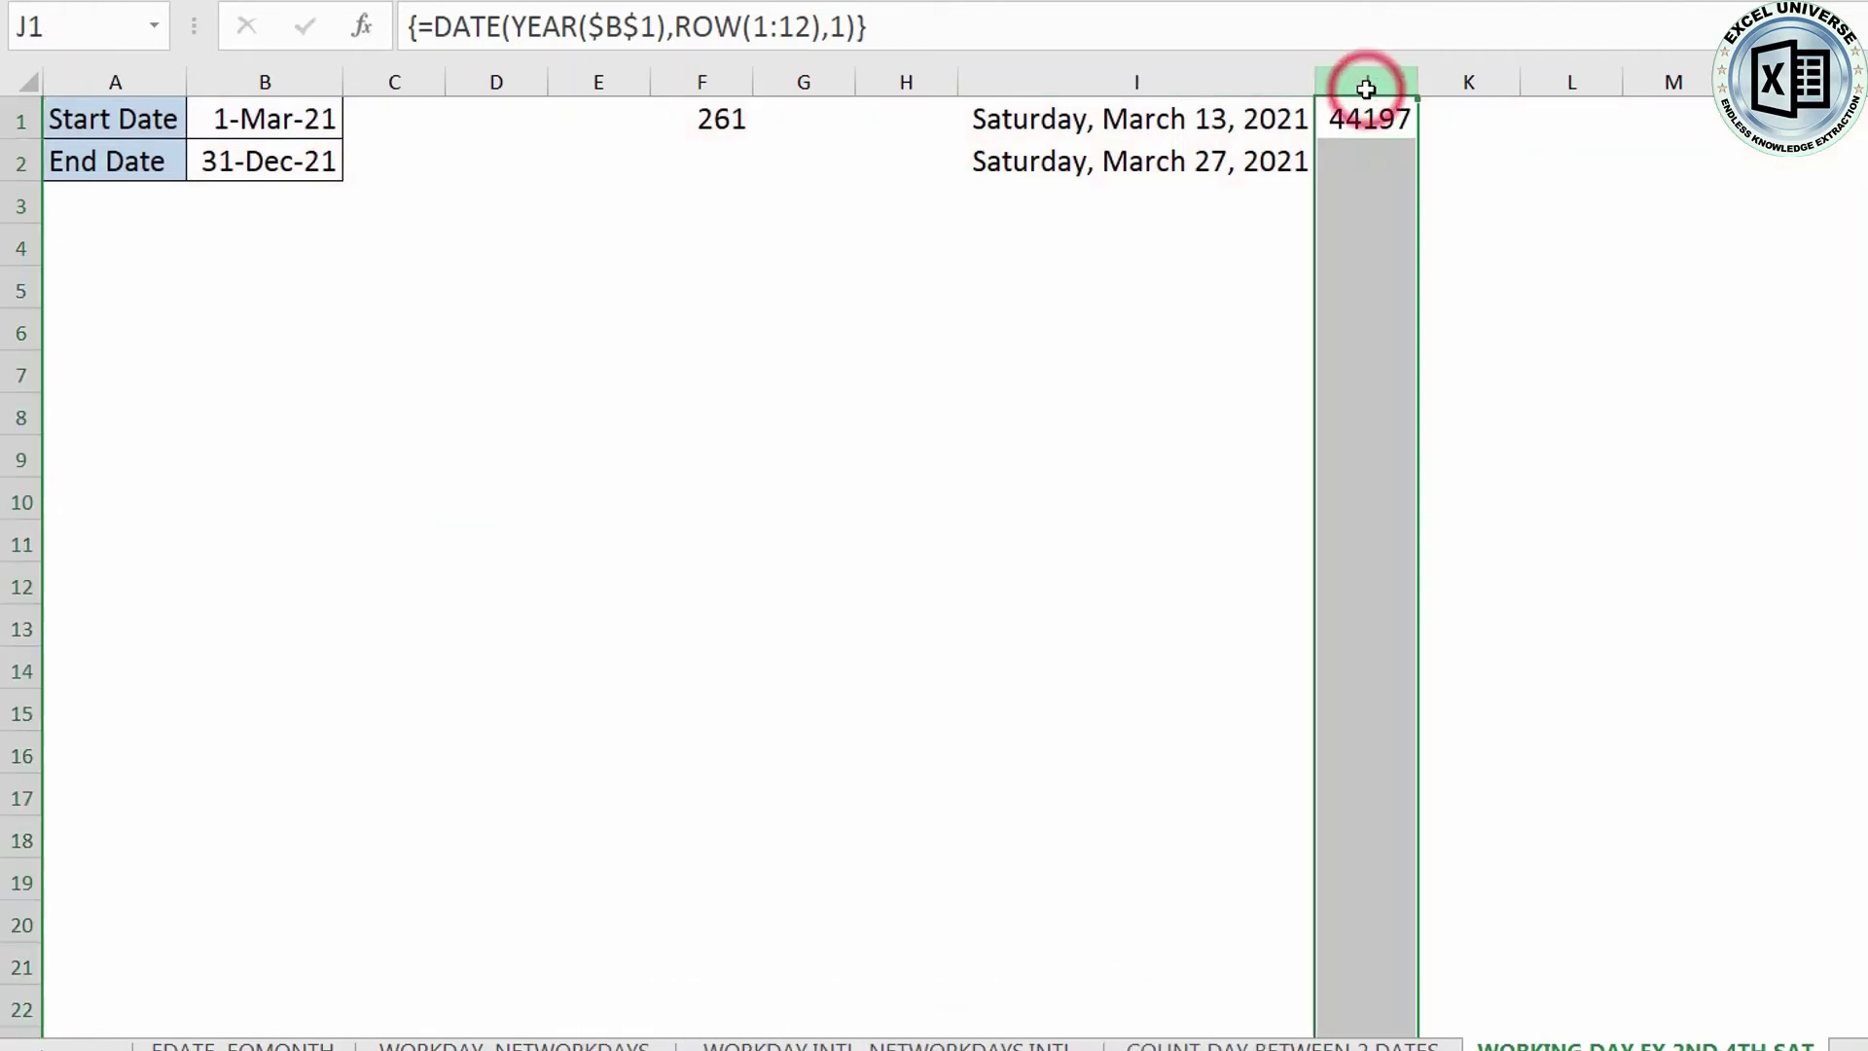
{"action": "key", "text": "ctrl+shift+numbersign"}
{"action": "left_click_drag", "start_coordinate": [1429, 121], "coordinate": [1440, 638]}
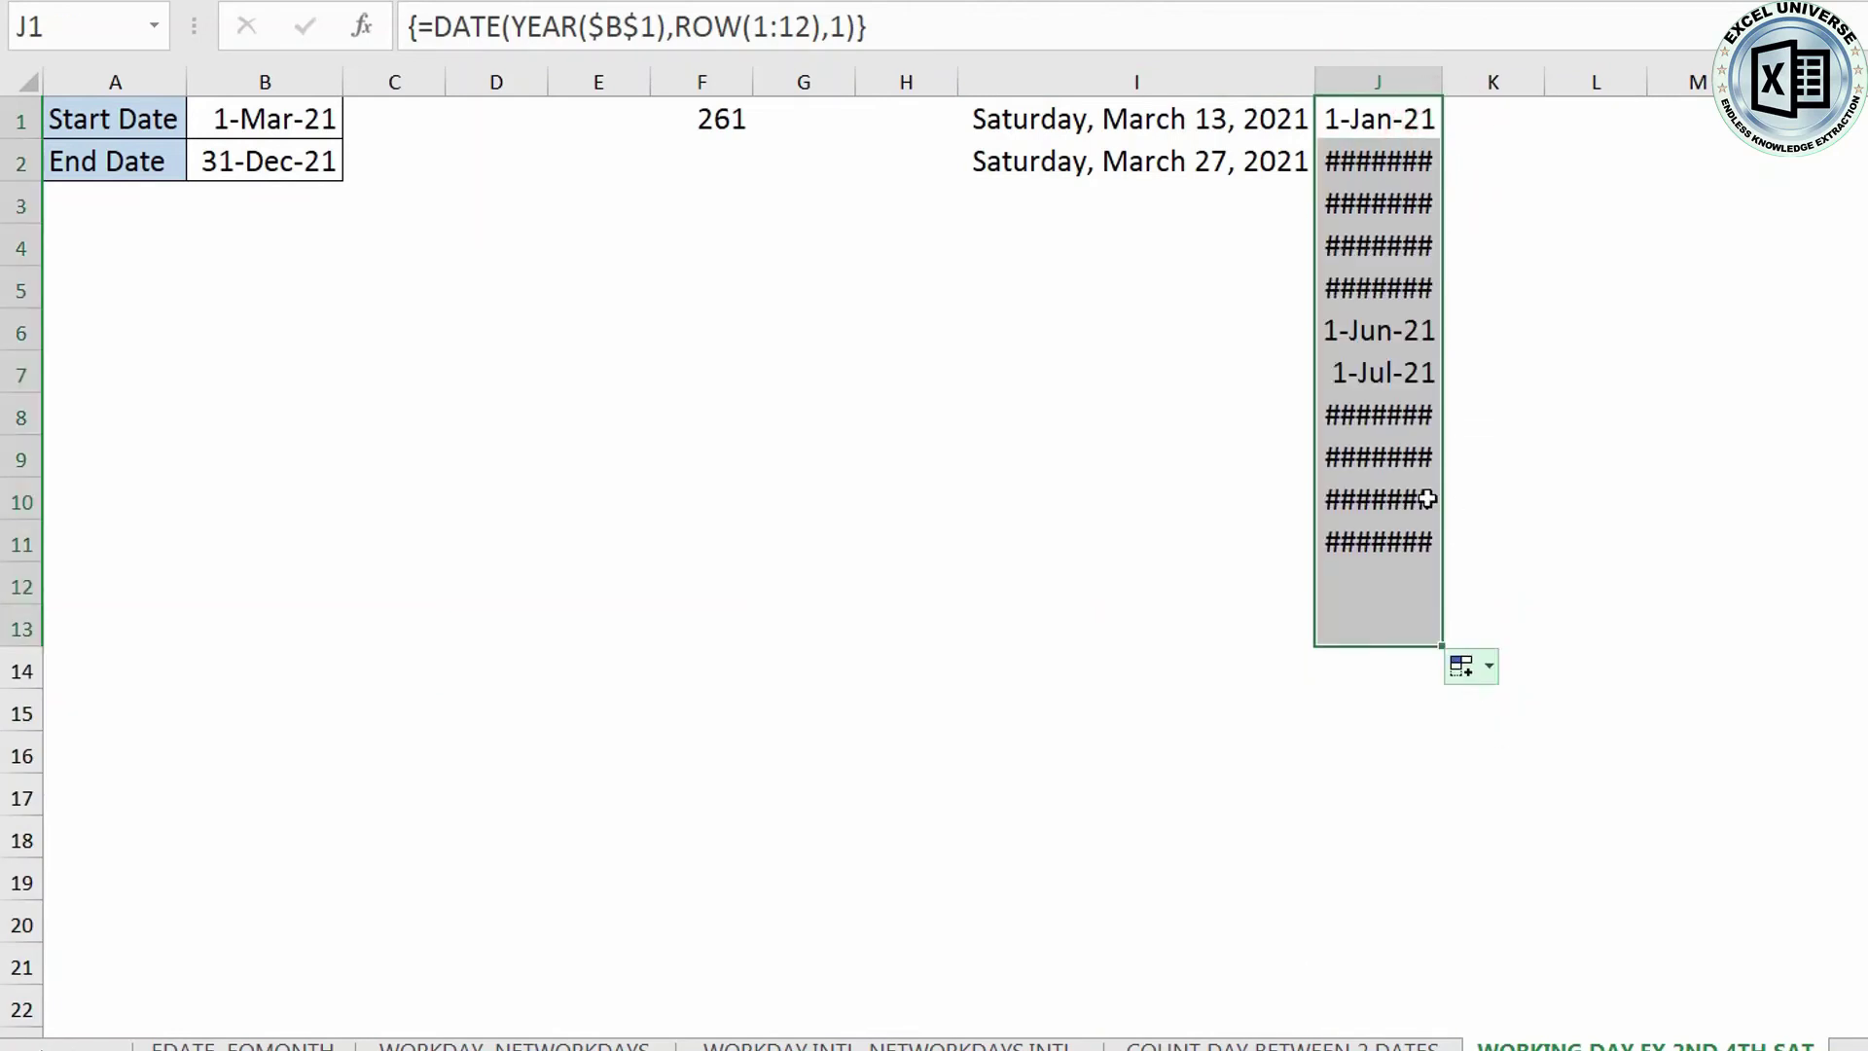
{"action": "double_click", "coordinate": [1443, 90]}
{"action": "left_click", "coordinate": [1424, 253]}
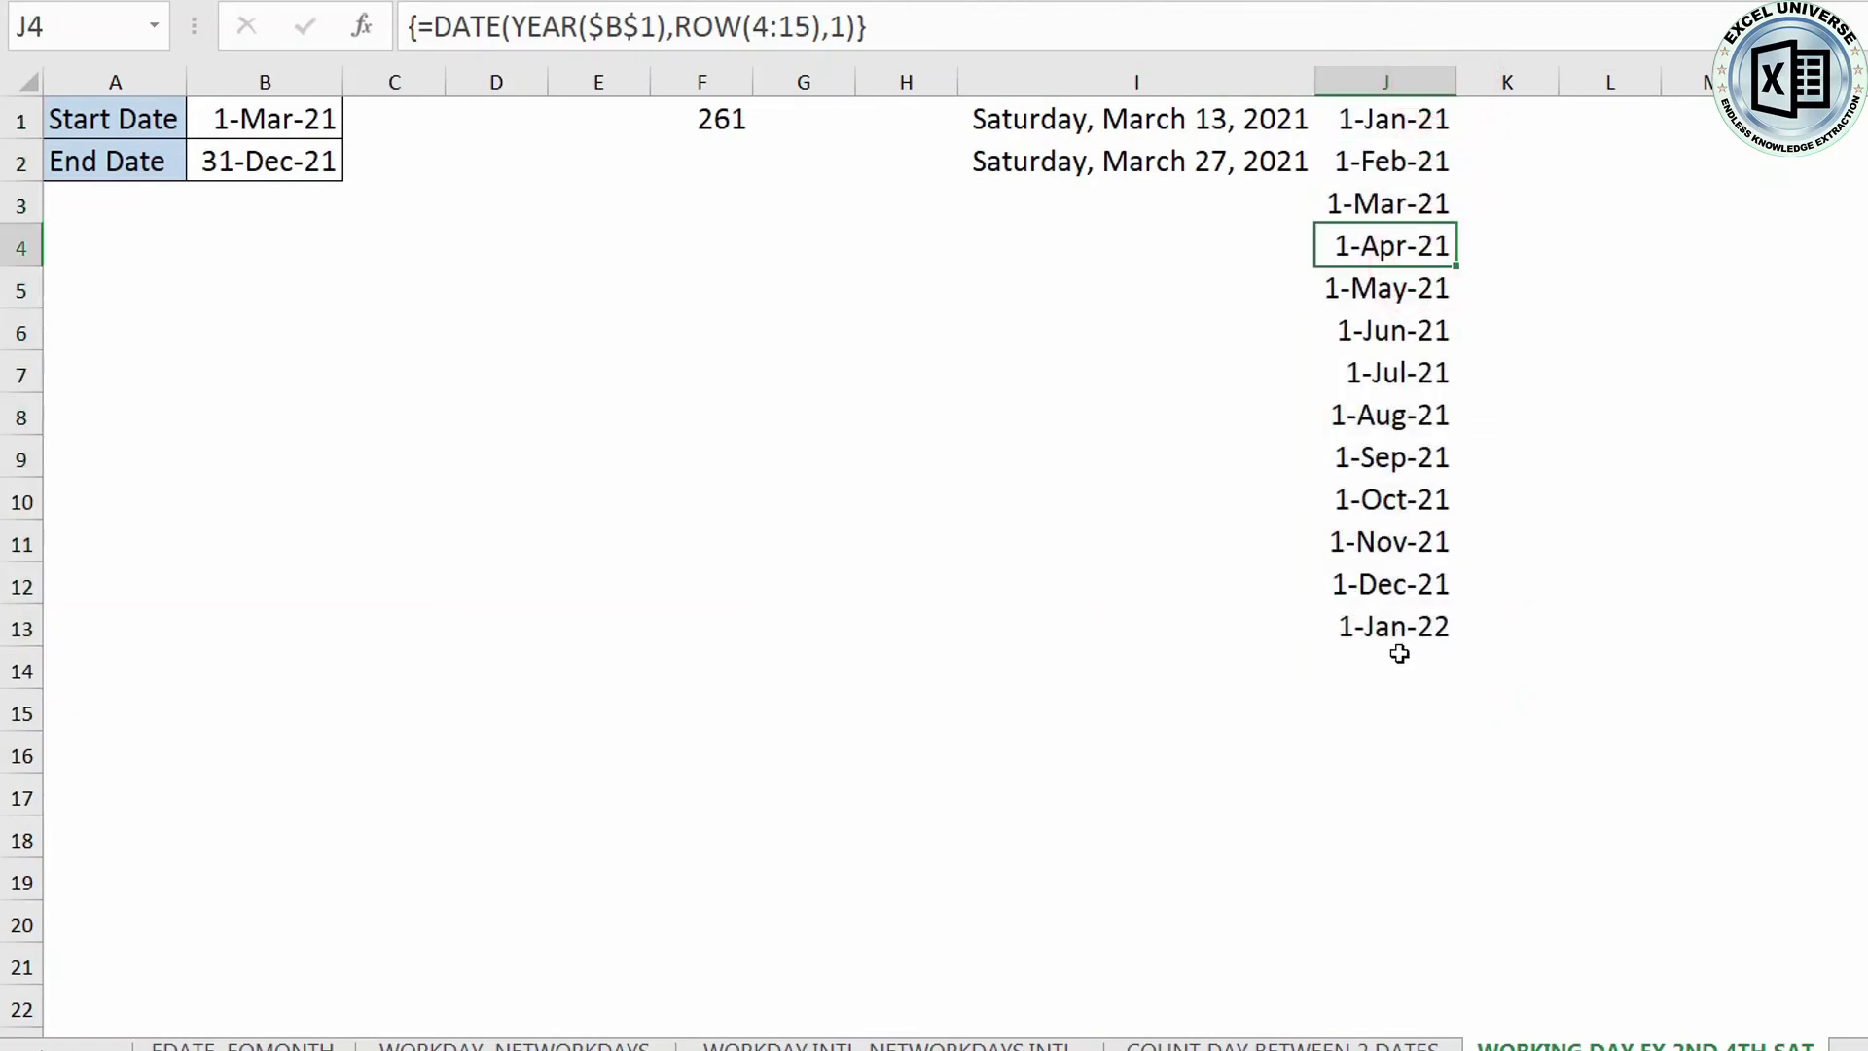
{"action": "left_click", "coordinate": [1408, 625]}
{"action": "key", "text": "Delete"}
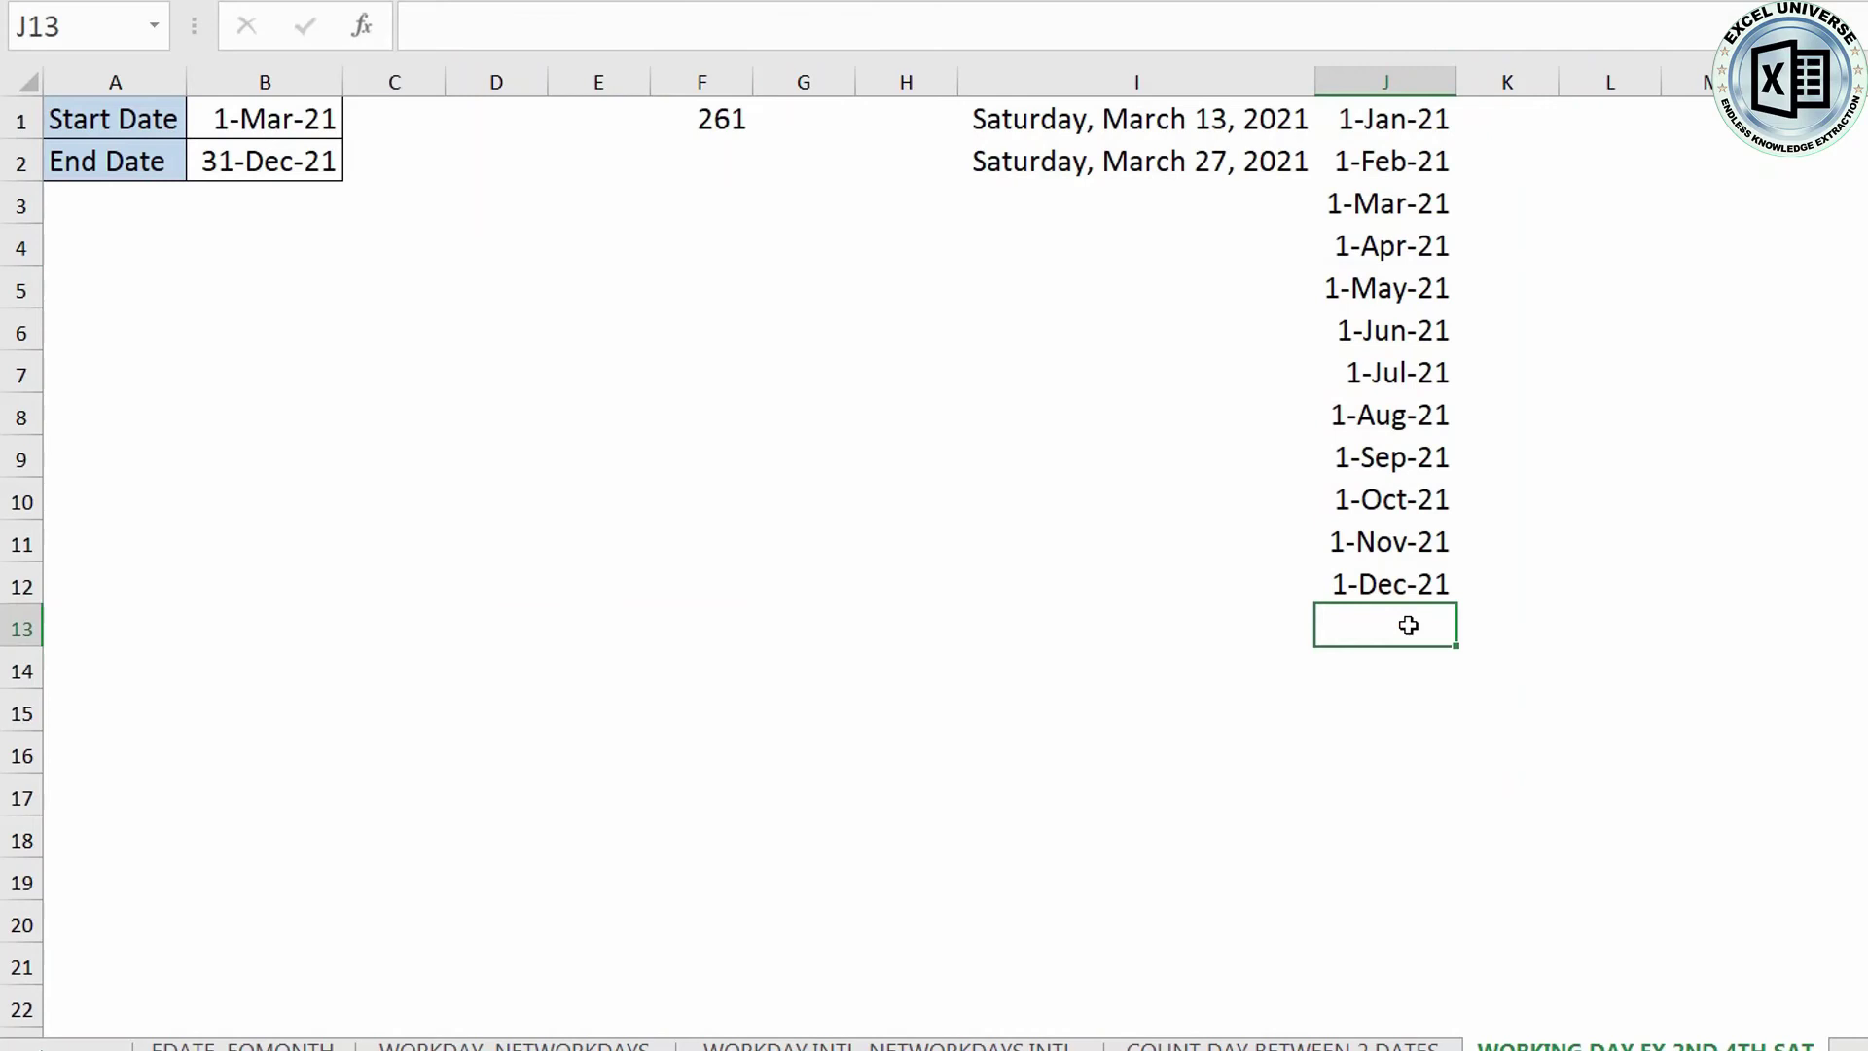
- Re-enter J1's formula as a regular formula and clear the copies in J2:J12 so its dates can spill
{"action": "left_click", "coordinate": [1413, 119]}
{"action": "key", "text": "F2"}
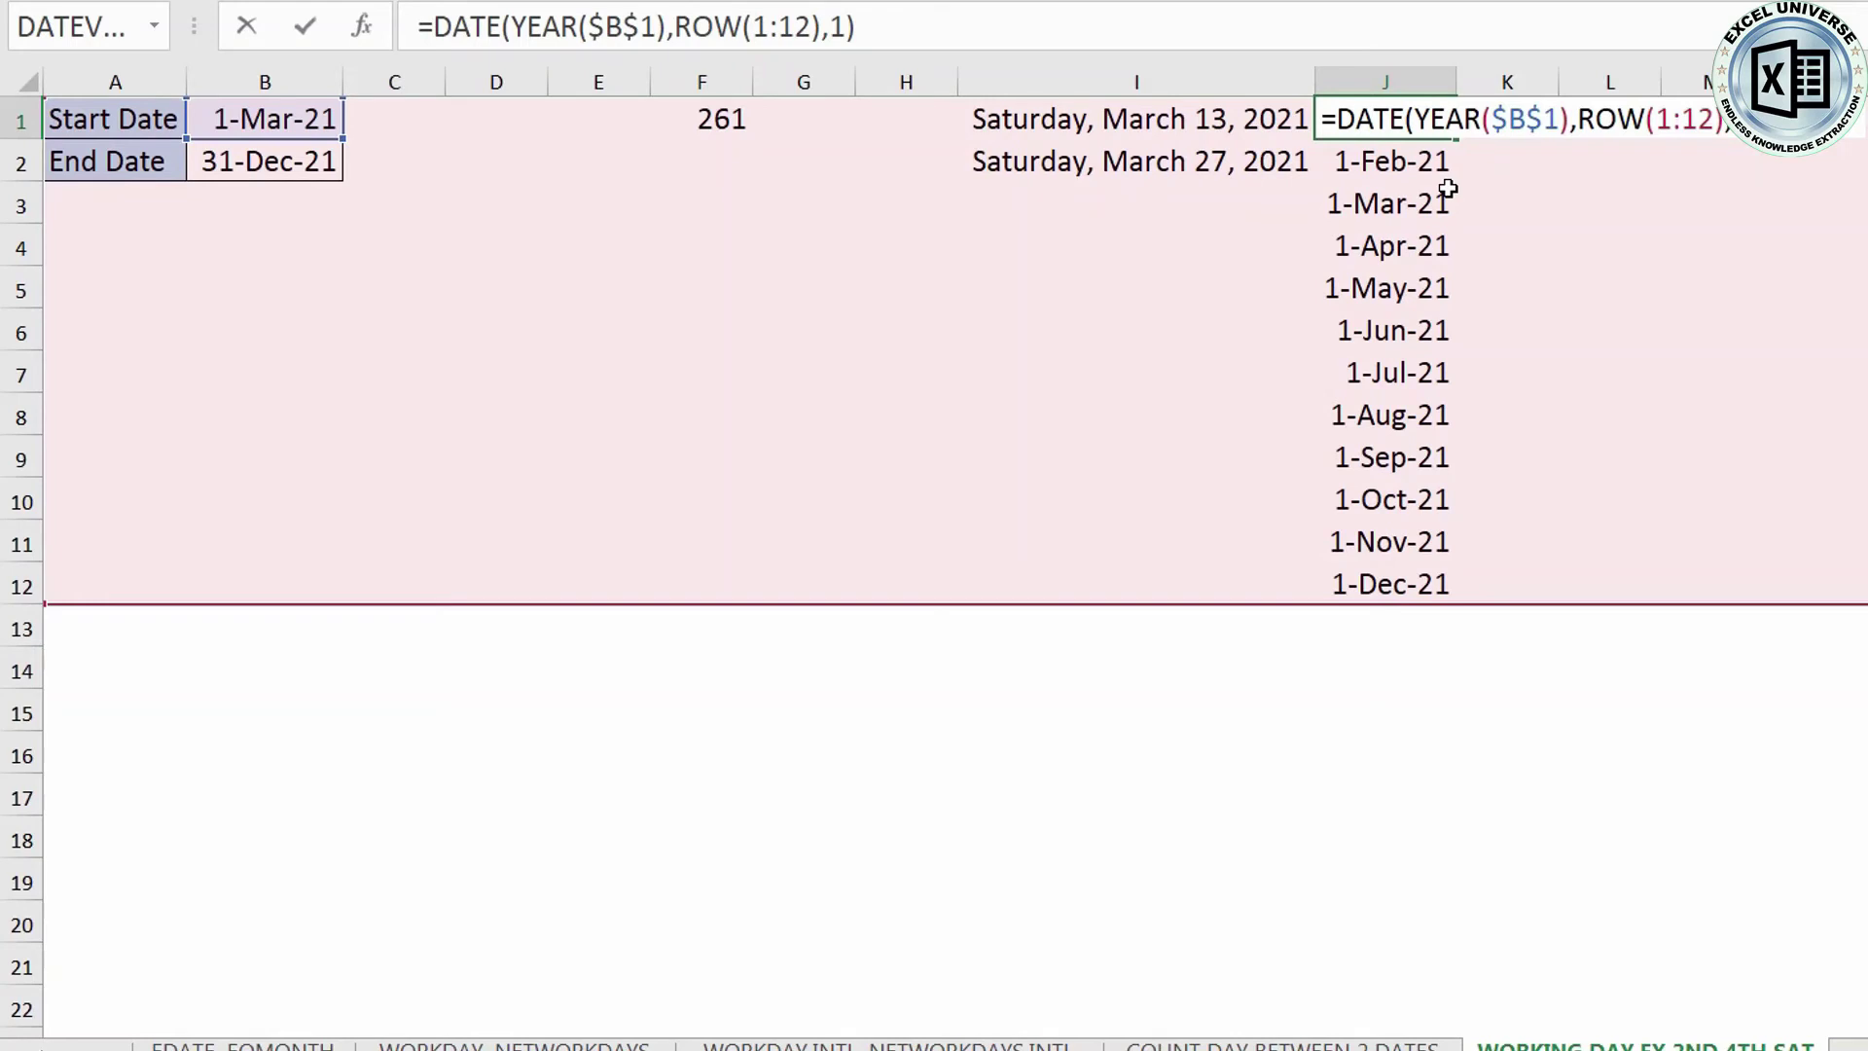
{"action": "key", "text": "Return"}
{"action": "key", "text": "ctrl+shift+Down"}
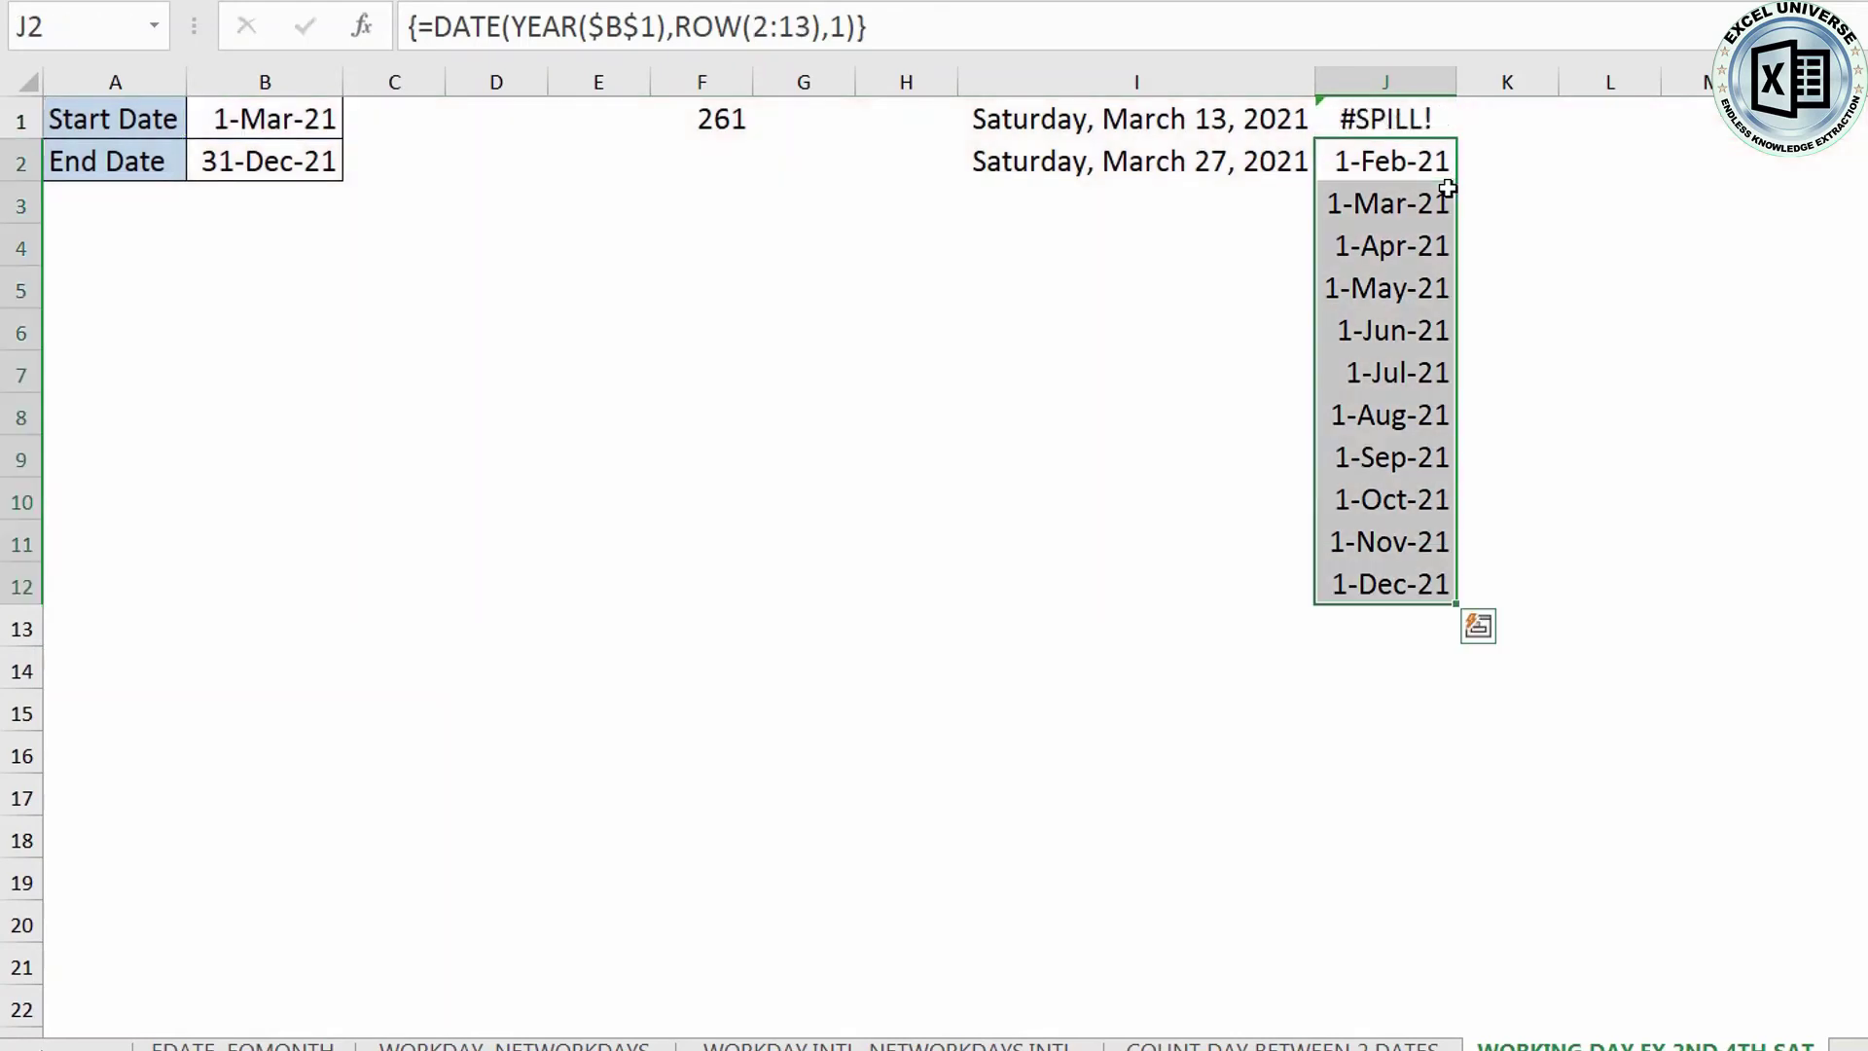
{"action": "key", "text": "Delete"}
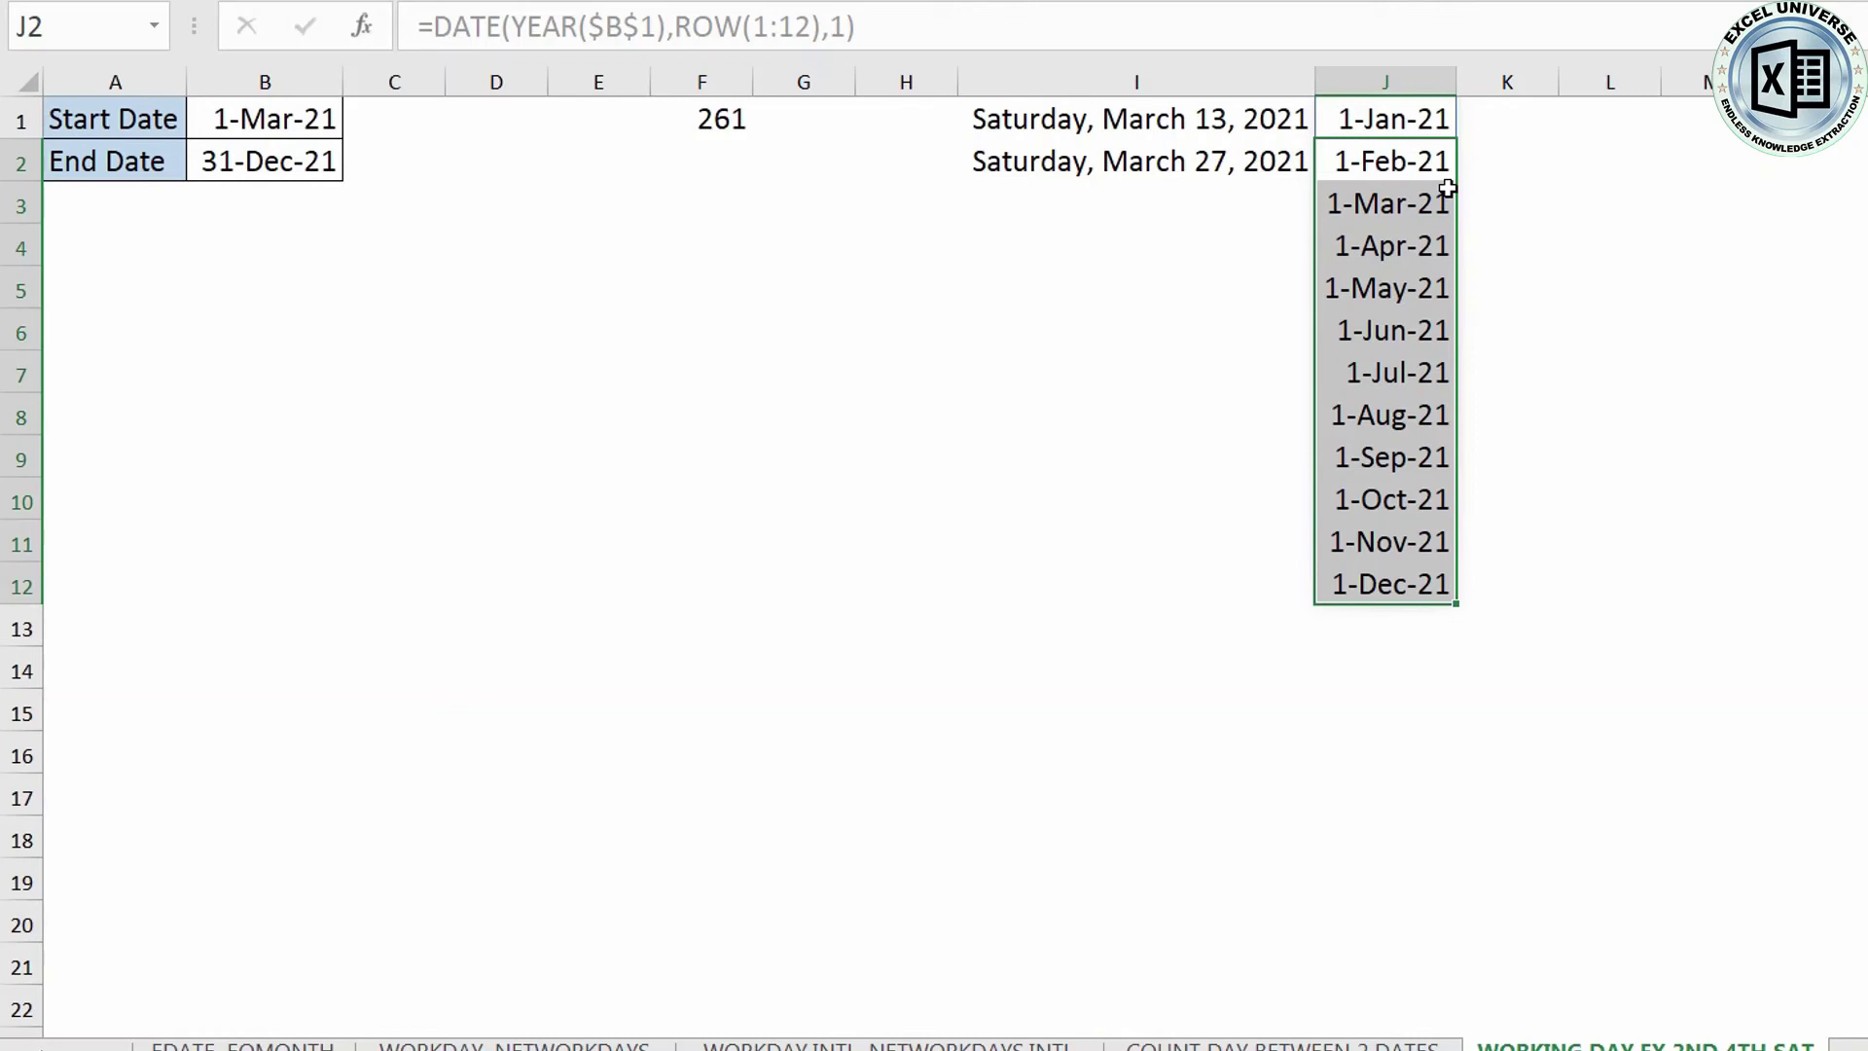
- Copy the DATE(YEAR($B$1),ROW(1:12),1) expression from J1 without its equals sign
{"action": "double_click", "coordinate": [1417, 114]}
{"action": "left_click_drag", "start_coordinate": [1336, 118], "coordinate": [1709, 118]}
{"action": "right_click", "coordinate": [1710, 125]}
{"action": "left_click", "coordinate": [1773, 186]}
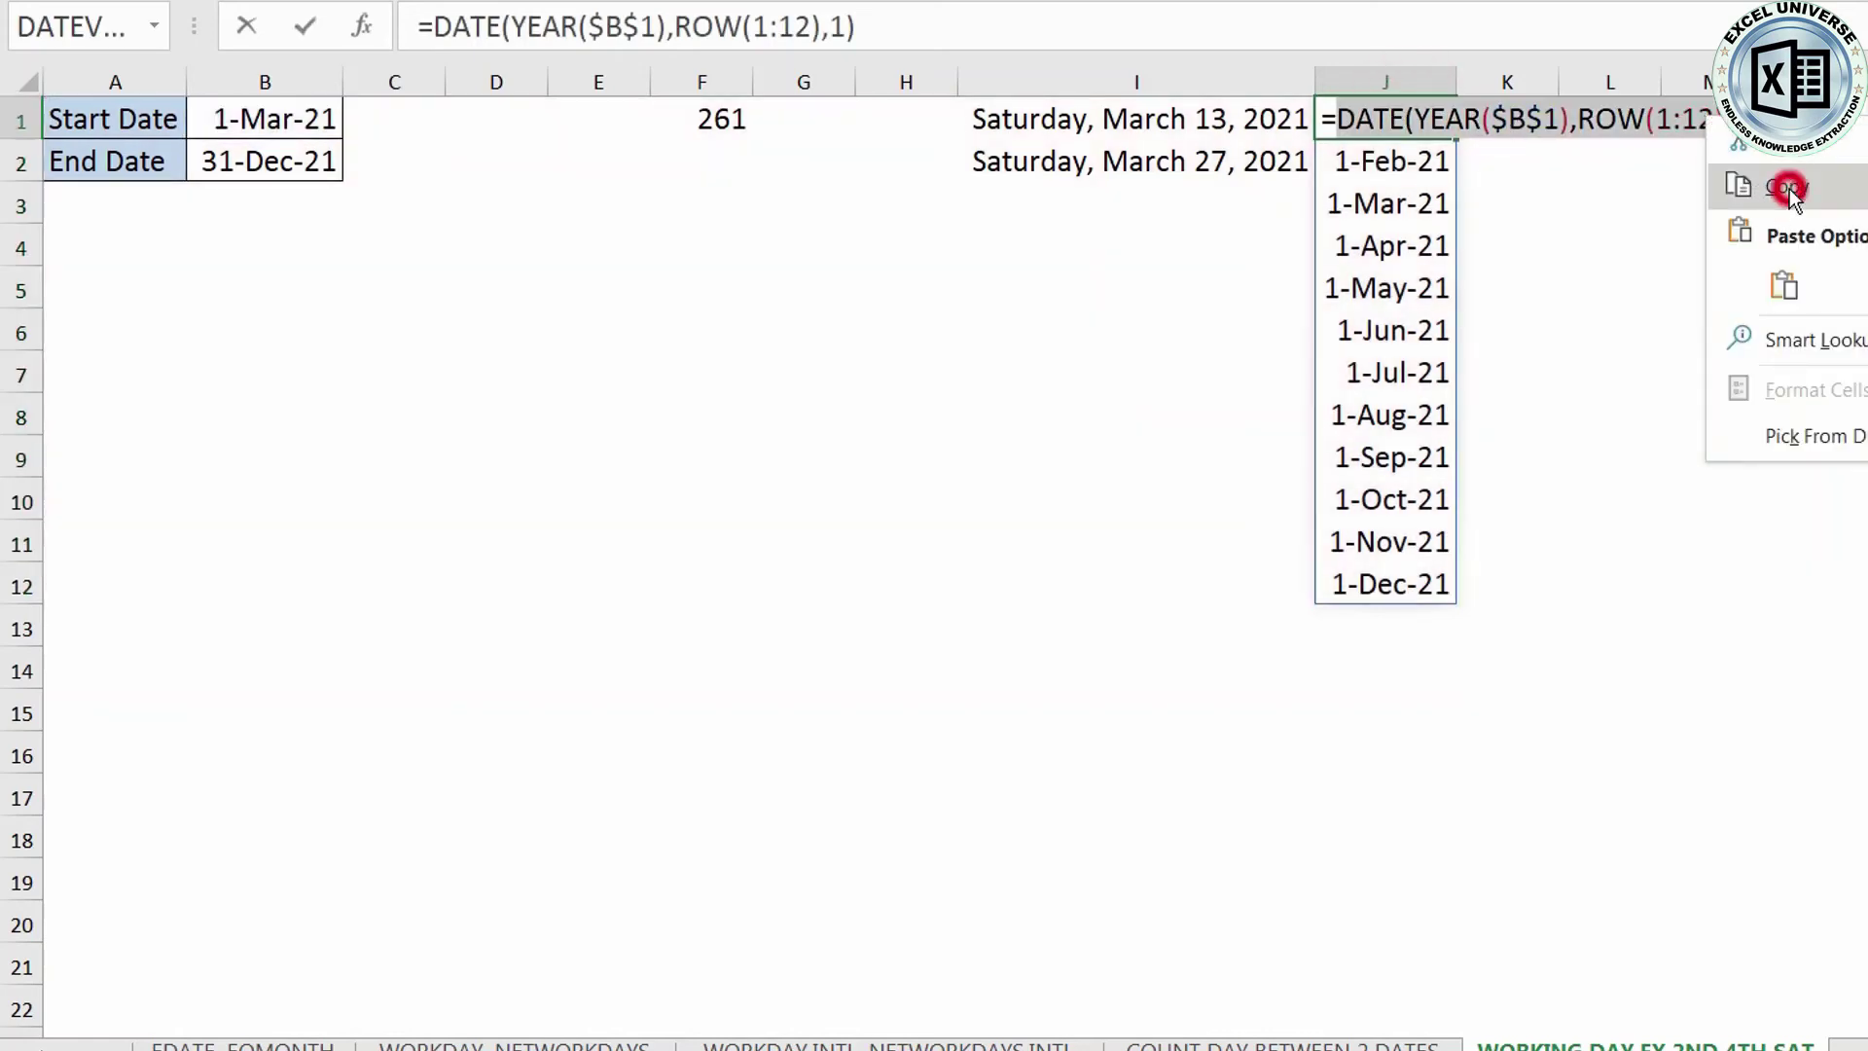
{"action": "key", "text": "Escape"}
- Replace the B1 start date in I1's WORKDAY.INTL formula with the copied DATE expression, keeping 2 as the days
{"action": "left_click", "coordinate": [1253, 124]}
{"action": "double_click", "coordinate": [1203, 119]}
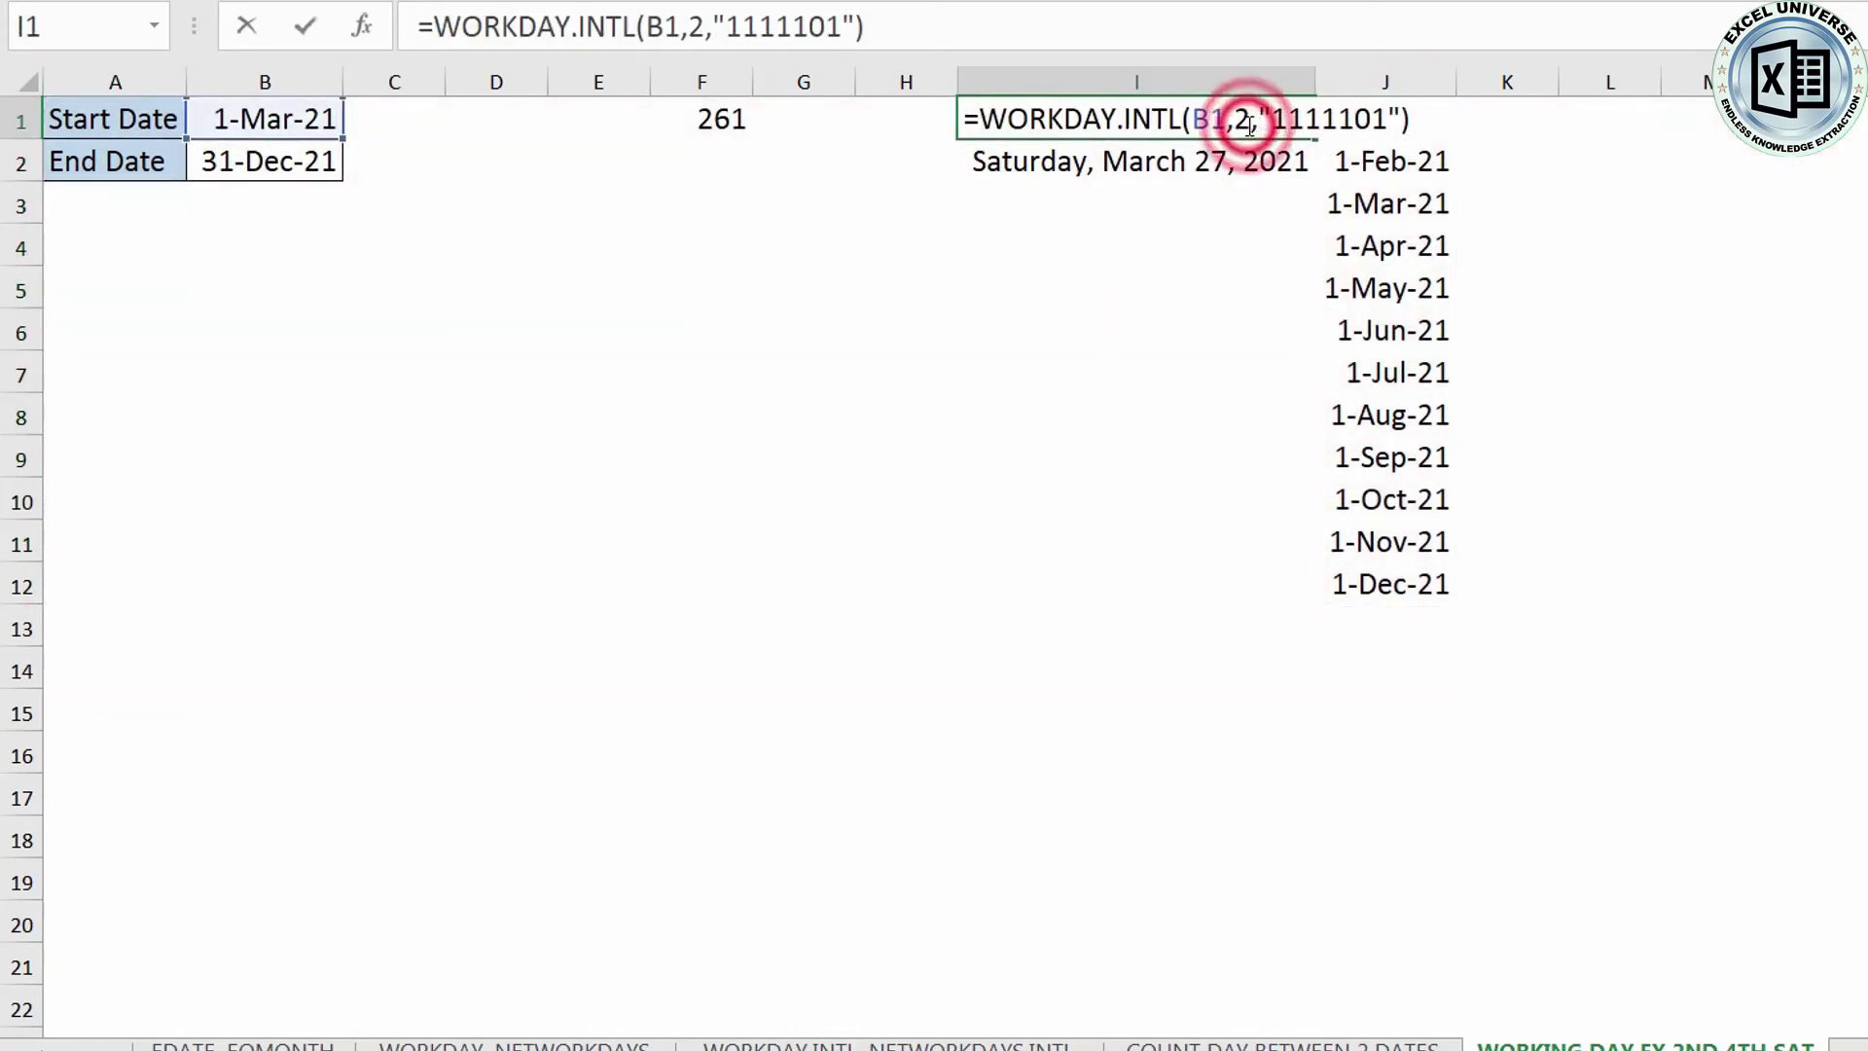
{"action": "left_click", "coordinate": [1202, 121]}
{"action": "double_click", "coordinate": [1202, 118]}
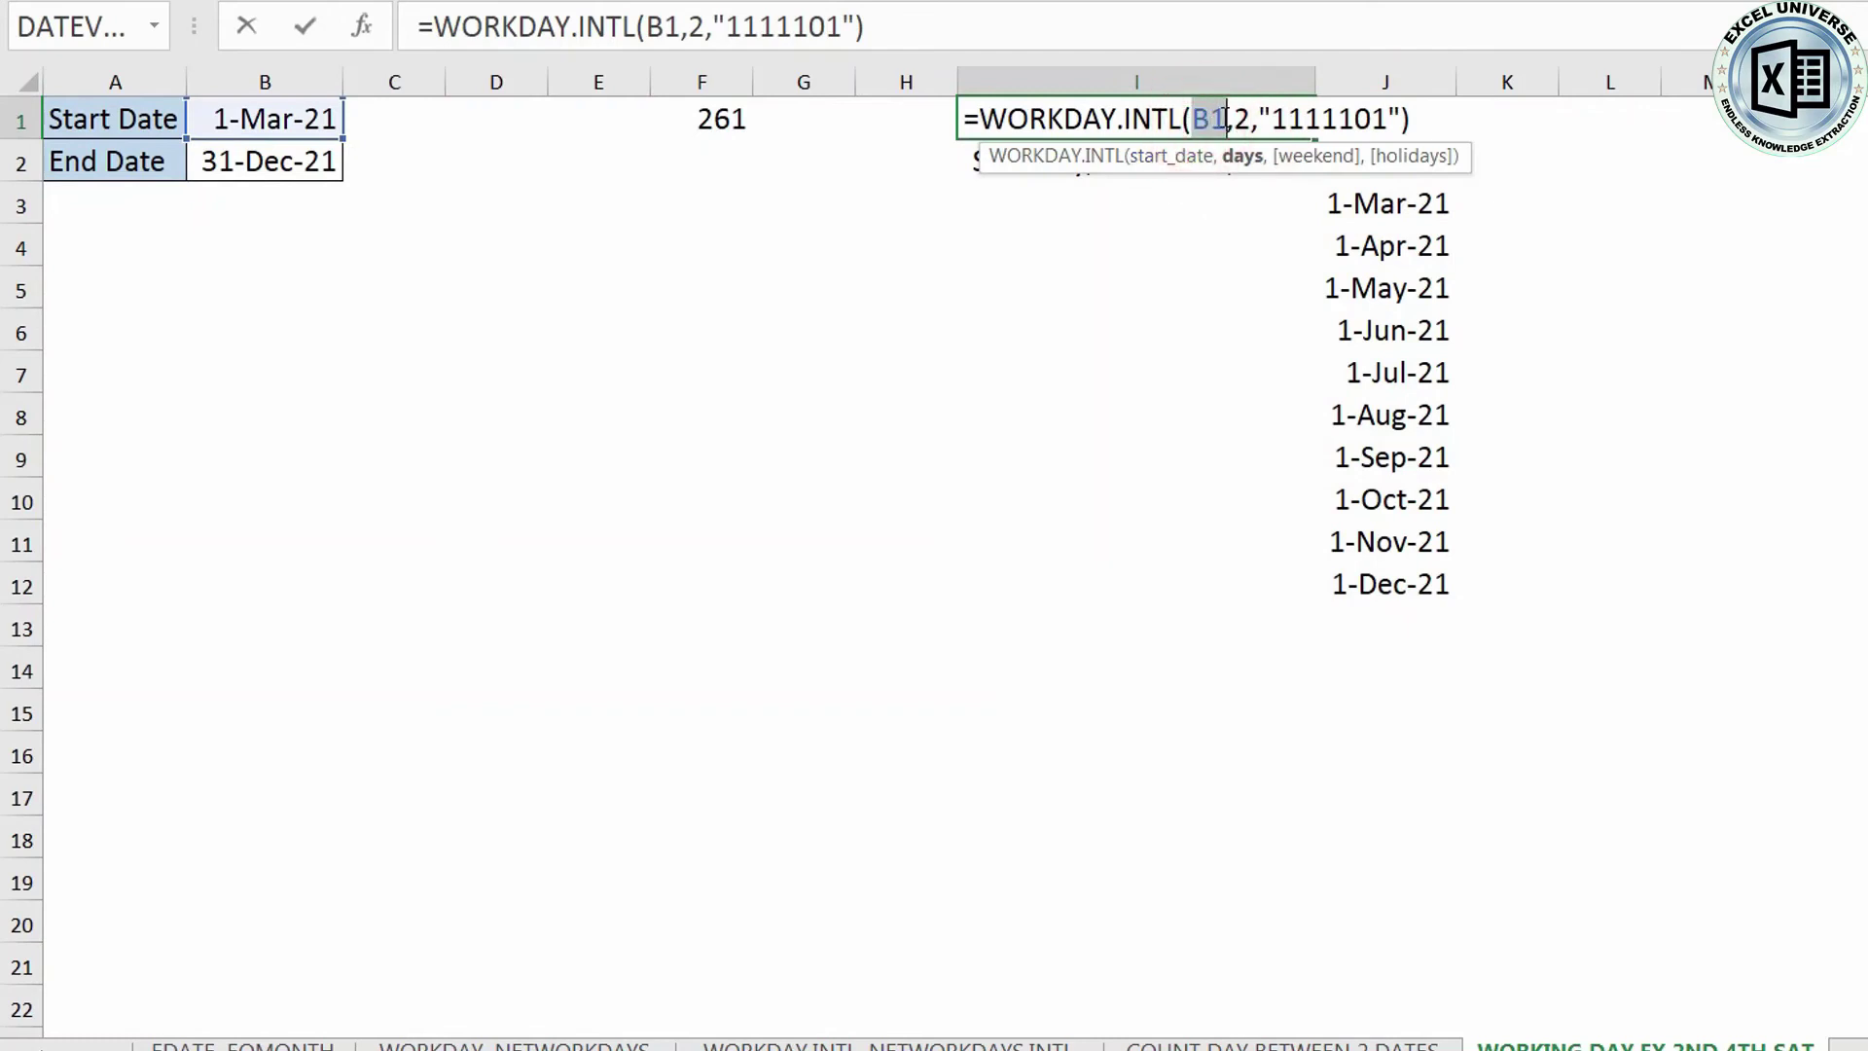
{"action": "key", "text": "ctrl+v"}
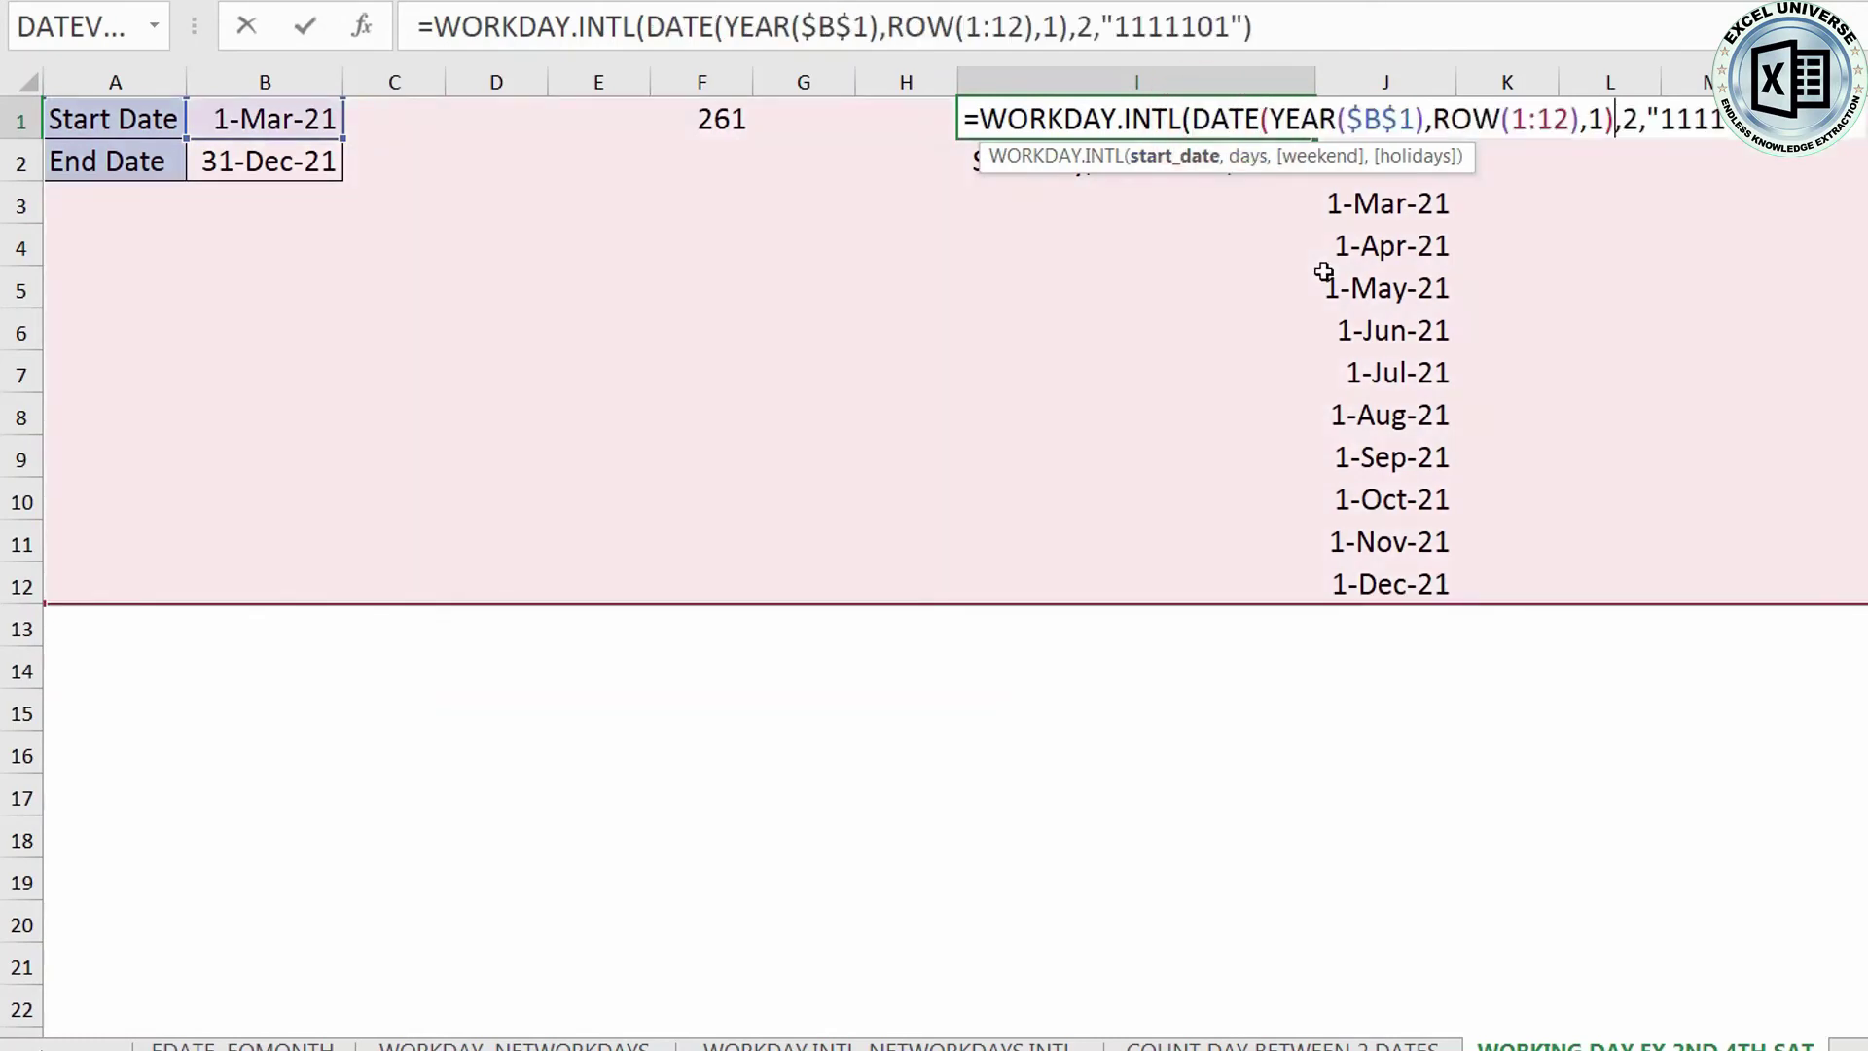
{"action": "left_click", "coordinate": [1638, 118]}
{"action": "key", "text": "shift+Left"}
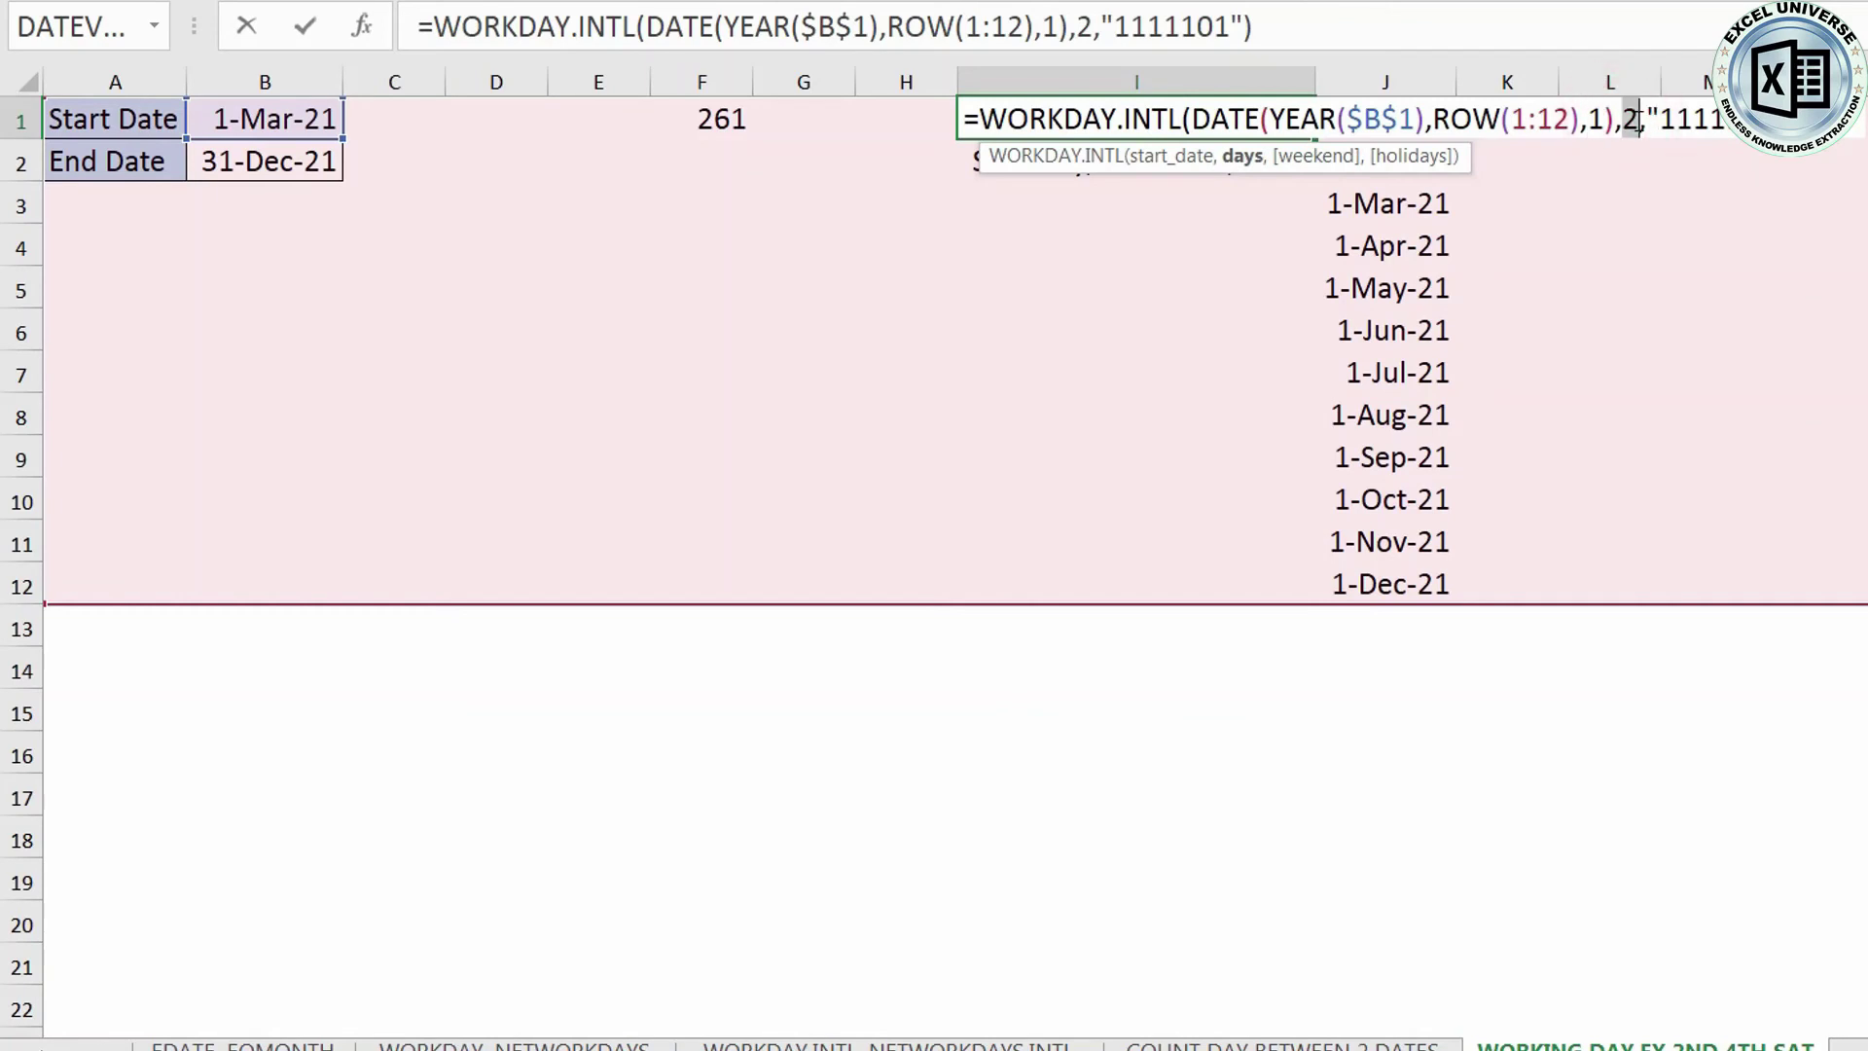
{"action": "key", "text": "Return"}
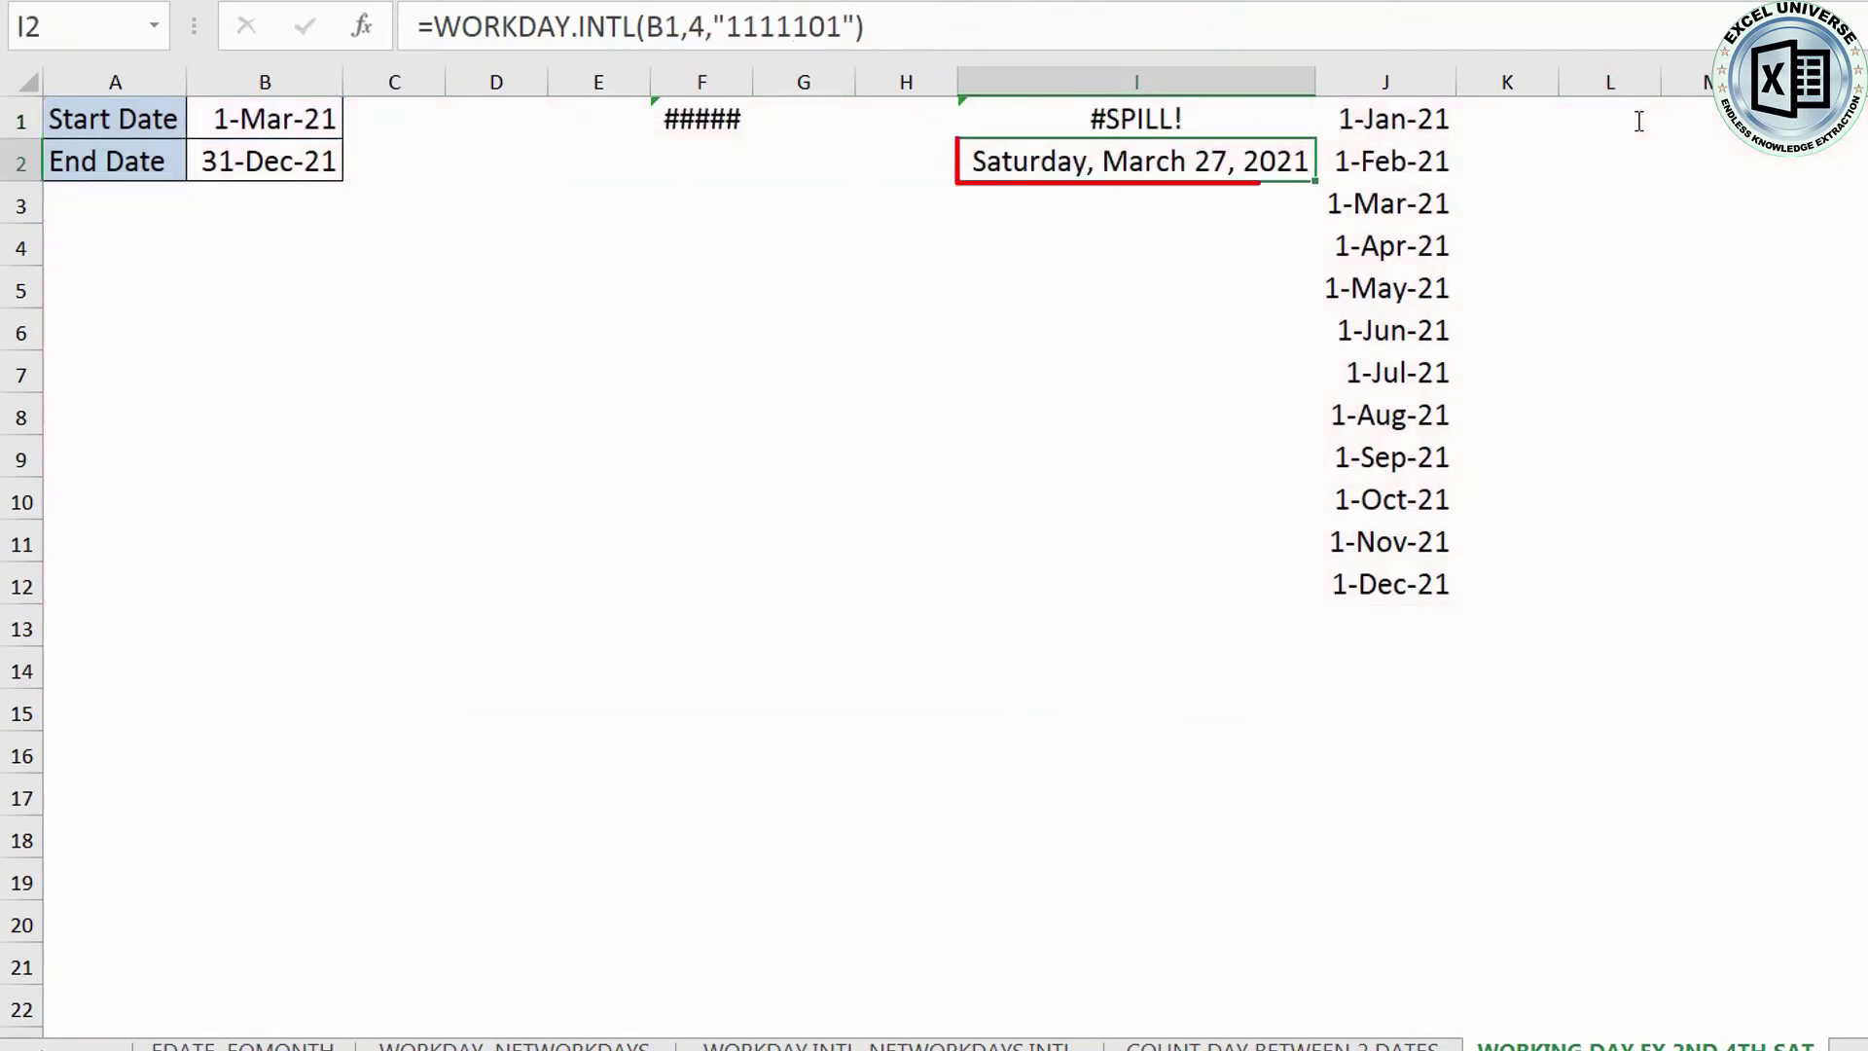
- Clear I2 so I1's formula can spill, and clear the helper dates in column J
{"action": "key", "text": "Delete"}
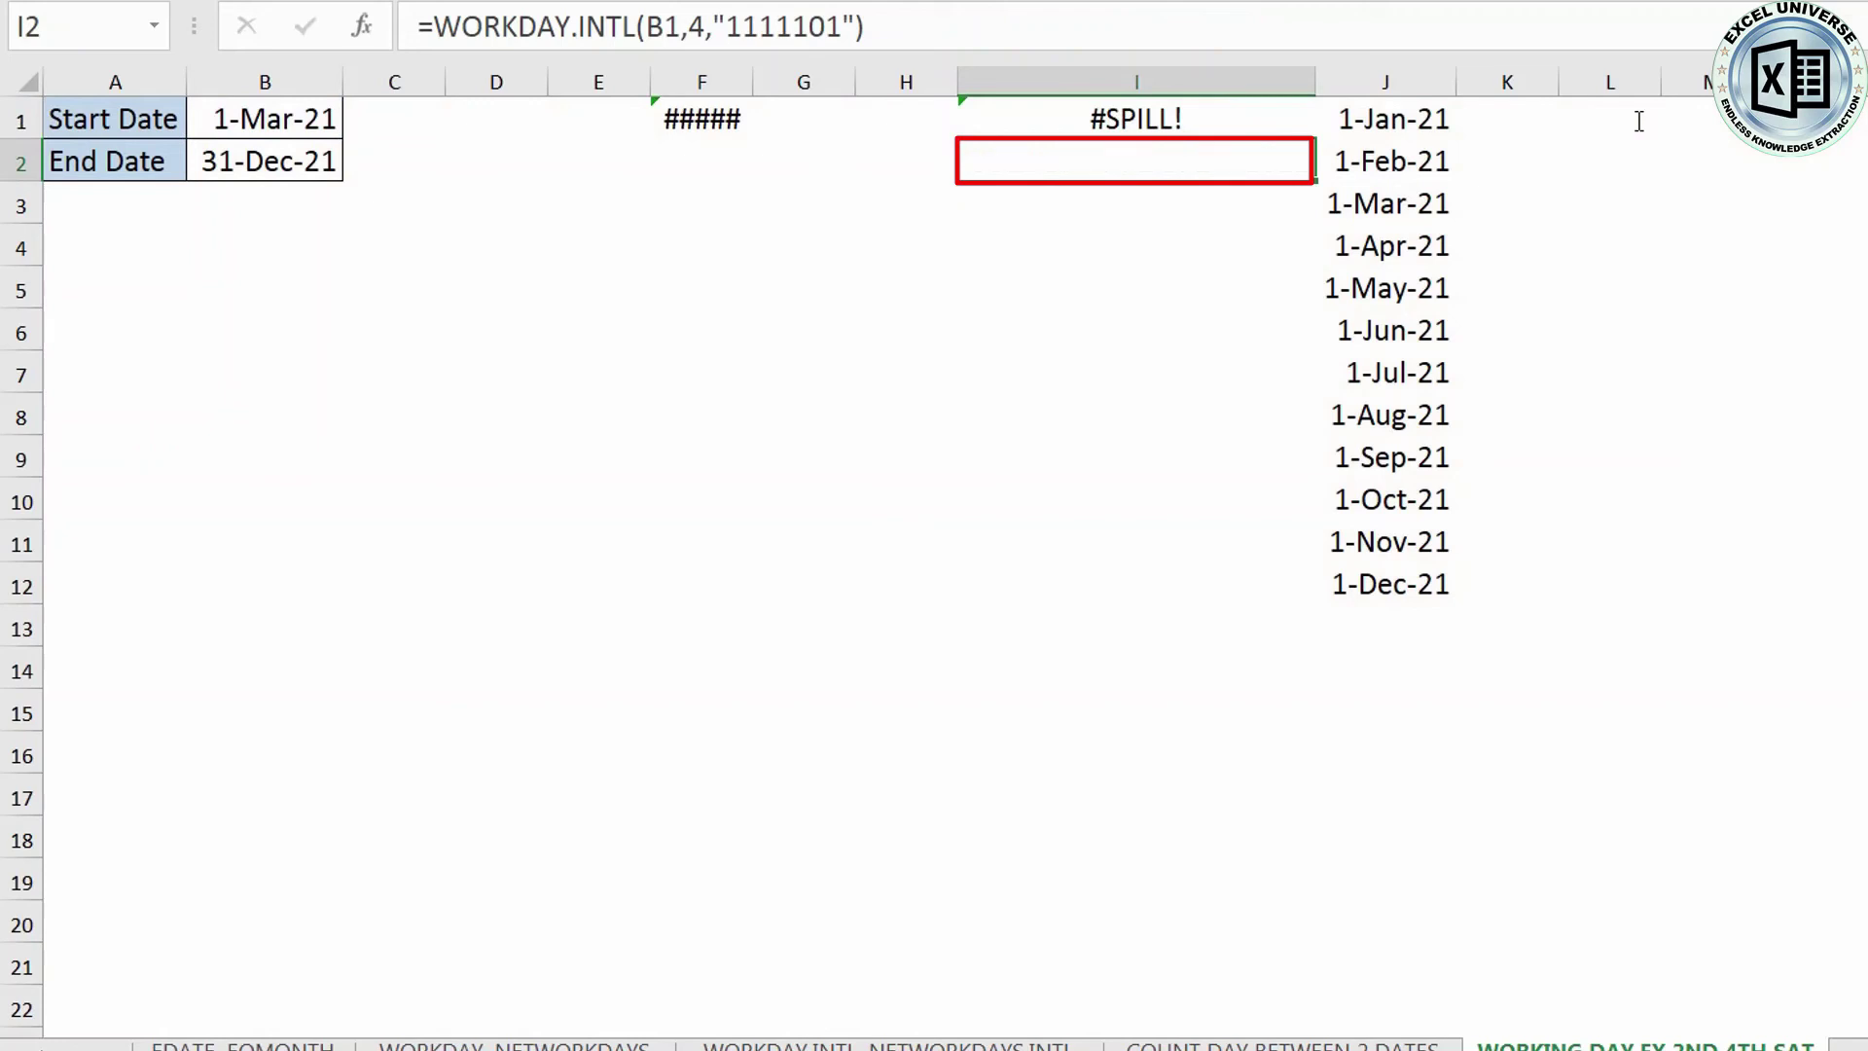
{"action": "key", "text": "Up"}
{"action": "key", "text": "Right"}
{"action": "key", "text": "ctrl+space"}
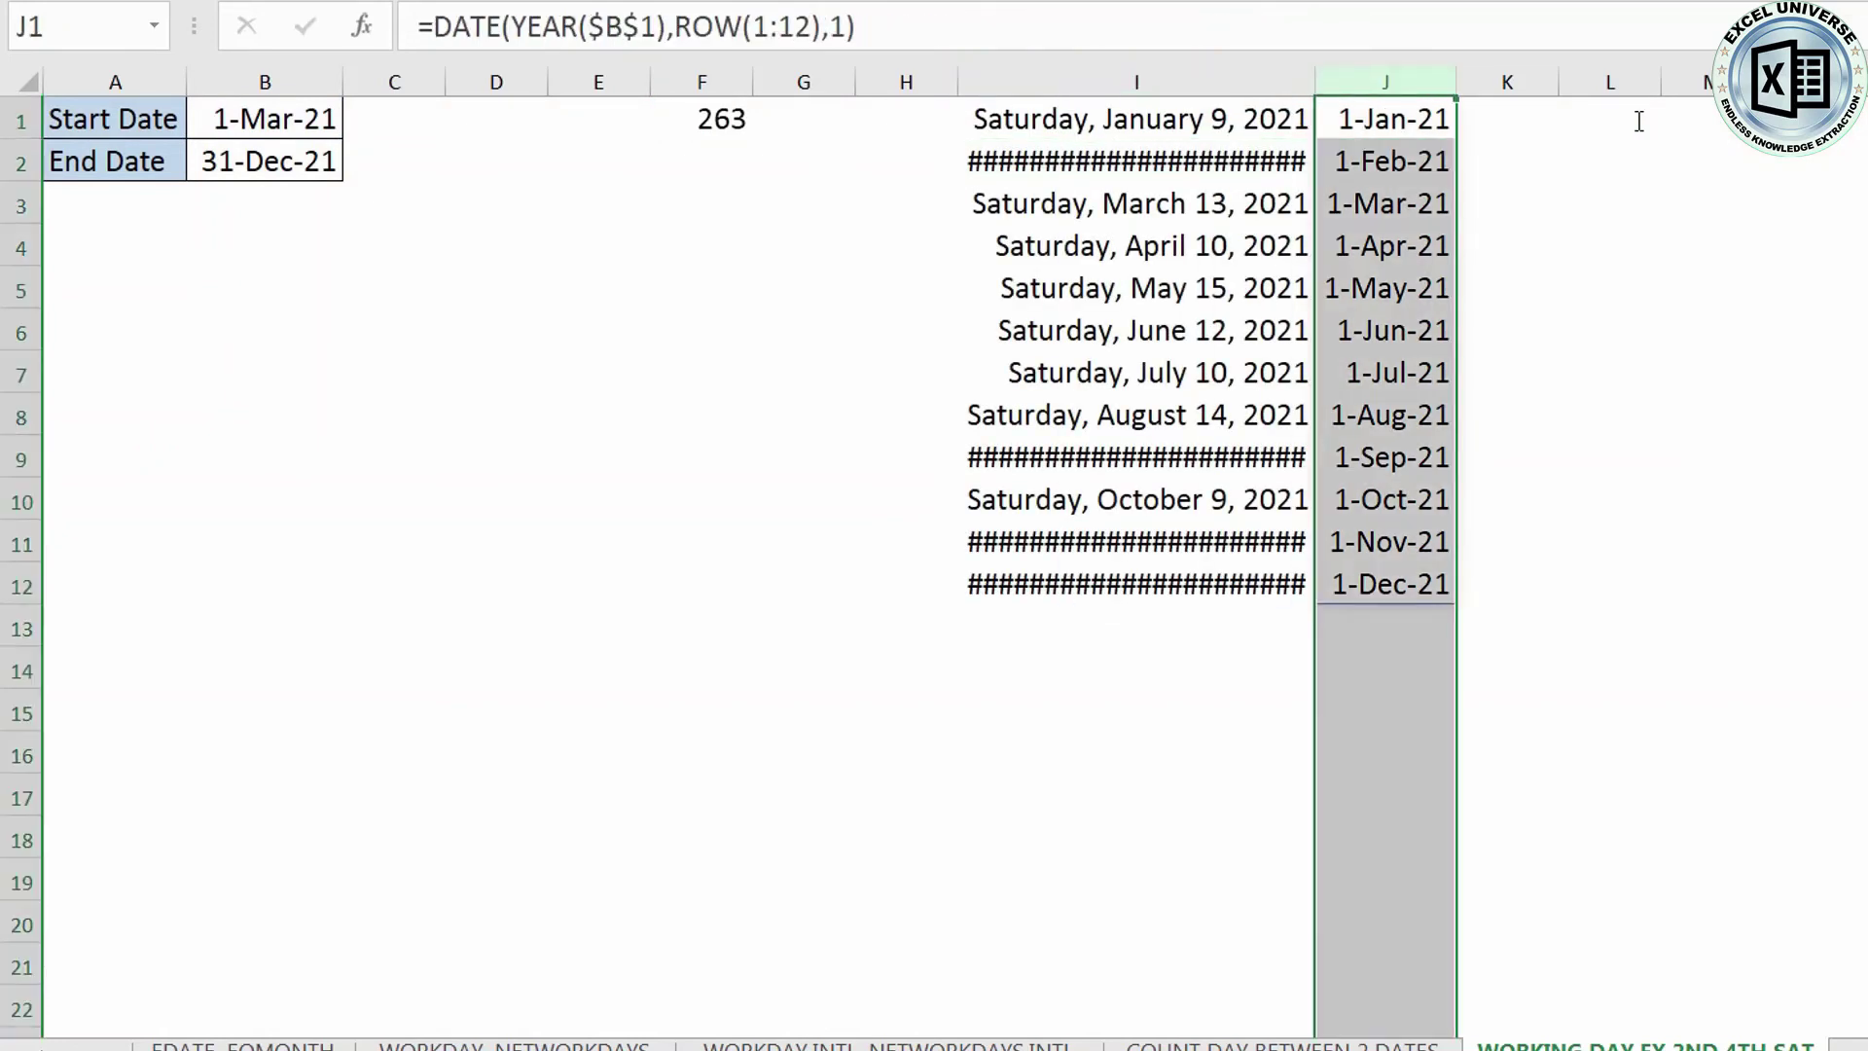
{"action": "key", "text": "Delete"}
- Fit column I's width to its contents and look over the Saturday dates in I1:I12
{"action": "key", "text": "Left"}
{"action": "key", "text": "ctrl+space"}
{"action": "left_click", "coordinate": [1307, 85]}
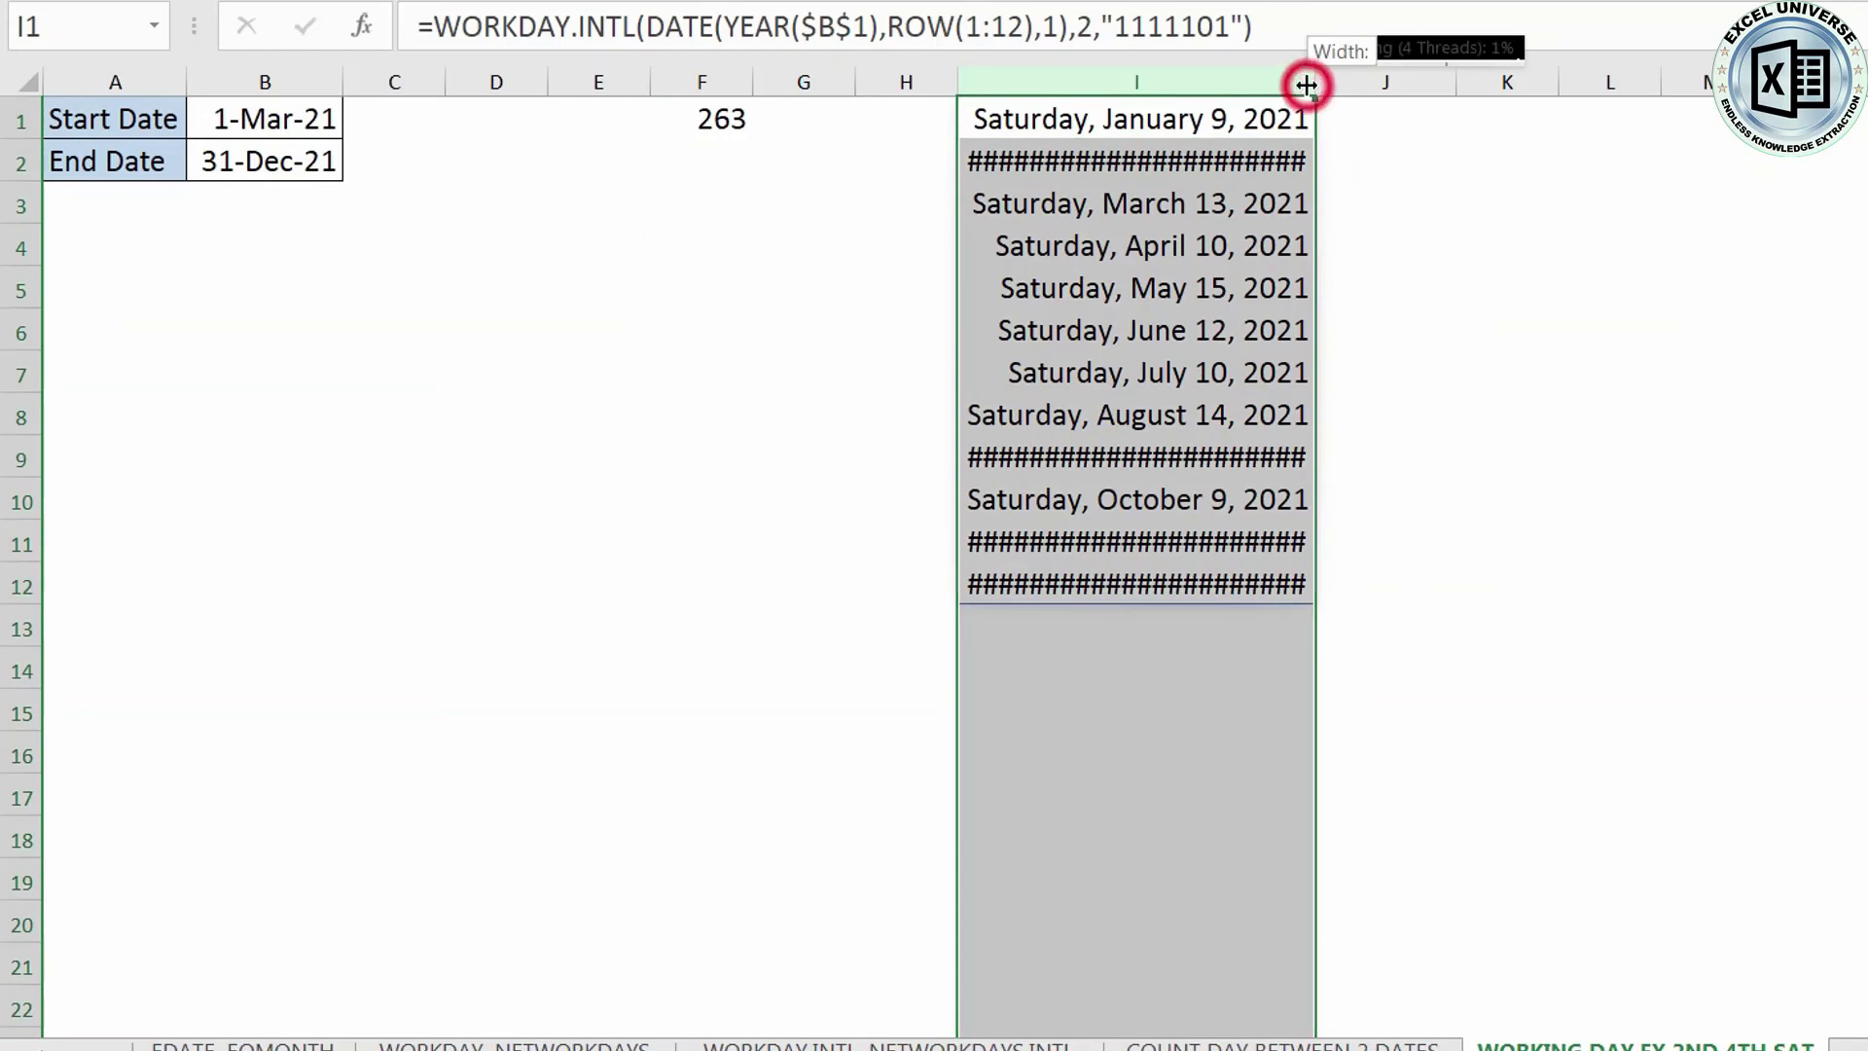
{"action": "double_click", "coordinate": [1306, 86]}
{"action": "left_click_drag", "start_coordinate": [1295, 125], "coordinate": [1311, 575]}
{"action": "left_click", "coordinate": [1272, 626]}
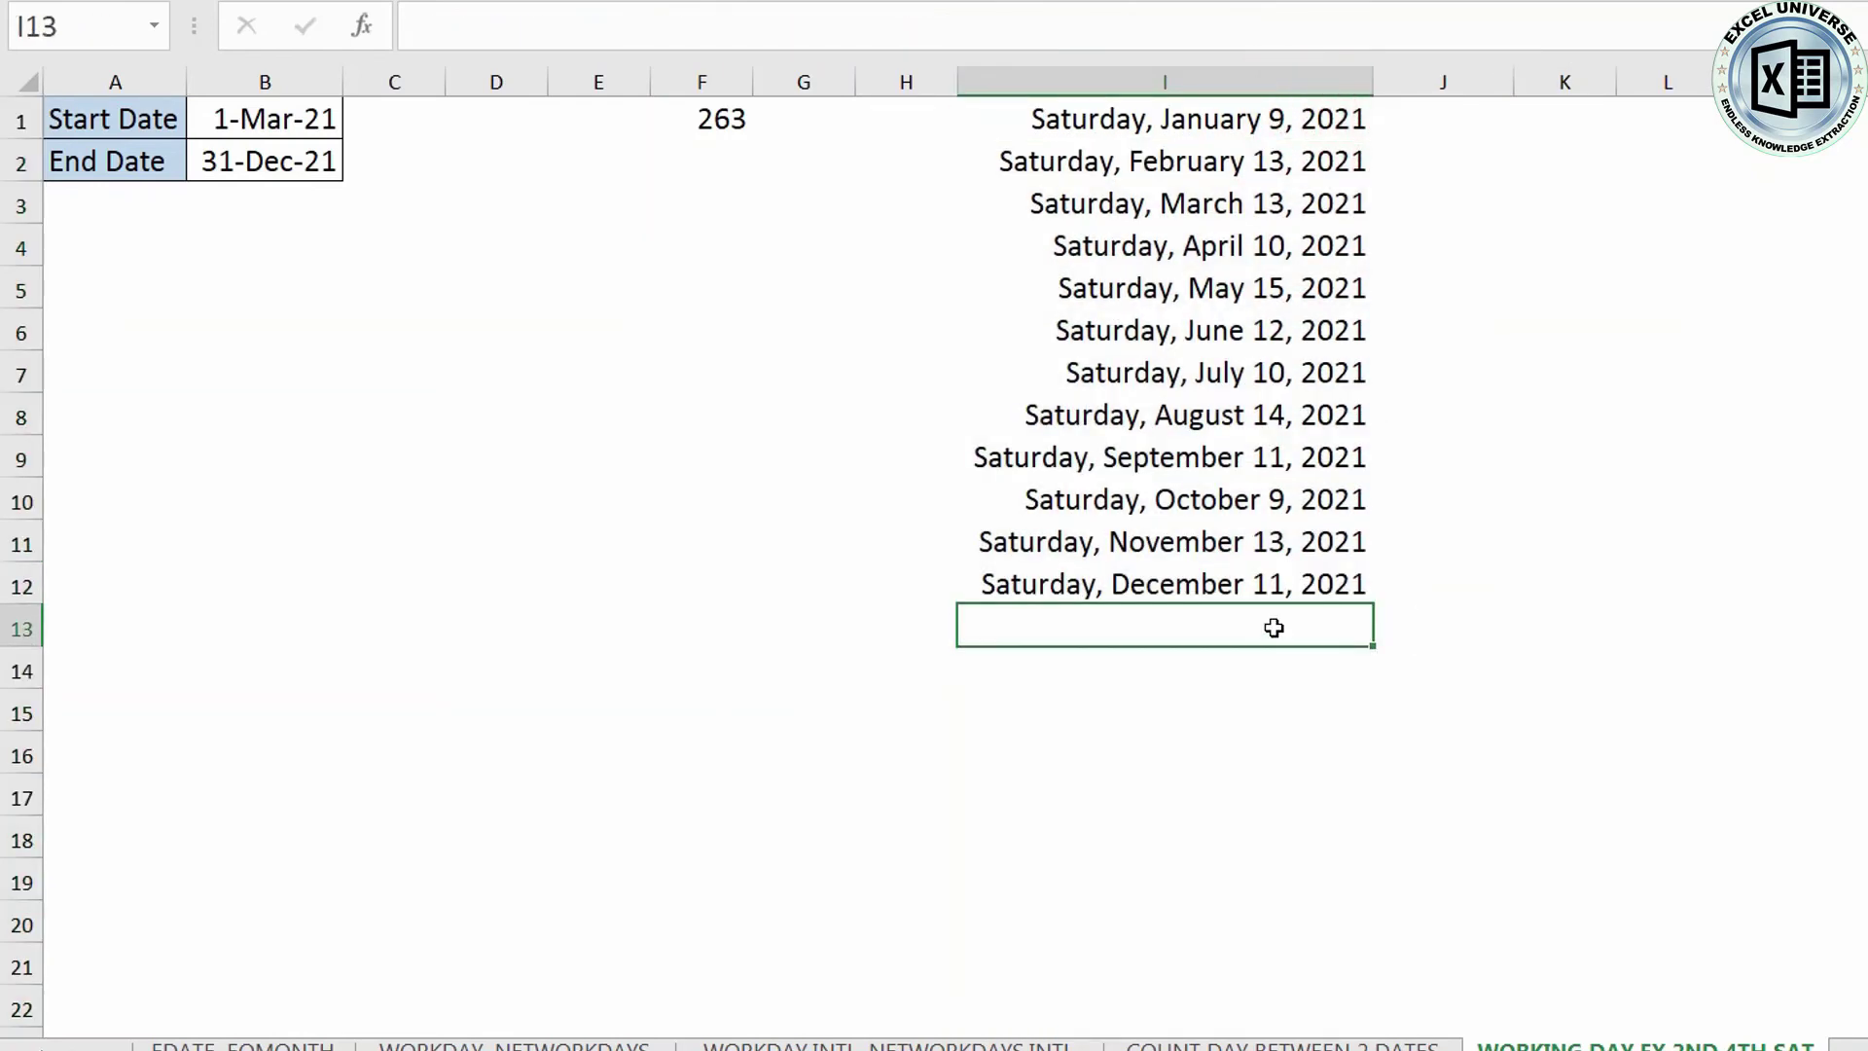
- Copy the text of I1's WORKDAY.INTL formula without its equals sign, leaving the cell unchanged
{"action": "left_click", "coordinate": [1294, 130]}
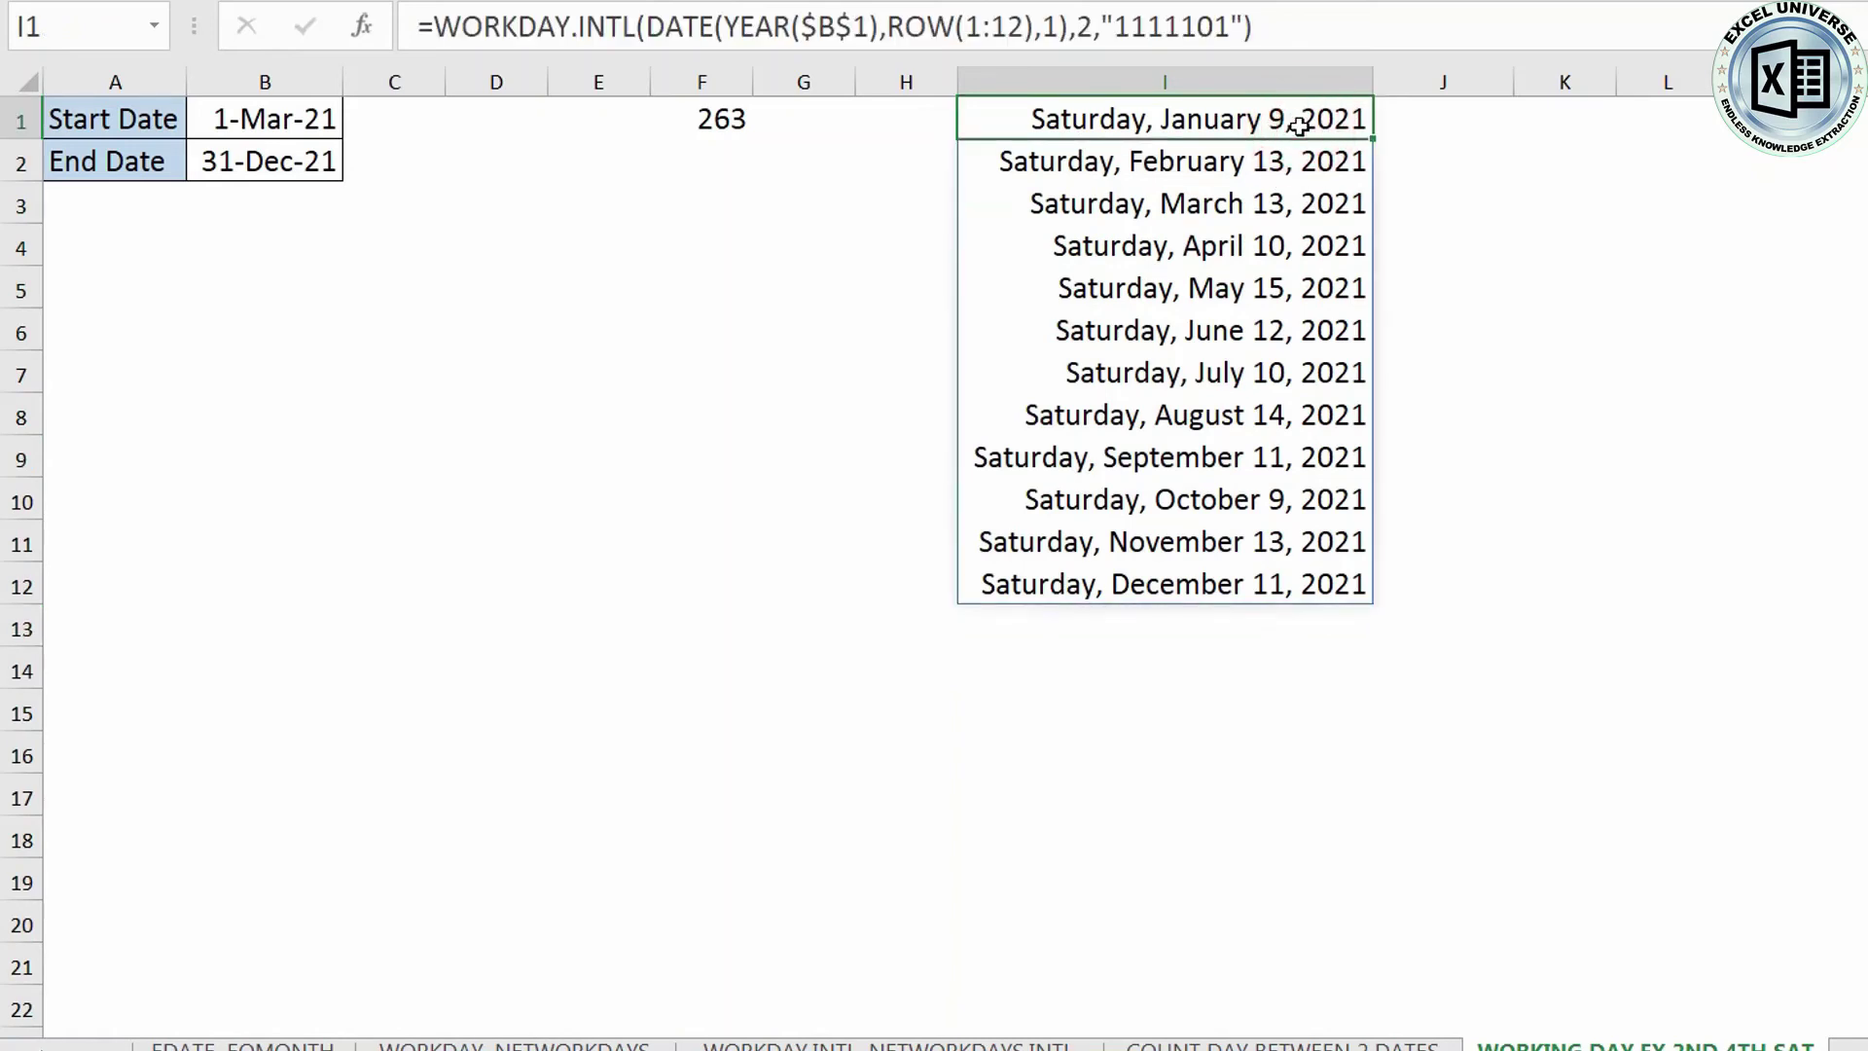
{"action": "double_click", "coordinate": [1298, 125]}
{"action": "left_click_drag", "start_coordinate": [978, 119], "coordinate": [1168, 119]}
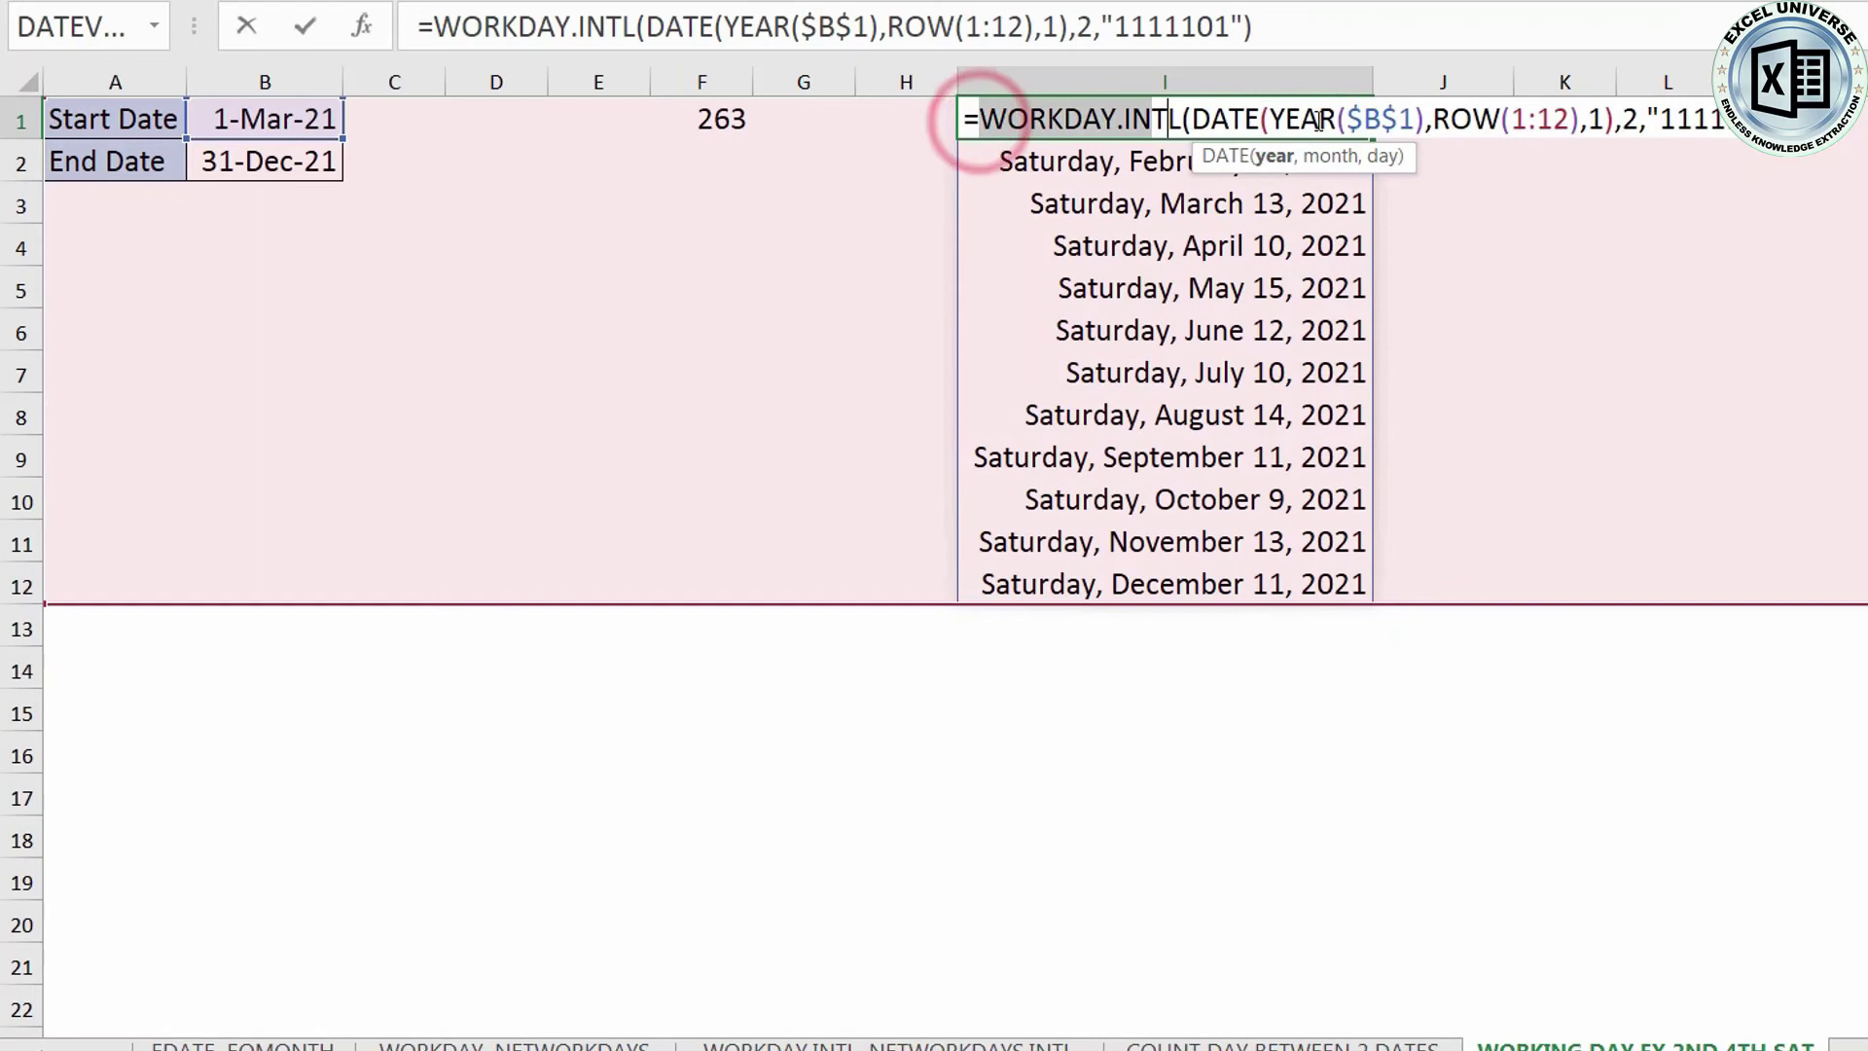
{"action": "left_click_drag", "start_coordinate": [1319, 121], "coordinate": [1727, 119]}
{"action": "key", "text": "ctrl+c"}
{"action": "key", "text": "Escape"}
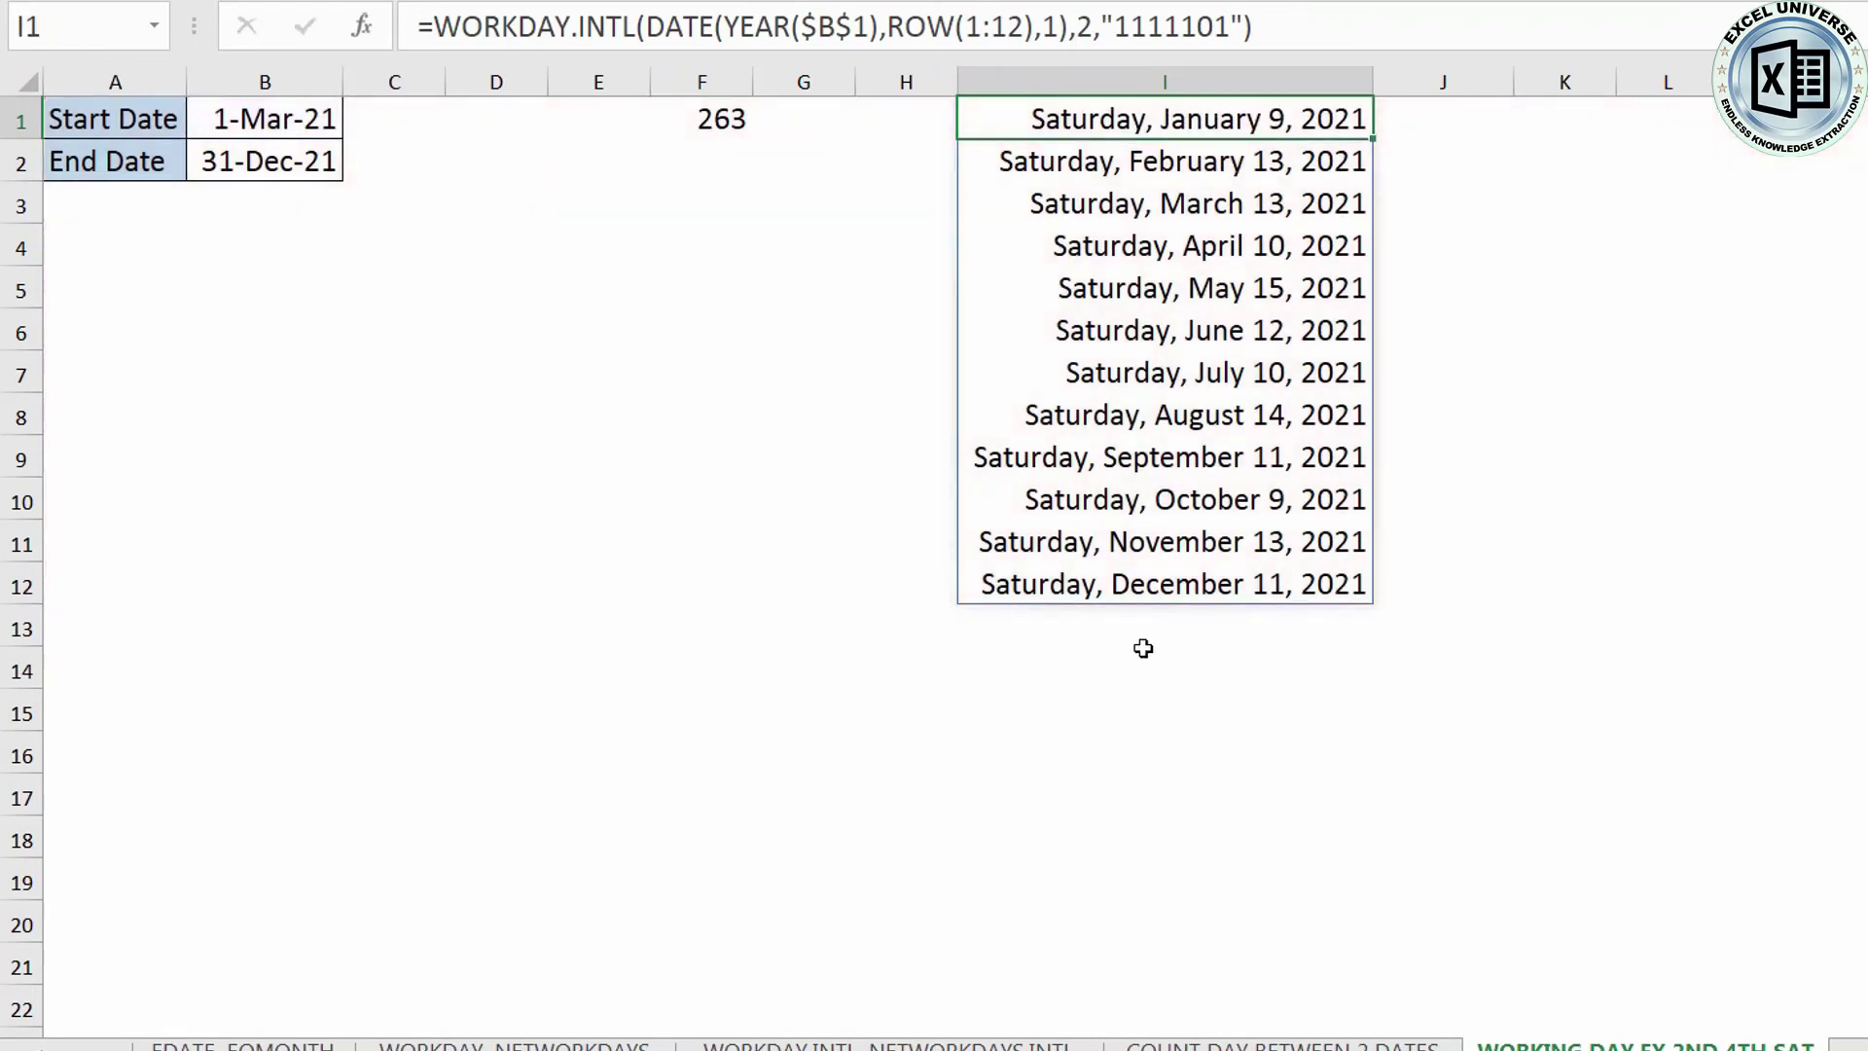
- Enter the copied WORKDAY.INTL expression in I13 as a formula with 4 as the days argument
{"action": "left_click", "coordinate": [1142, 621]}
{"action": "key", "text": "ctrl+v"}
{"action": "key", "text": "F2"}
{"action": "key", "text": "Home"}
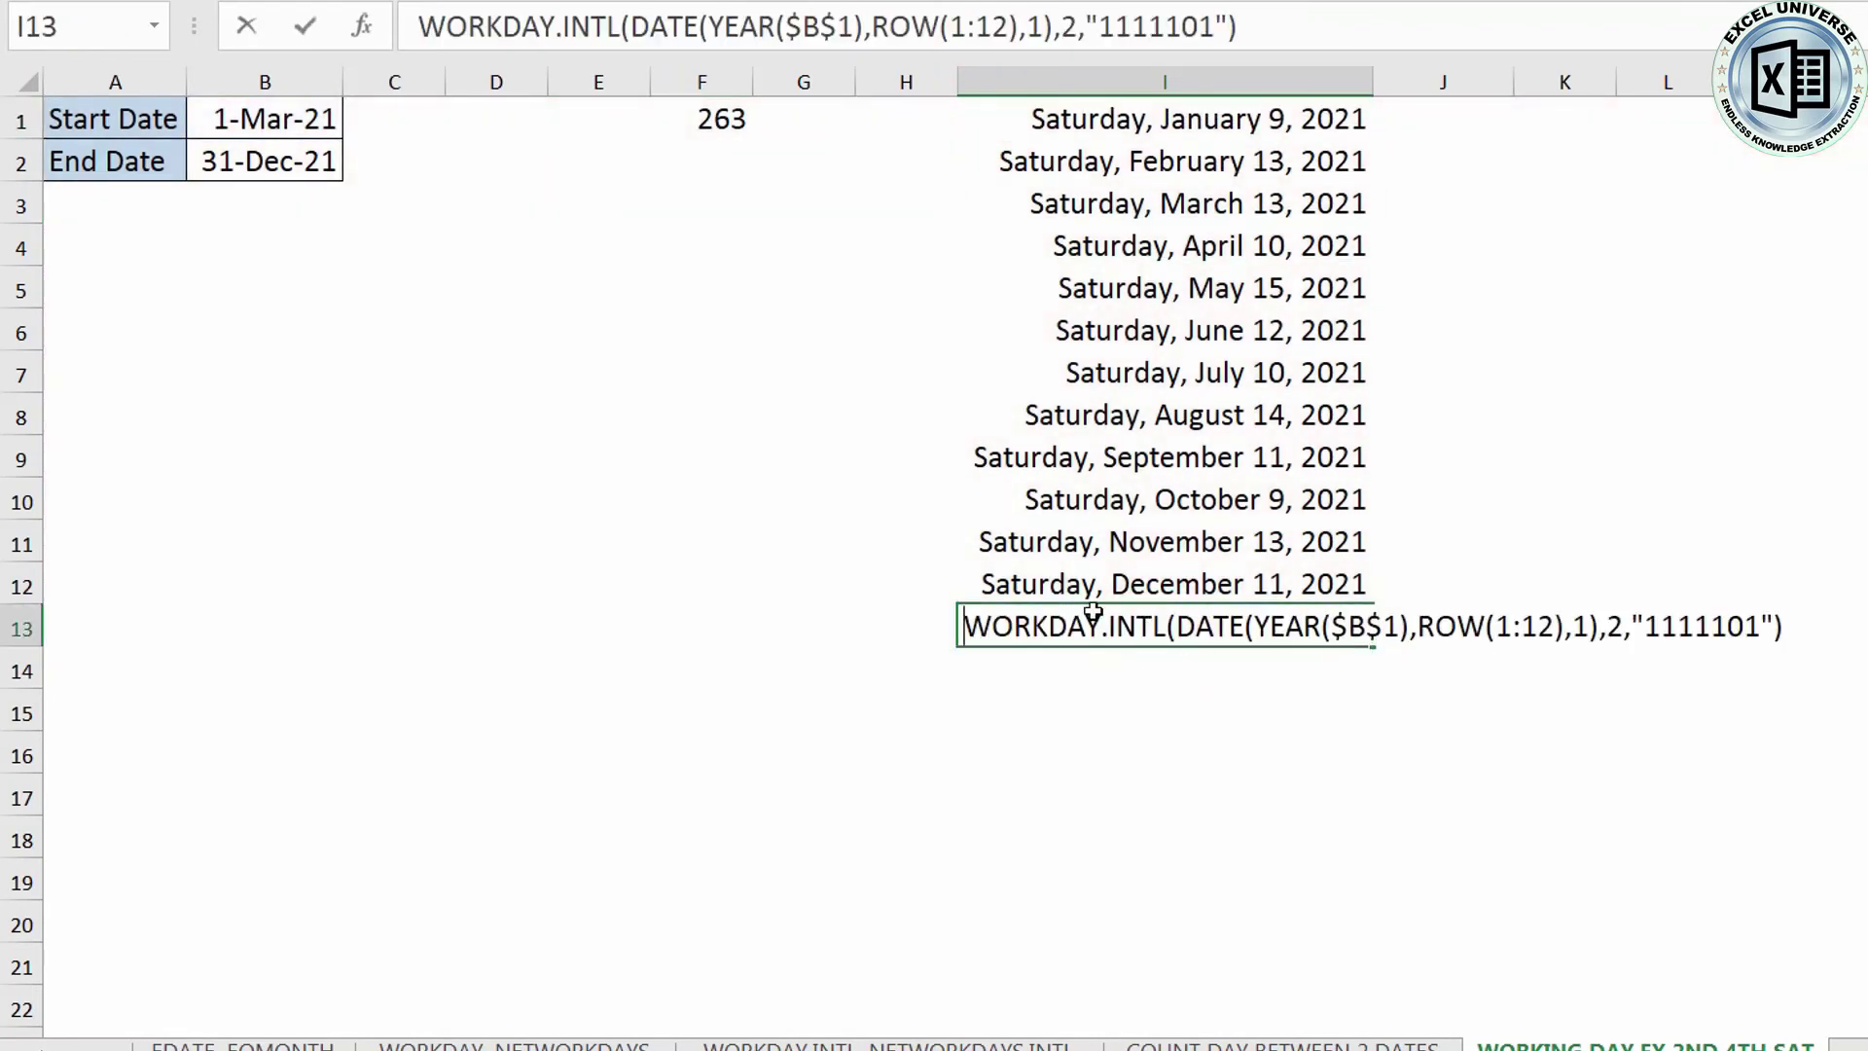
{"action": "type", "text": "="}
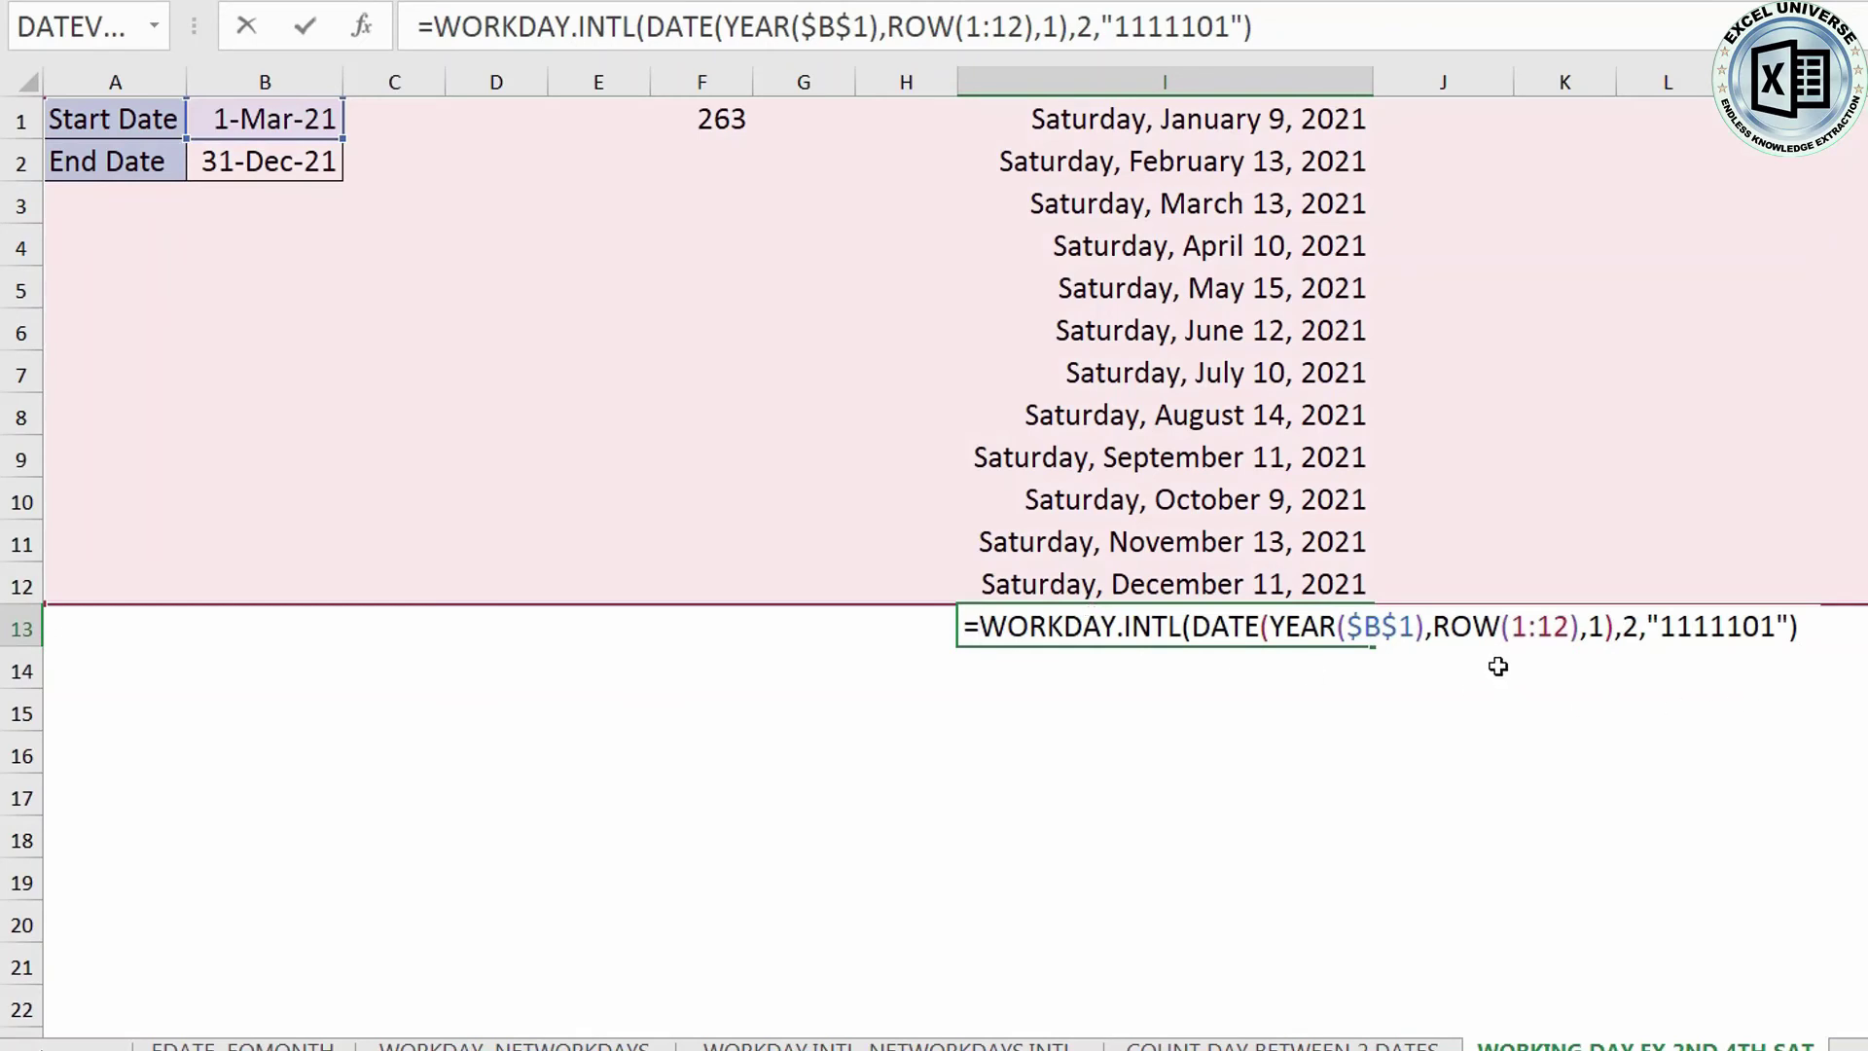
{"action": "double_click", "coordinate": [1631, 625]}
{"action": "type", "text": "4"}
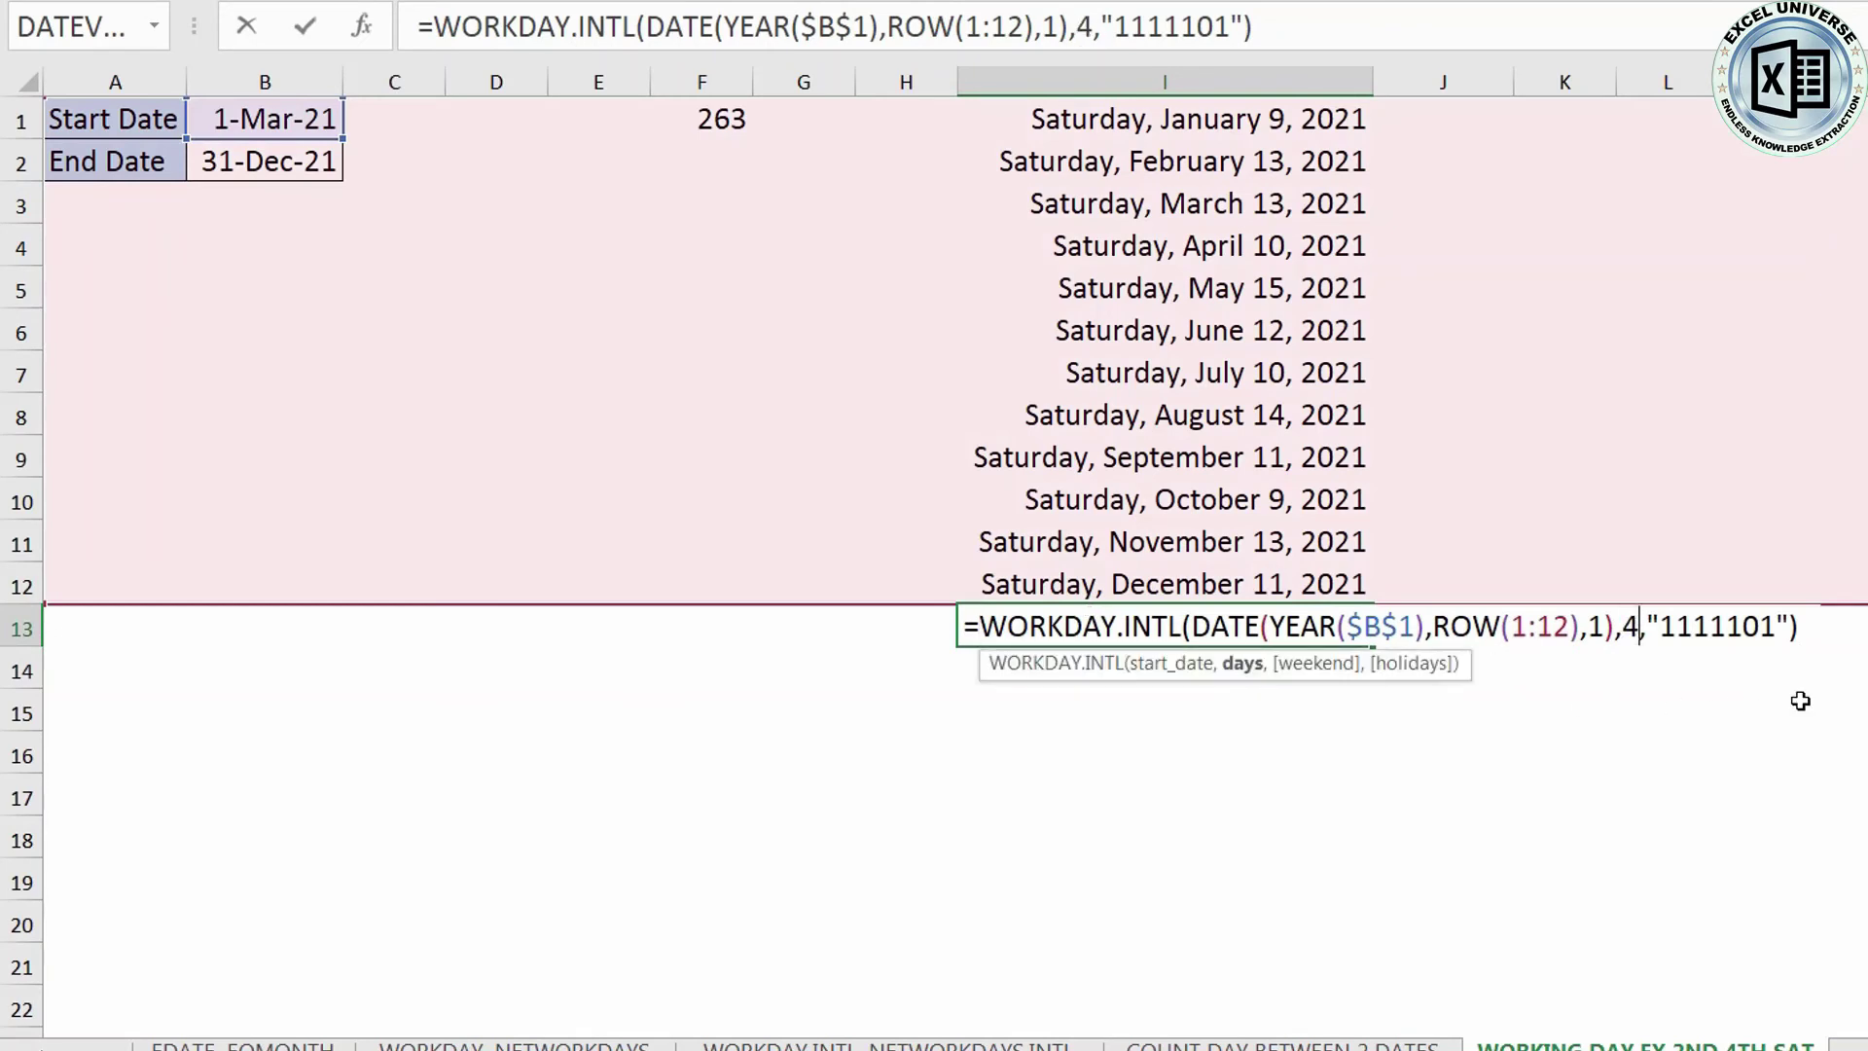
{"action": "key", "text": "Return"}
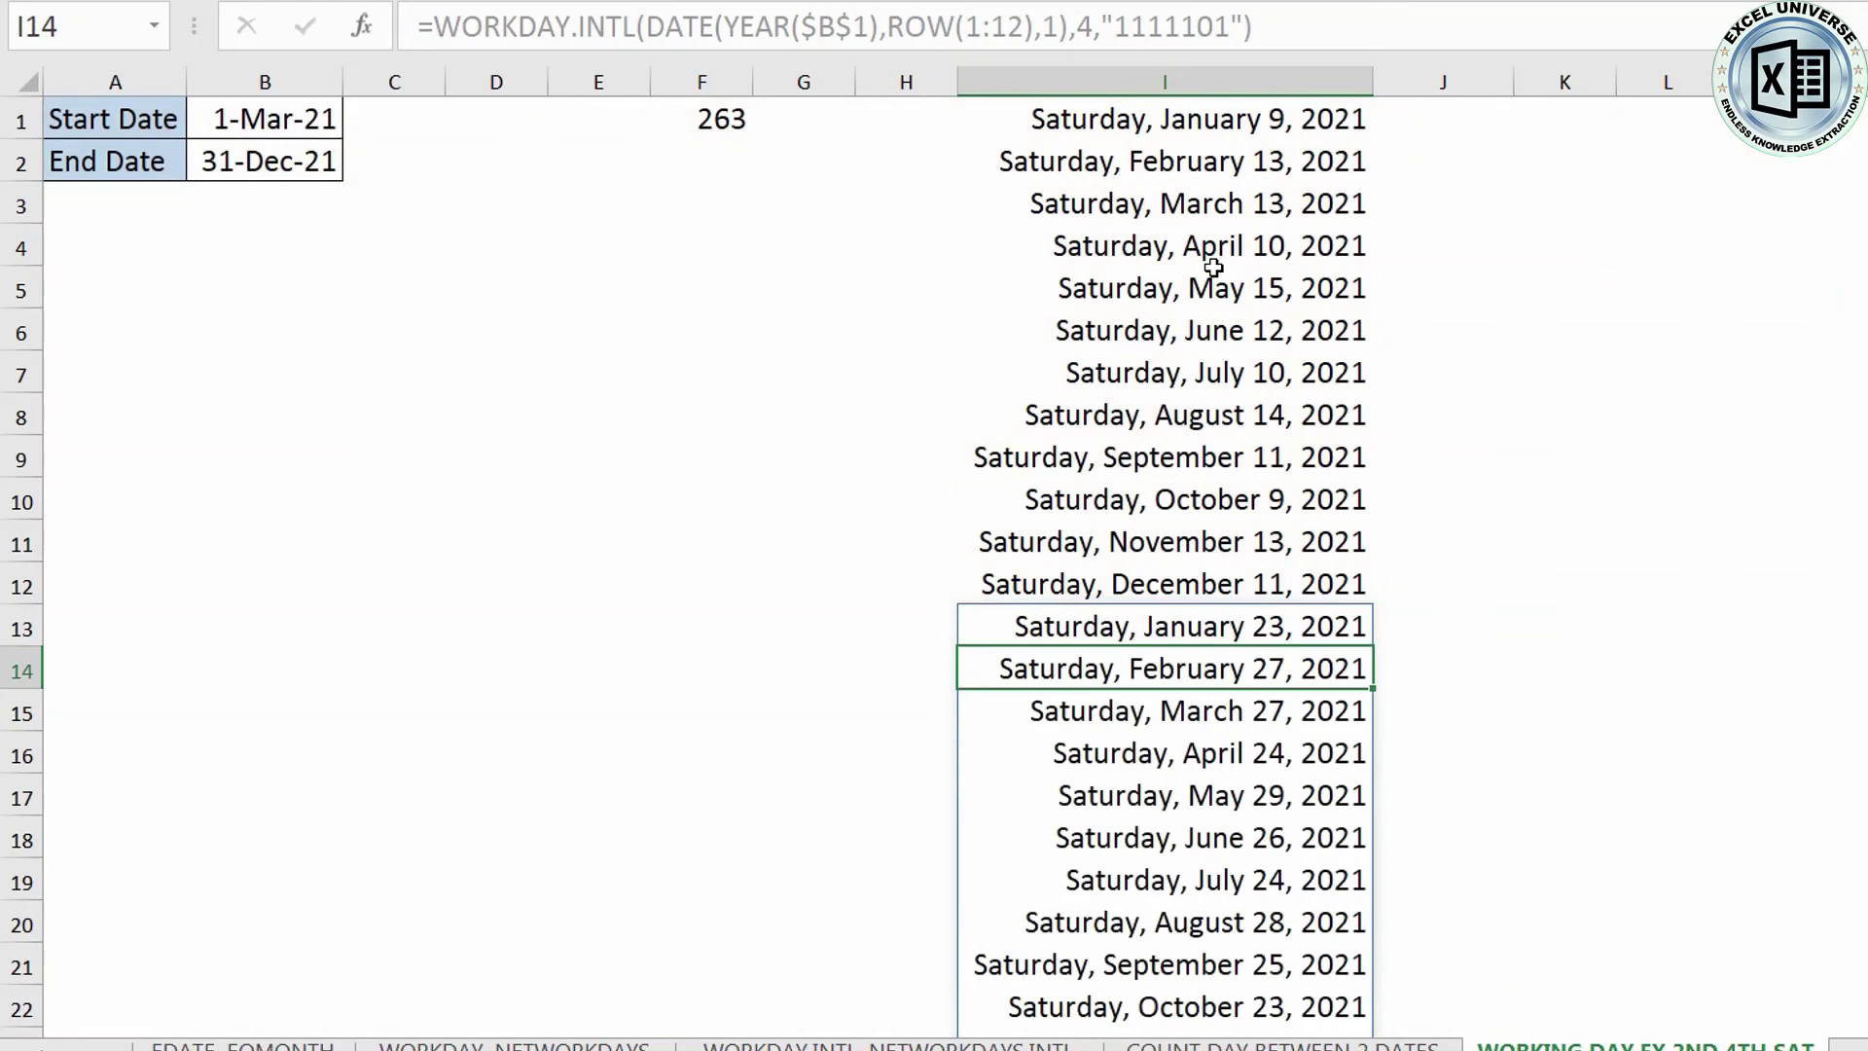
- Extend the holidays range in F1's NETWORKDAYS.INTL formula to I1:I24
{"action": "scroll", "coordinate": [1213, 267], "scroll_direction": "down", "scroll_amount": 2}
{"action": "scroll", "coordinate": [1211, 267], "scroll_direction": "up", "scroll_amount": 2}
{"action": "left_click", "coordinate": [1218, 83]}
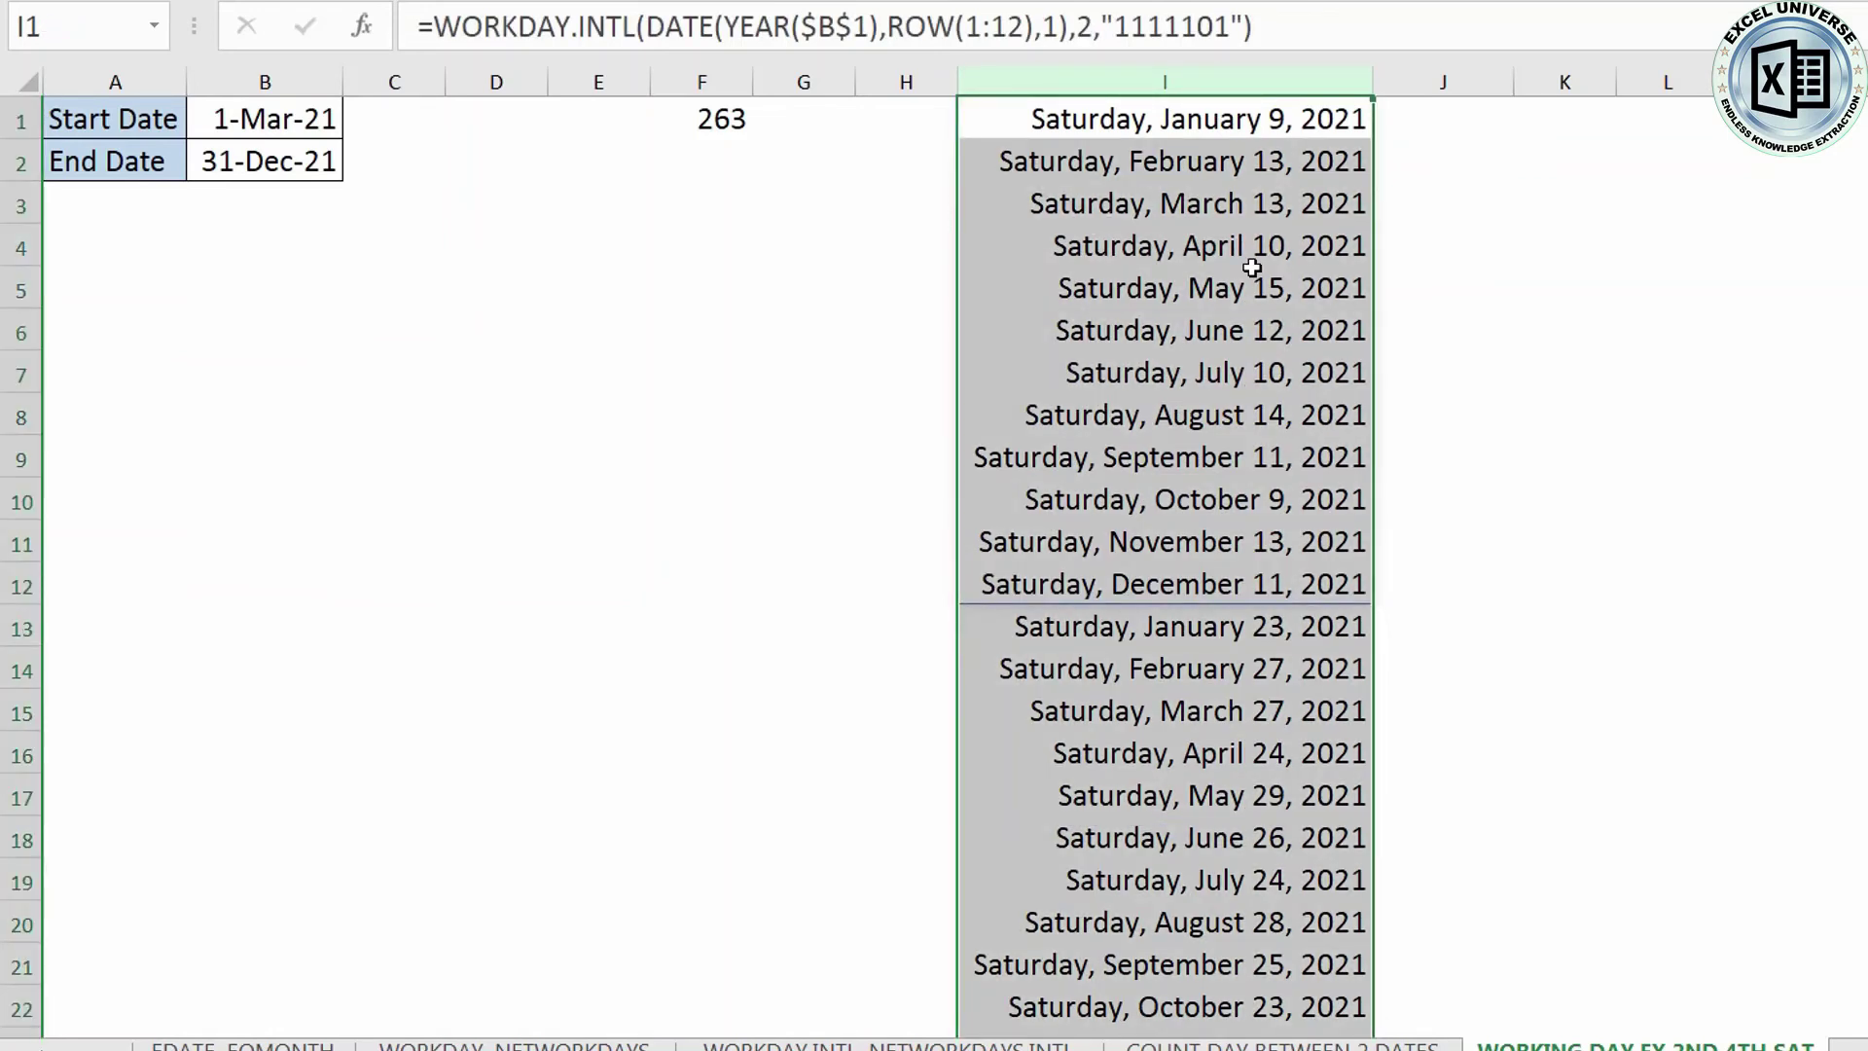
{"action": "left_click", "coordinate": [724, 120]}
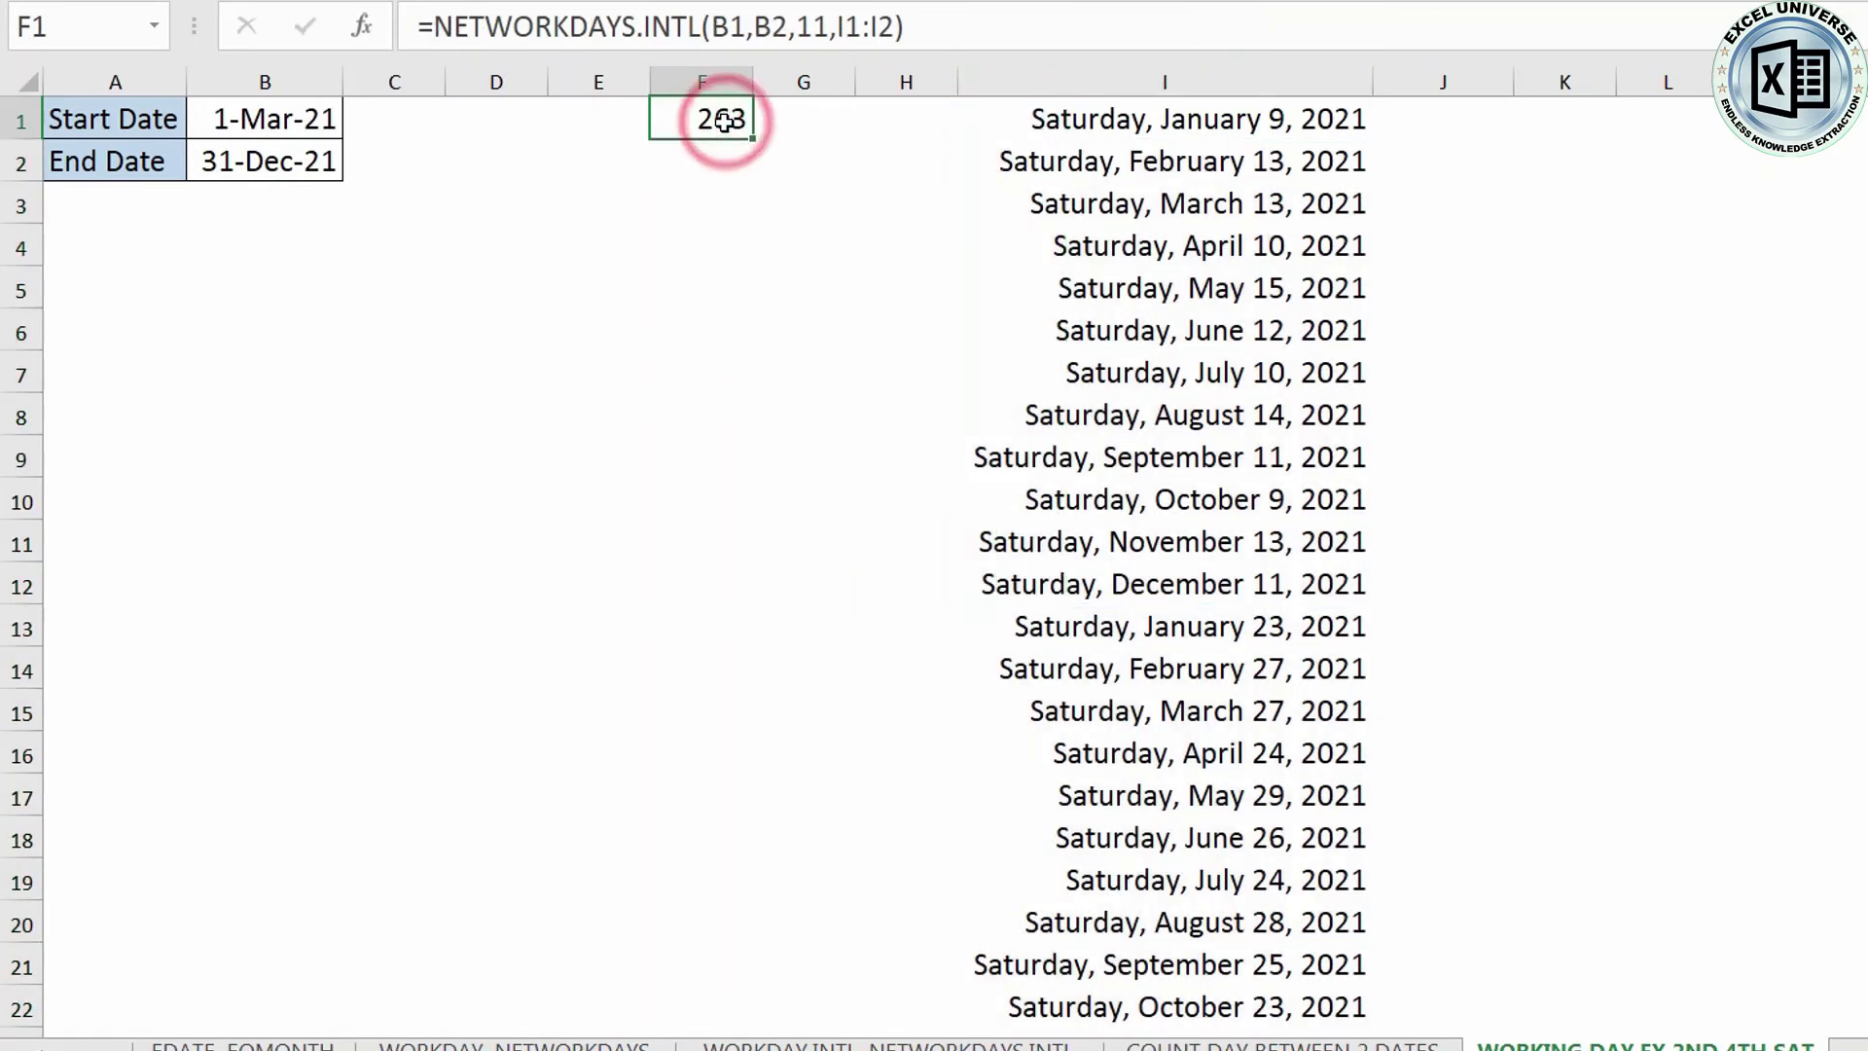
{"action": "double_click", "coordinate": [724, 120]}
{"action": "left_click", "coordinate": [1074, 119]}
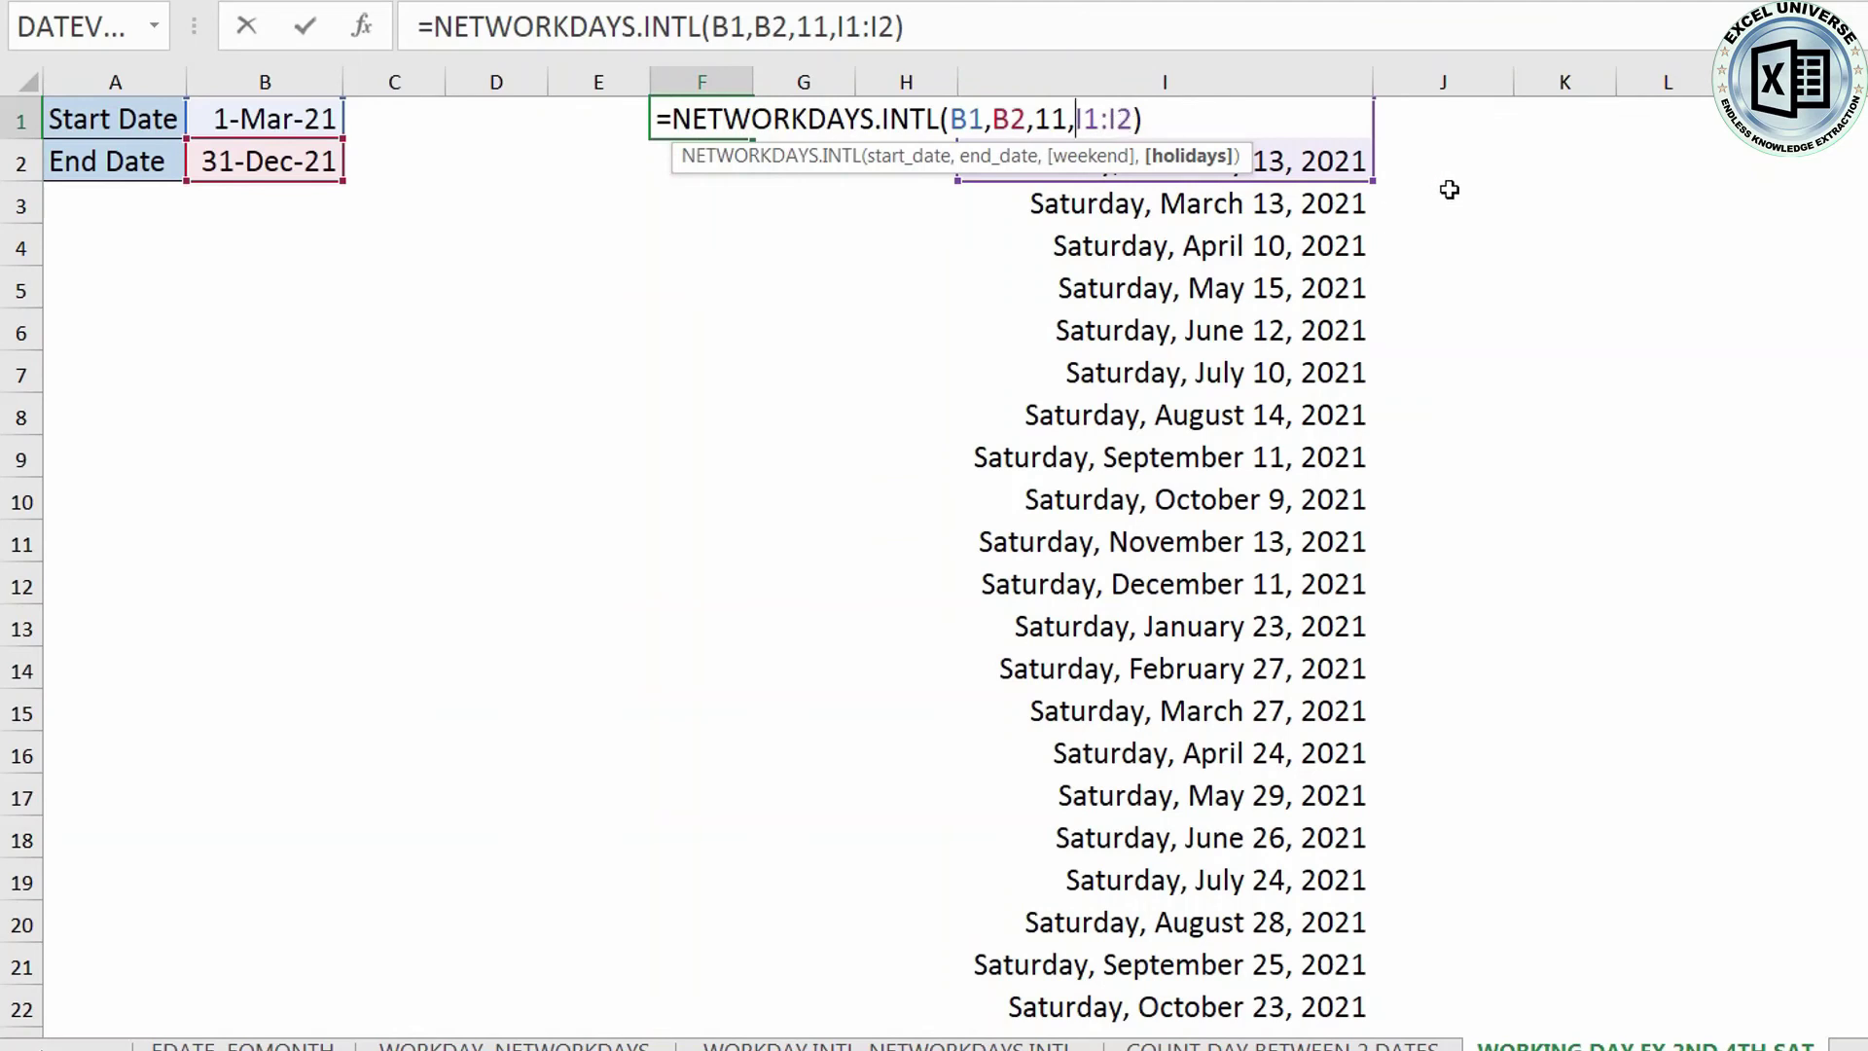
{"action": "left_click_drag", "start_coordinate": [1374, 183], "coordinate": [1374, 442]}
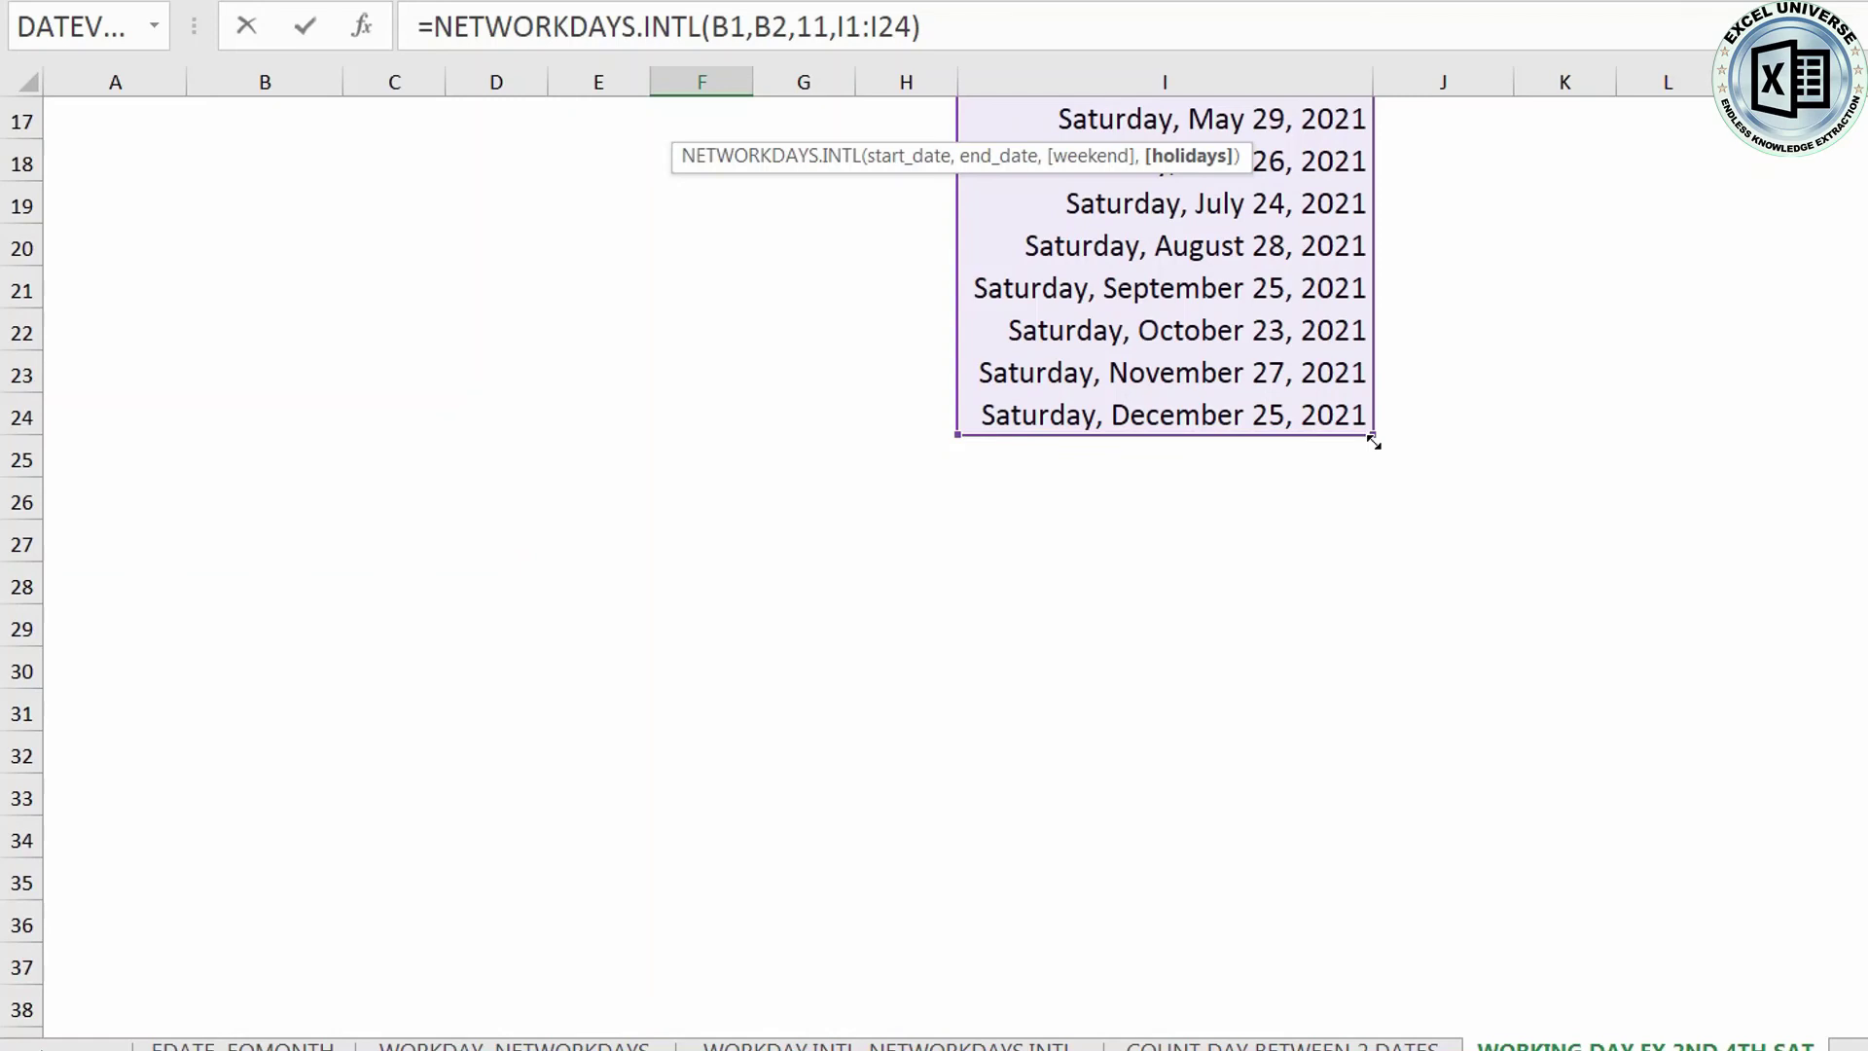
{"action": "key", "text": "Return"}
{"action": "key", "text": "Up"}
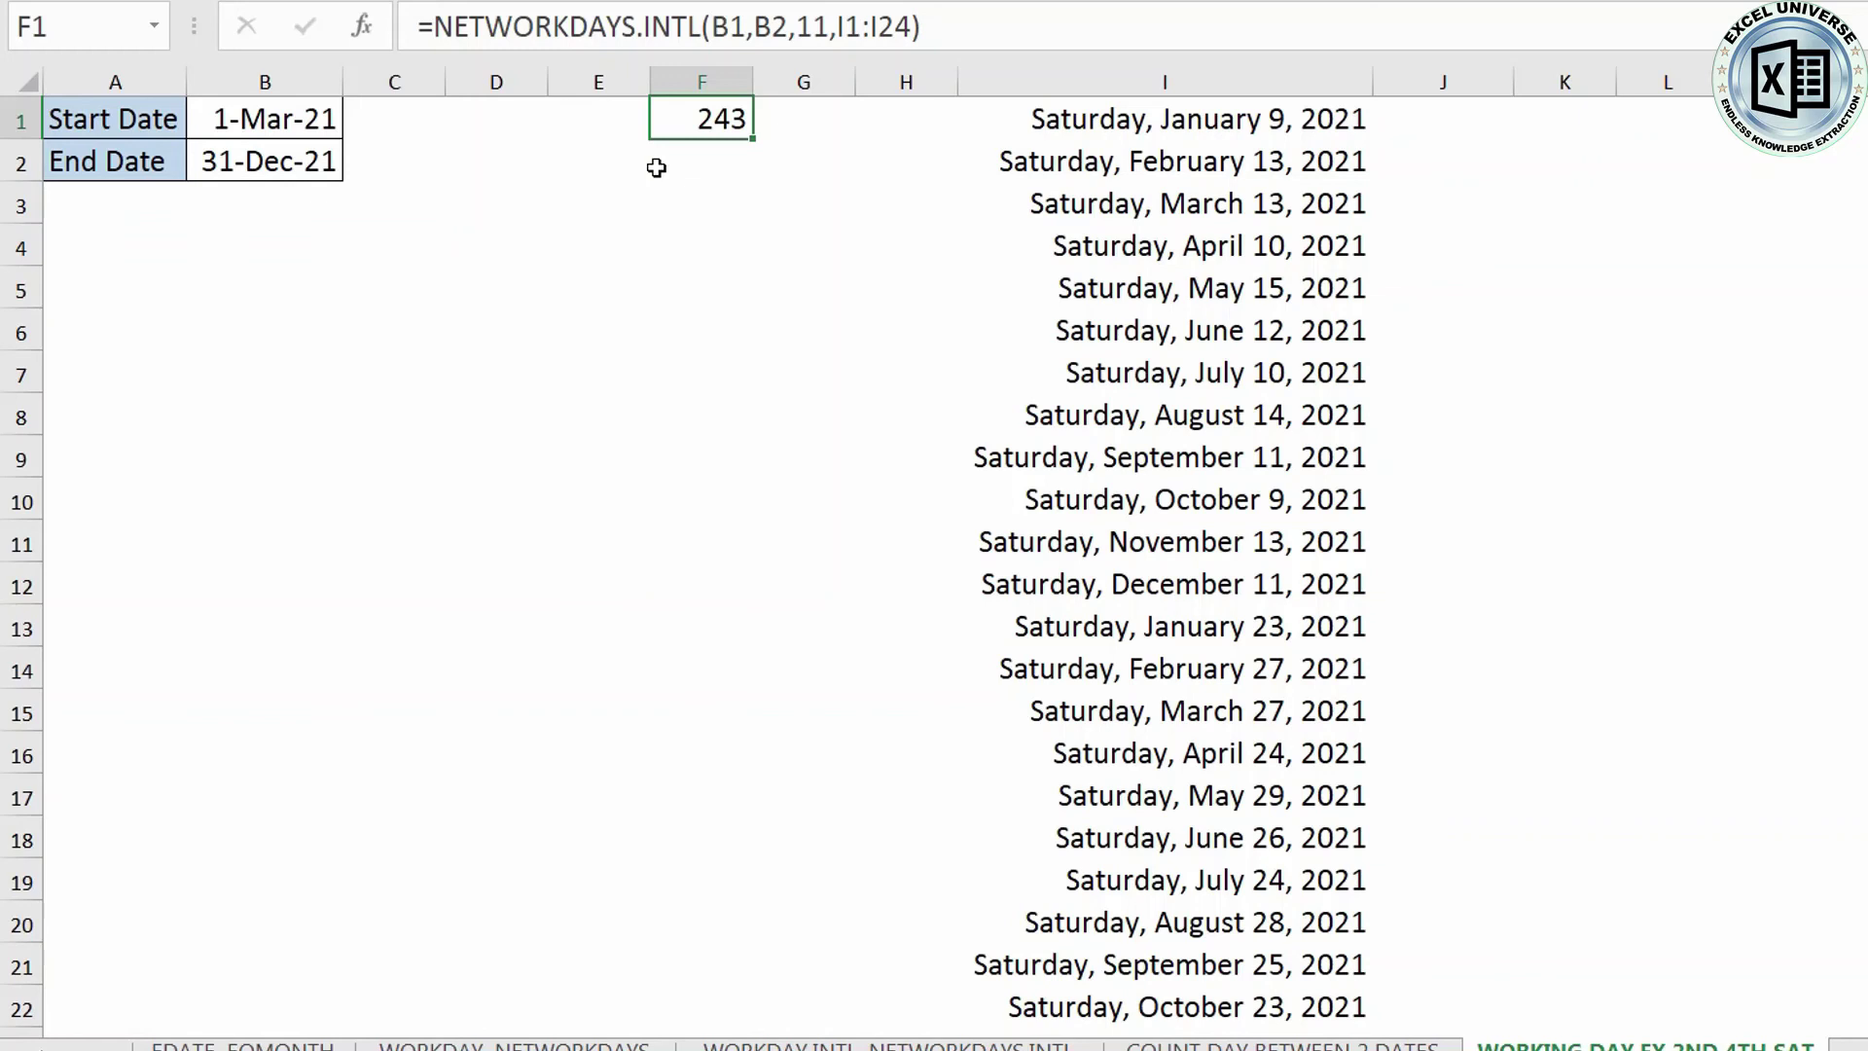
- Set the start date in B1 to 1 Jan
{"action": "left_click", "coordinate": [289, 118]}
{"action": "type", "text": "1 Jan"}
{"action": "key", "text": "Return"}
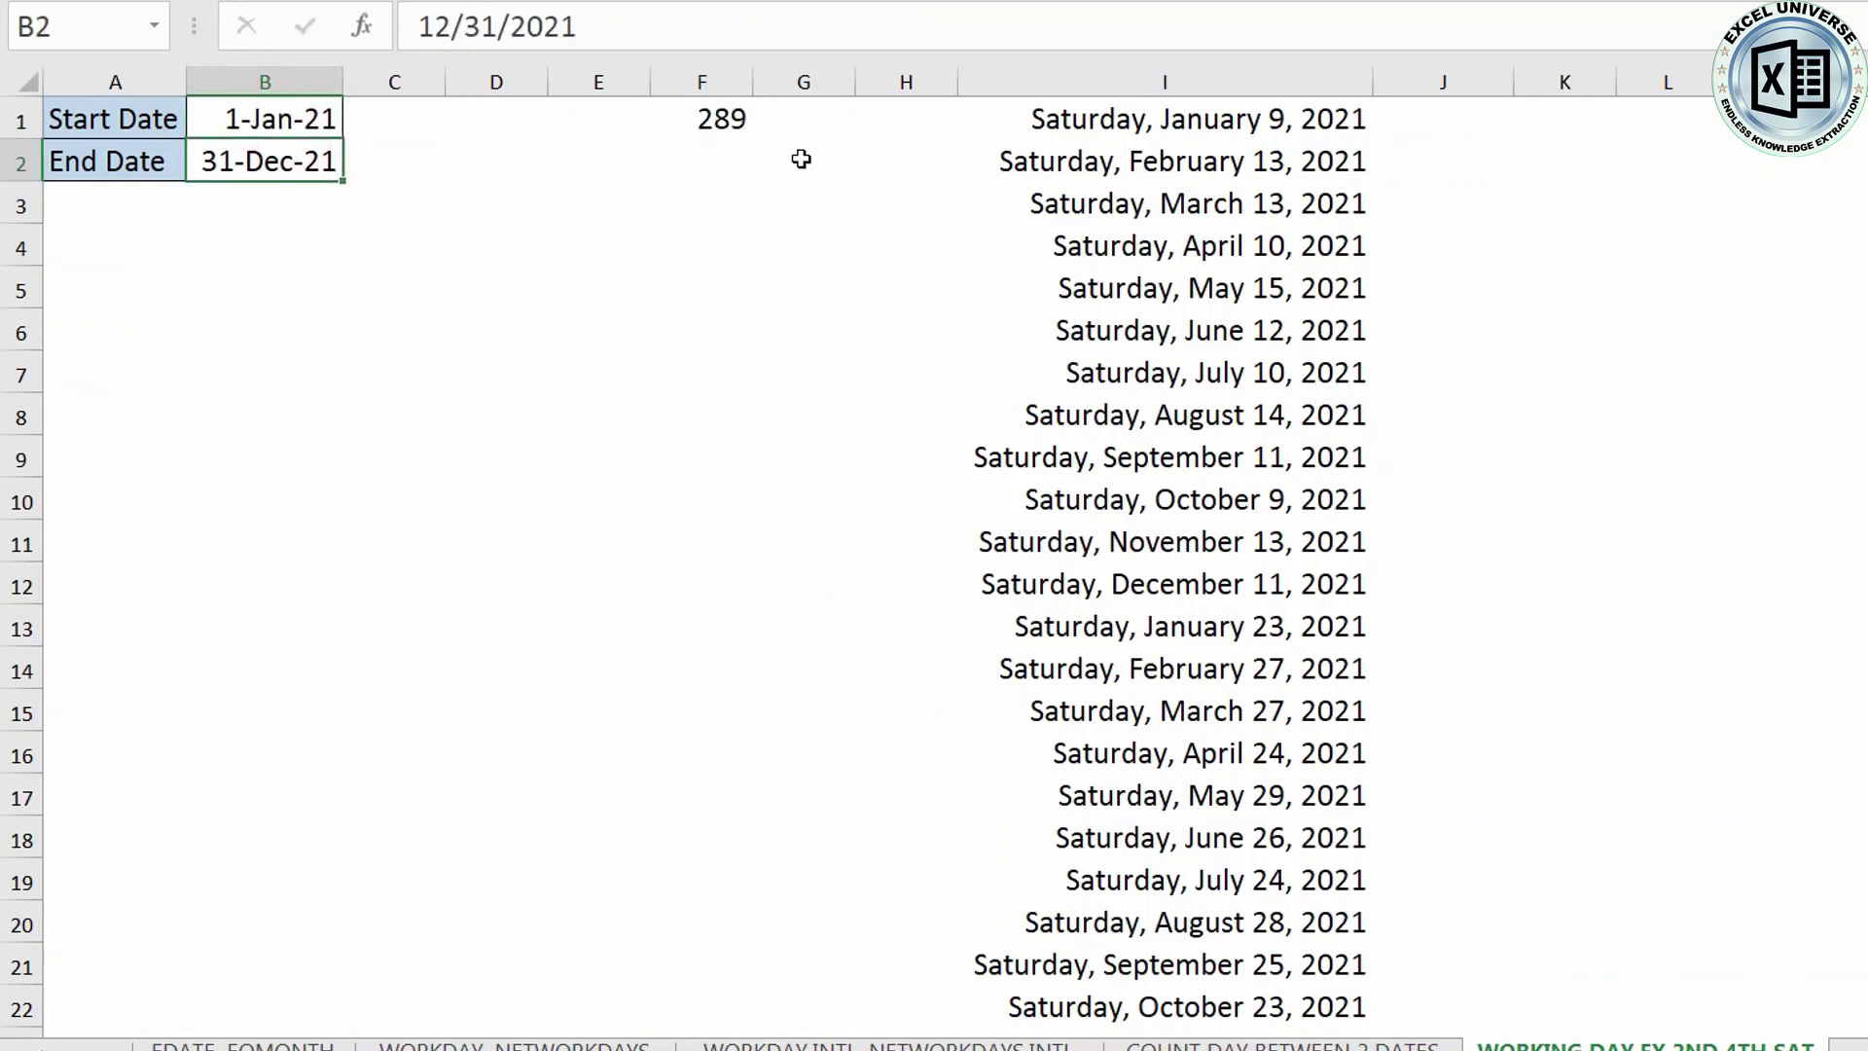
- Move the NETWORKDAYS.INTL formula from F1 to B3, keeping its references
{"action": "left_click", "coordinate": [720, 117]}
{"action": "key", "text": "ctrl+c"}
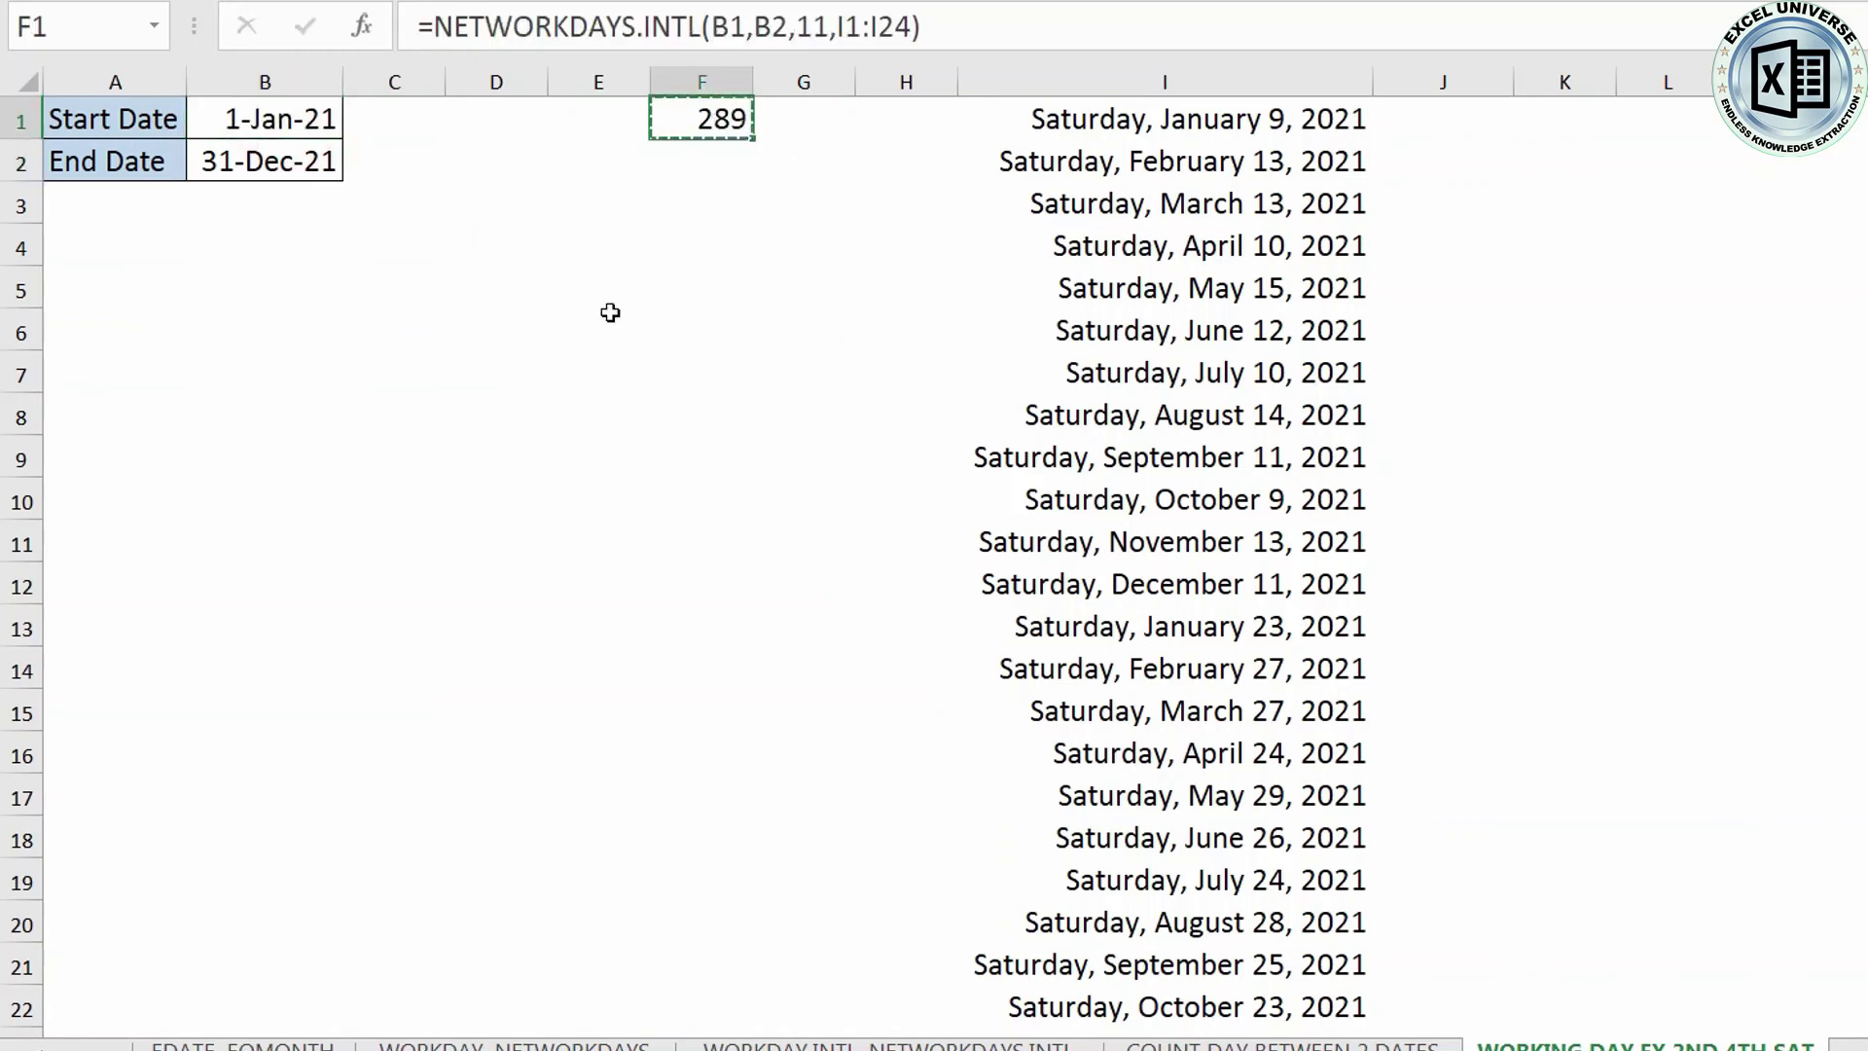
{"action": "left_click", "coordinate": [305, 211]}
{"action": "key", "text": "ctrl+v"}
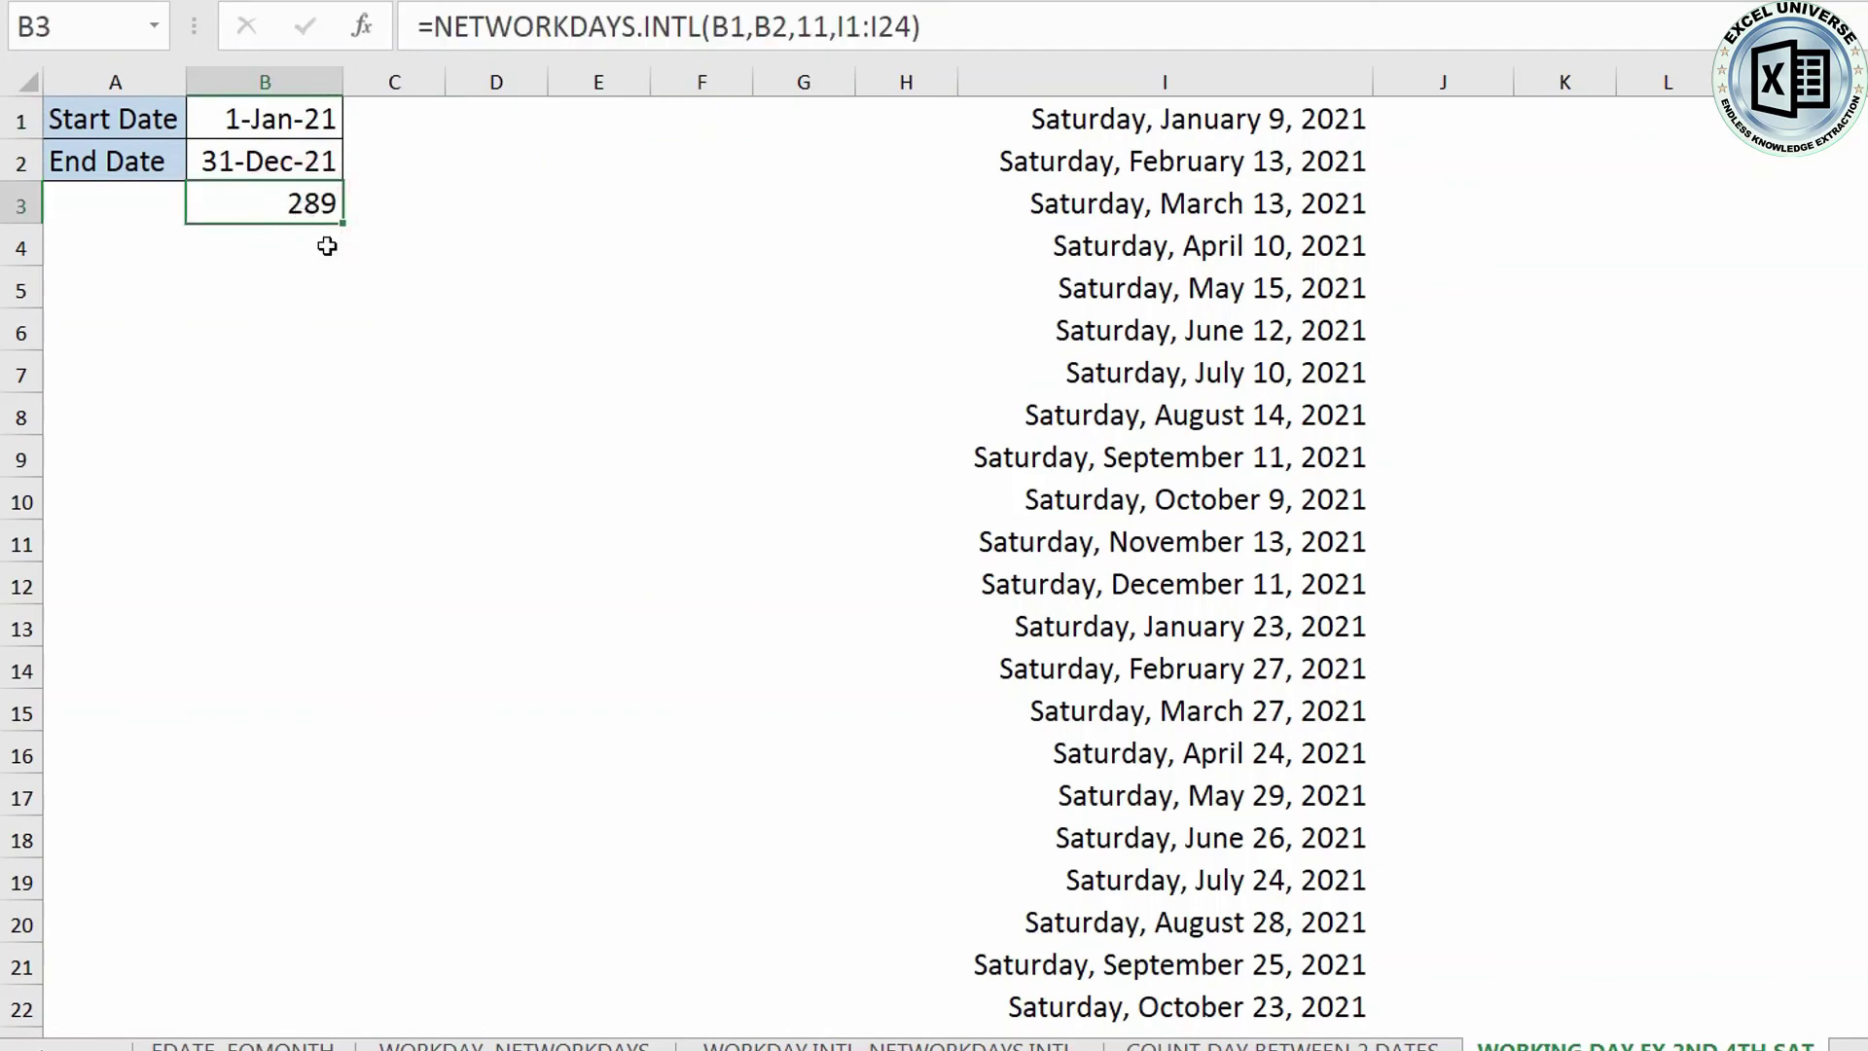
- Label A3 "Working Days Without 2nd & 4th Saturday and all Sunday" and fit column A's width to its contents
{"action": "left_click", "coordinate": [141, 204]}
{"action": "type", "text": "Working Days Without "}
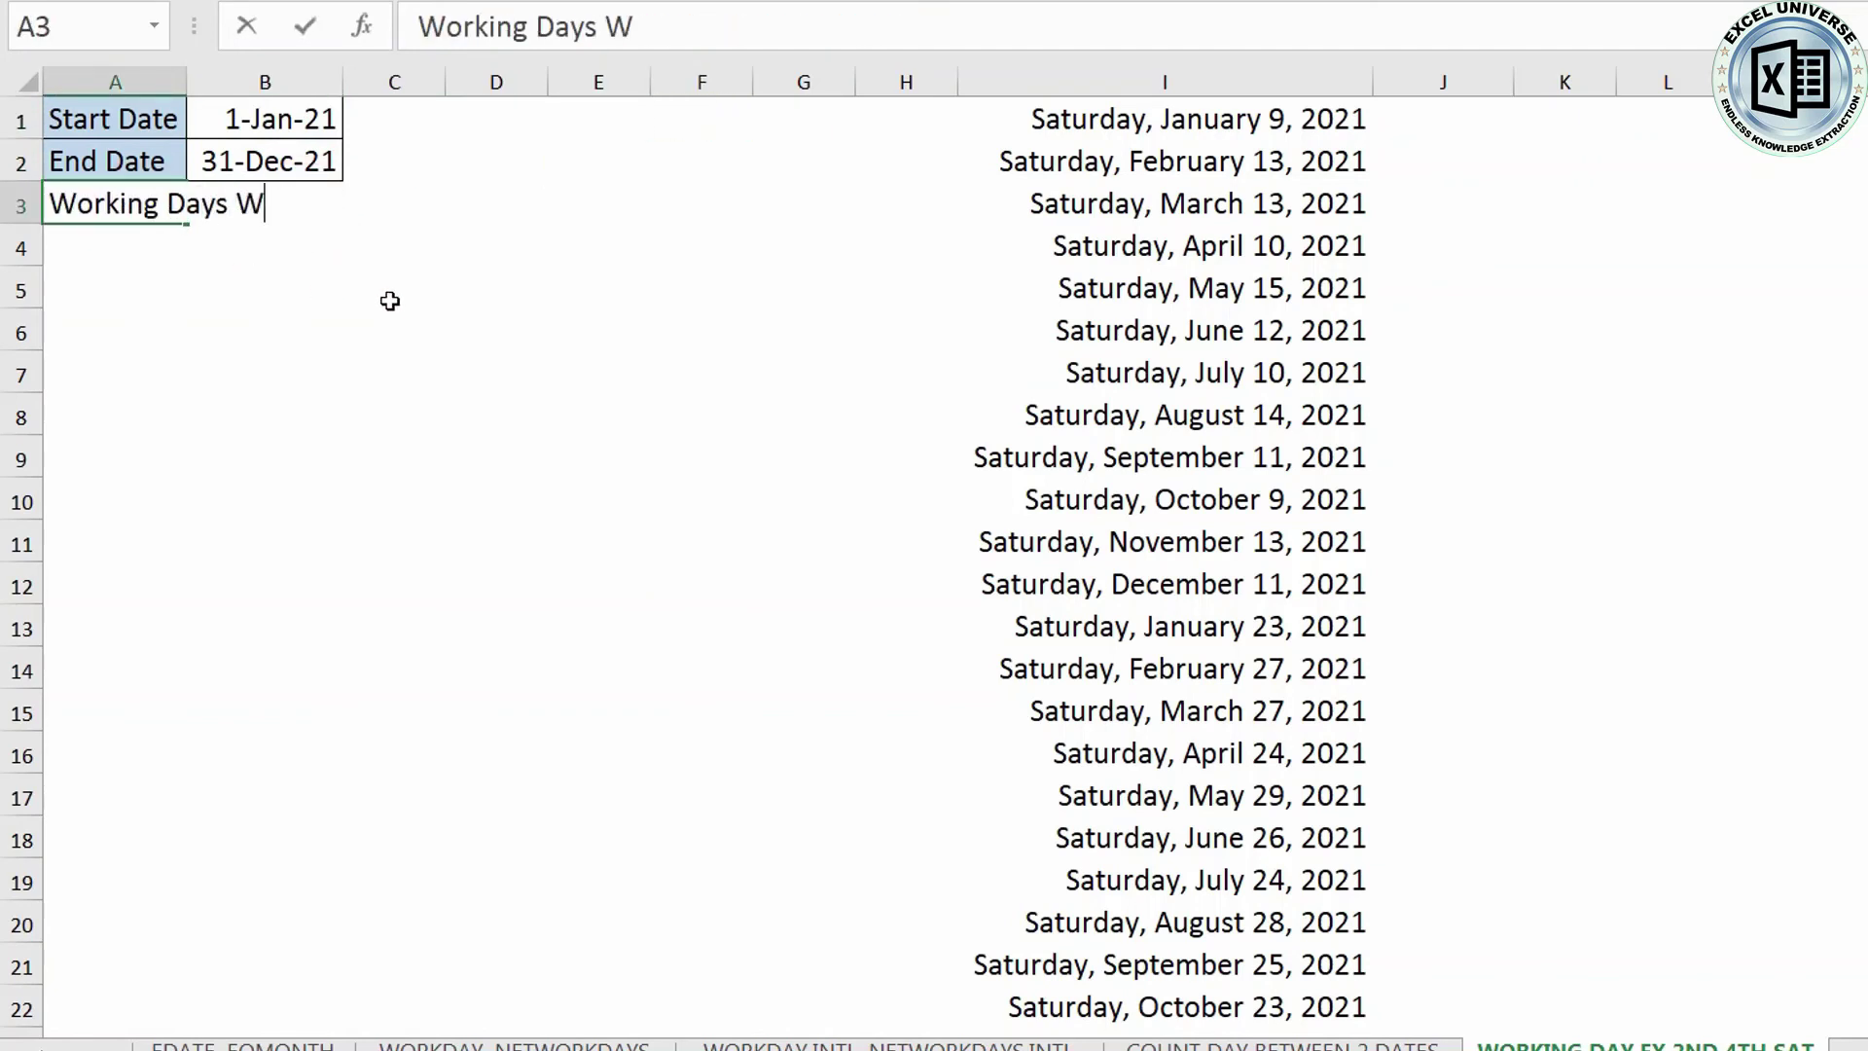
{"action": "type", "text": "2nd & 4th Saturday and all Sunday"}
{"action": "key", "text": "Return"}
{"action": "double_click", "coordinate": [186, 82]}
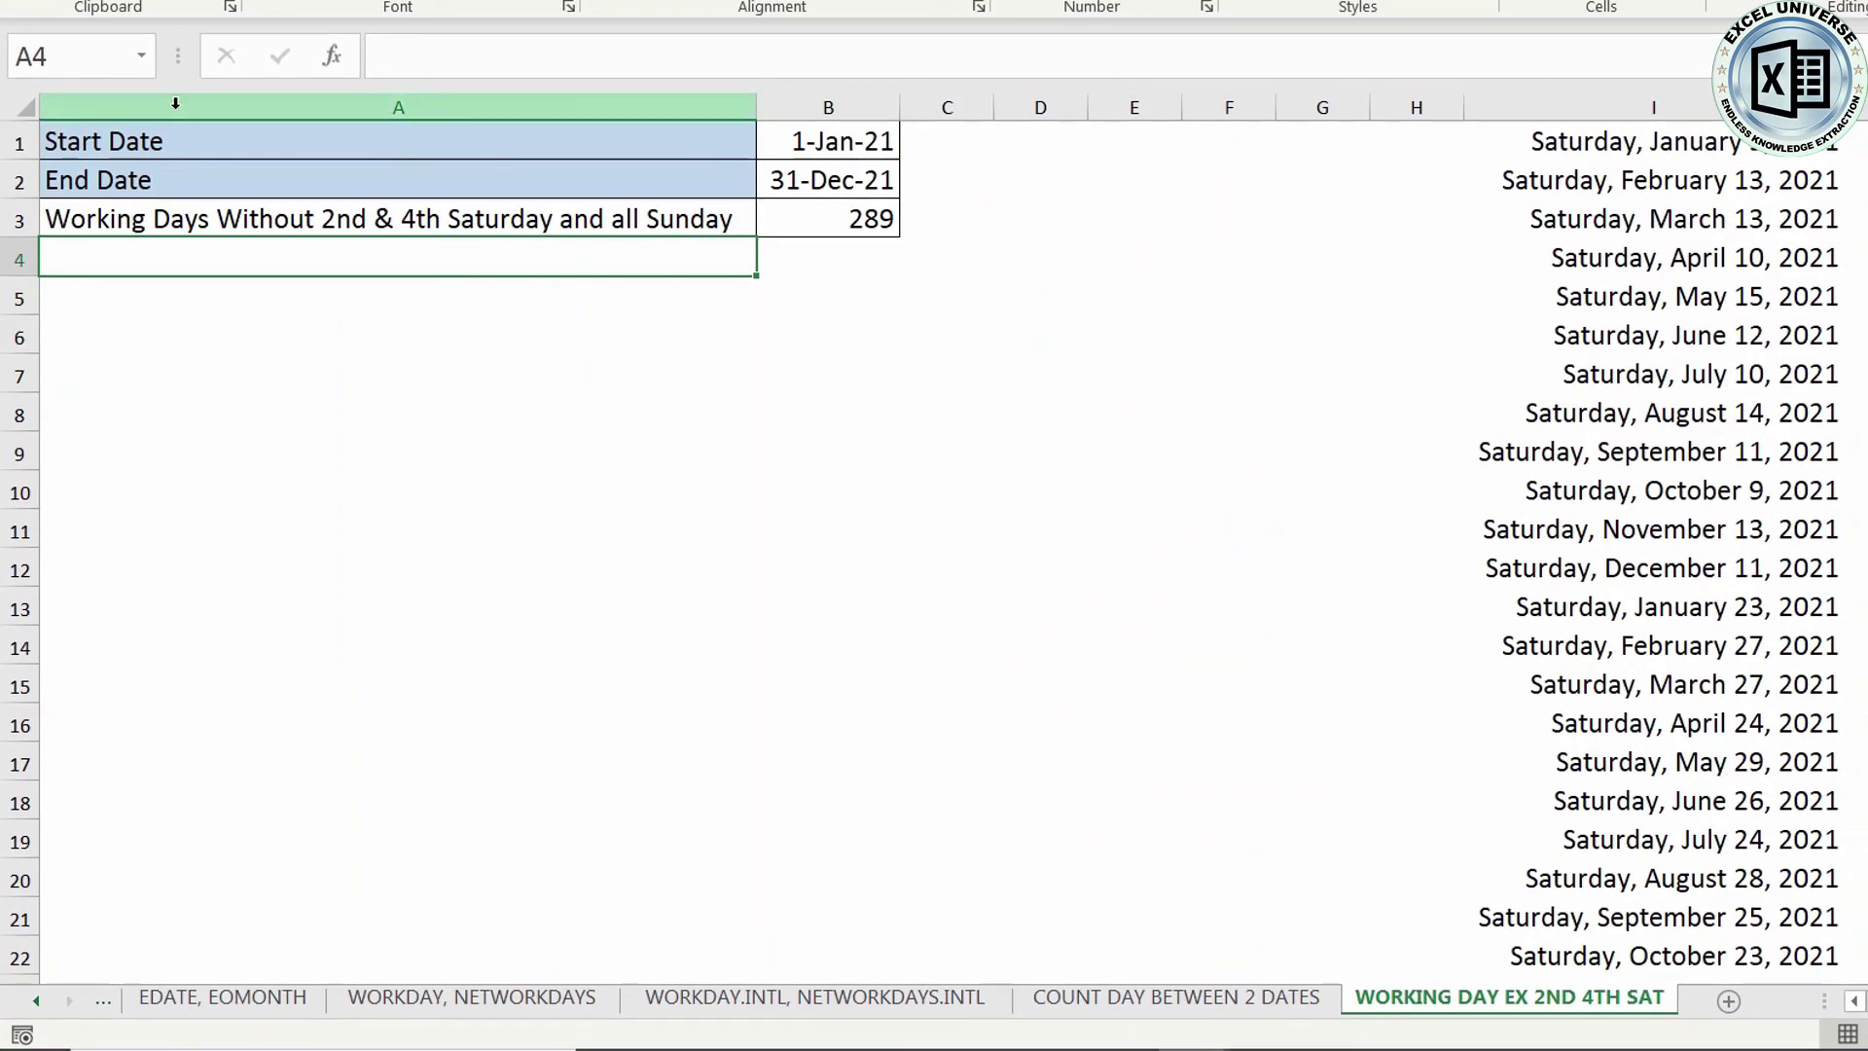
- Duplicate A3's label into A4 and shorten it to "Working Days Without 2nd & 4th Saturday"
{"action": "key", "text": "ctrl+d"}
{"action": "key", "text": "F2"}
{"action": "key", "text": "ctrl+shift+Left"}
{"action": "key", "text": "ctrl+shift+Left"}
{"action": "key", "text": "BackSpace"}
{"action": "key", "text": "BackSpace"}
{"action": "key", "text": "BackSpace"}
{"action": "key", "text": "BackSpace"}
{"action": "key", "text": "BackSpace"}
{"action": "key", "text": "BackSpace"}
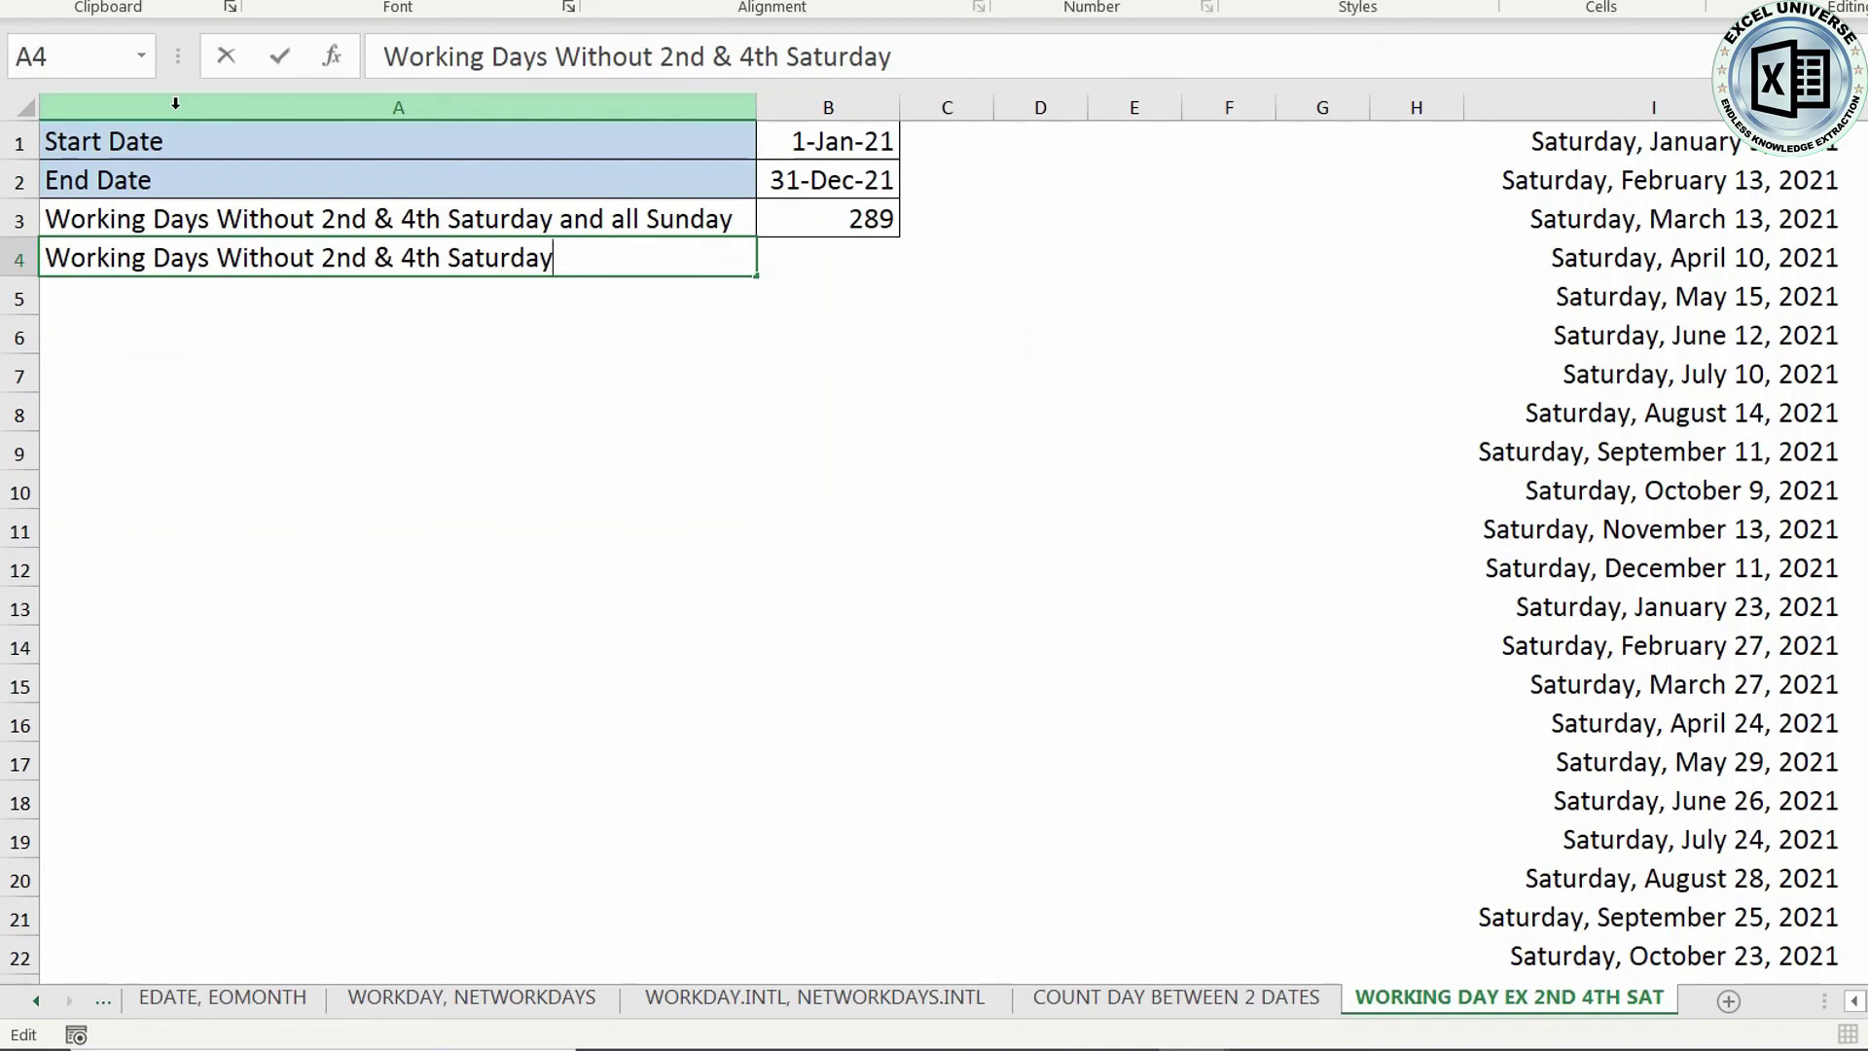
{"action": "key", "text": "Return"}
- Copy B3's NETWORKDAYS.INTL formula text into B4 with the same cell references
{"action": "key", "text": "Up"}
{"action": "key", "text": "Right"}
{"action": "double_click", "coordinate": [838, 219]}
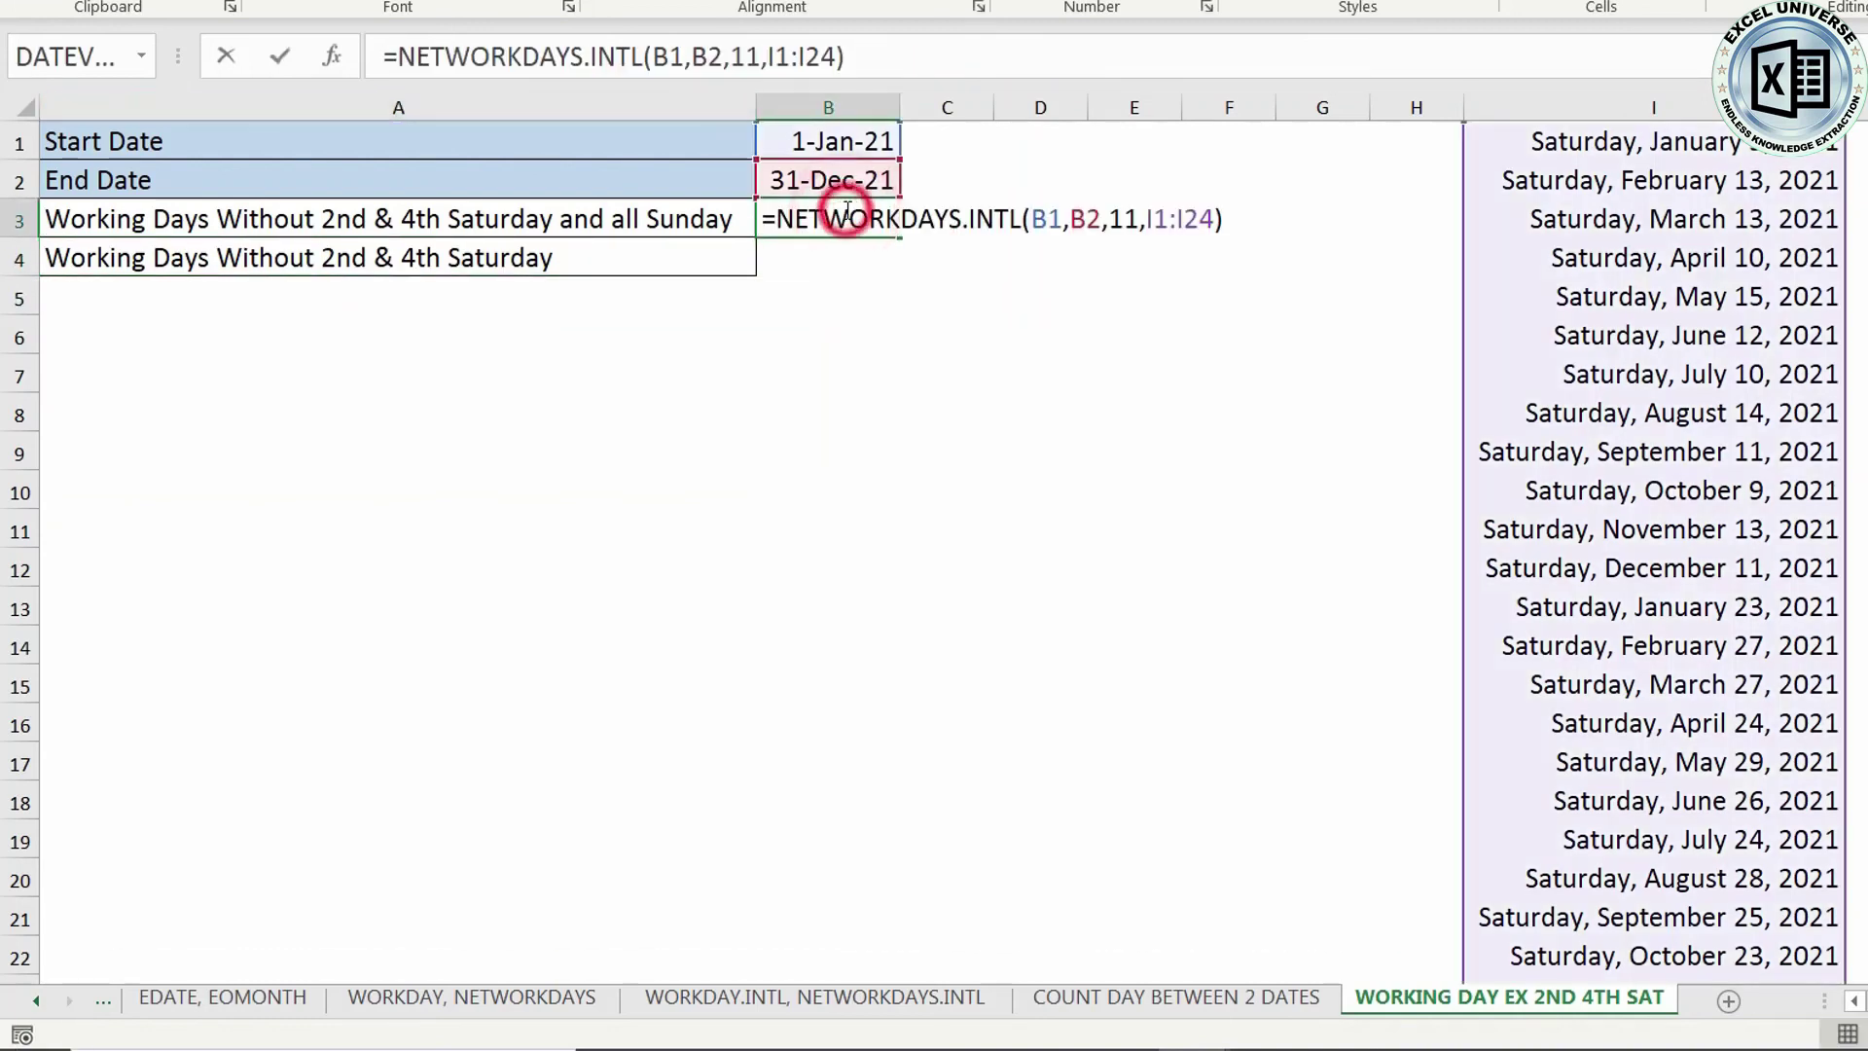
{"action": "left_click_drag", "start_coordinate": [770, 222], "coordinate": [1298, 227]}
{"action": "key", "text": "ctrl+c"}
{"action": "key", "text": "Escape"}
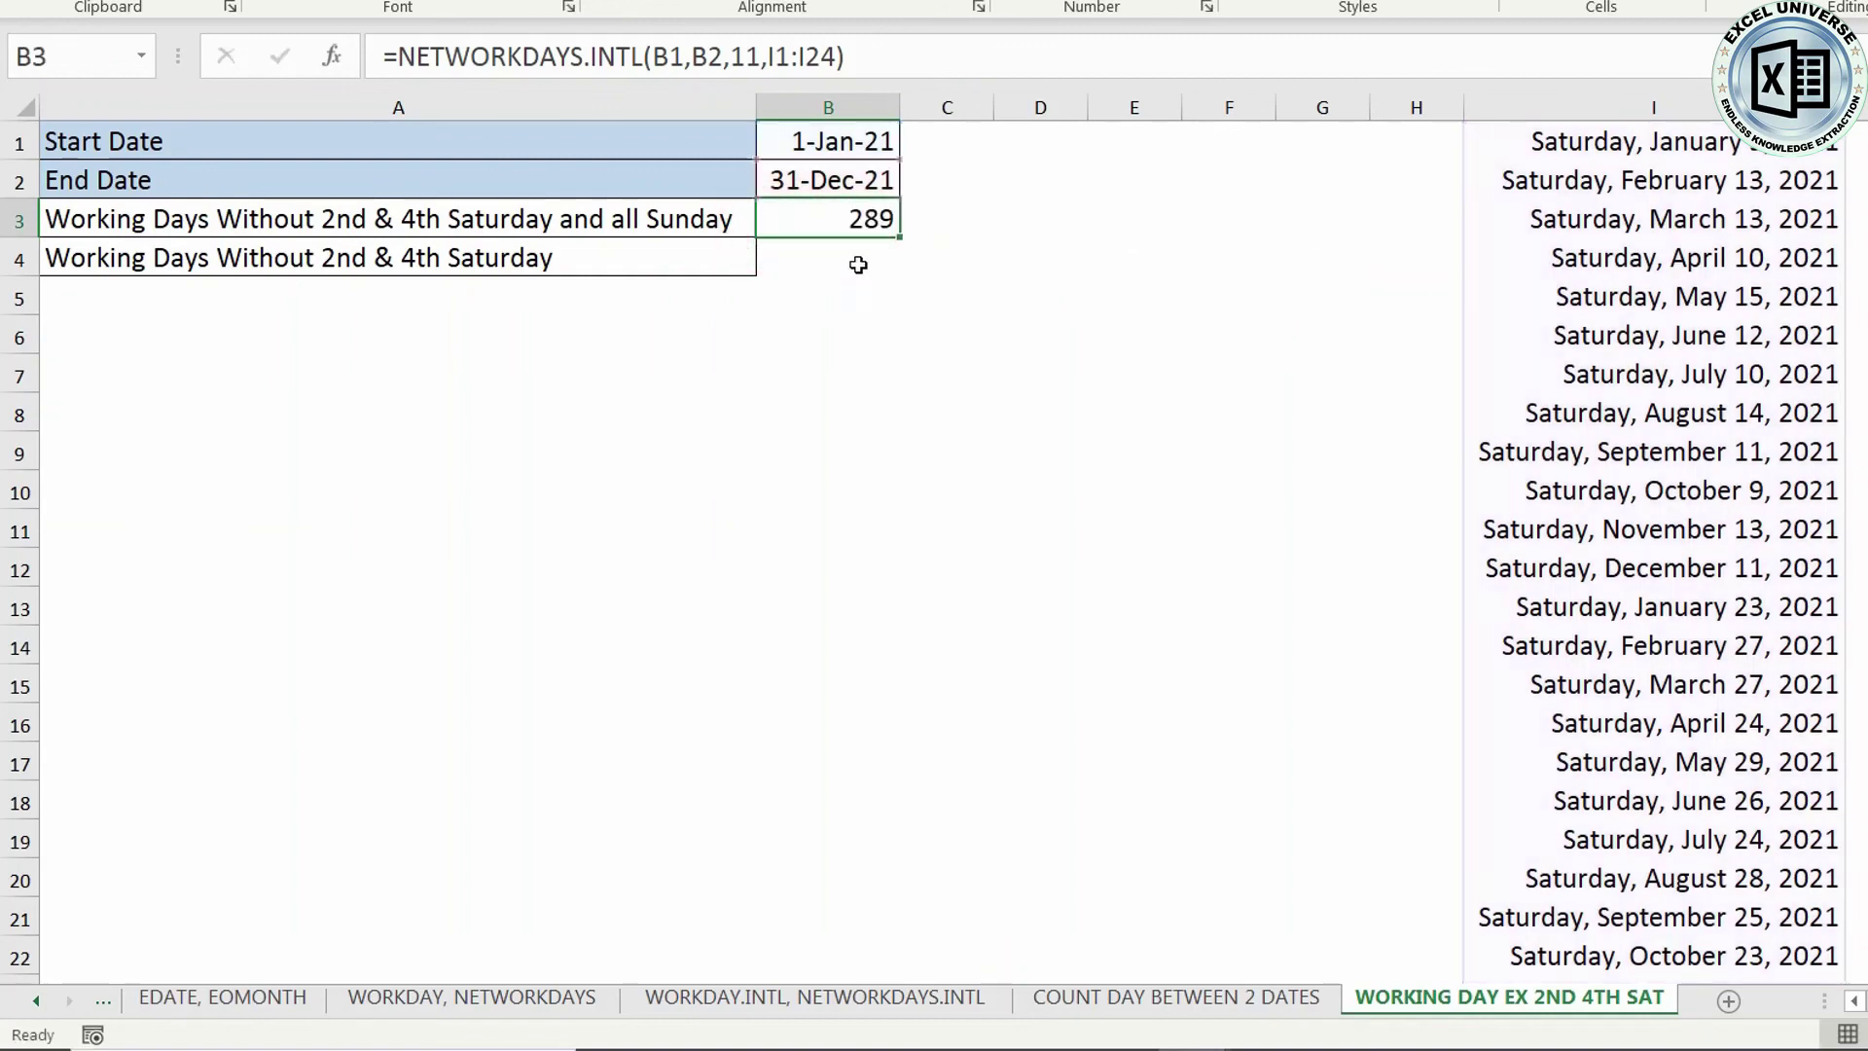
{"action": "left_click", "coordinate": [855, 263]}
{"action": "type", "text": "="}
{"action": "key", "text": "ctrl+v"}
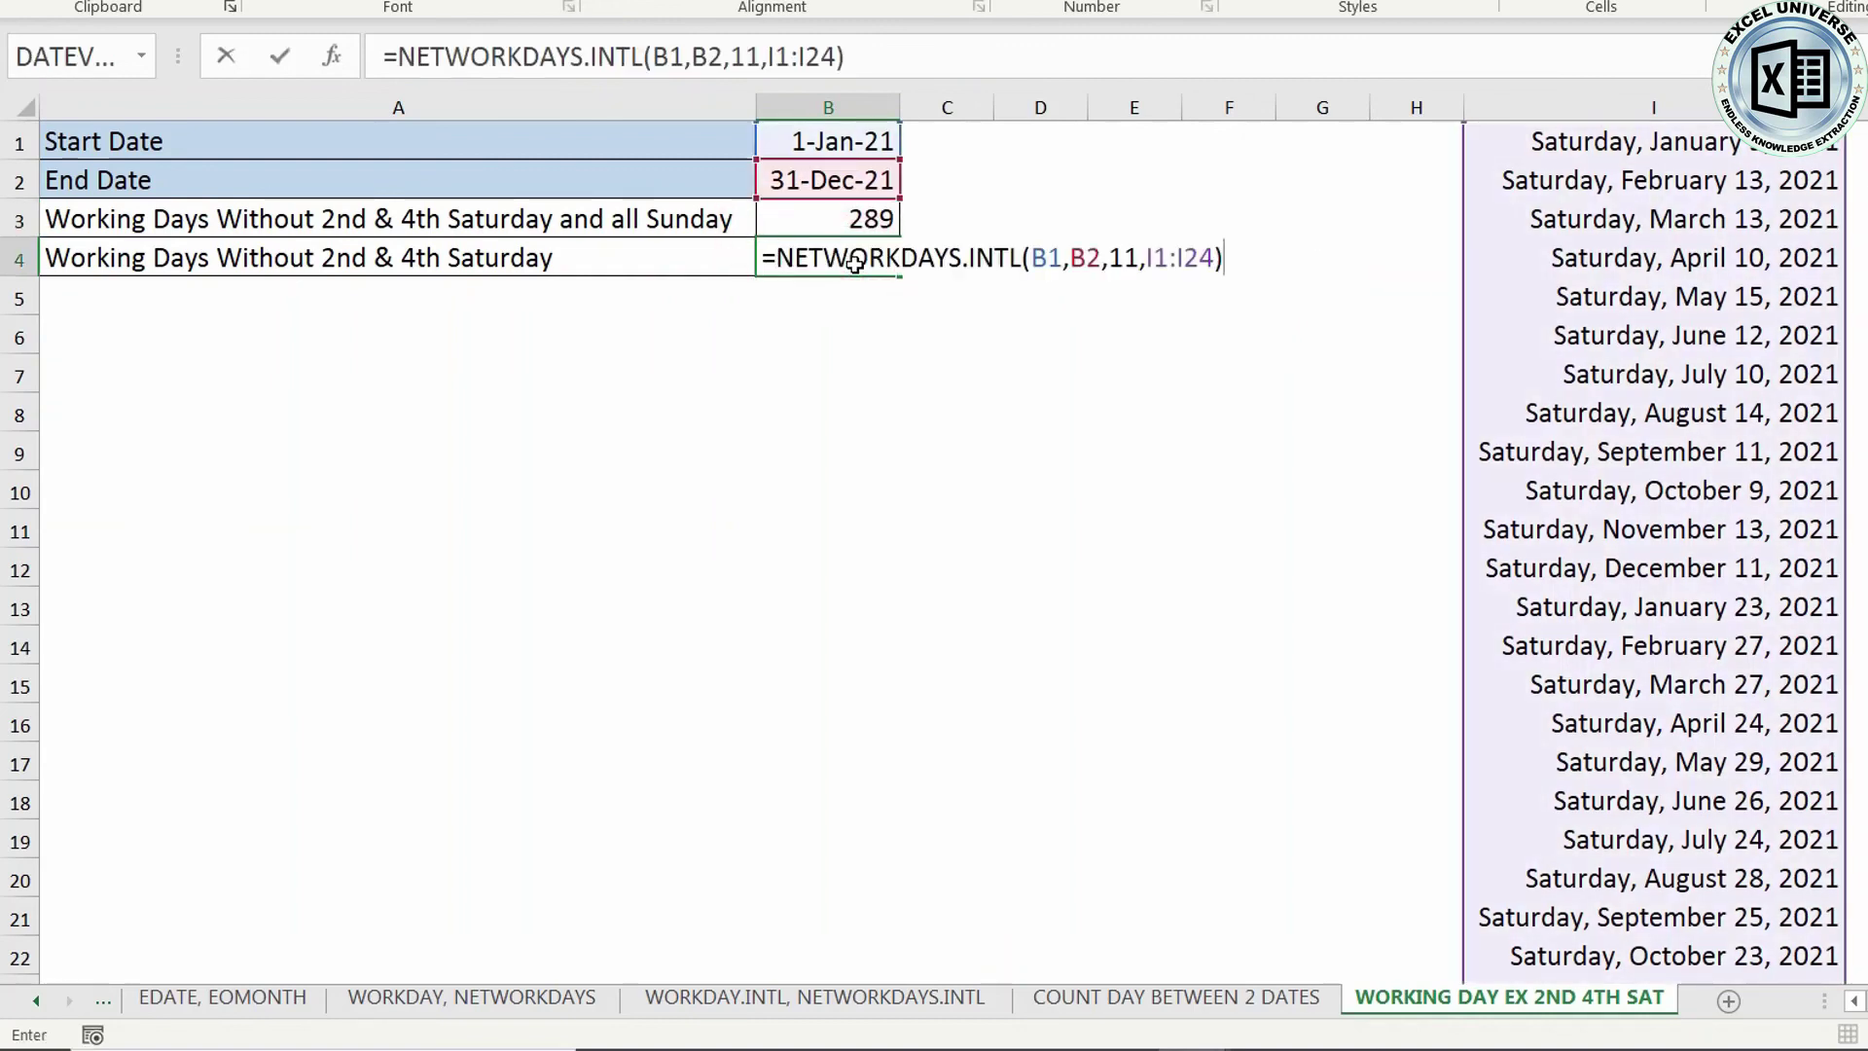
- Replace the weekend argument in B4's formula with "0000000" and give the cell the General number format
{"action": "left_click", "coordinate": [1119, 265]}
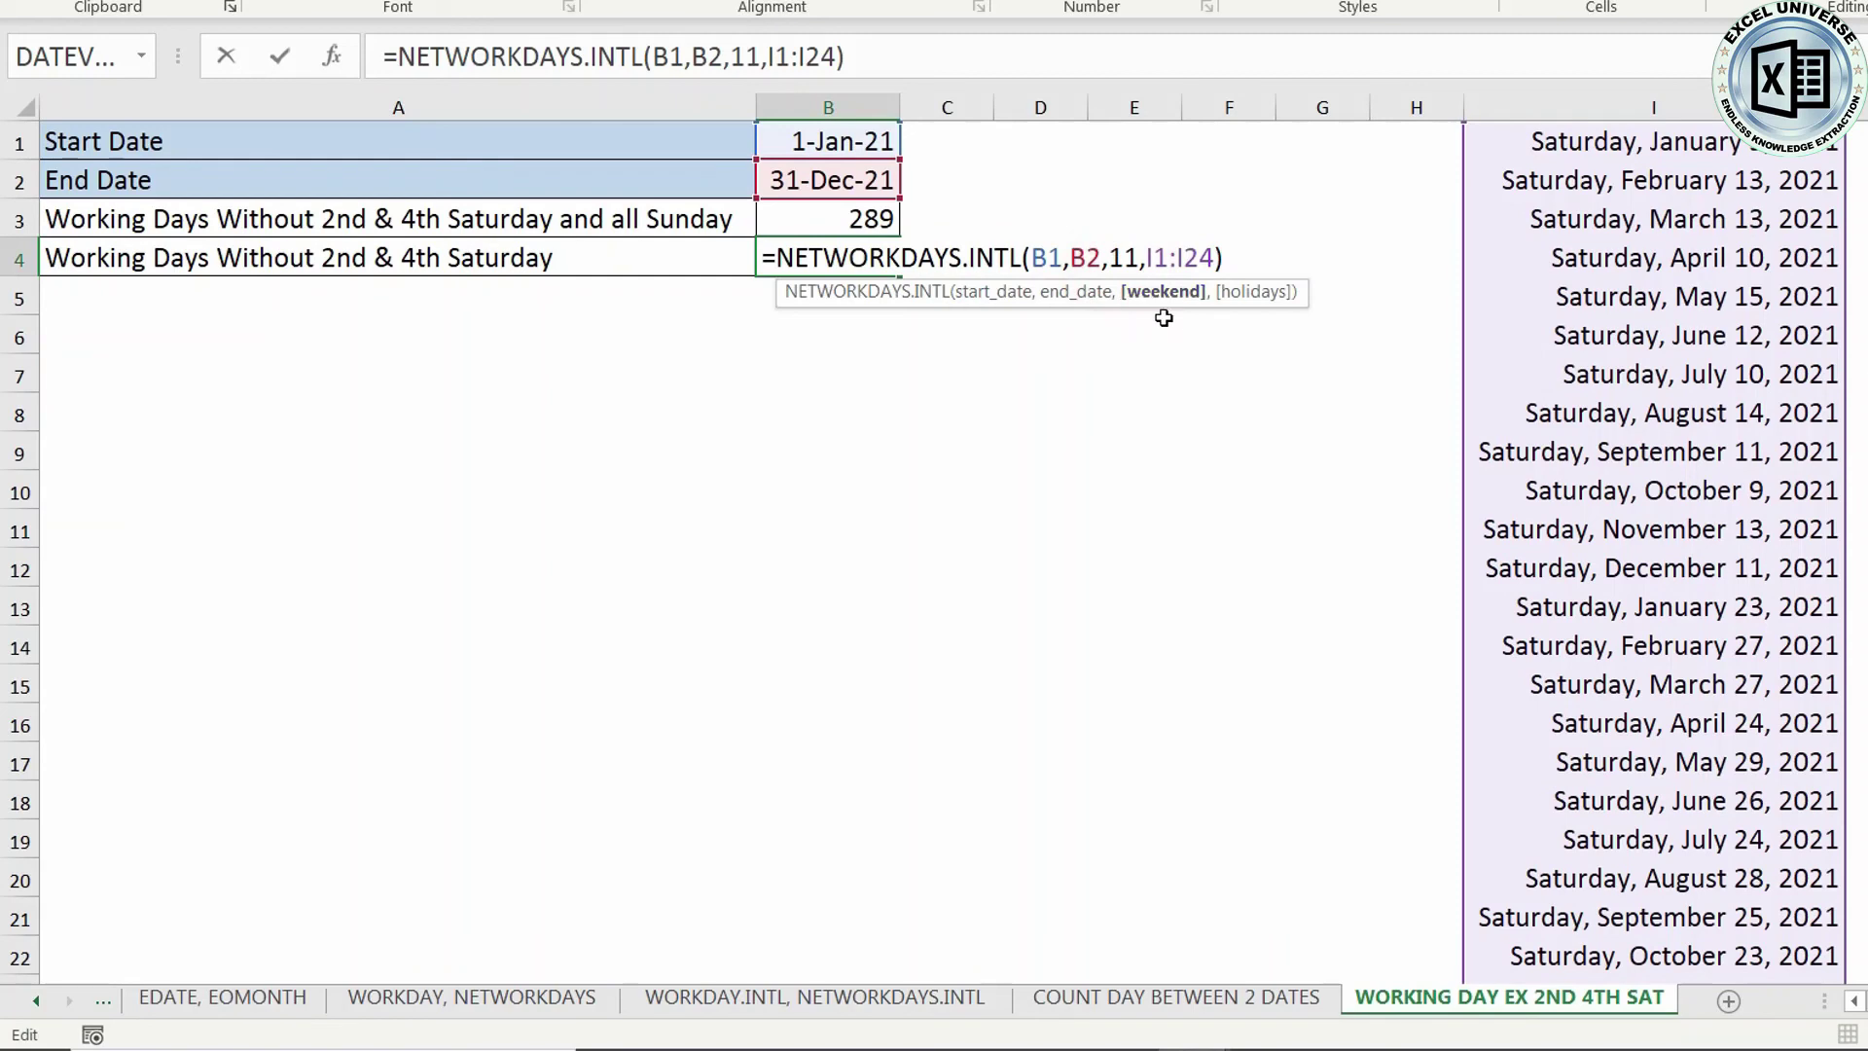
{"action": "key", "text": "shift+Right"}
{"action": "key", "text": "shift+Right"}
{"action": "type", "text": "\"0"}
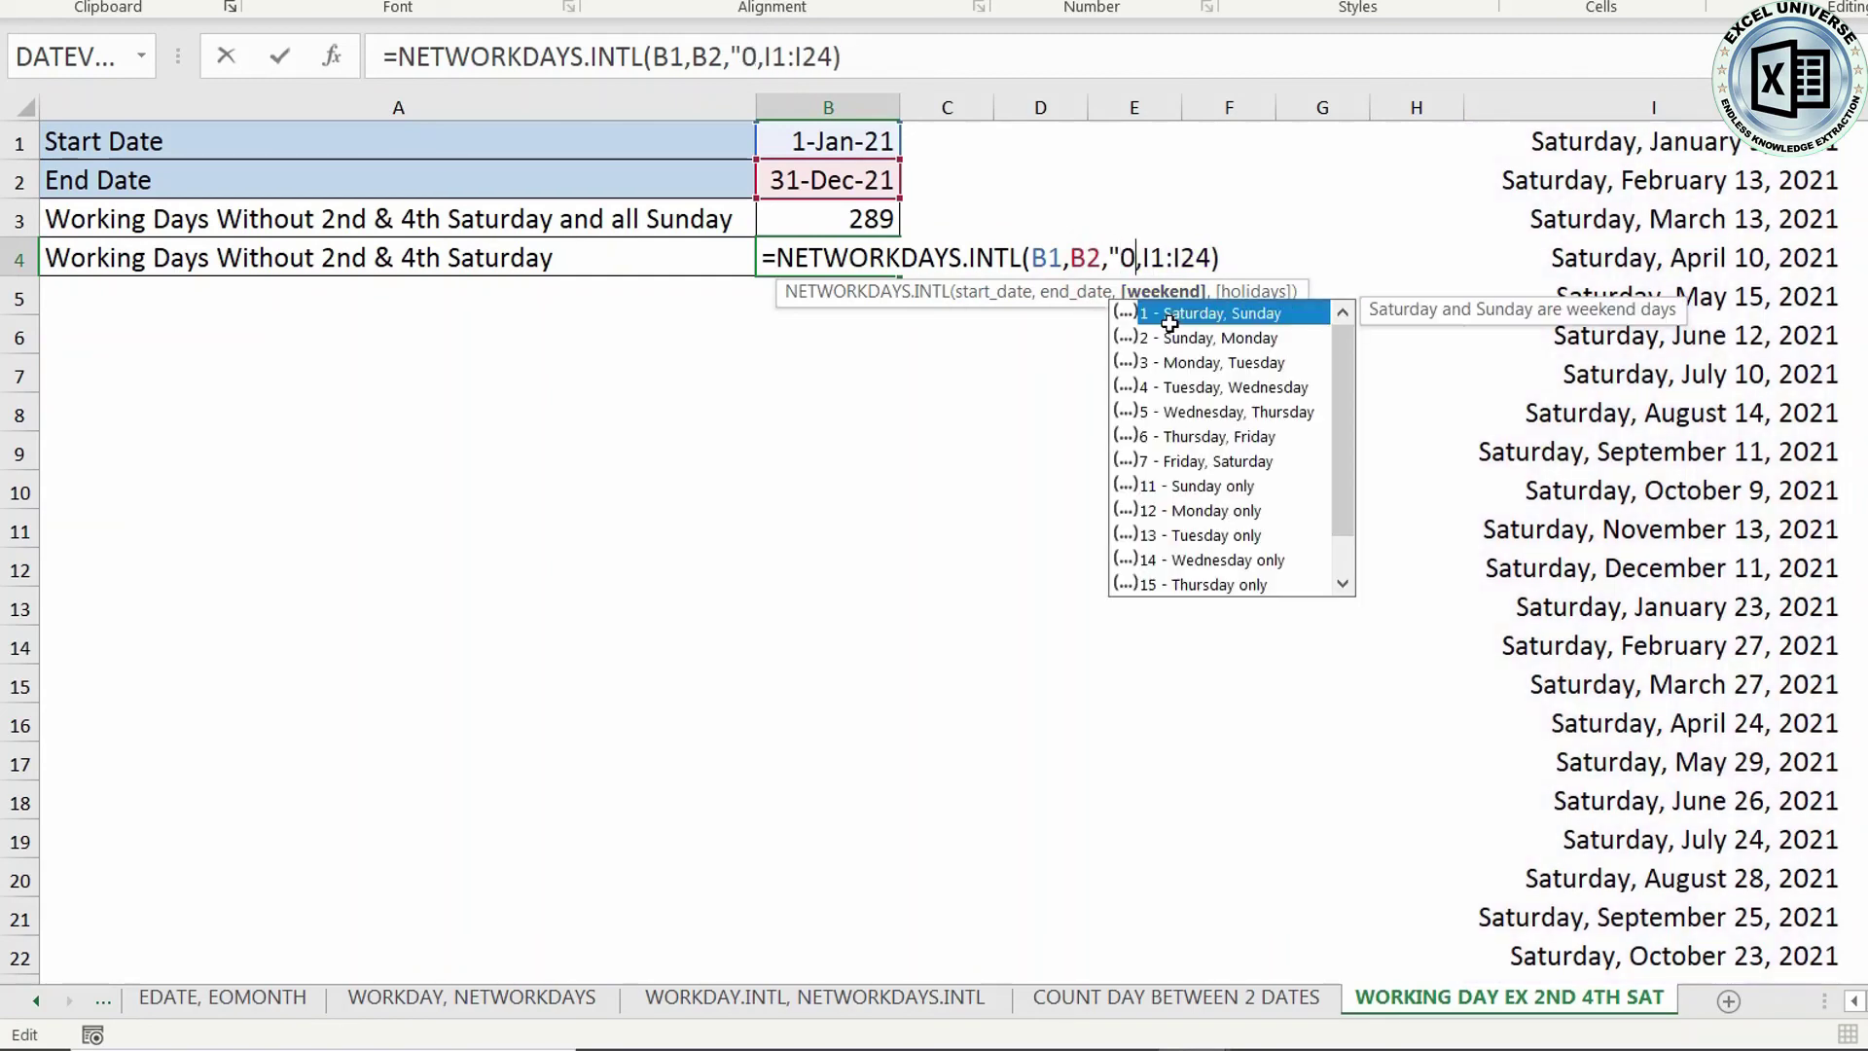
{"action": "type", "text": "000000\""}
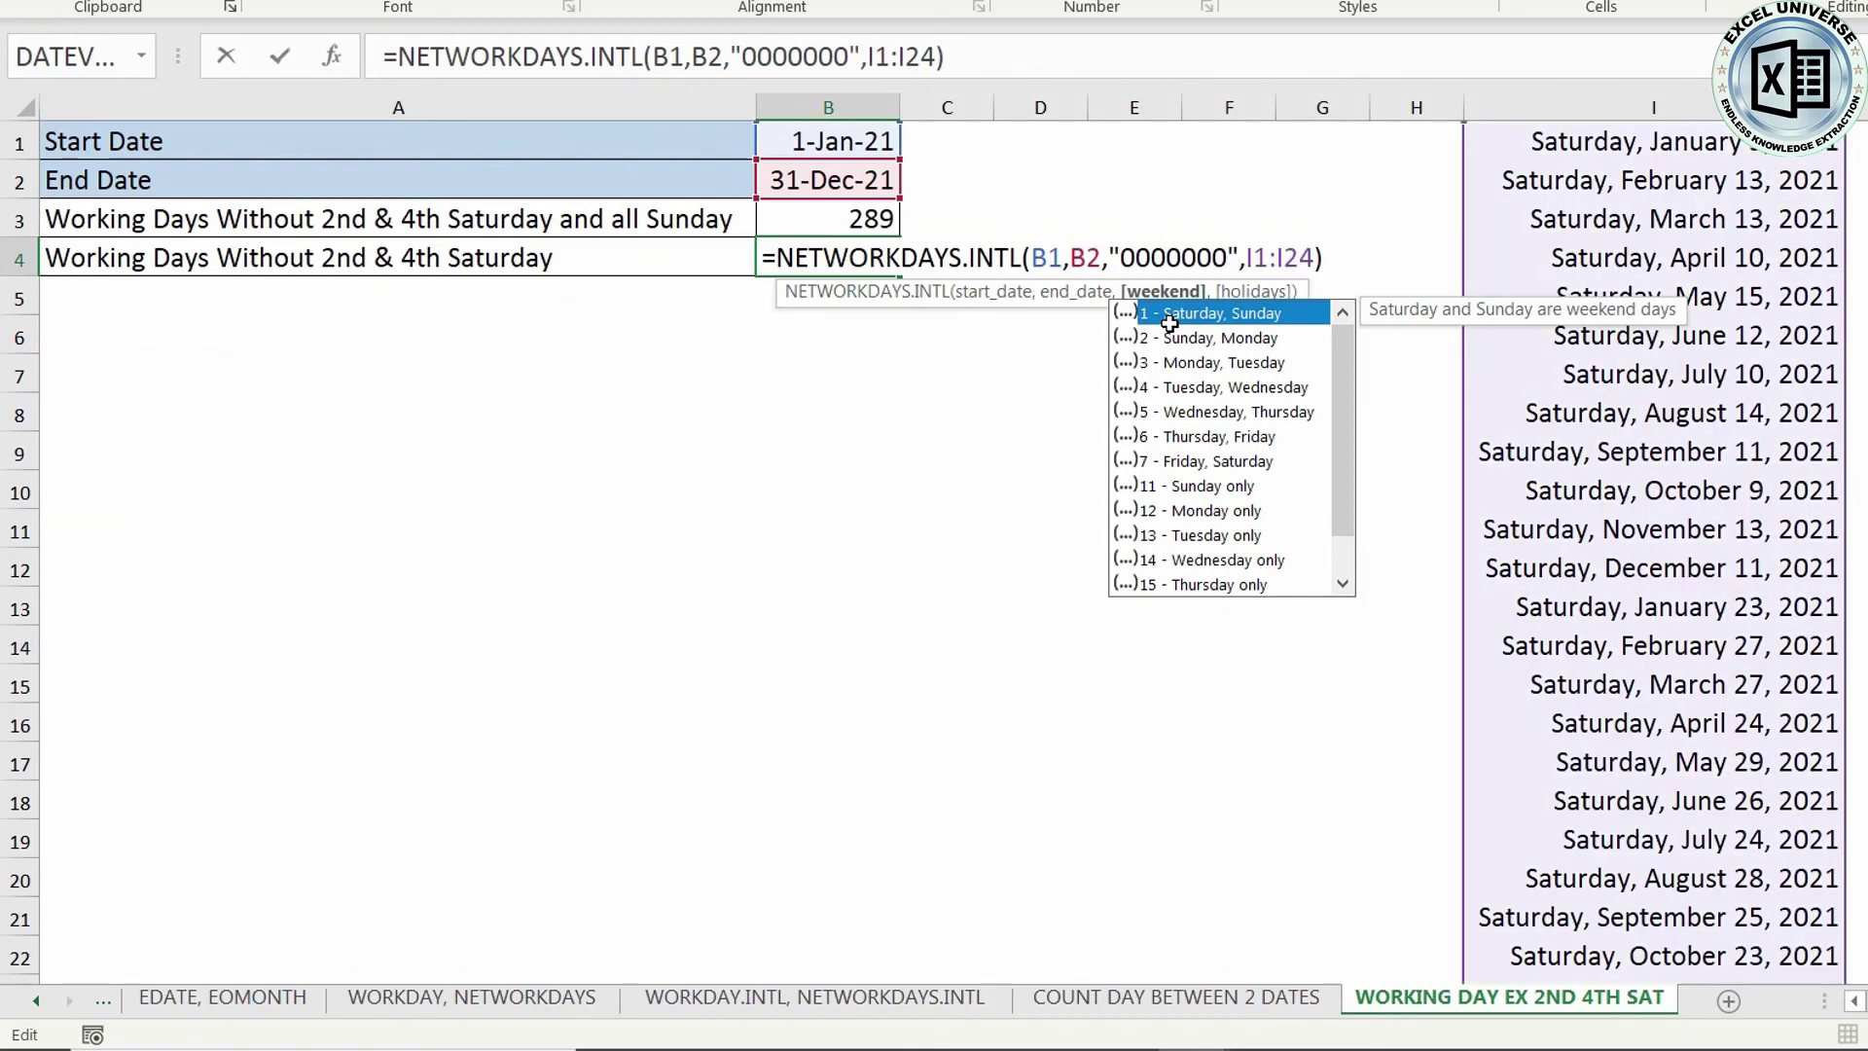
{"action": "key", "text": "Return"}
{"action": "key", "text": "Up"}
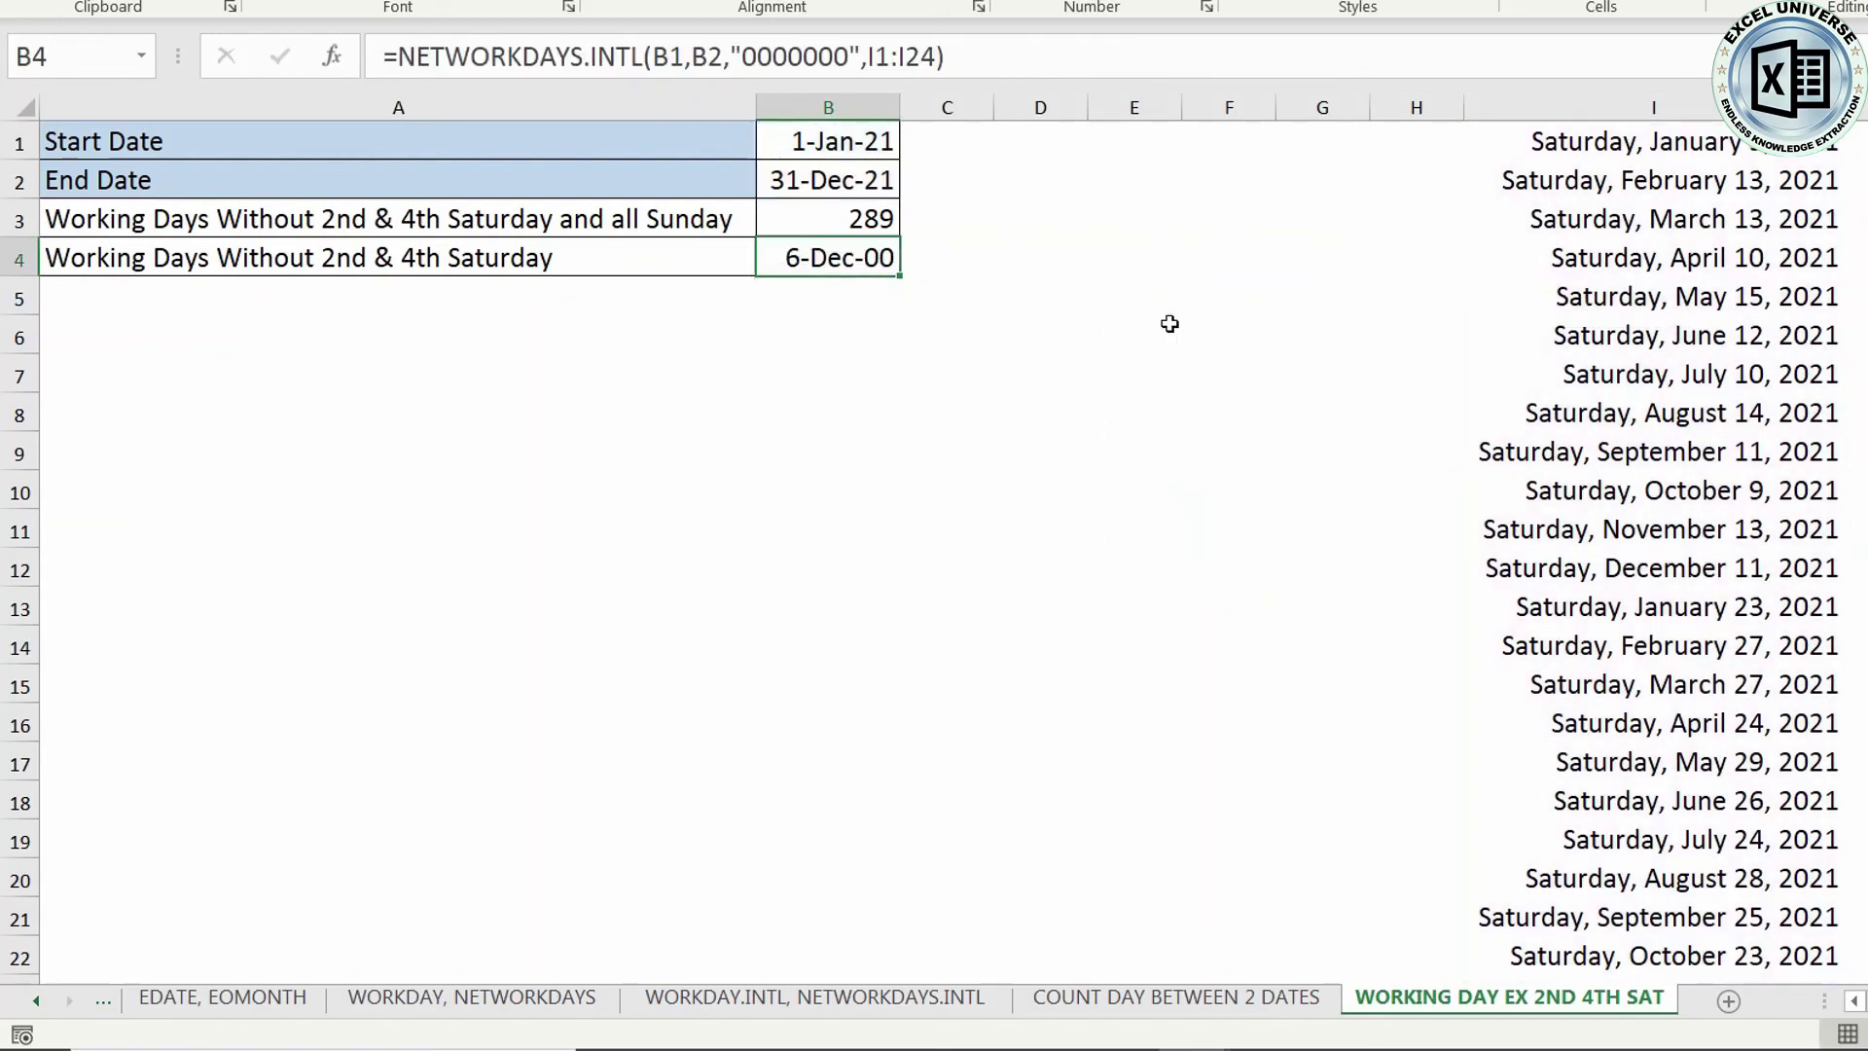
{"action": "key", "text": "ctrl+shift+grave"}
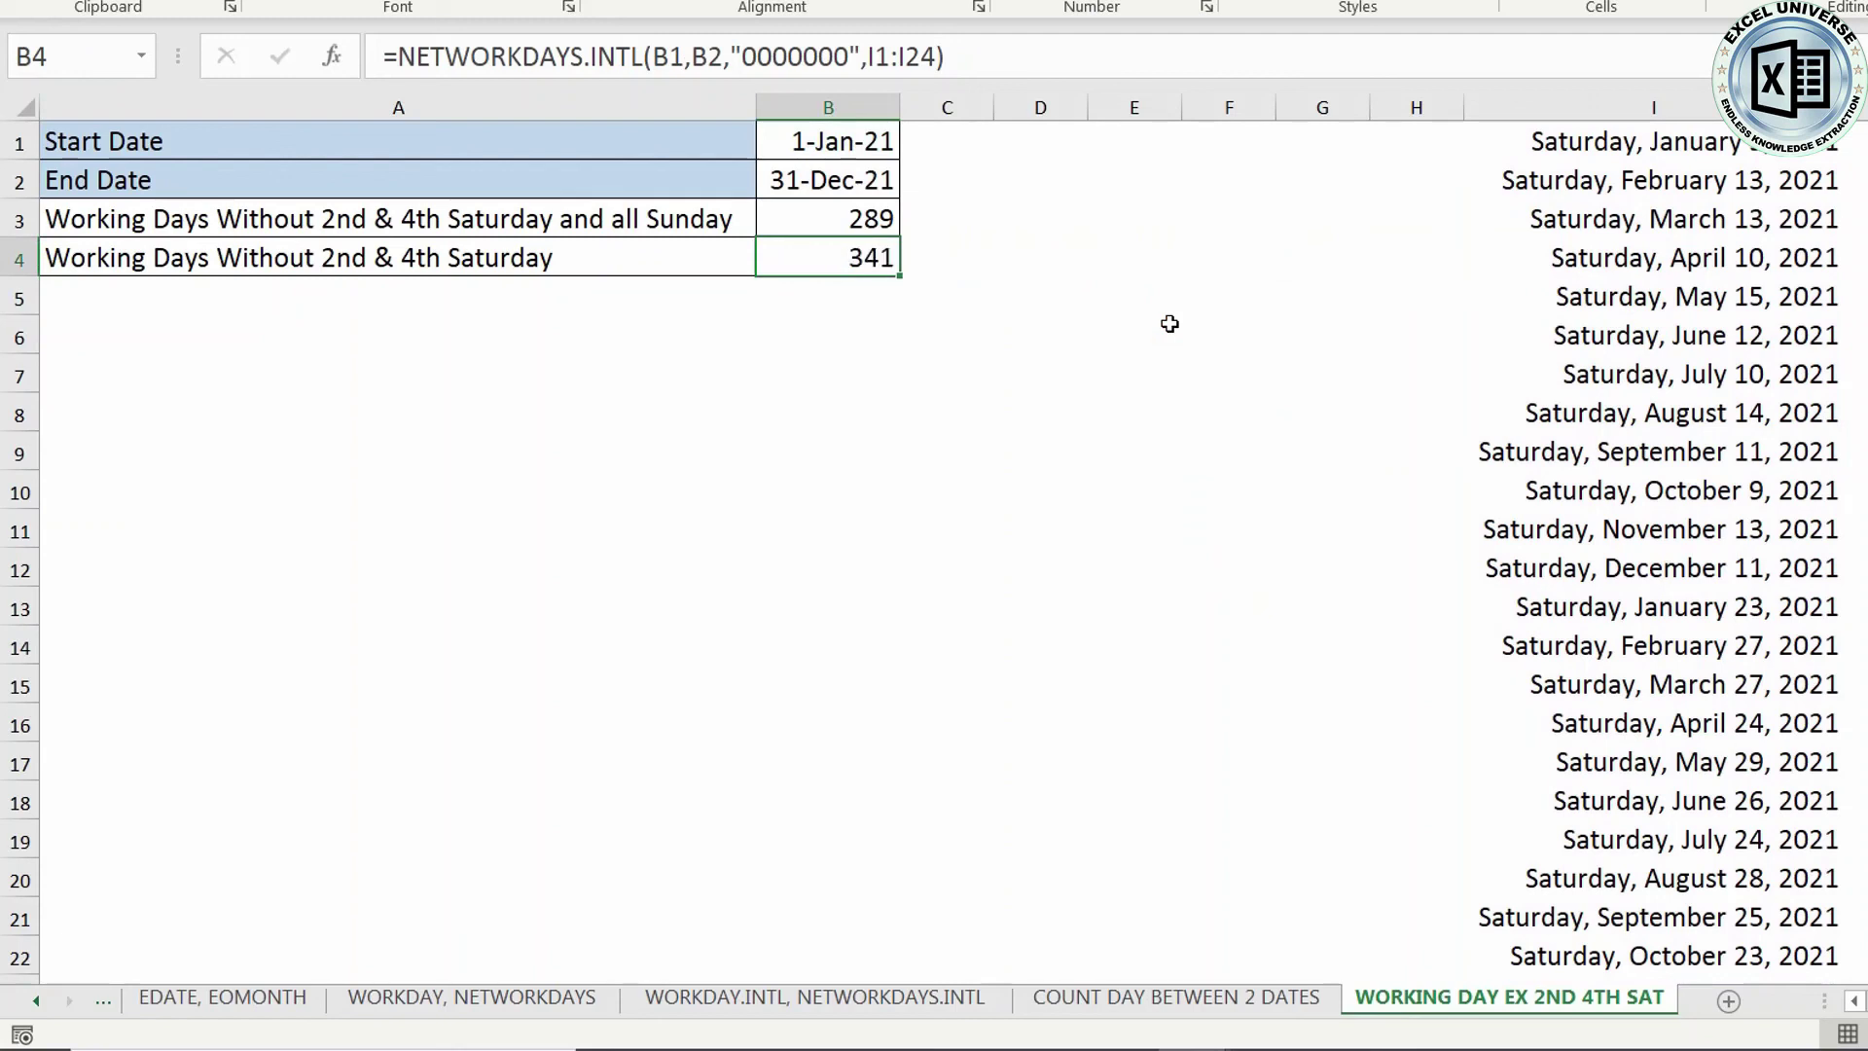